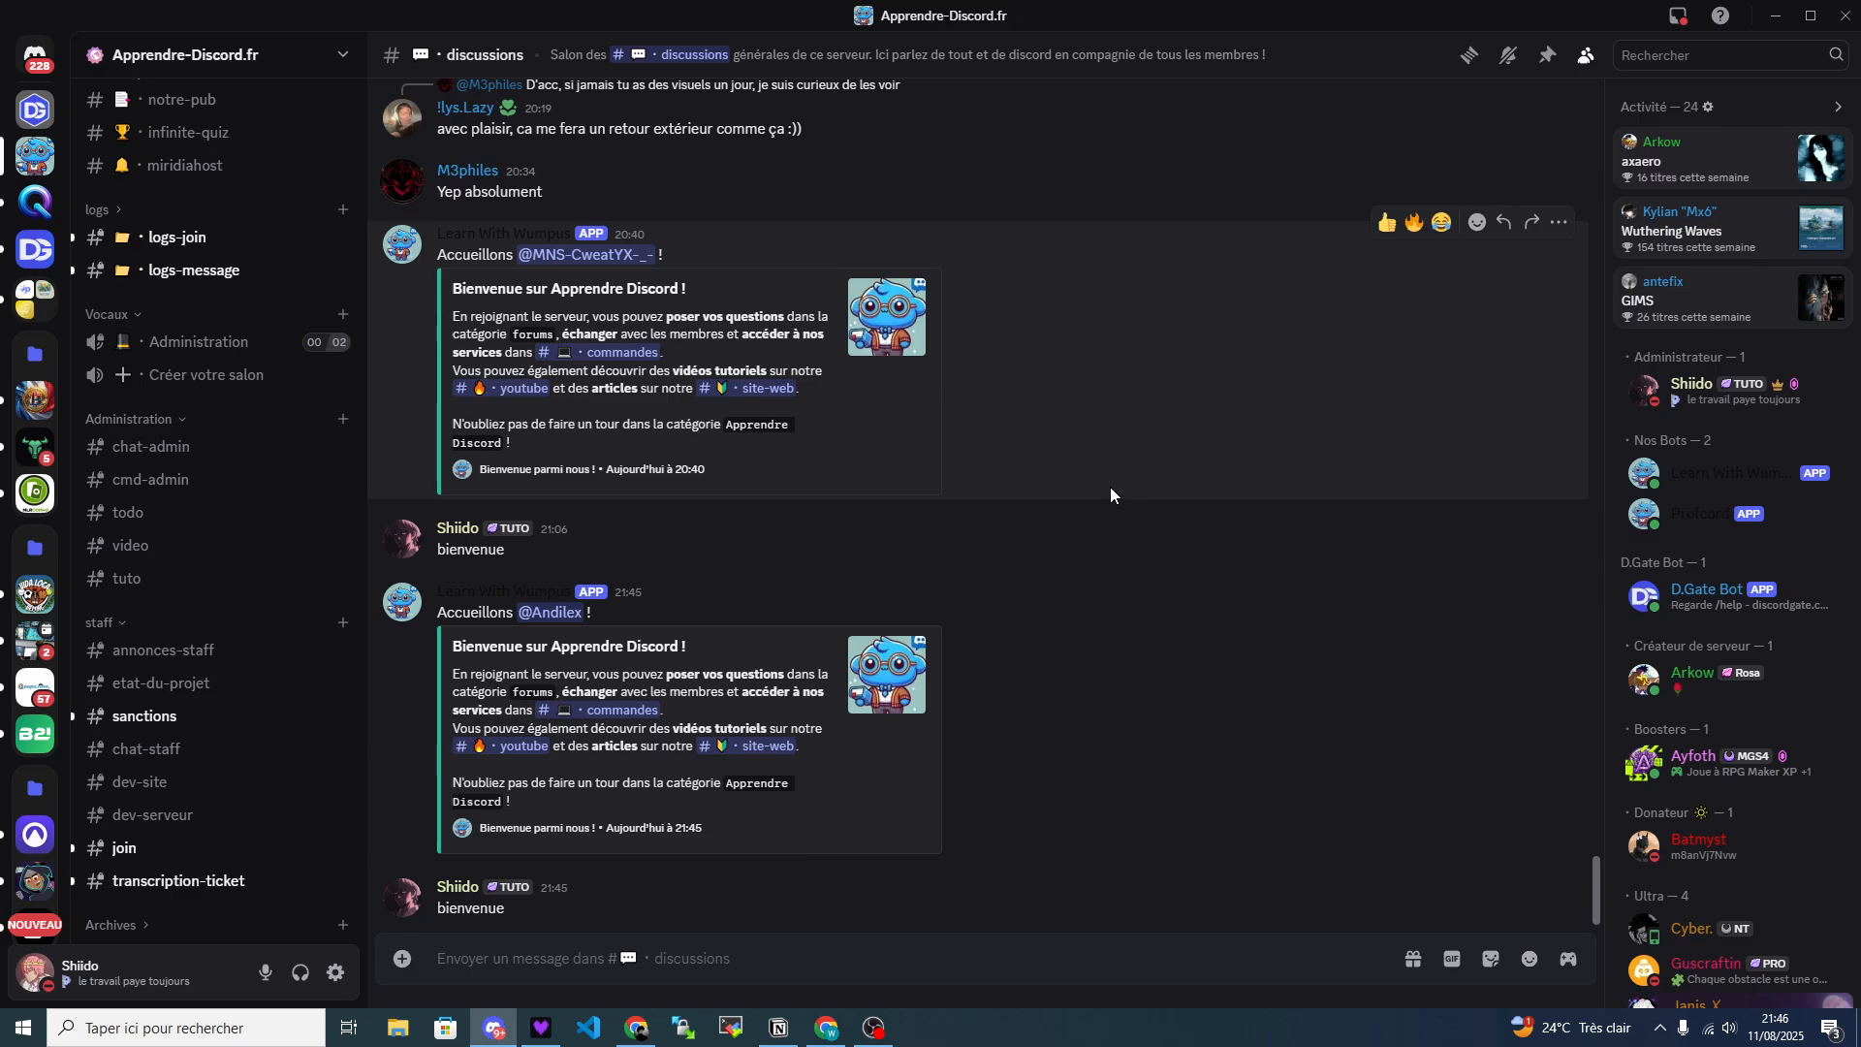
# Switch to Chrome, open alternativestomee6.com in a new tab and skim its Welcome page.
pyautogui.hotkey('alt', 'Tab')
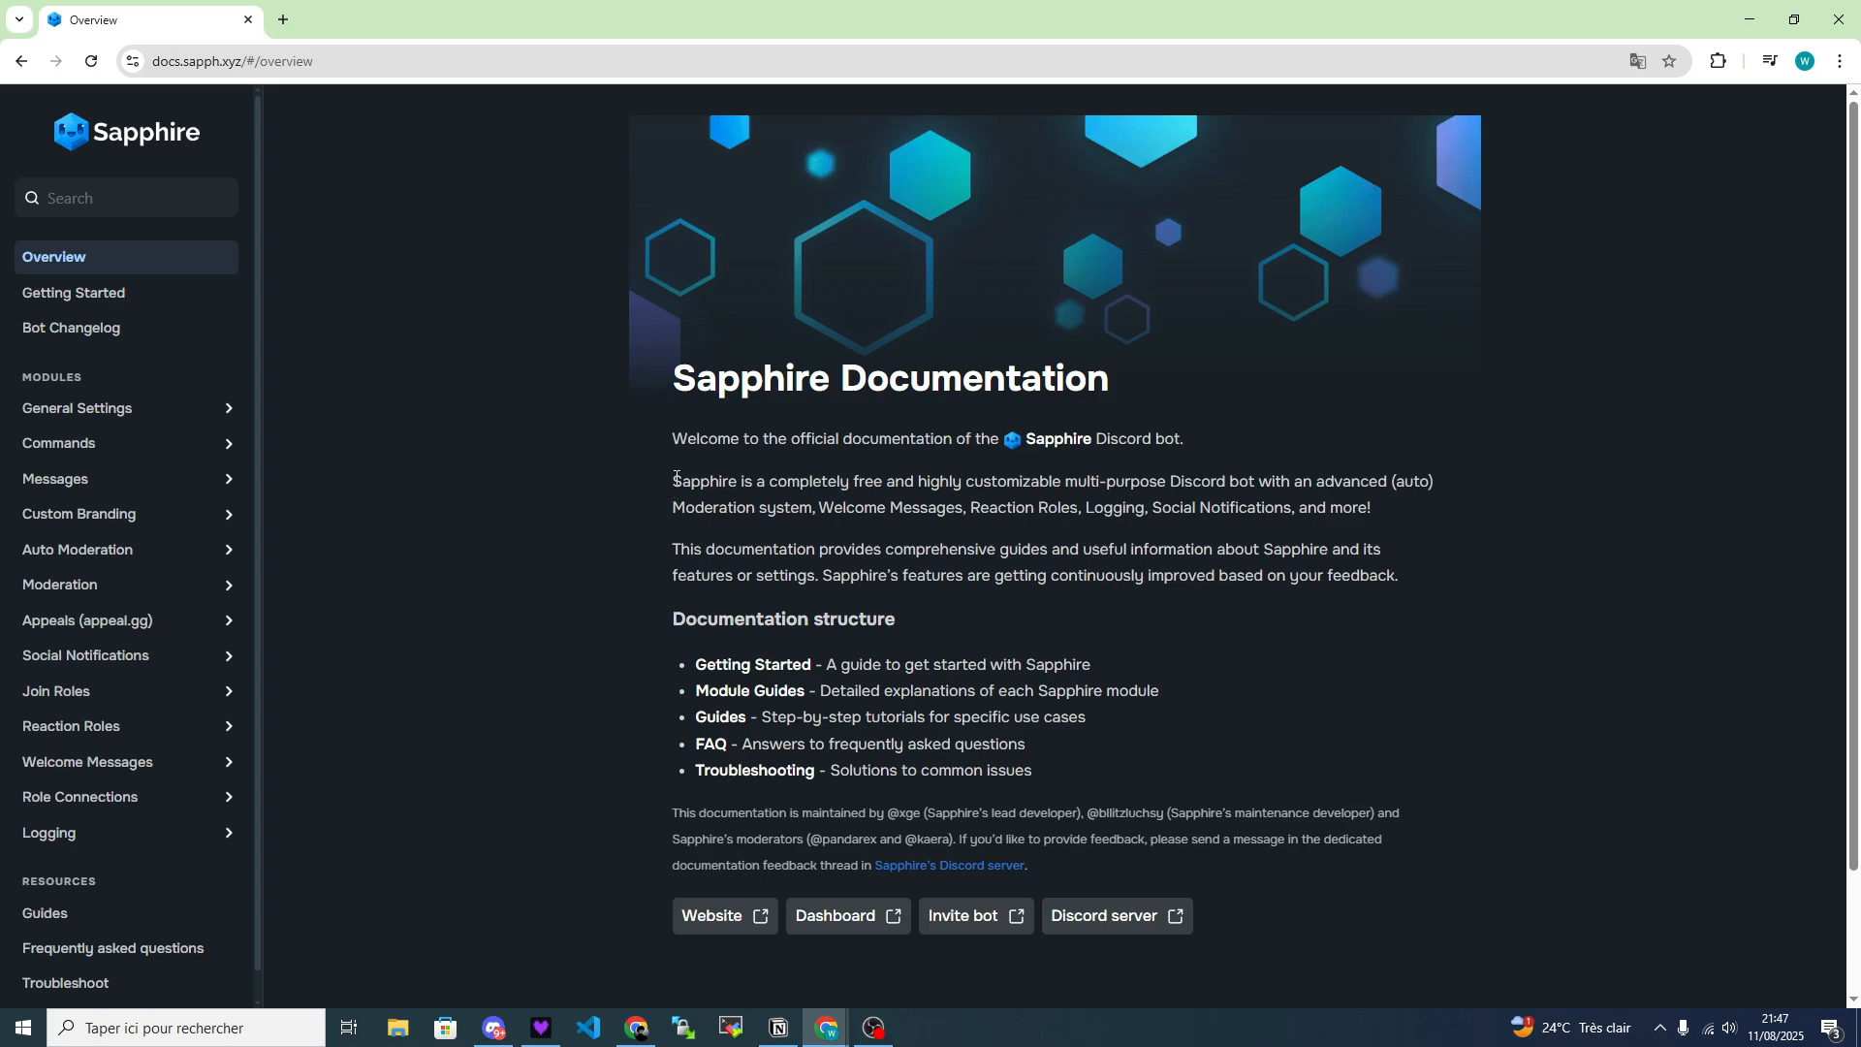
pyautogui.click(283, 20)
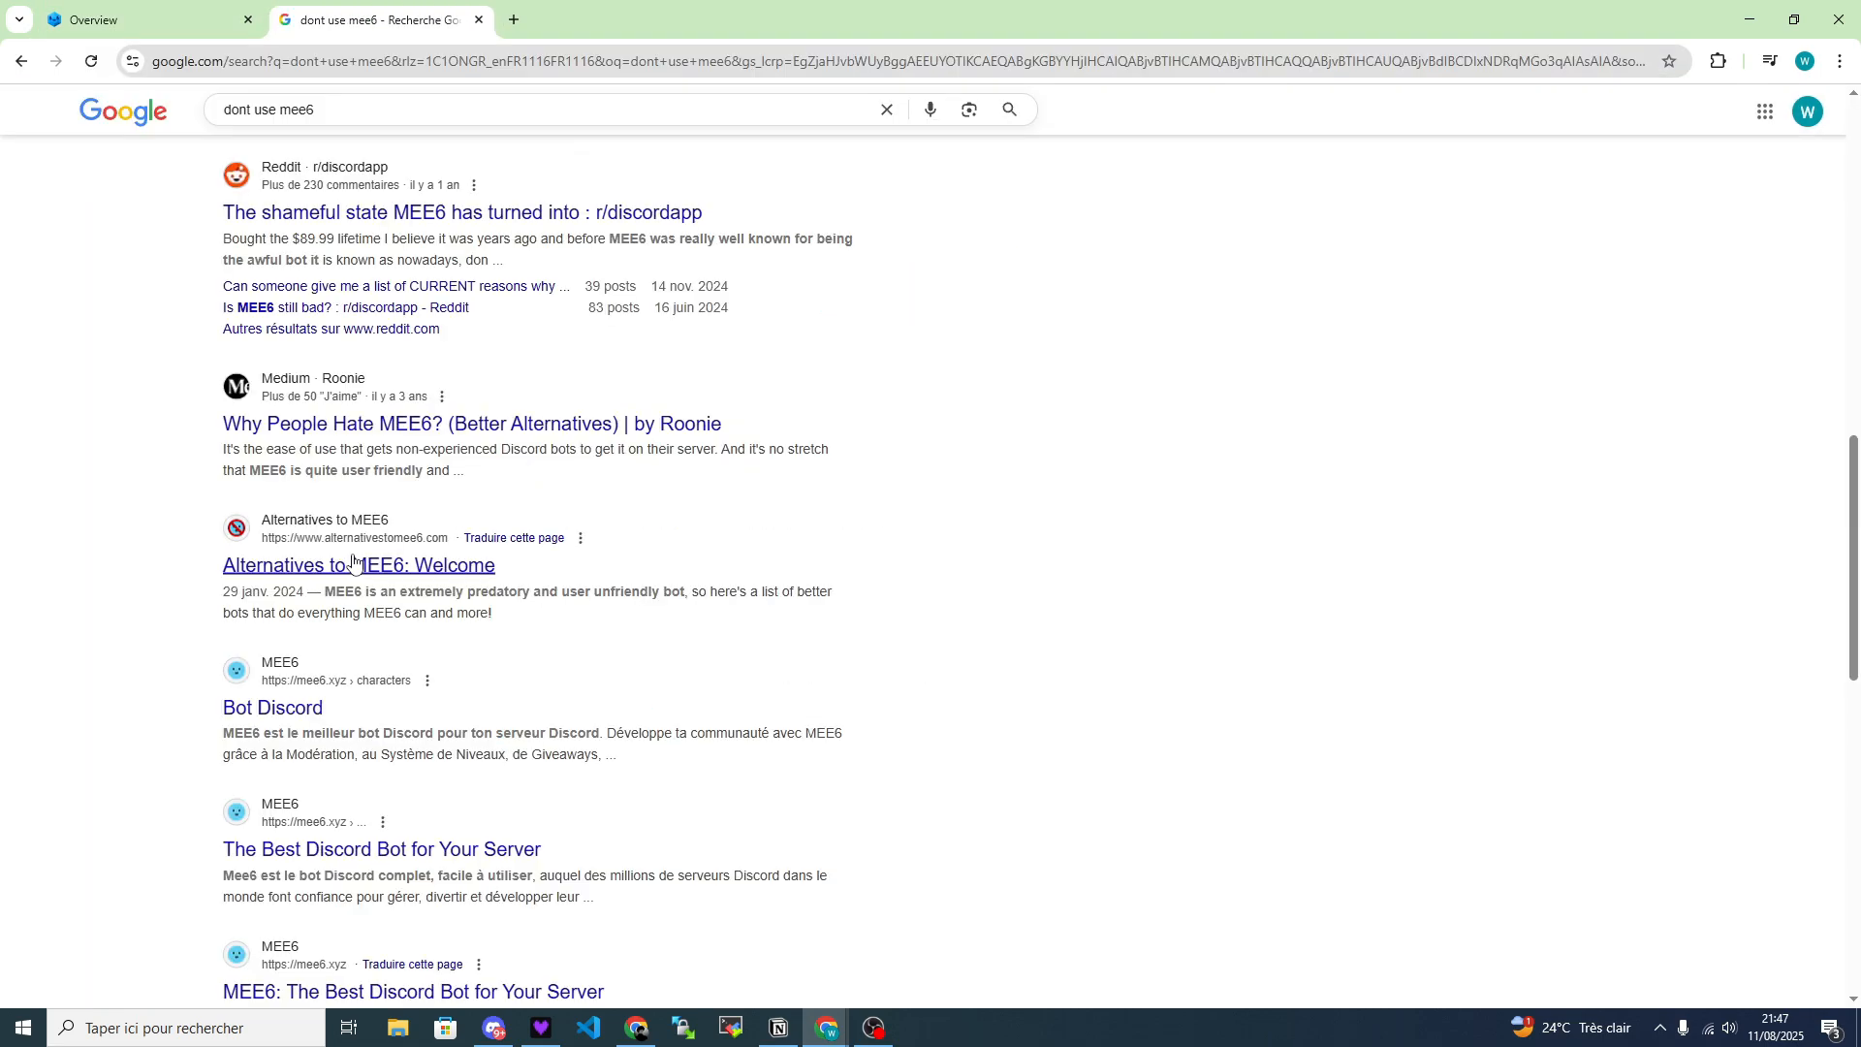
pyautogui.click(359, 565)
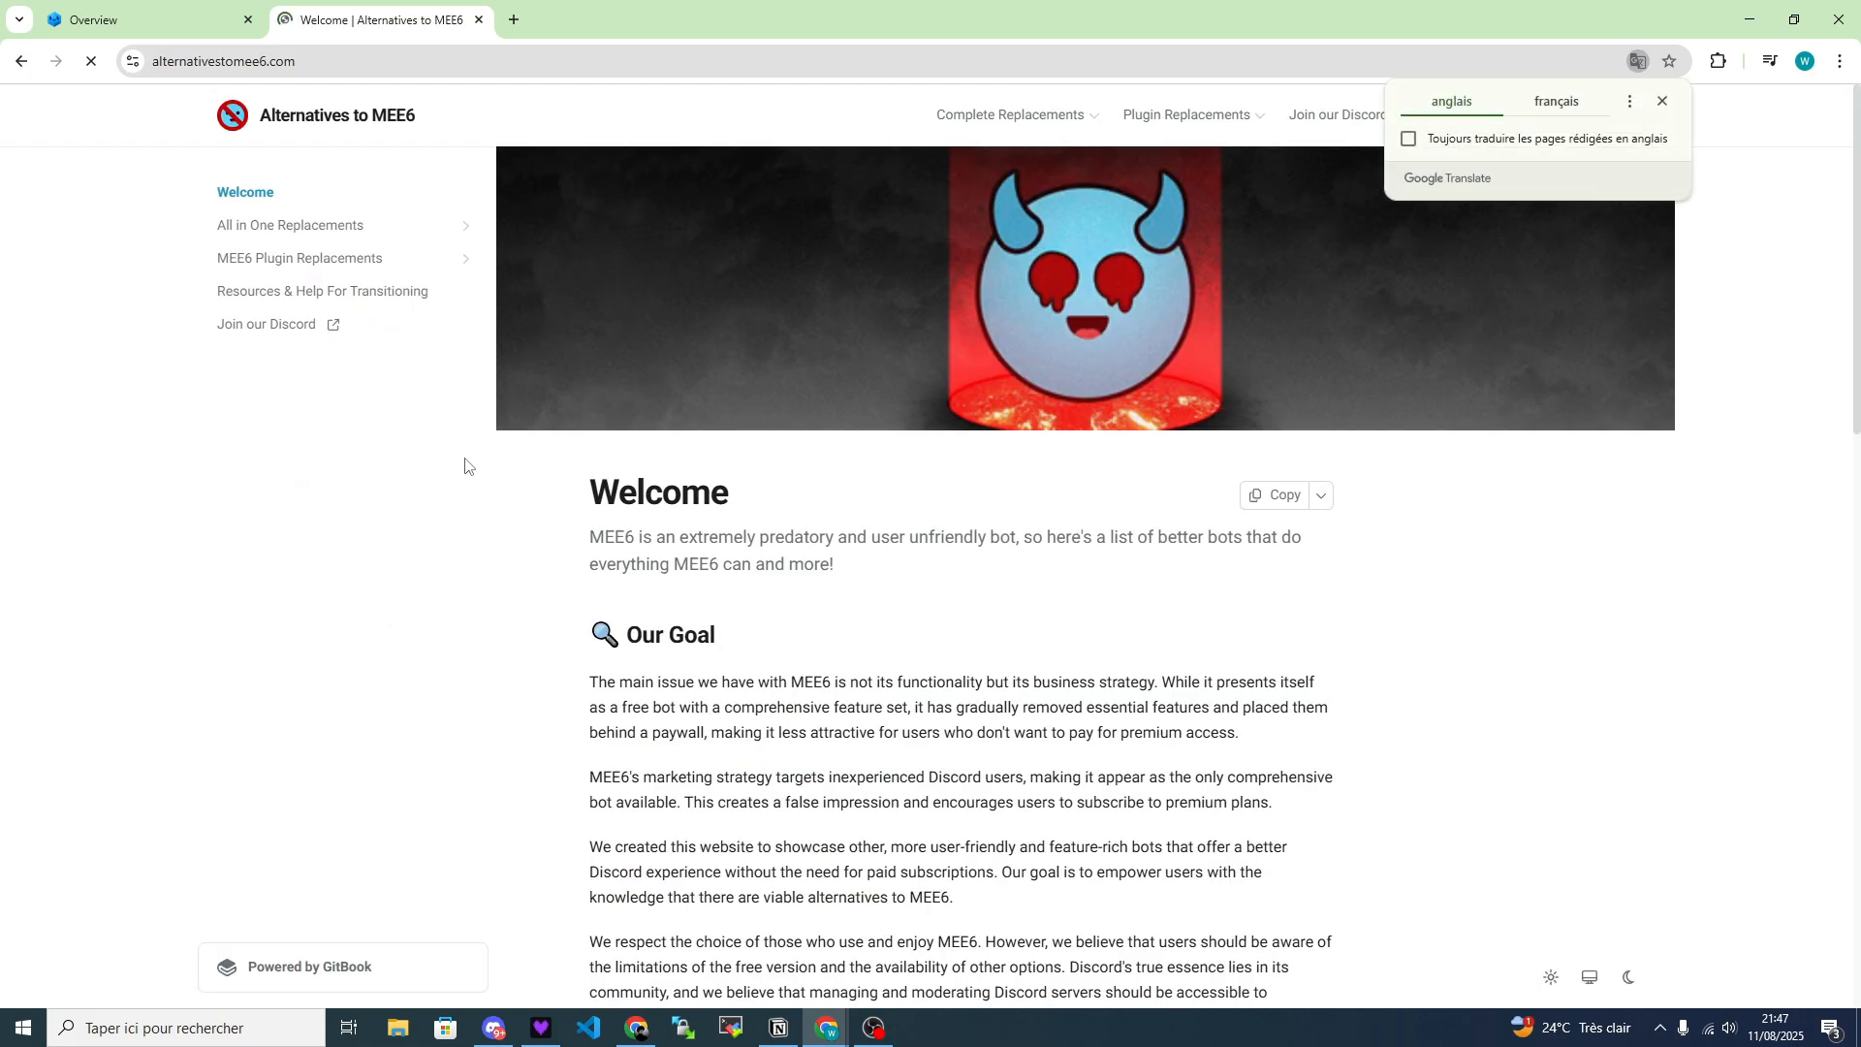
pyautogui.scroll(-10, 591, 368)
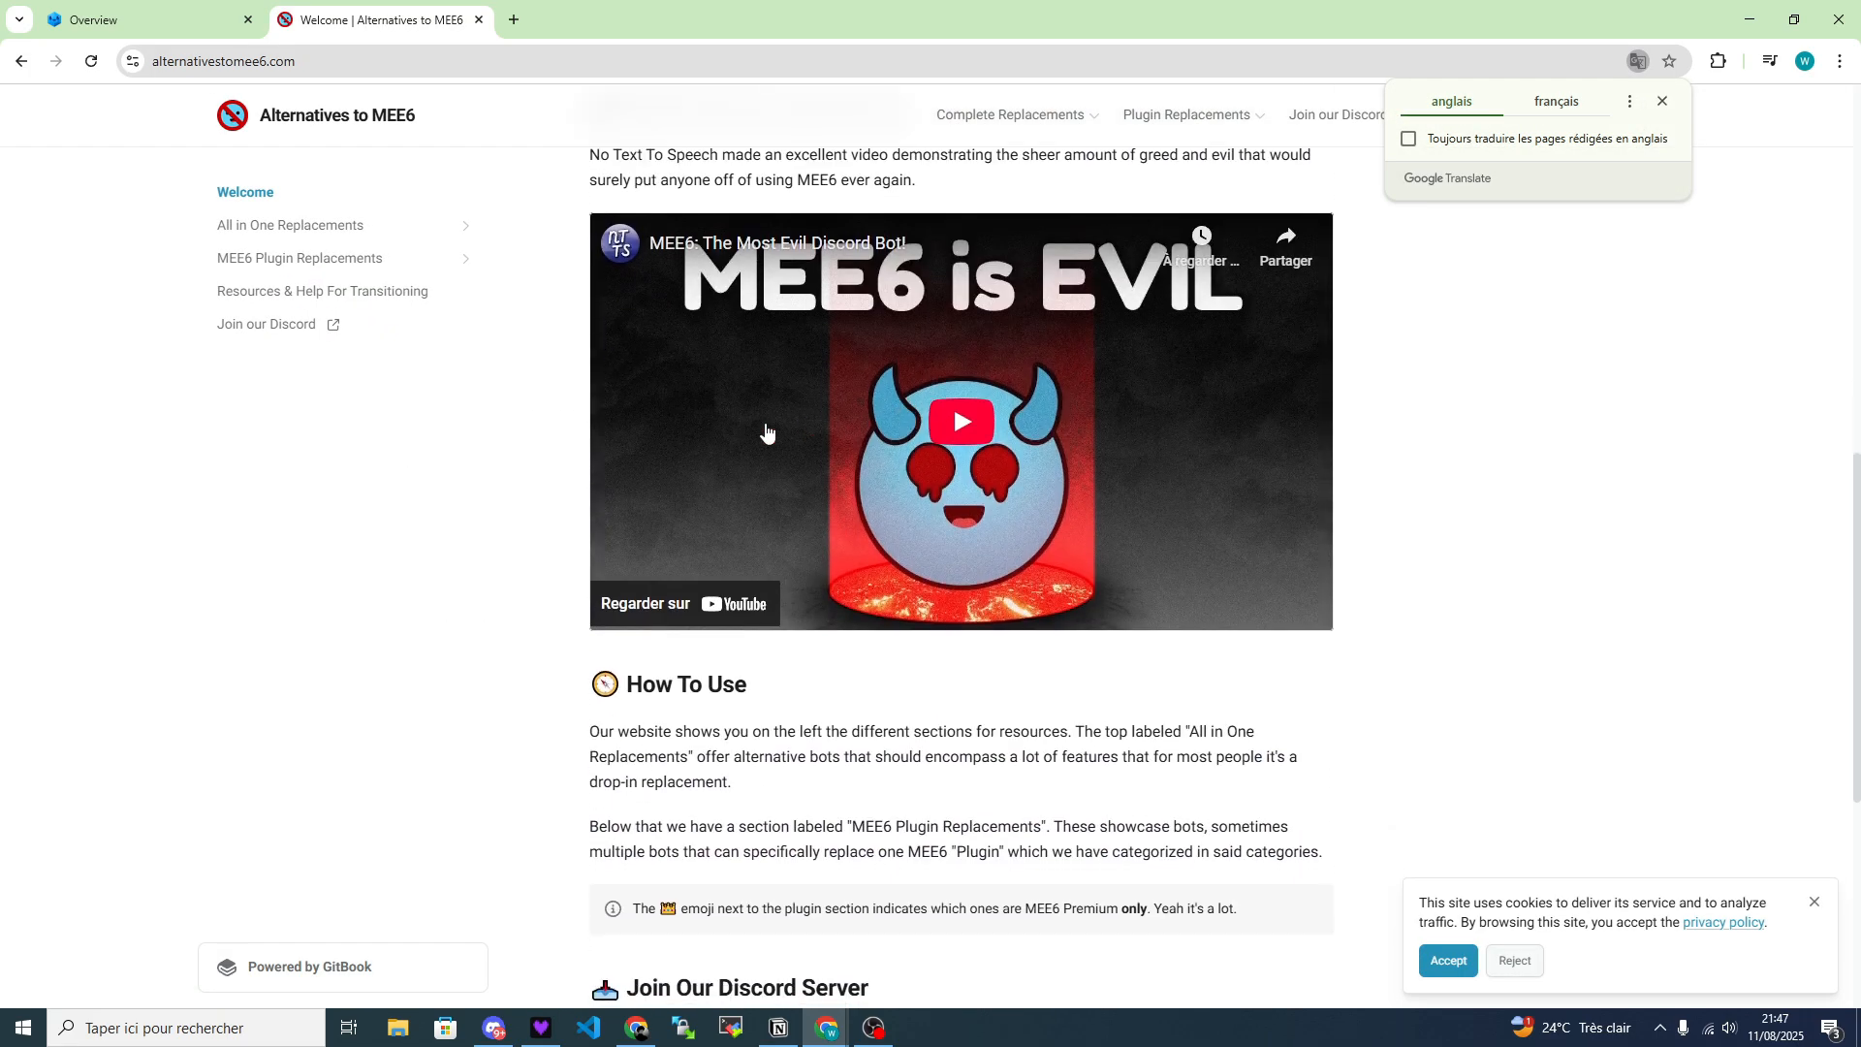
pyautogui.scroll(-5, 592, 369)
pyautogui.scroll(20, 890, 592)
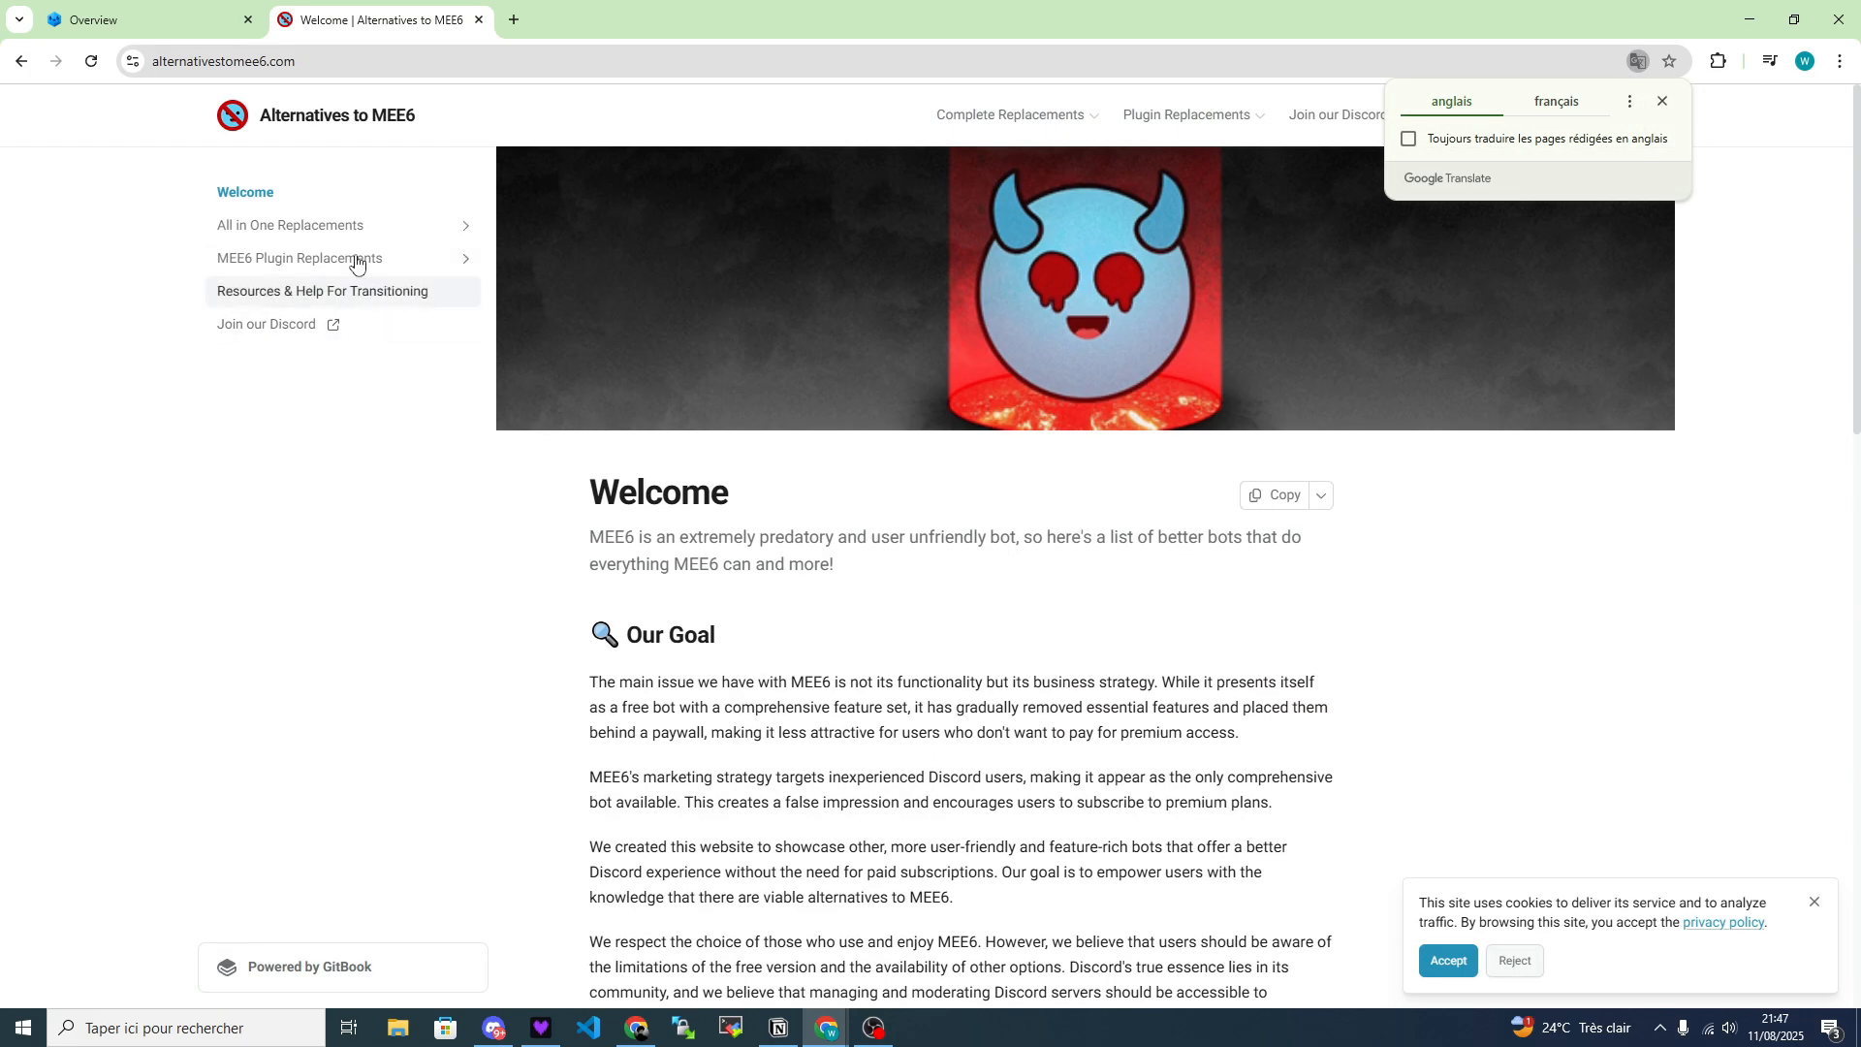
# Open the Sapphire page under All in One Replacements and read its overview, audience and price sections.
pyautogui.click(291, 225)
pyautogui.click(273, 264)
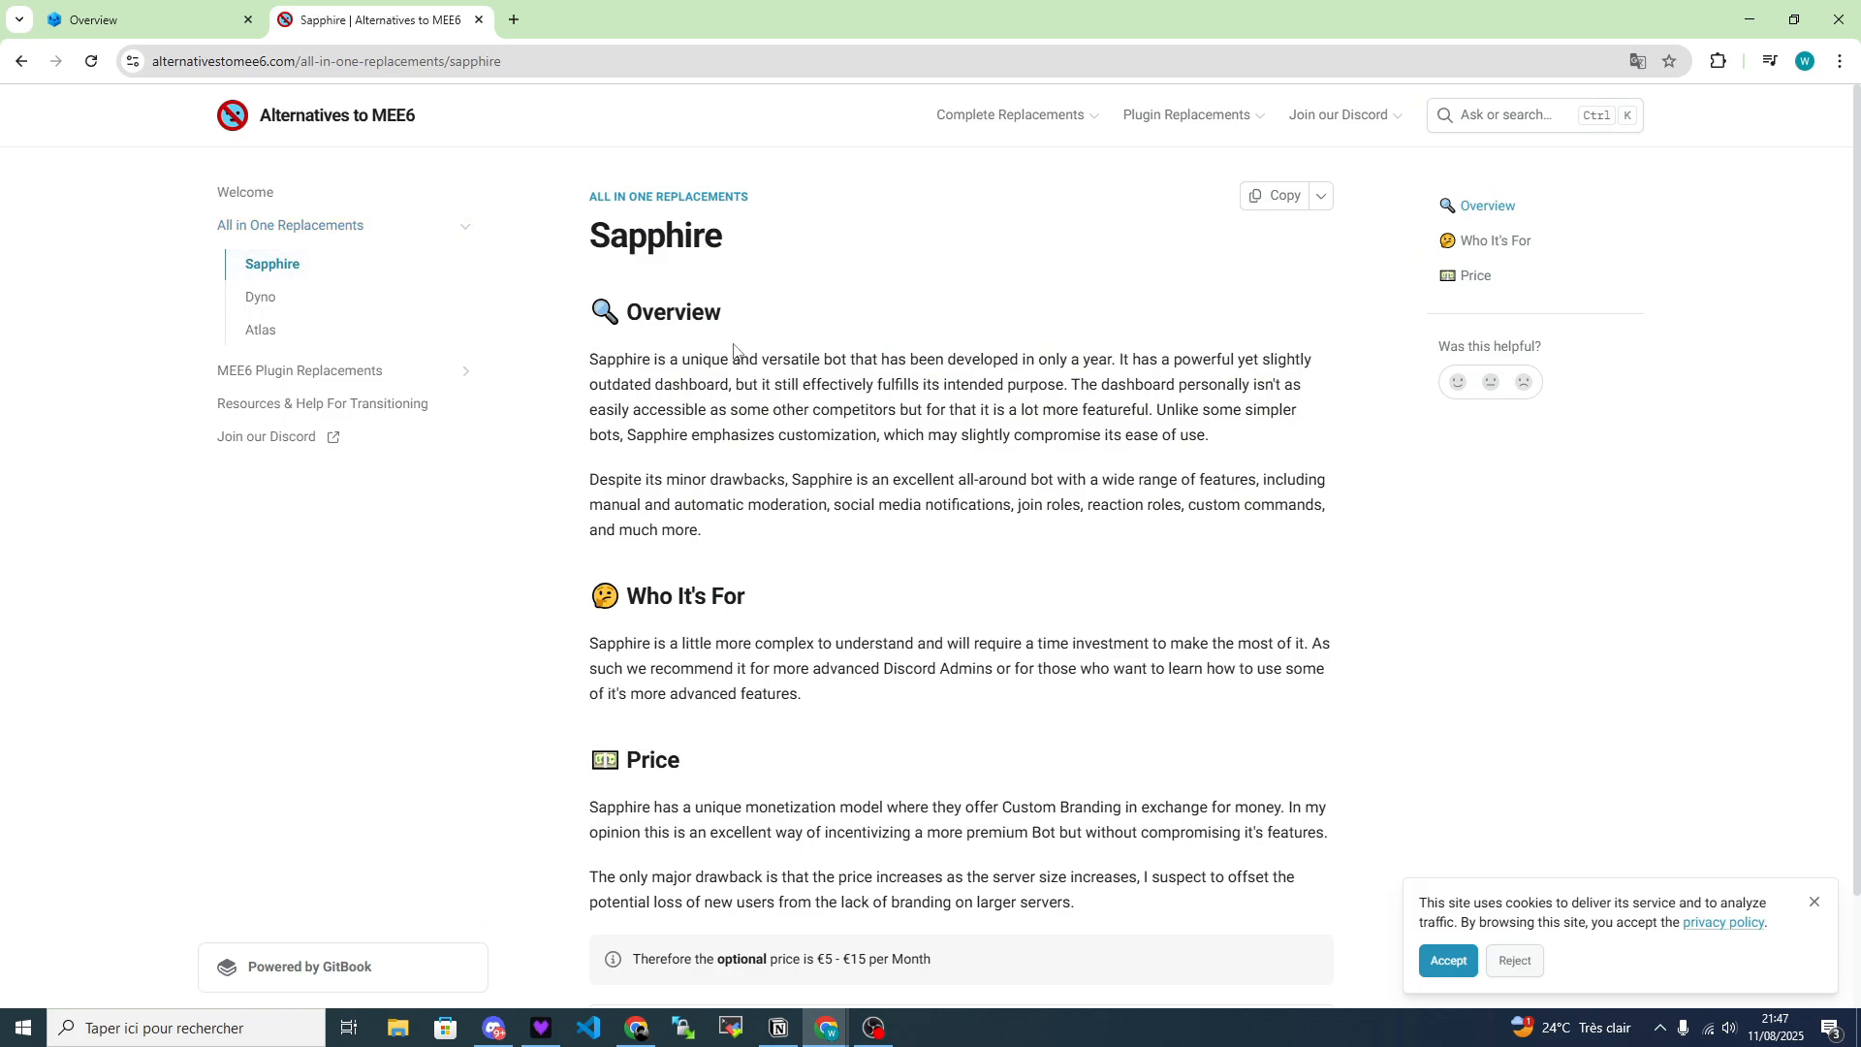
pyautogui.scroll(-1, 782, 485)
pyautogui.scroll(1, 679, 476)
# Return to the Sapphire documentation overview and read the description of the bot's features.
pyautogui.hotkey('ctrl', 'Tab')
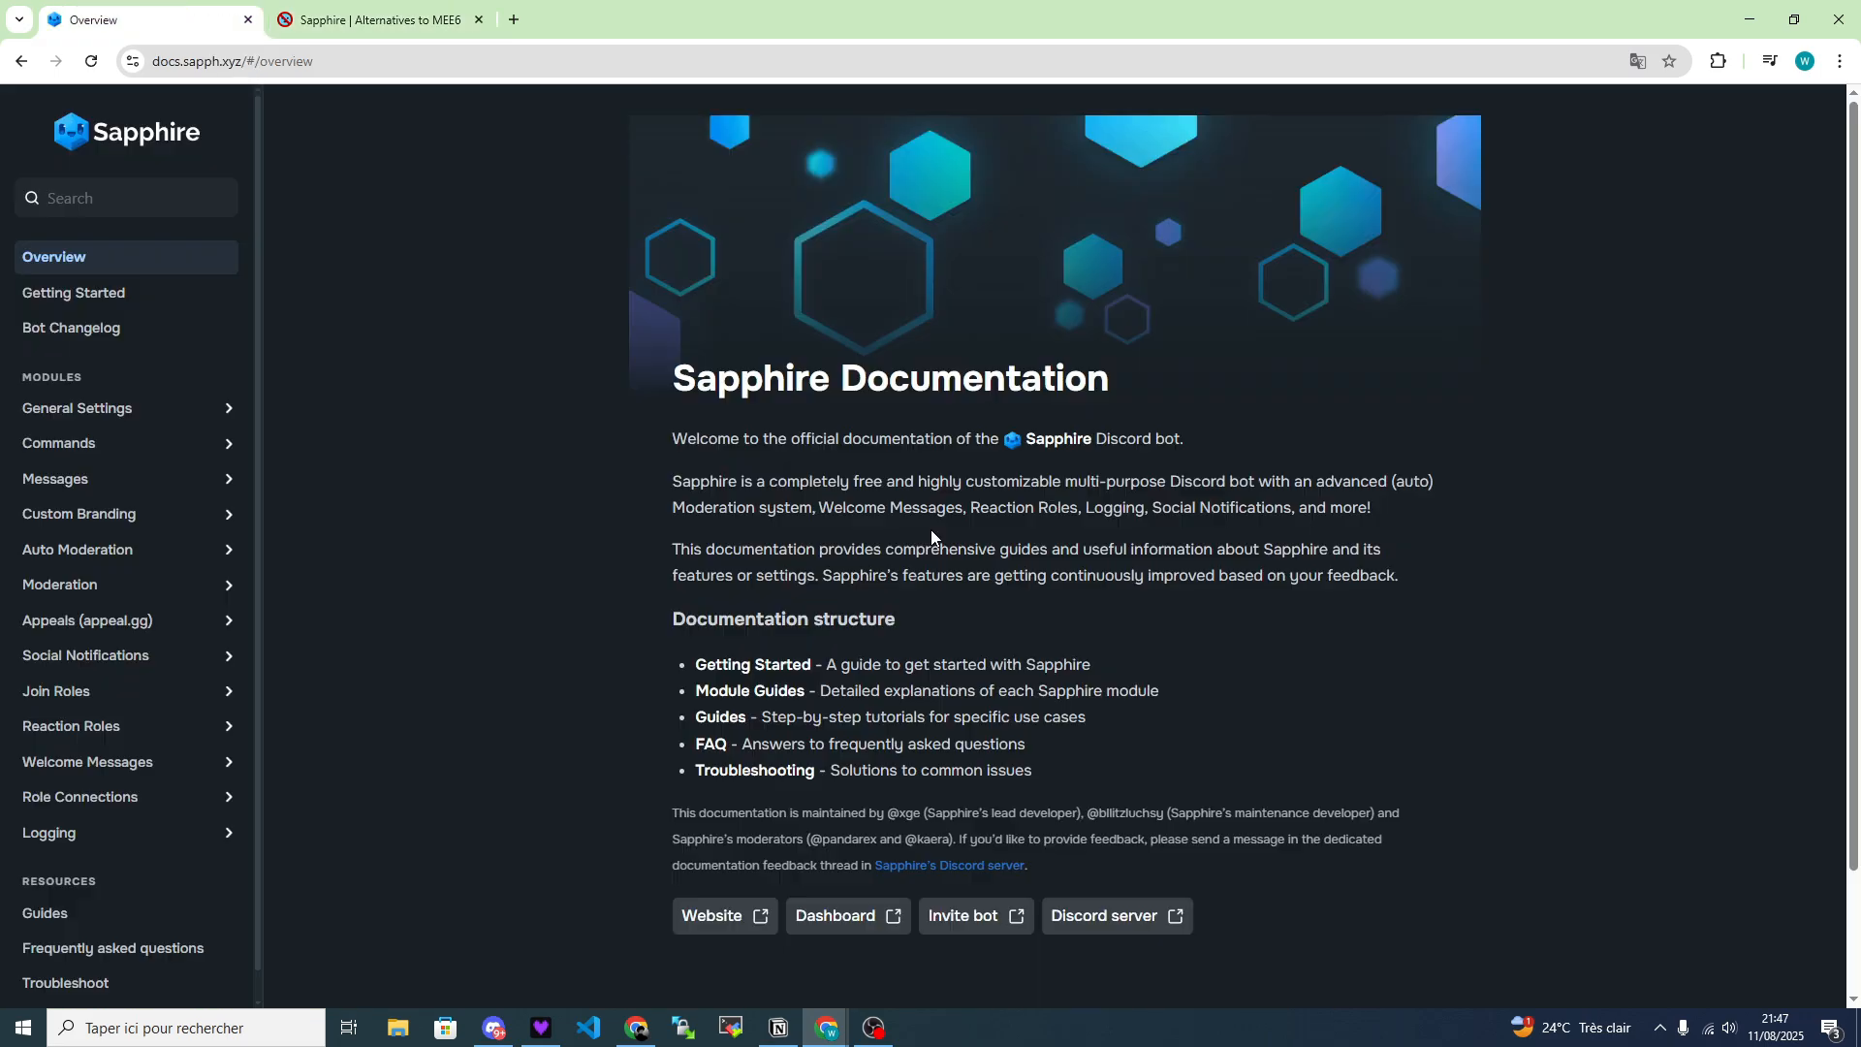
pyautogui.moveTo(795, 482); pyautogui.dragTo(921, 506)
pyautogui.click(1041, 501)
# Search the web for "saphhire bot discordx" in a new tab and open the dashboard from the sapph.xyz site.
pyautogui.click(513, 19)
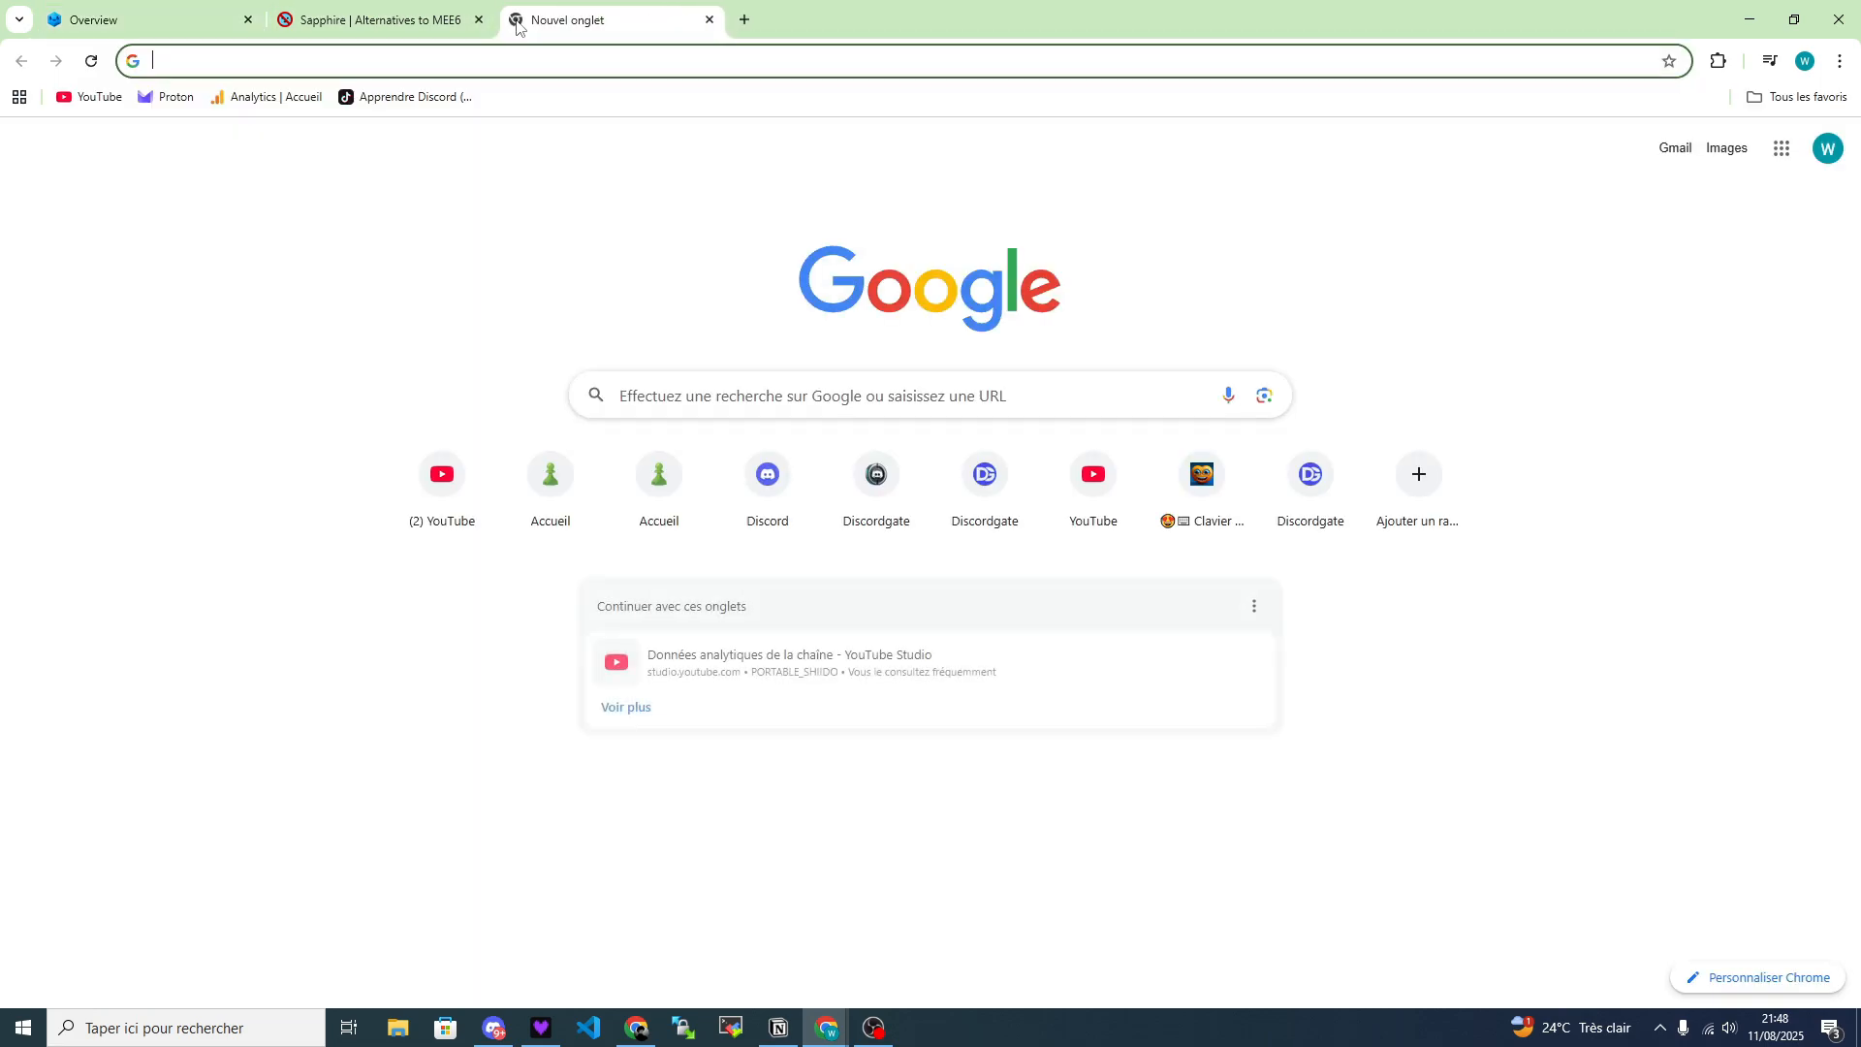
pyautogui.write('saphhire')
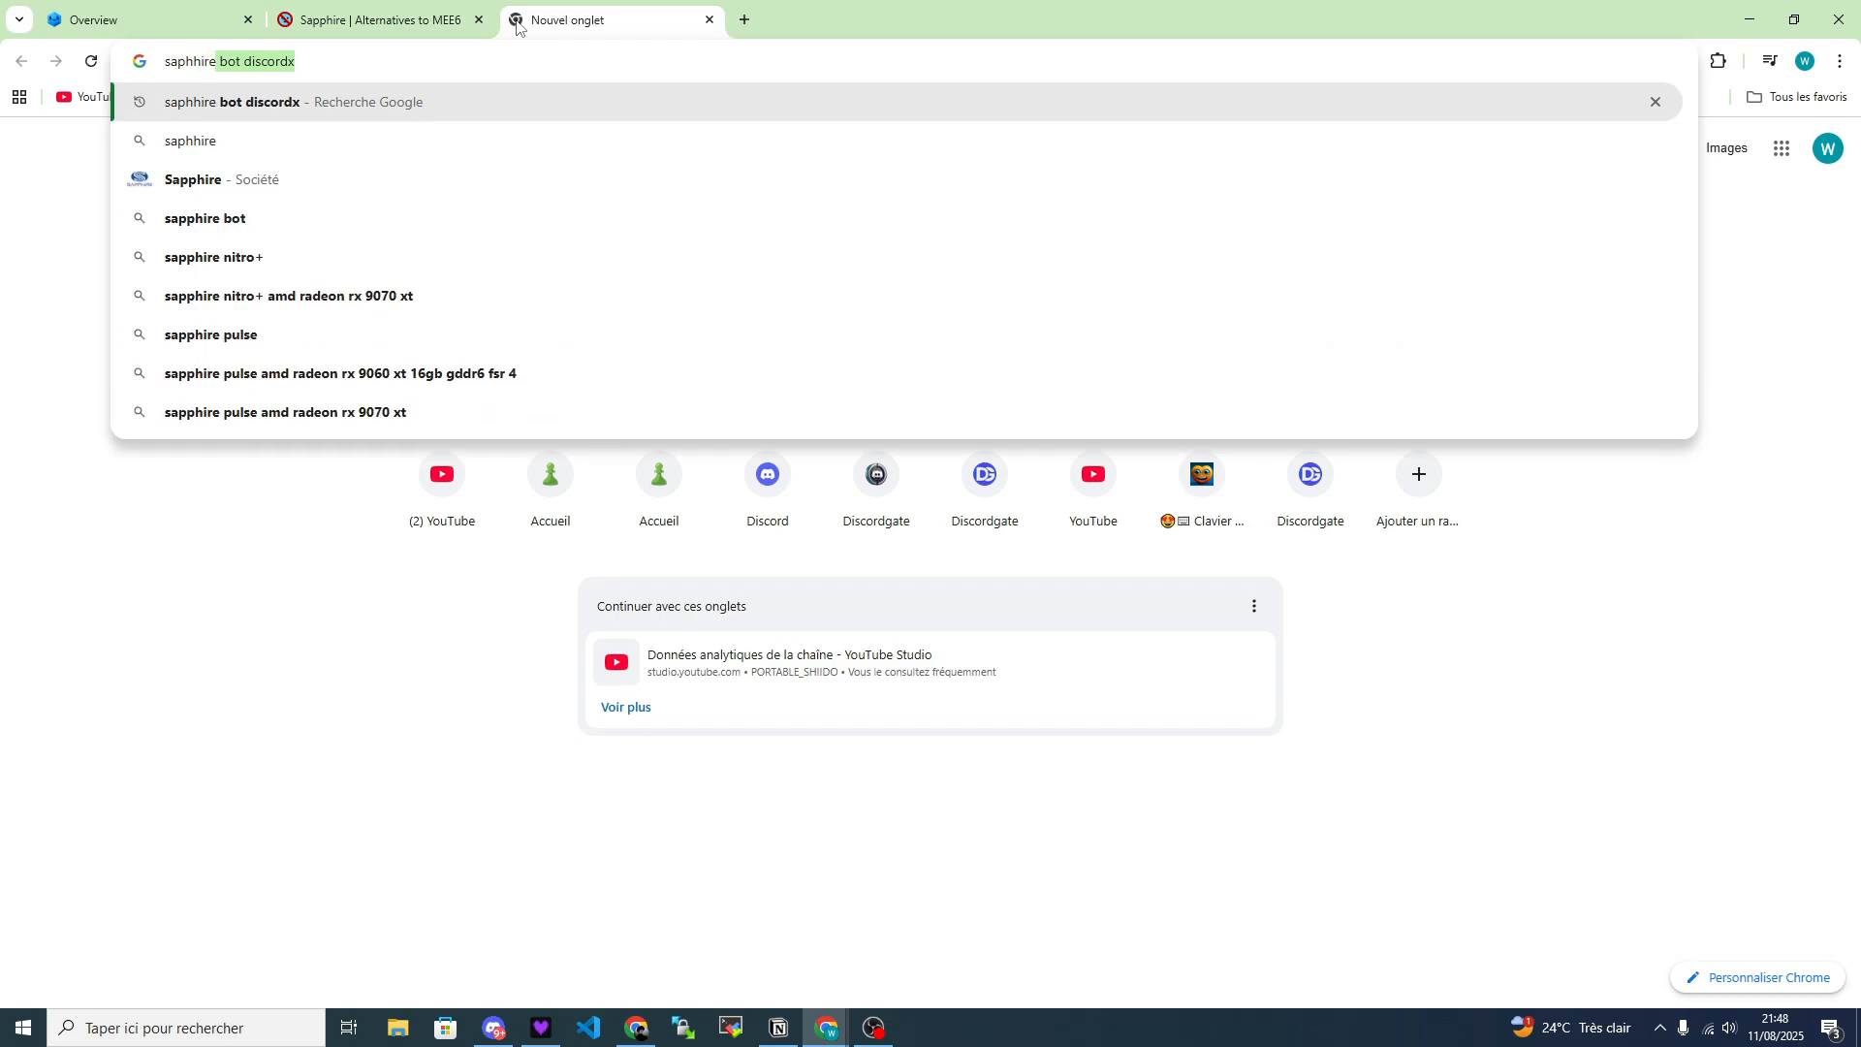
pyautogui.press('Return')
pyautogui.click(355, 402)
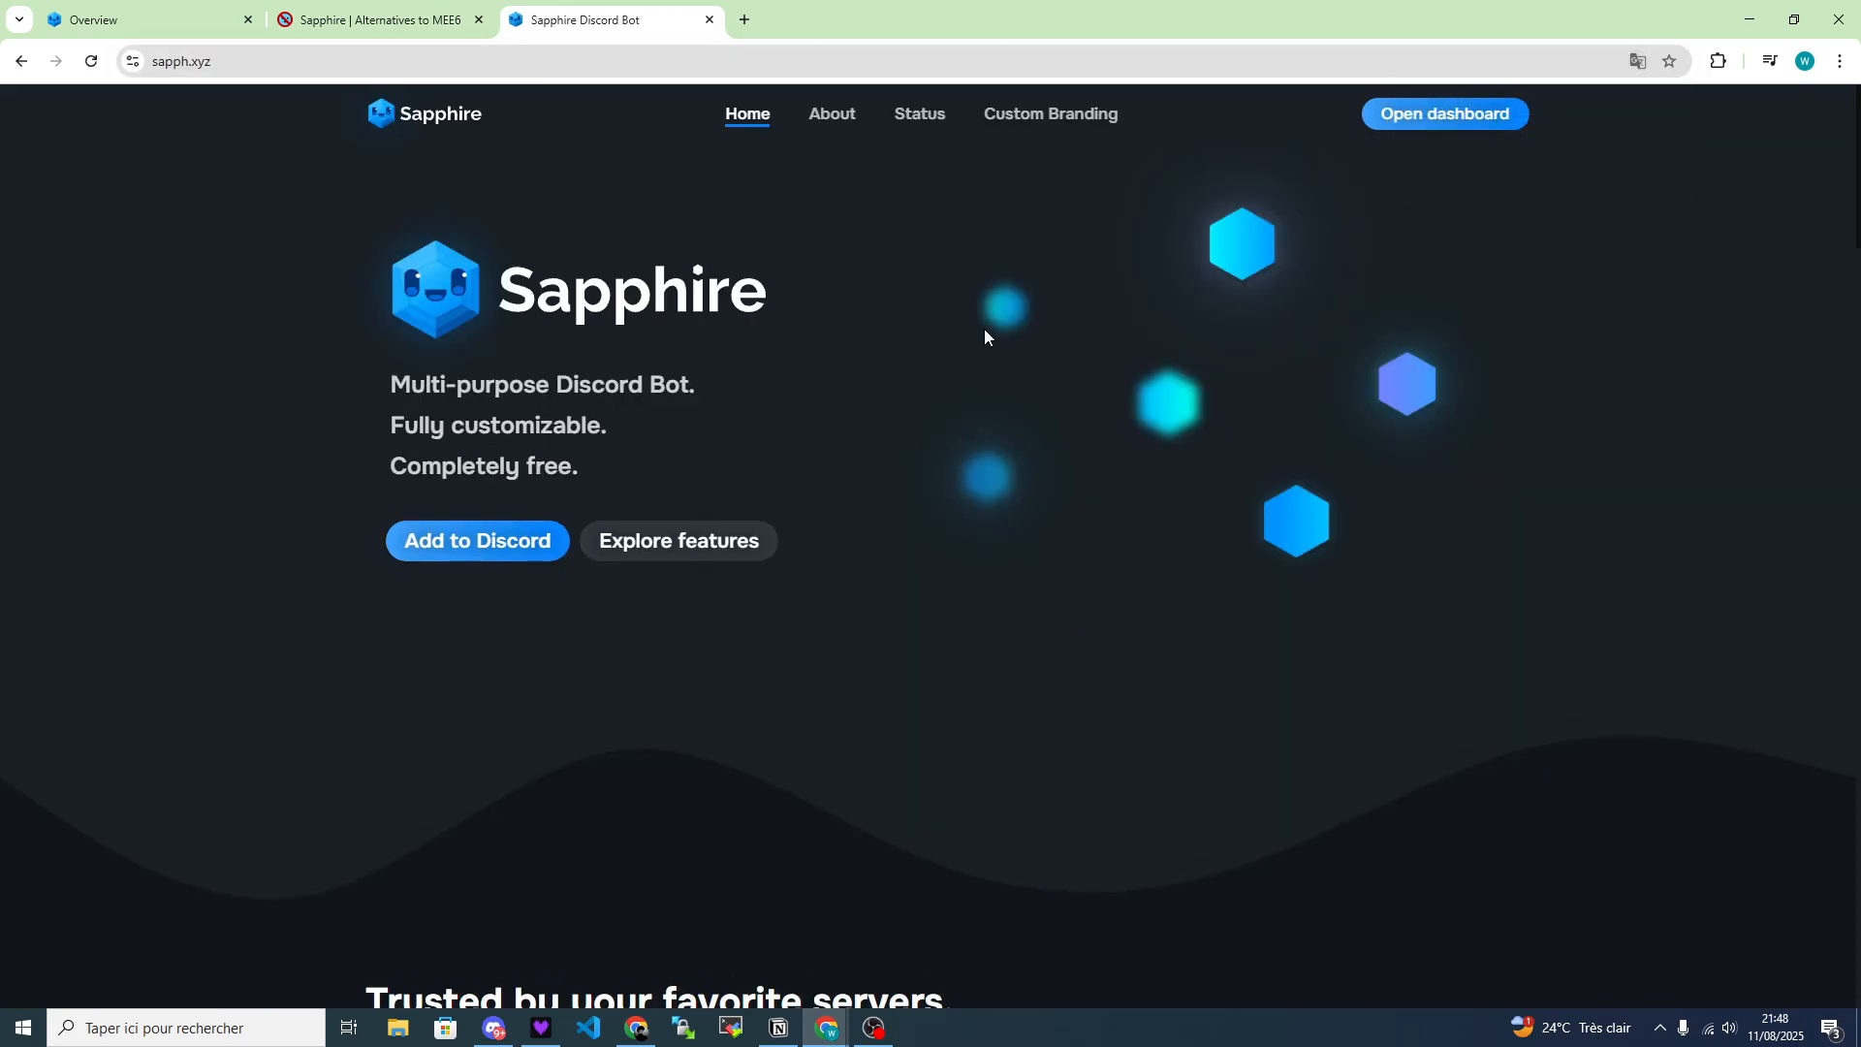
pyautogui.click(1411, 122)
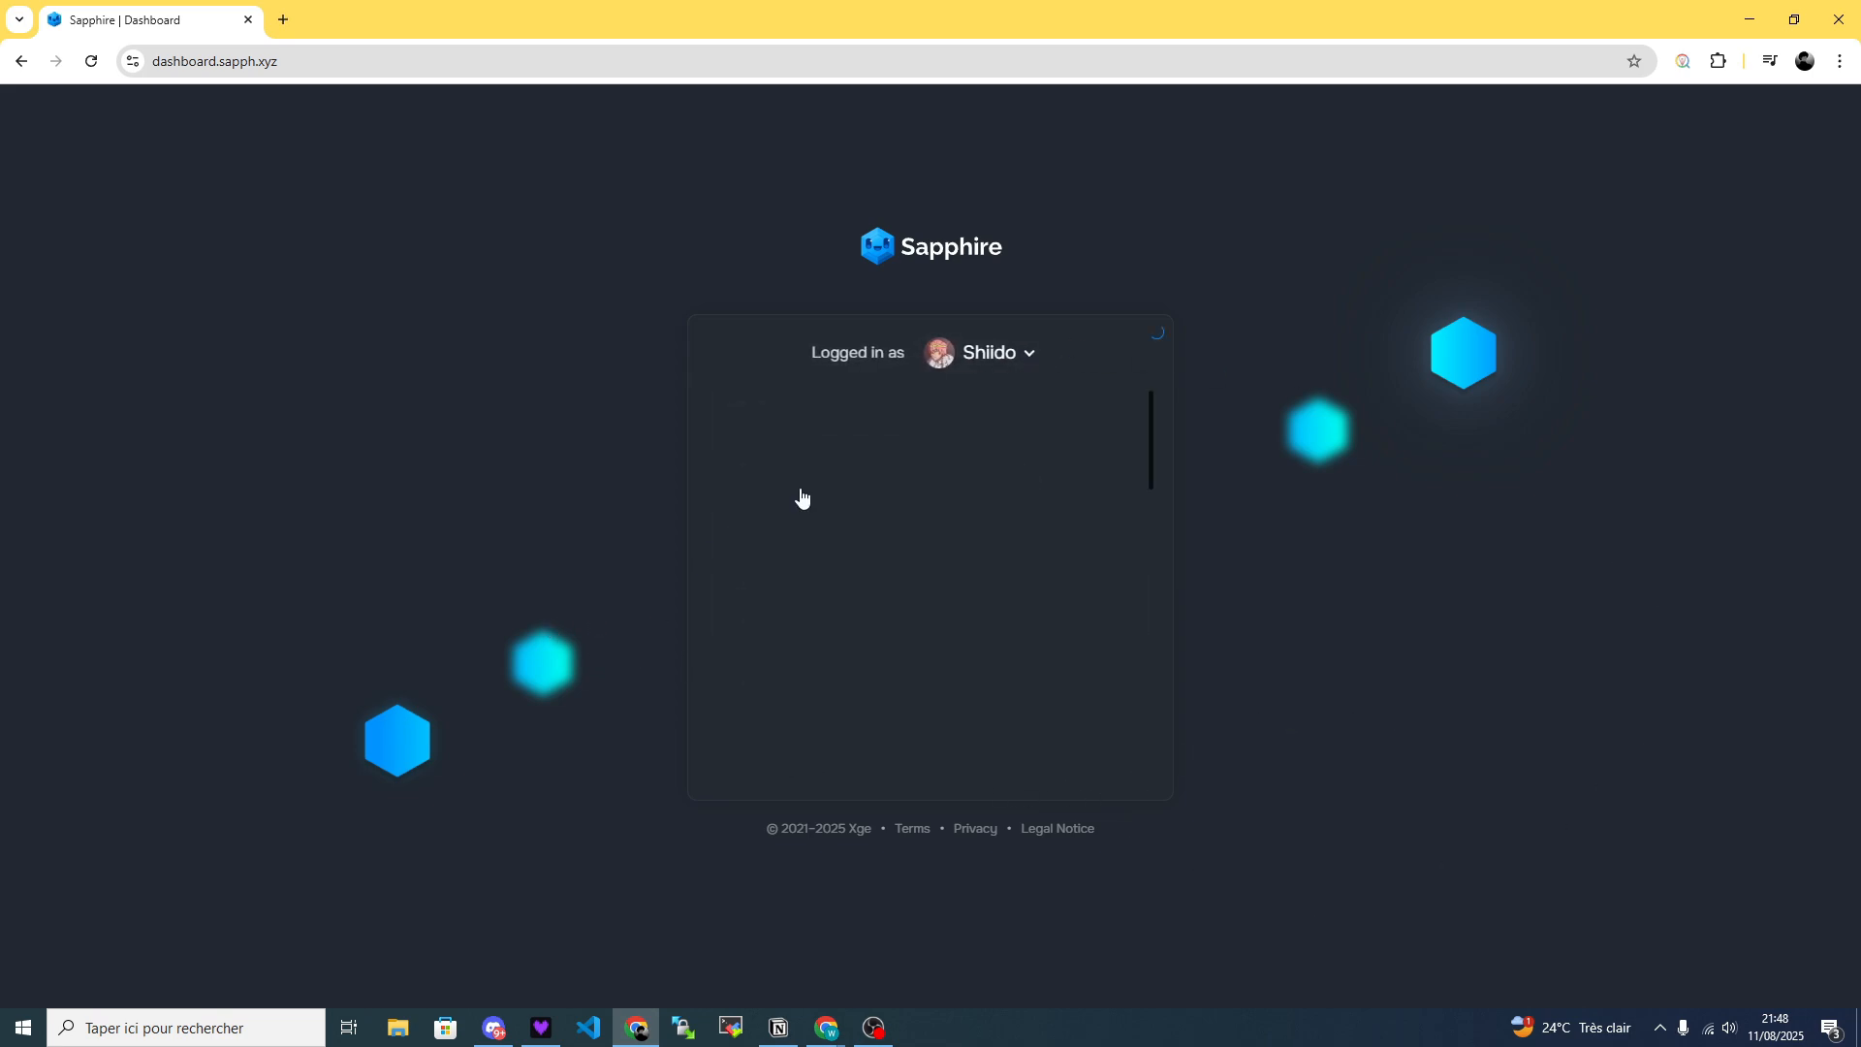
# Choose the Empire de Shiido server in the dashboard and authorize adding the Sapphire bot with all requested permissions.
pyautogui.scroll(-10, 893, 631)
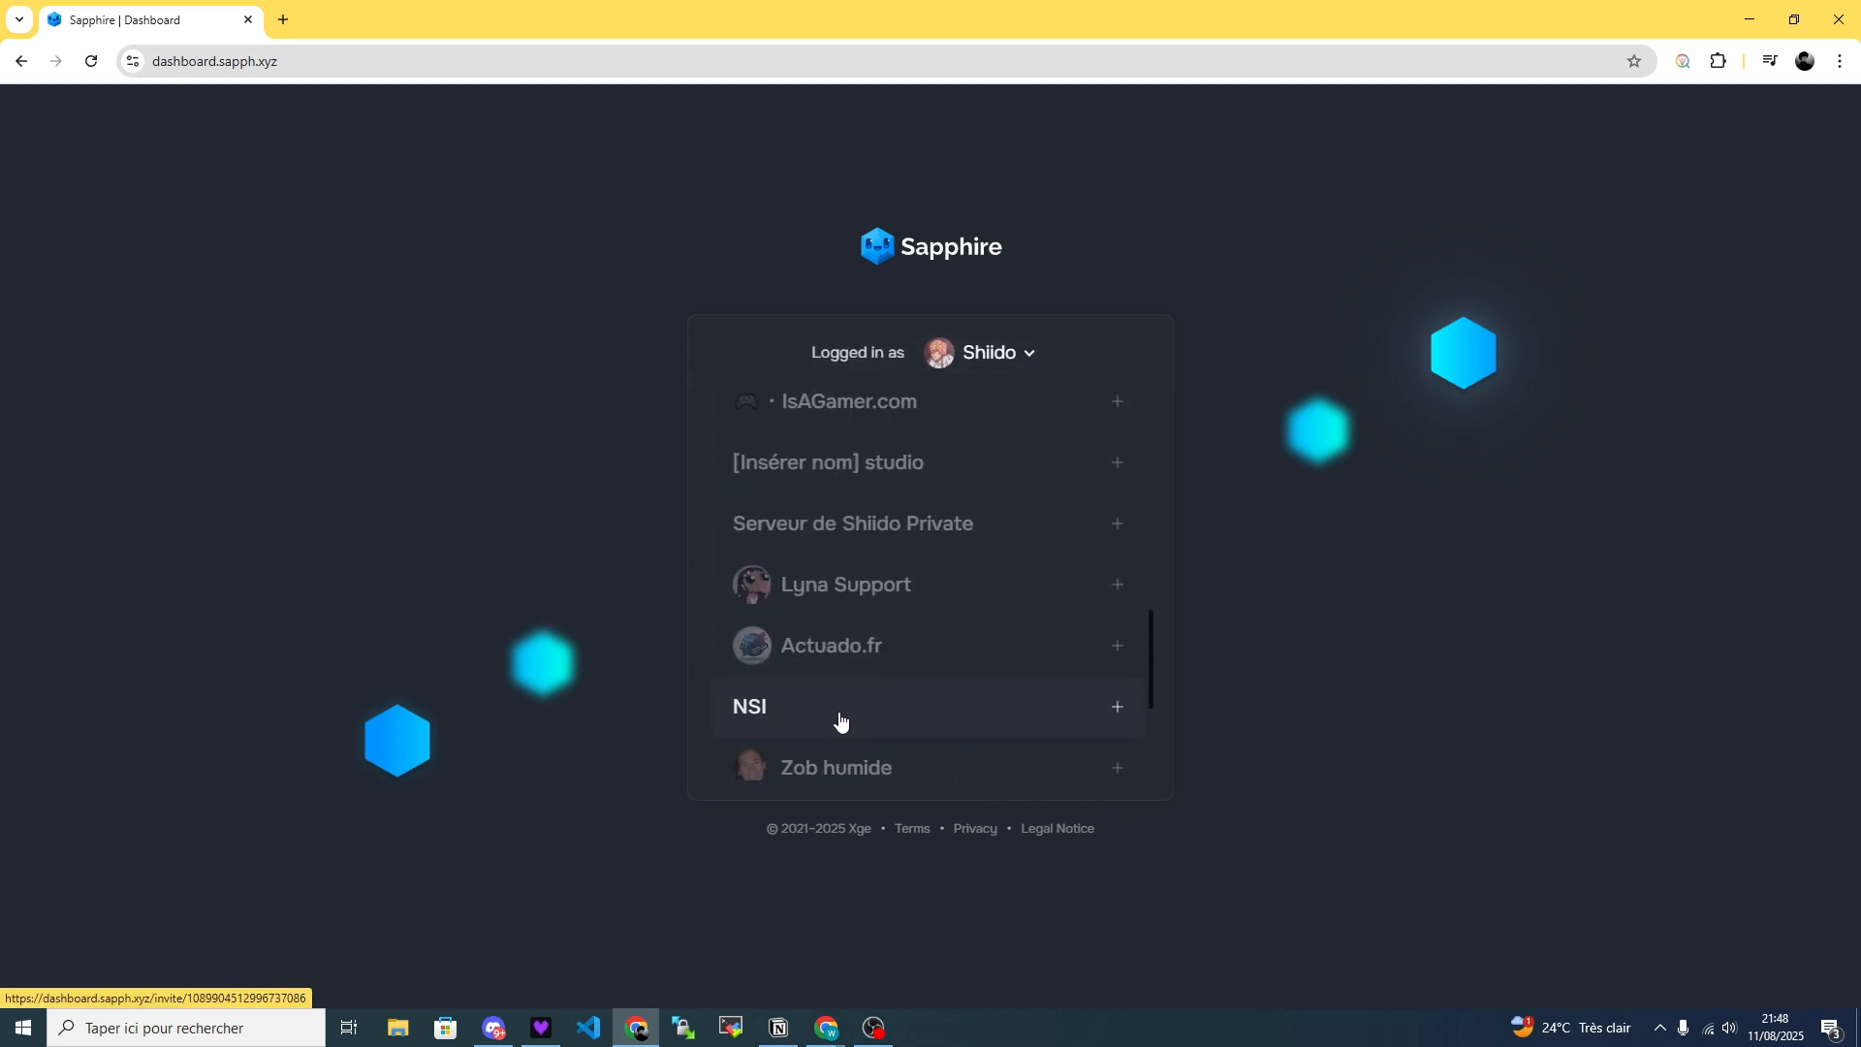
pyautogui.scroll(10, 951, 742)
pyautogui.scroll(-4, 910, 491)
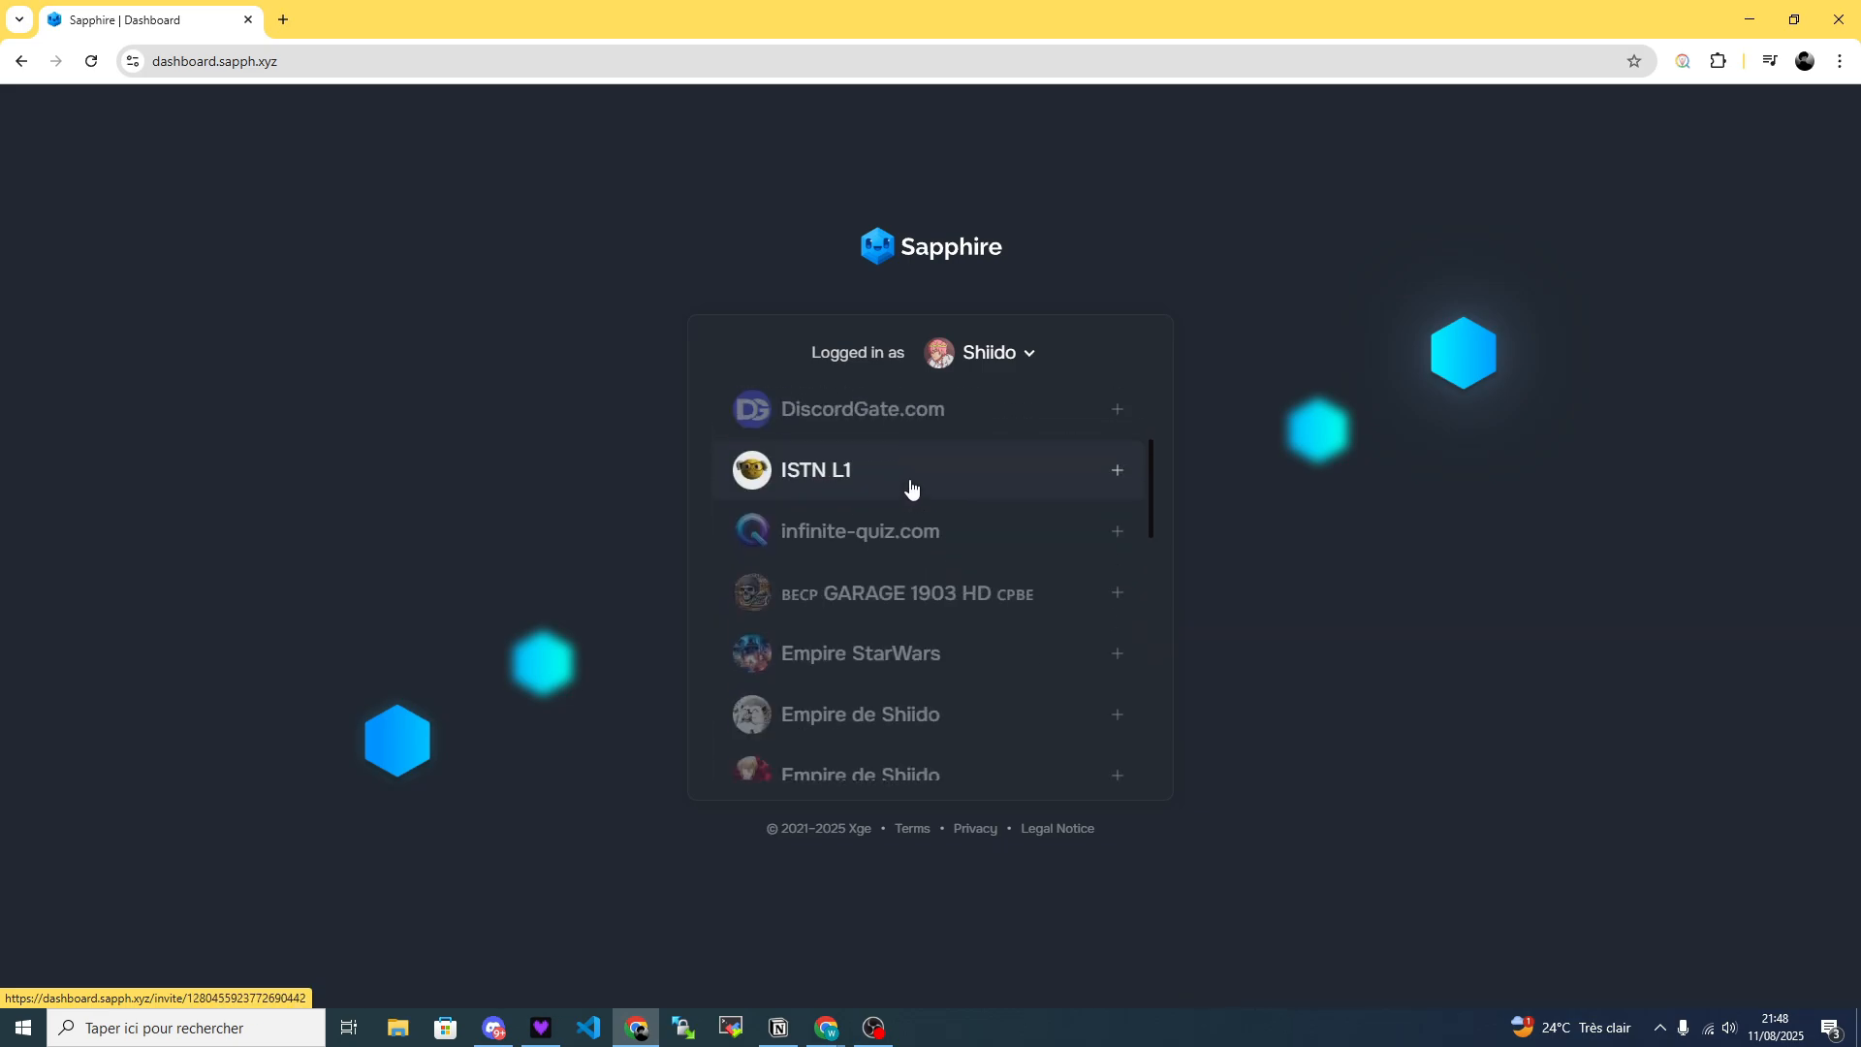
pyautogui.click(901, 533)
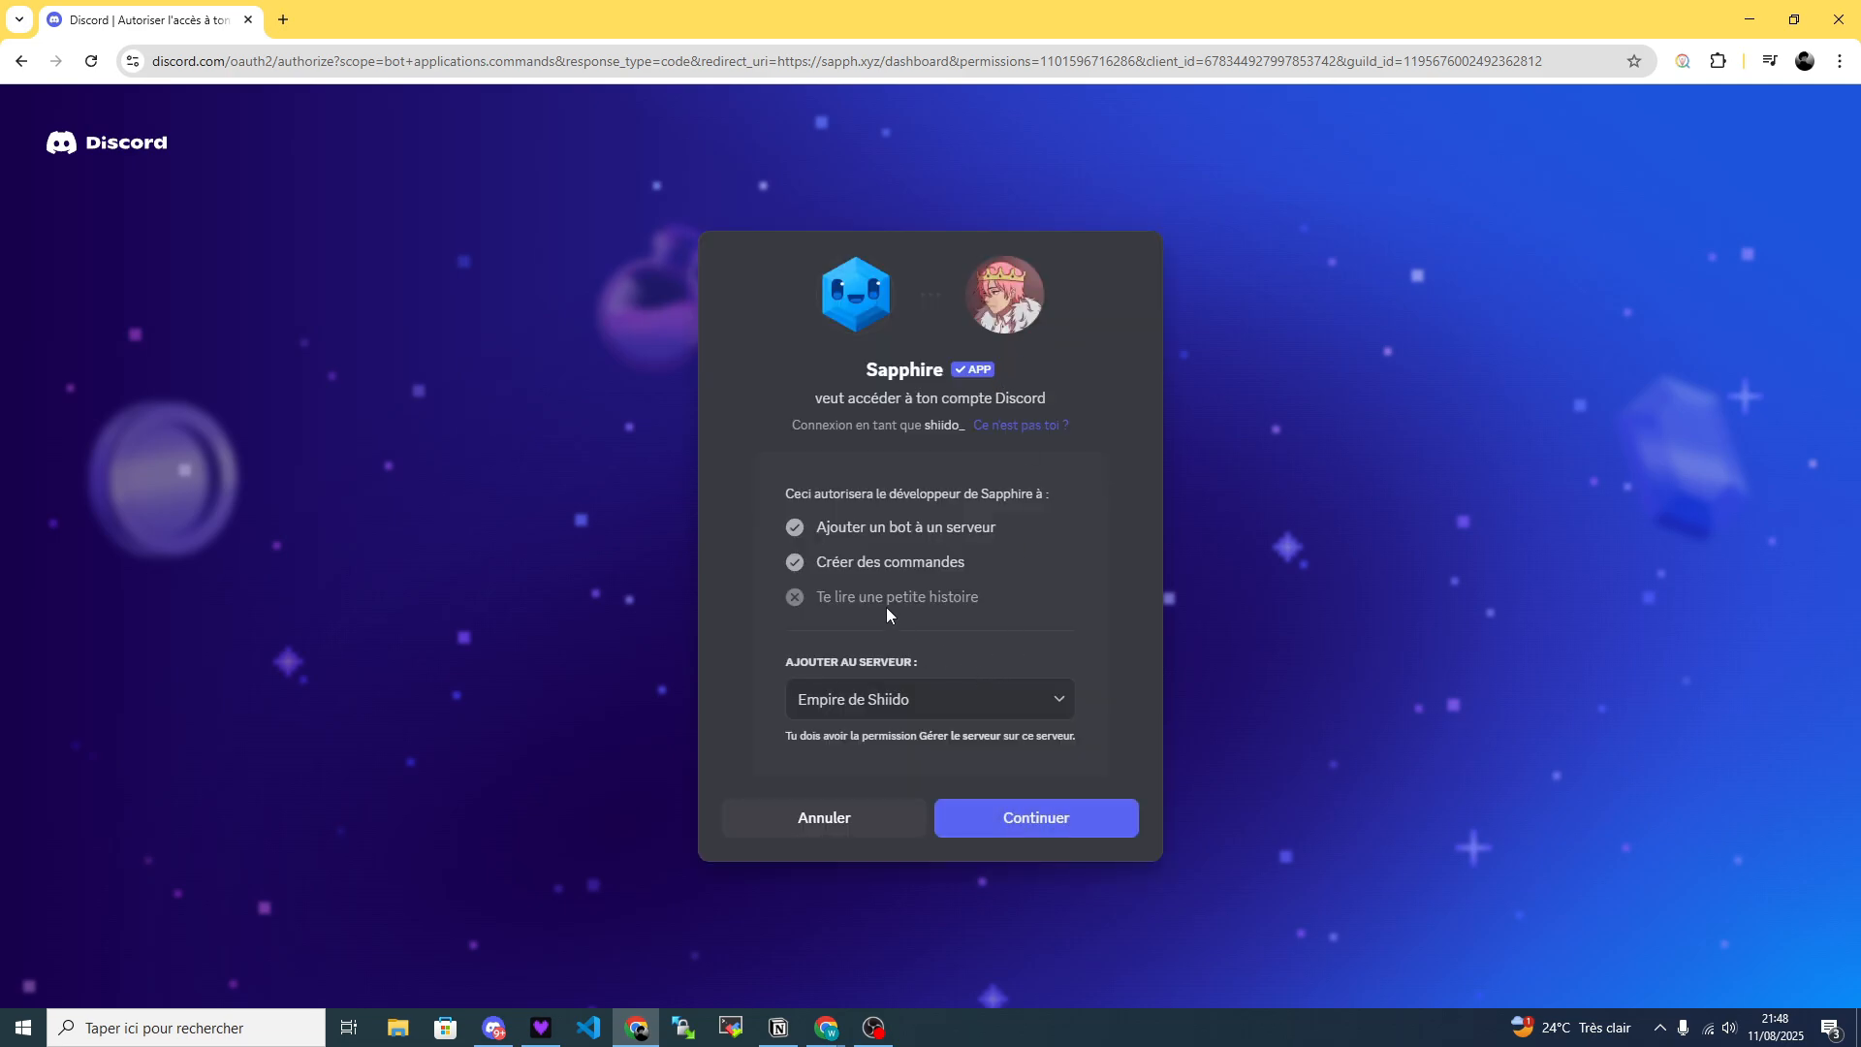
pyautogui.click(1033, 813)
pyautogui.scroll(-10, 929, 508)
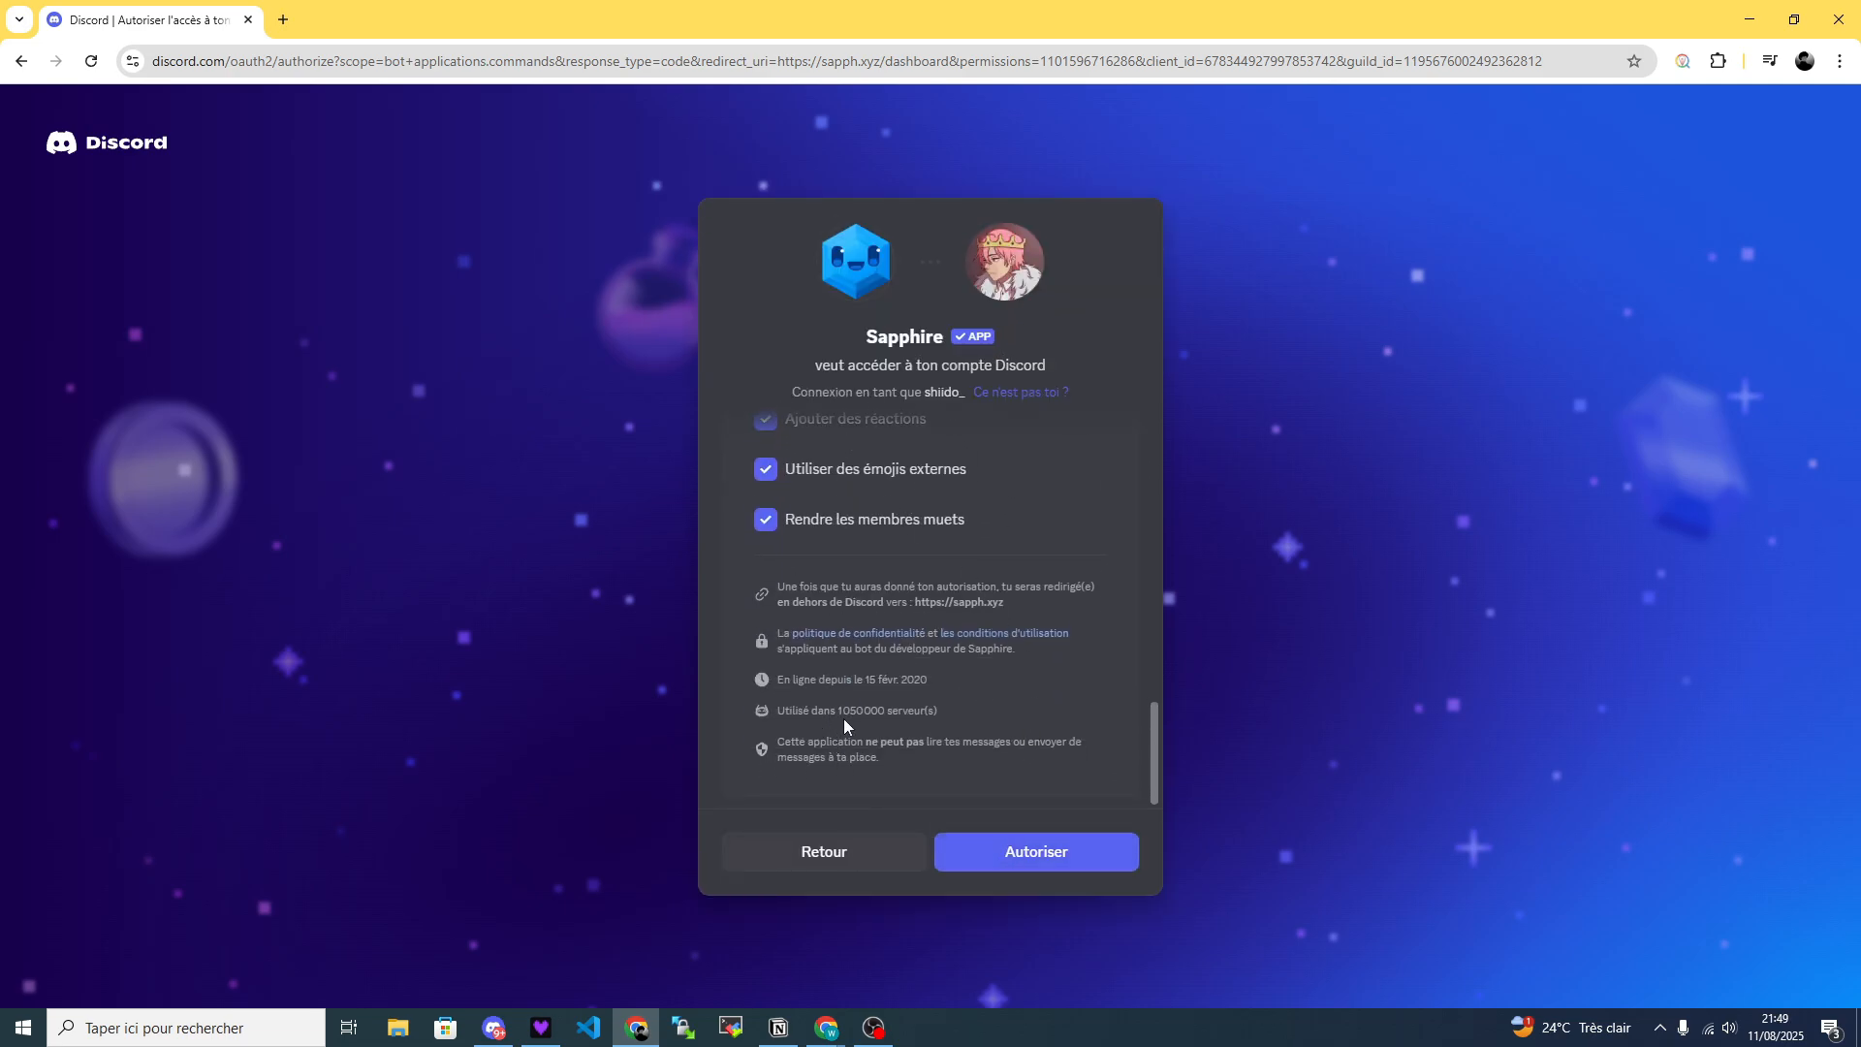
pyautogui.click(1008, 851)
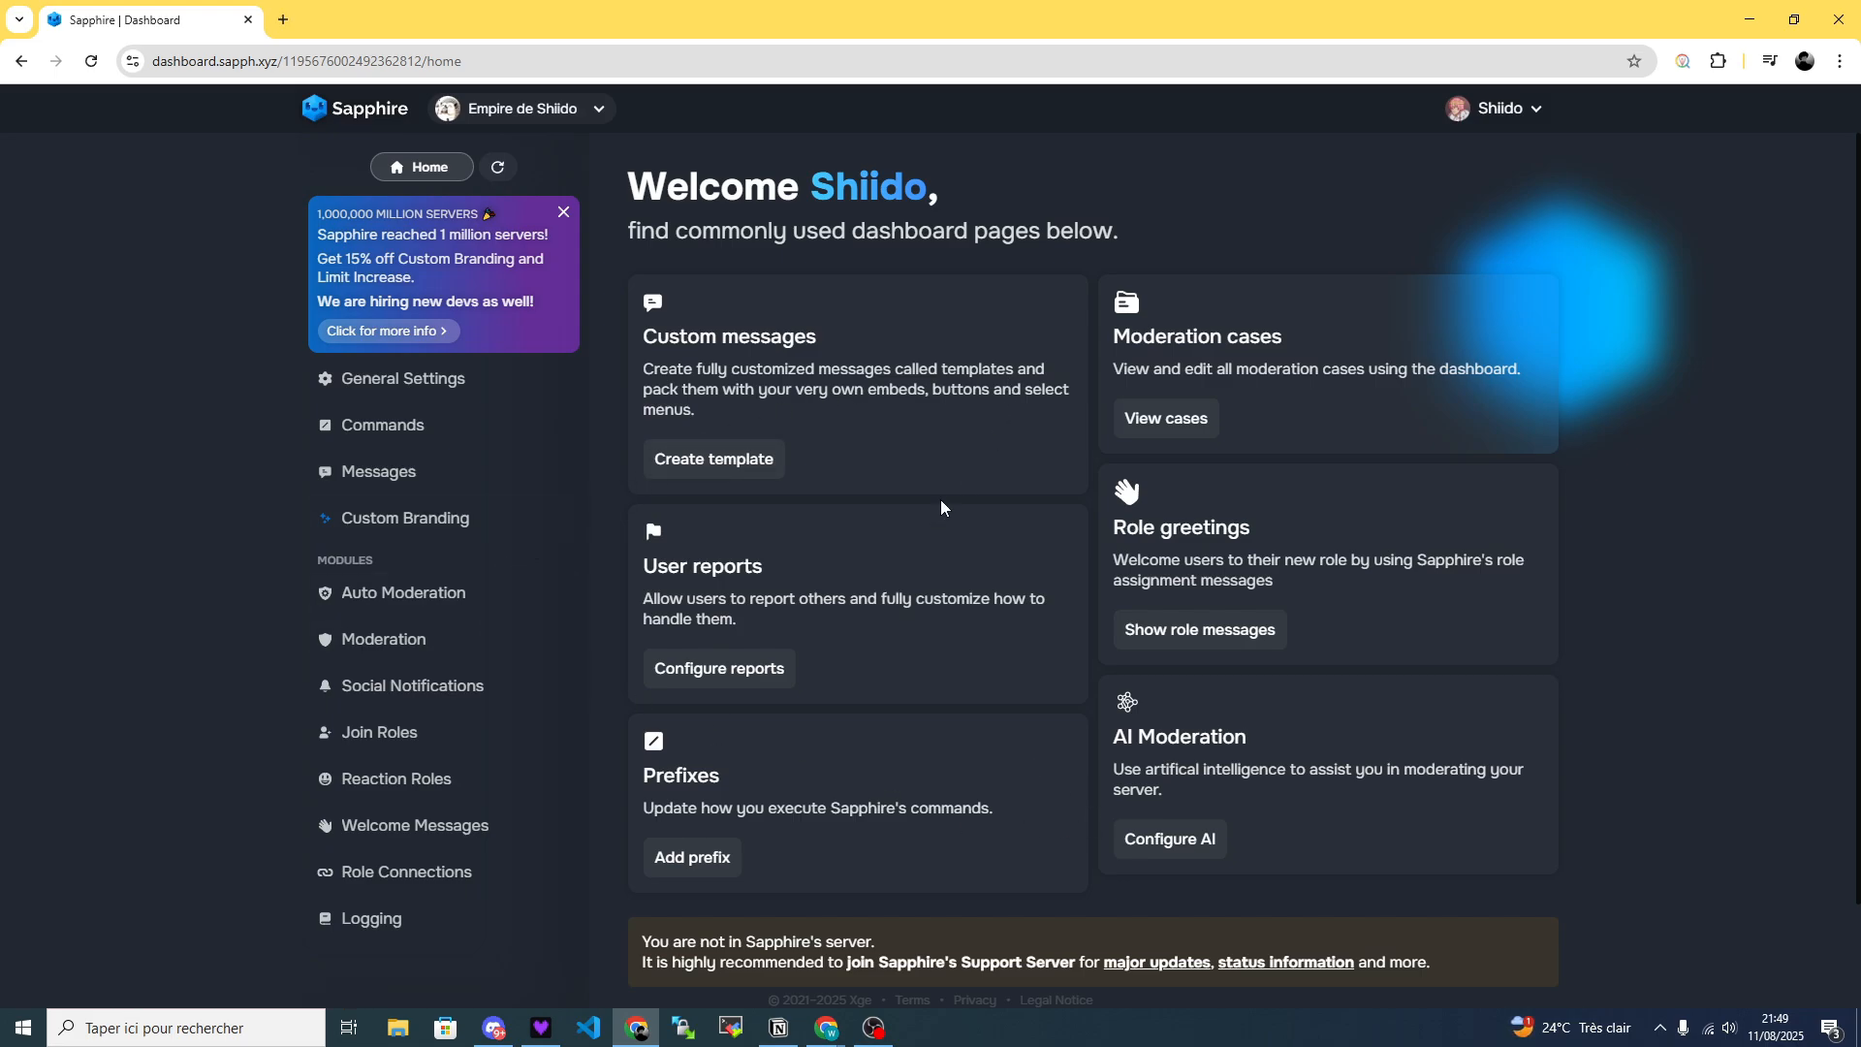
# Look through the Moderation, Social Notifications and Join Roles modules, dismissing their introductions, and finish on Welcome Messages.
pyautogui.click(436, 643)
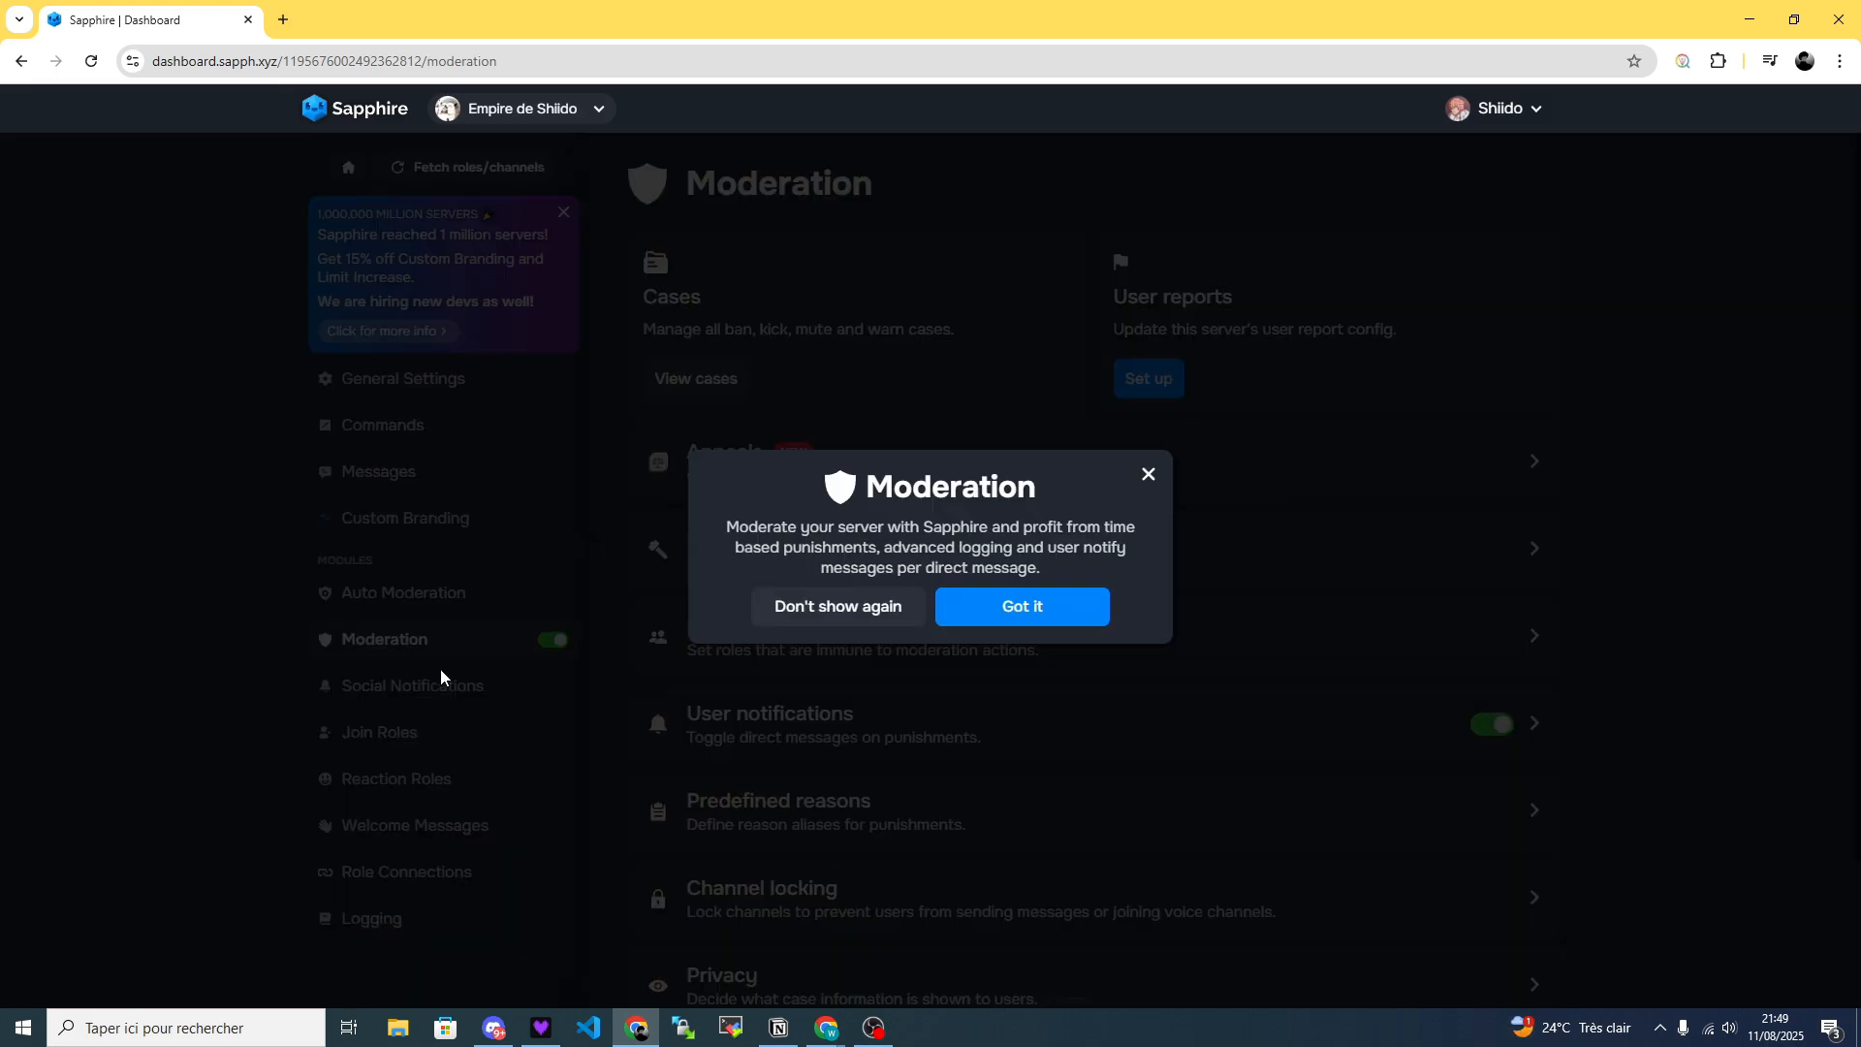
pyautogui.click(1127, 746)
pyautogui.click(402, 688)
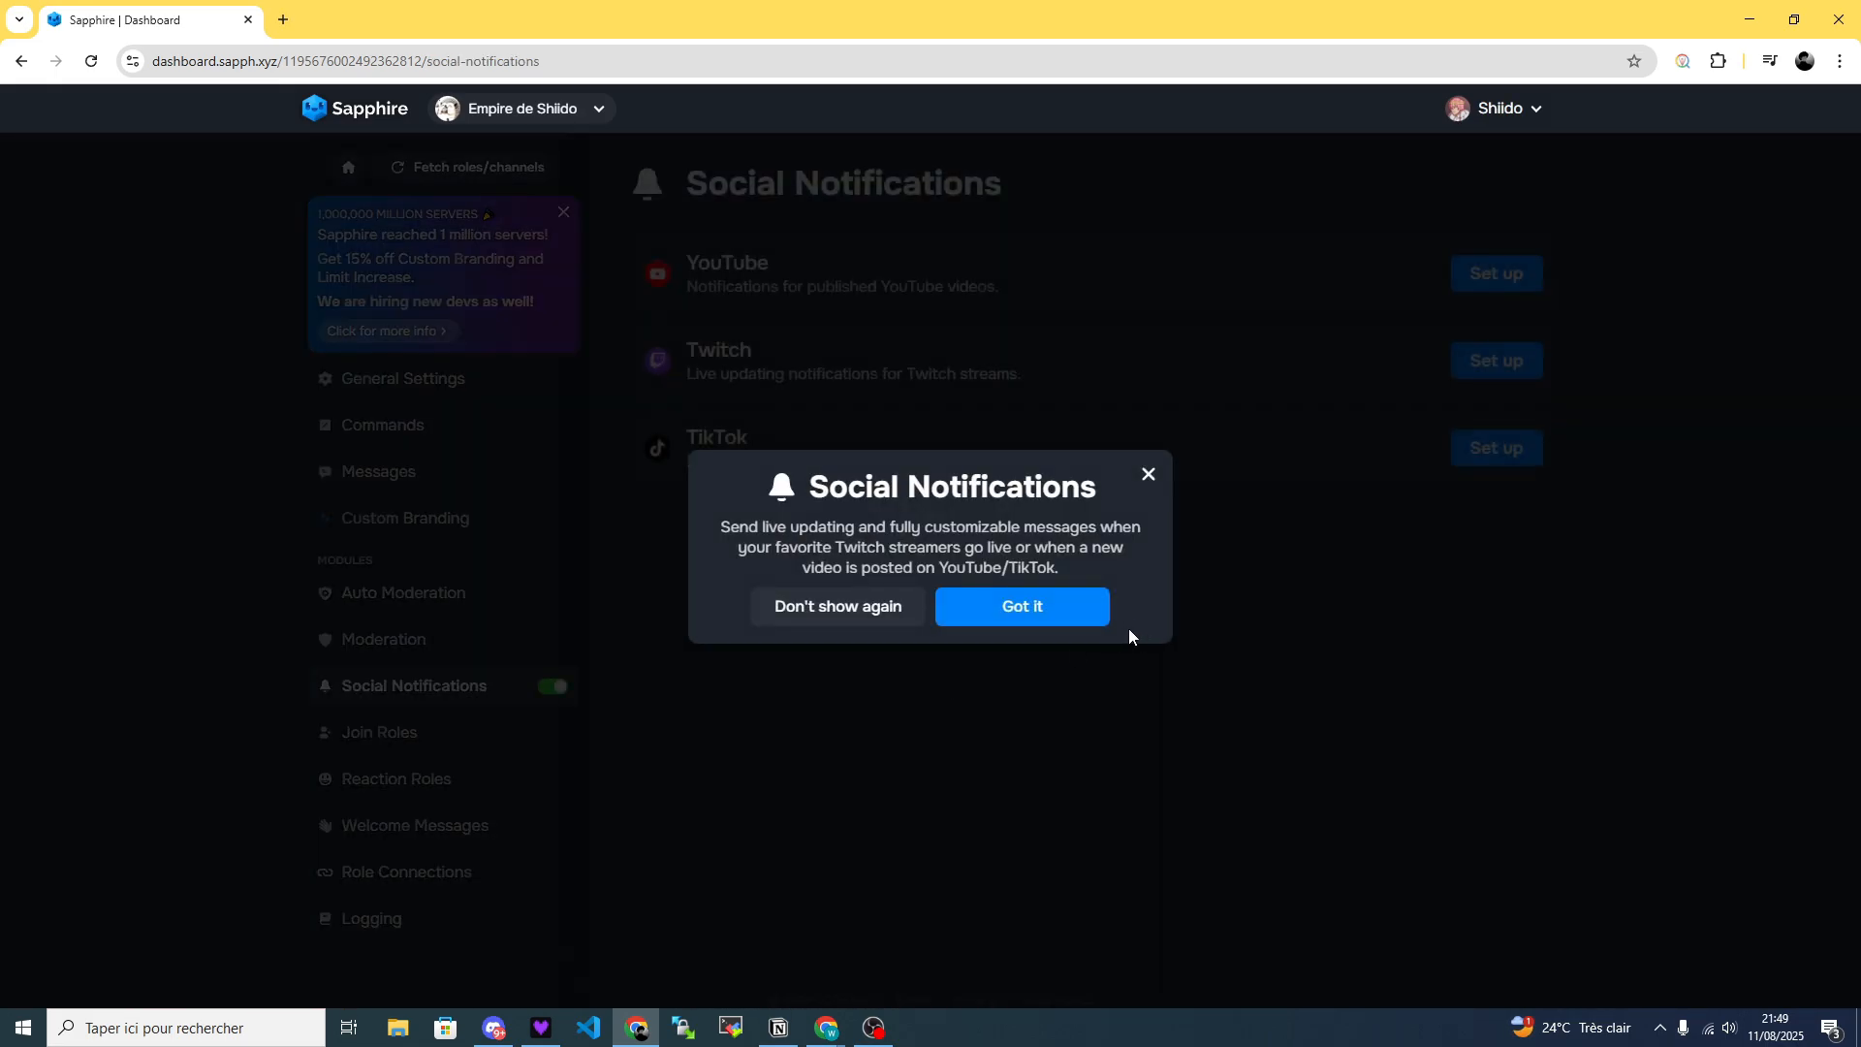
pyautogui.click(1143, 470)
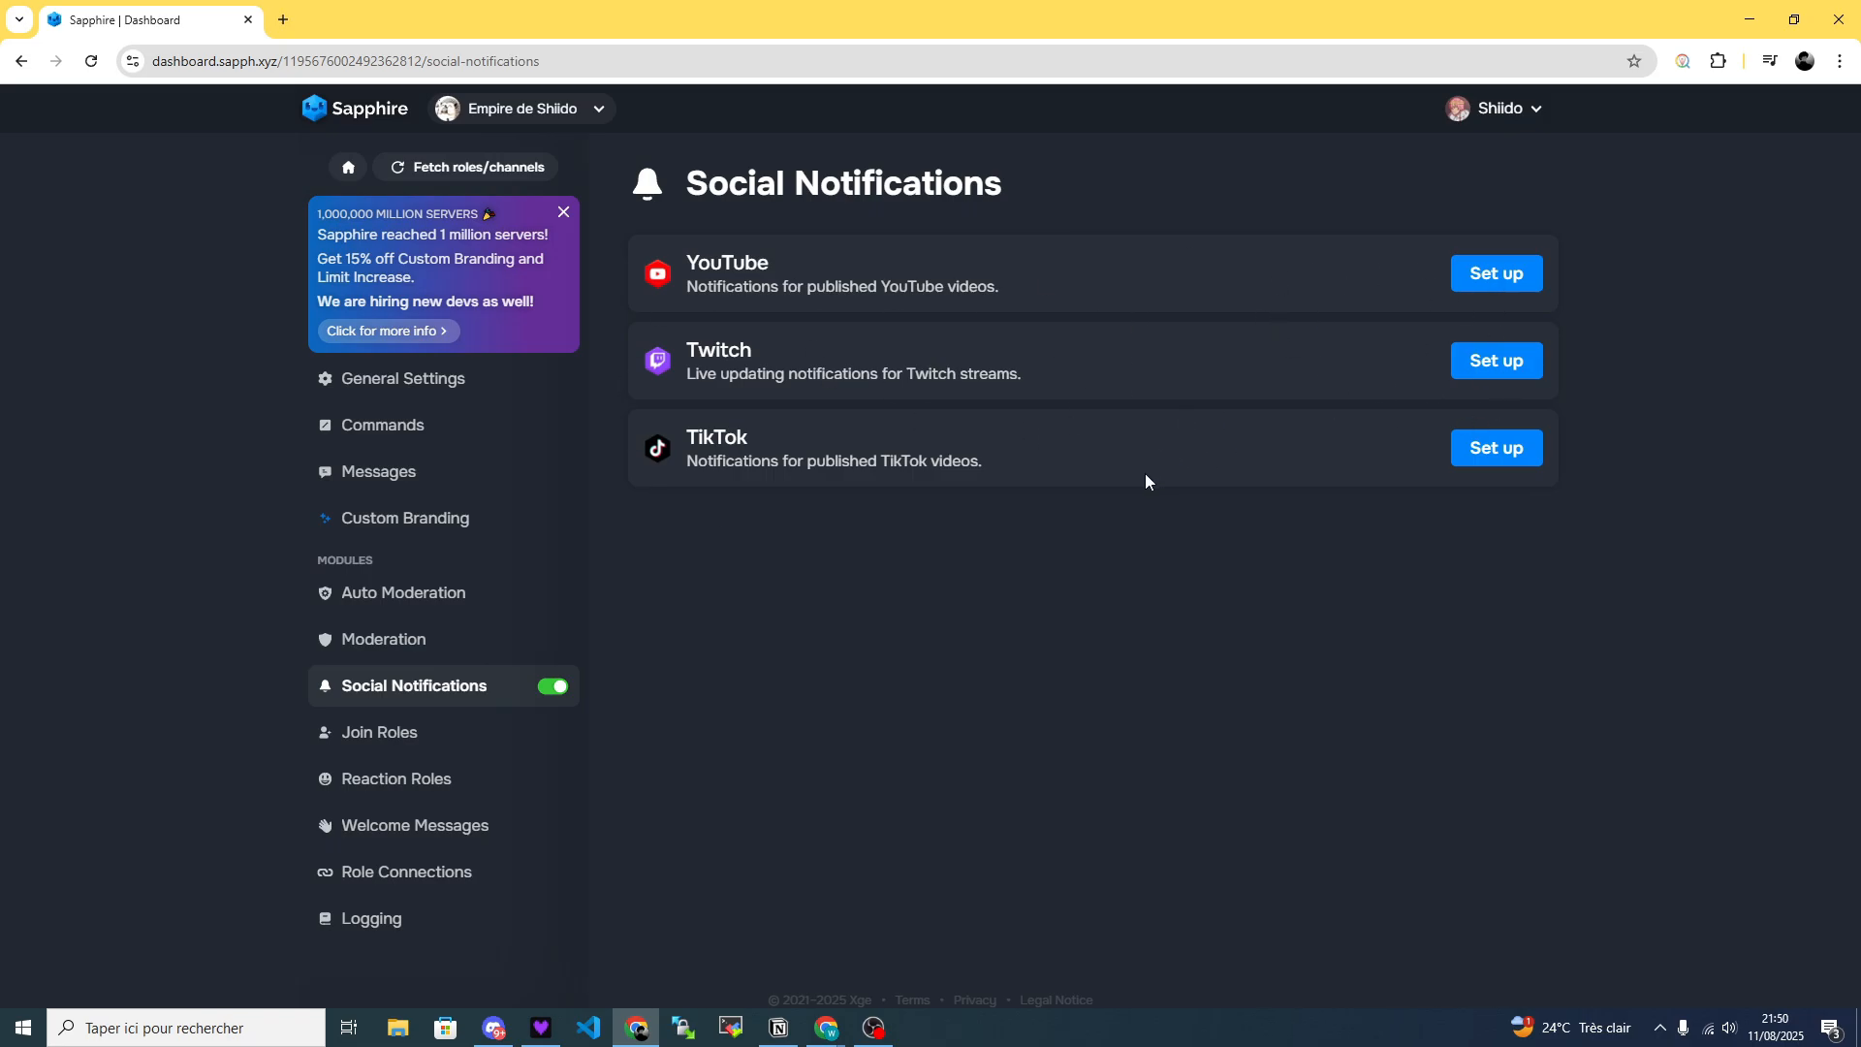
pyautogui.click(393, 733)
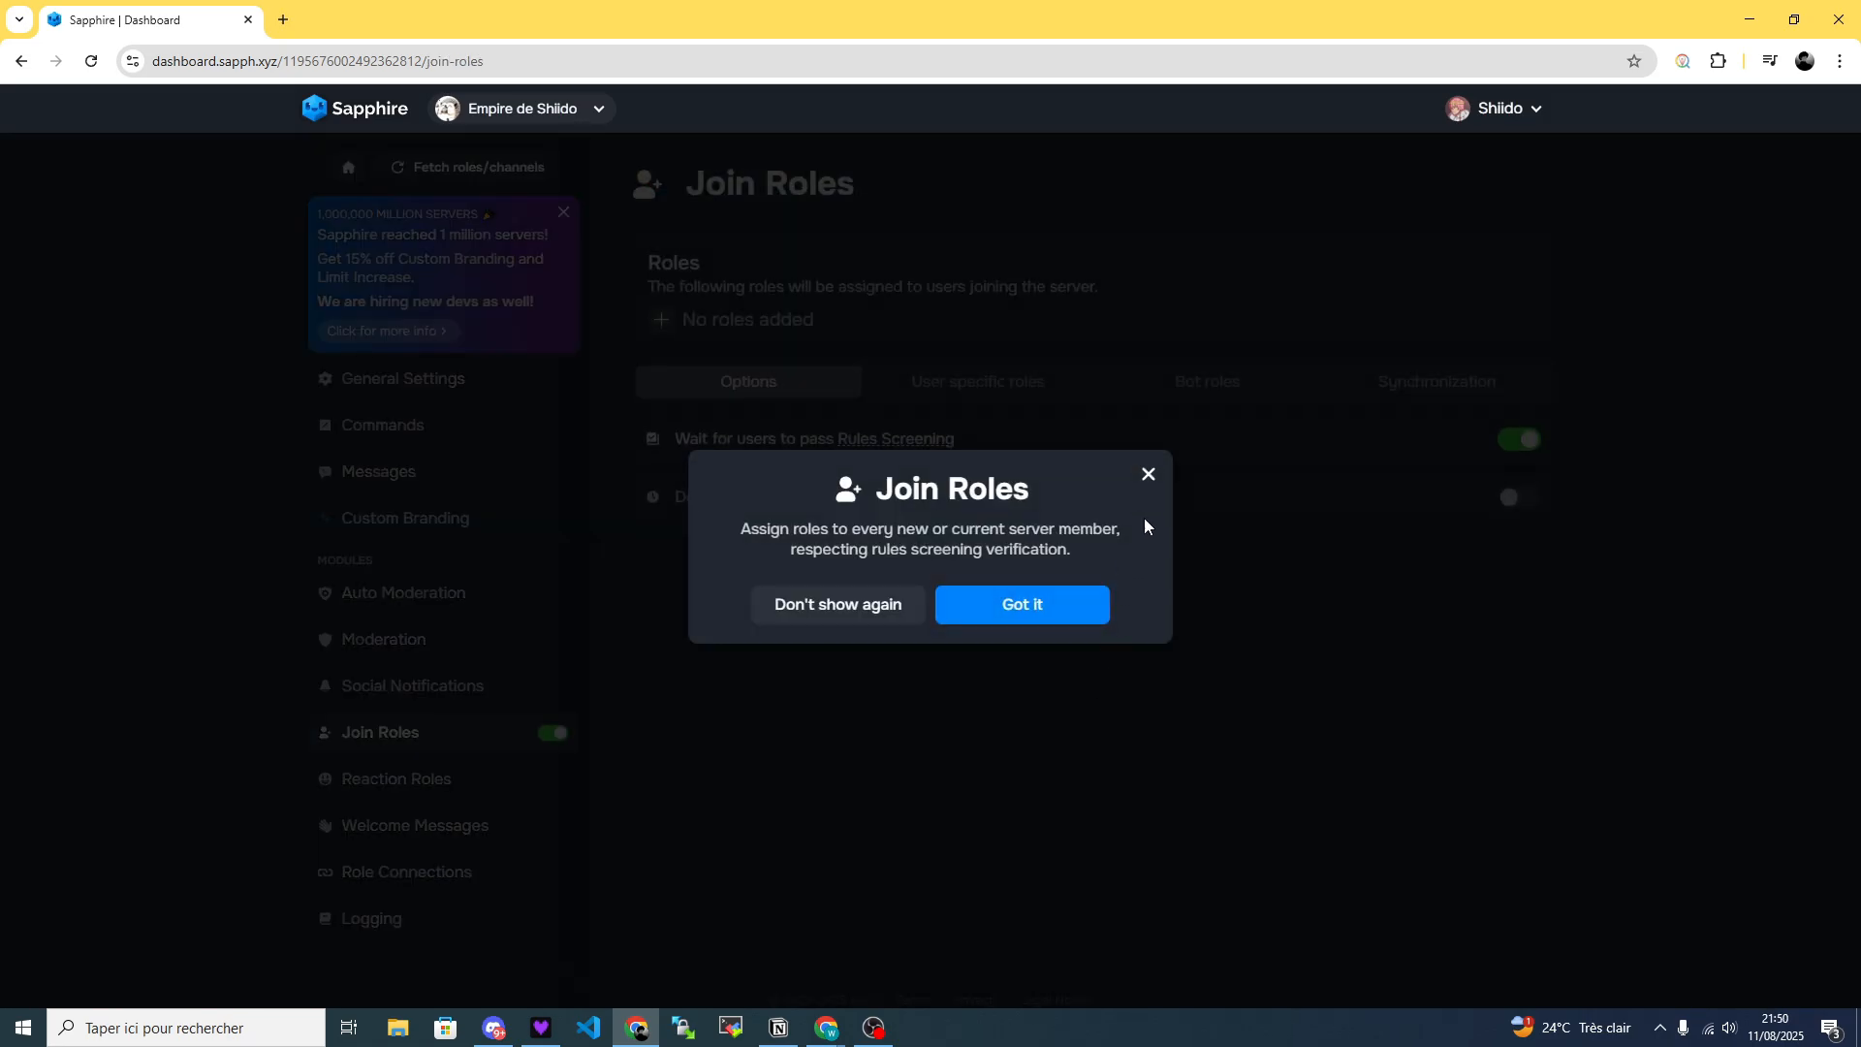
pyautogui.click(1146, 476)
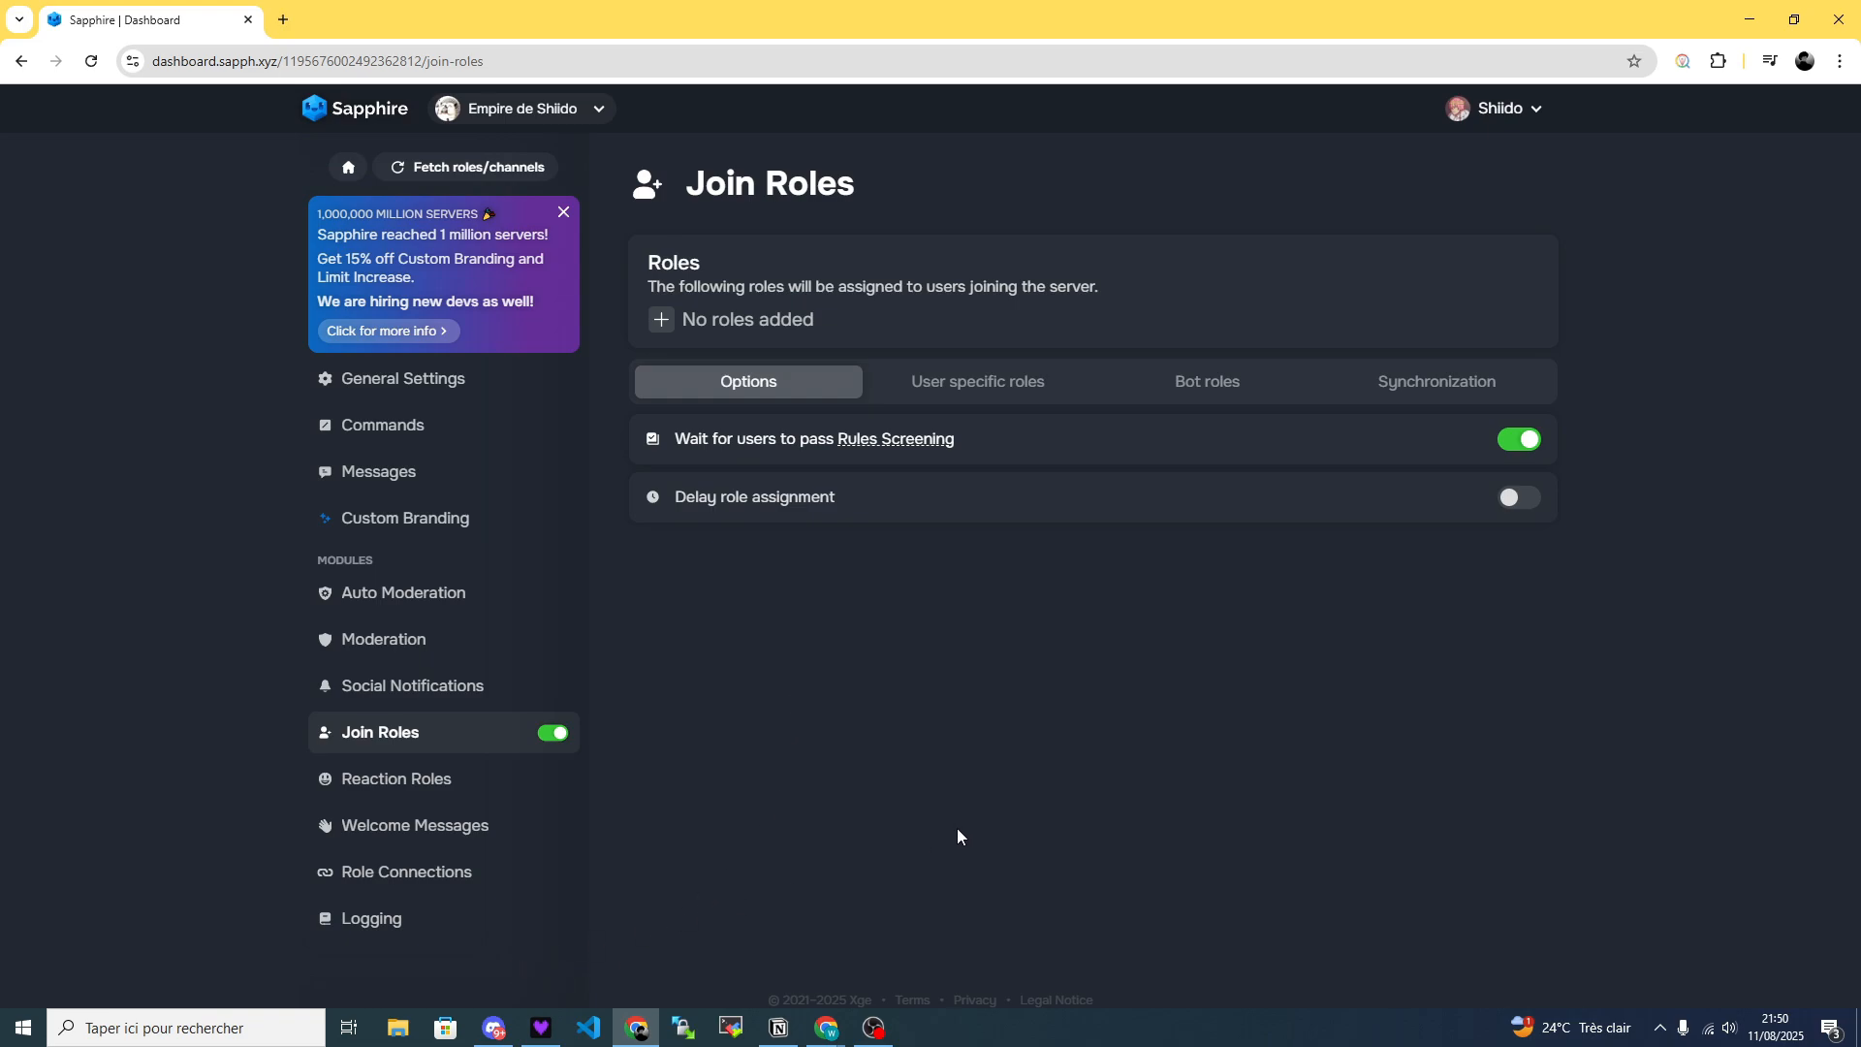
pyautogui.click(407, 832)
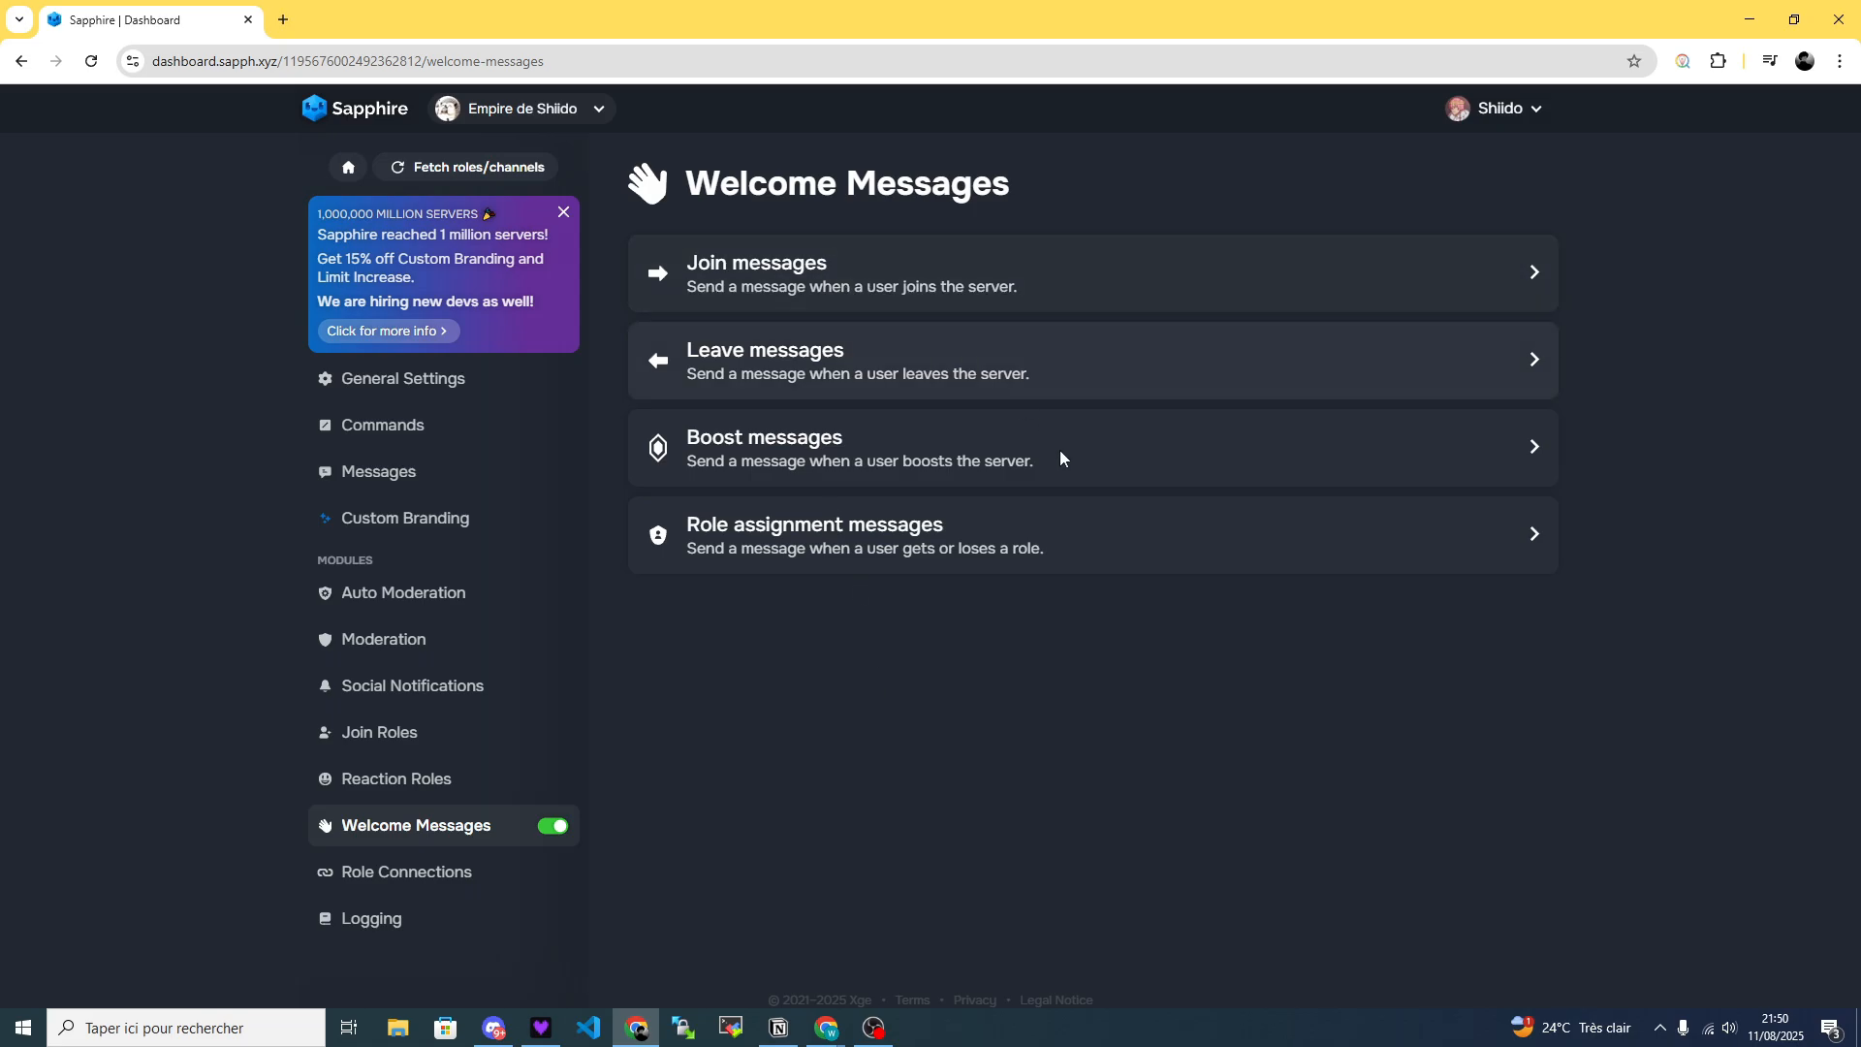
# Switch to Discord, find the Empire de Shiido server with the search "empire" and check the Sapphire bot in its member list.
pyautogui.click(494, 1028)
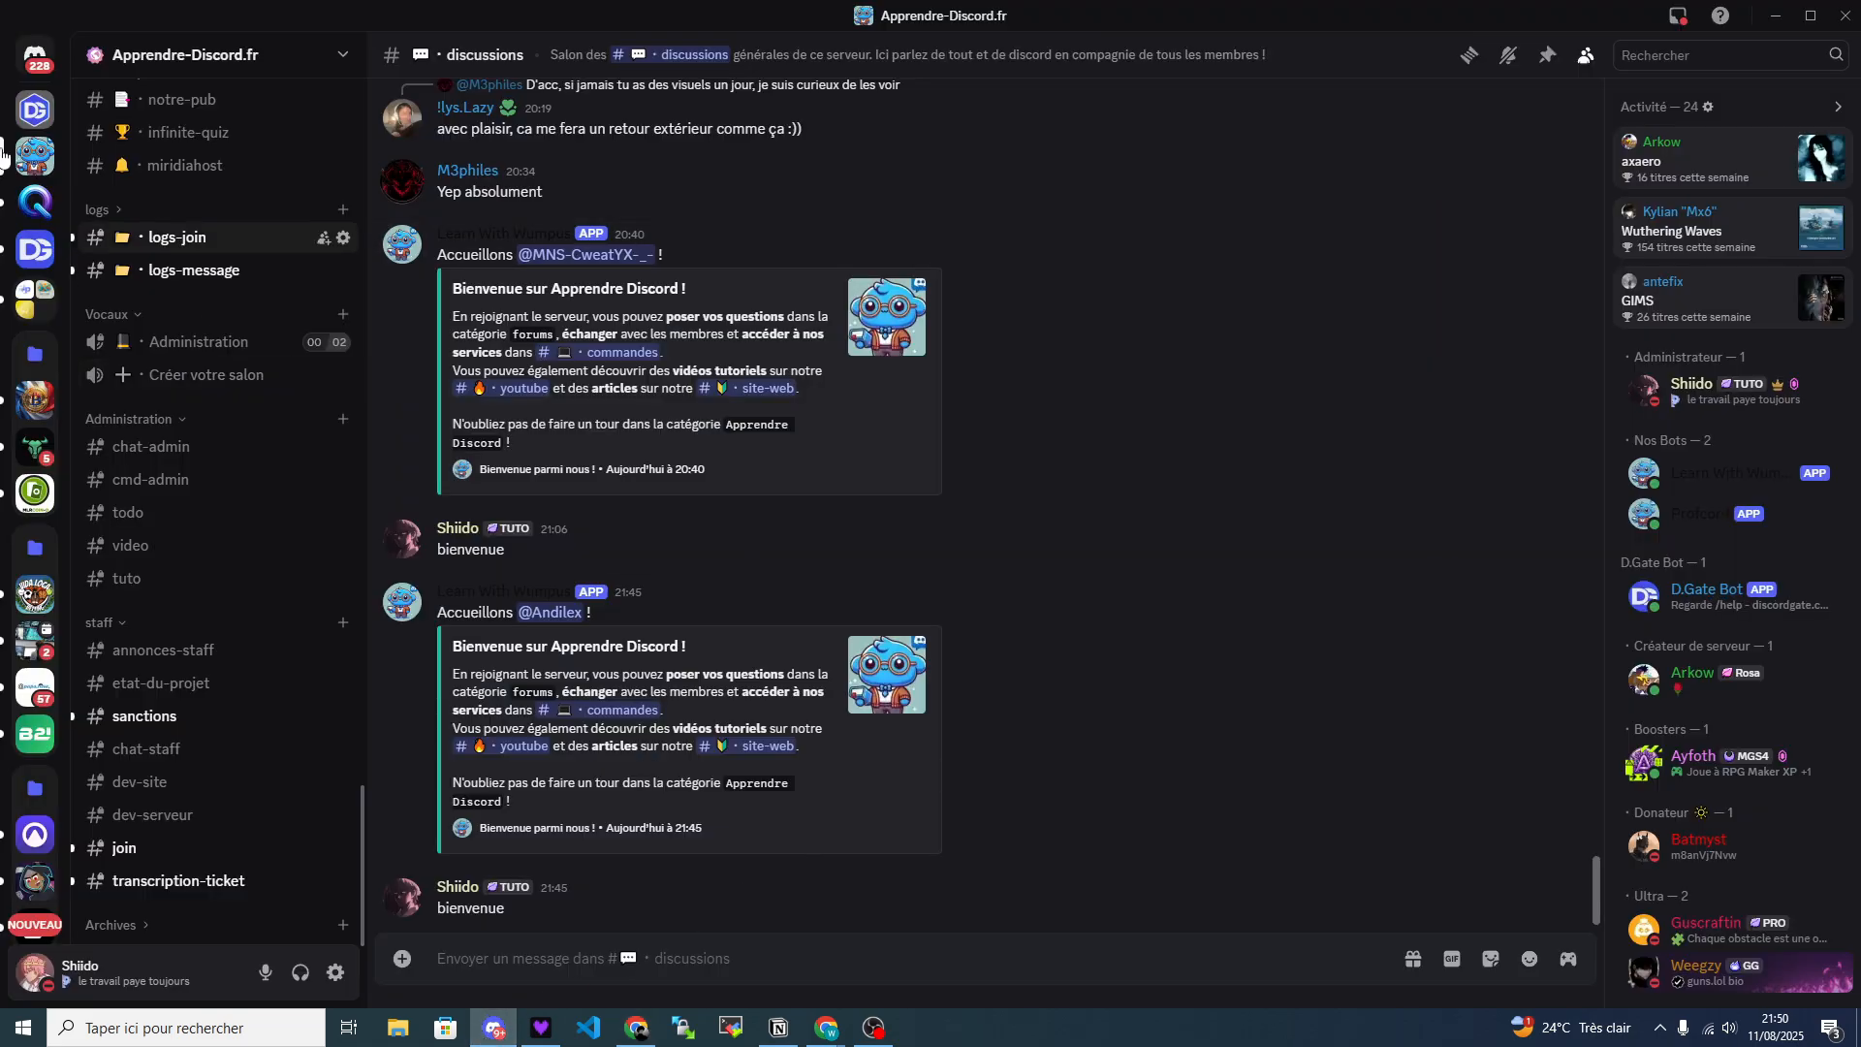
pyautogui.click(48, 68)
pyautogui.click(173, 61)
pyautogui.write('emp')
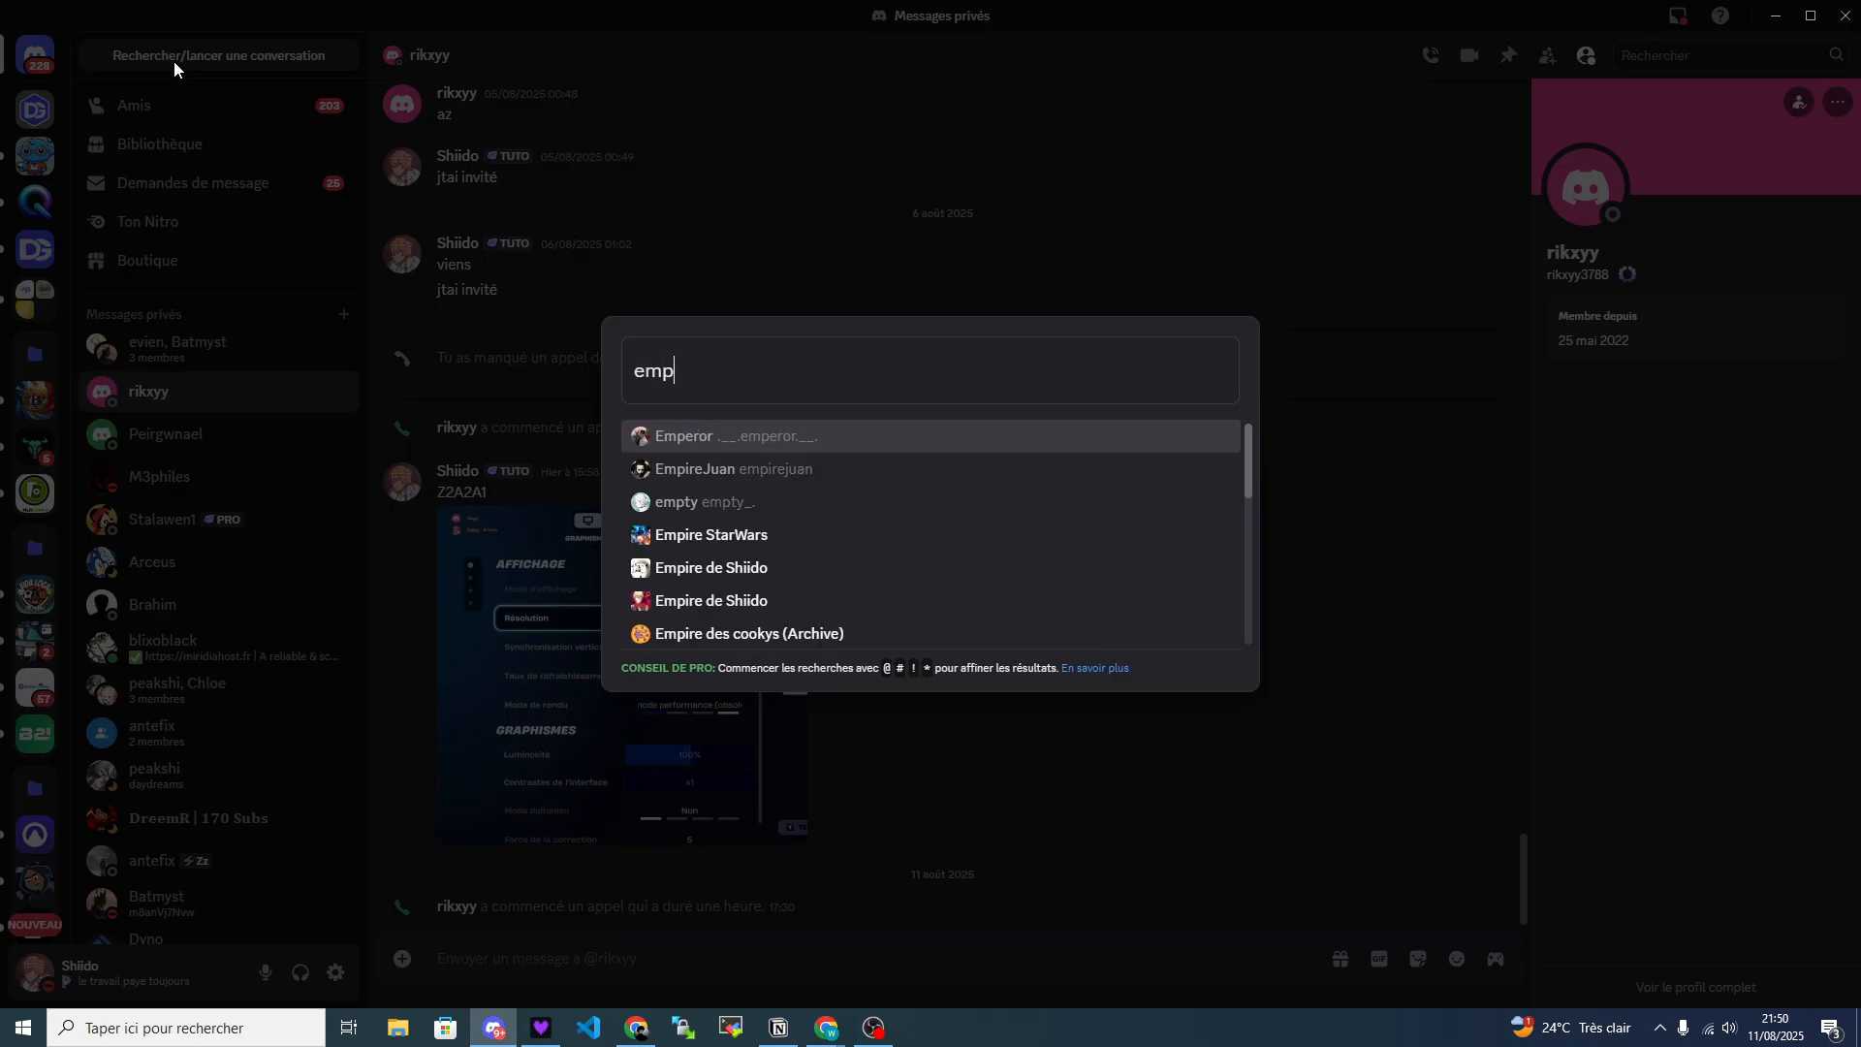
pyautogui.write('ire')
pyautogui.click(986, 508)
pyautogui.click(1666, 393)
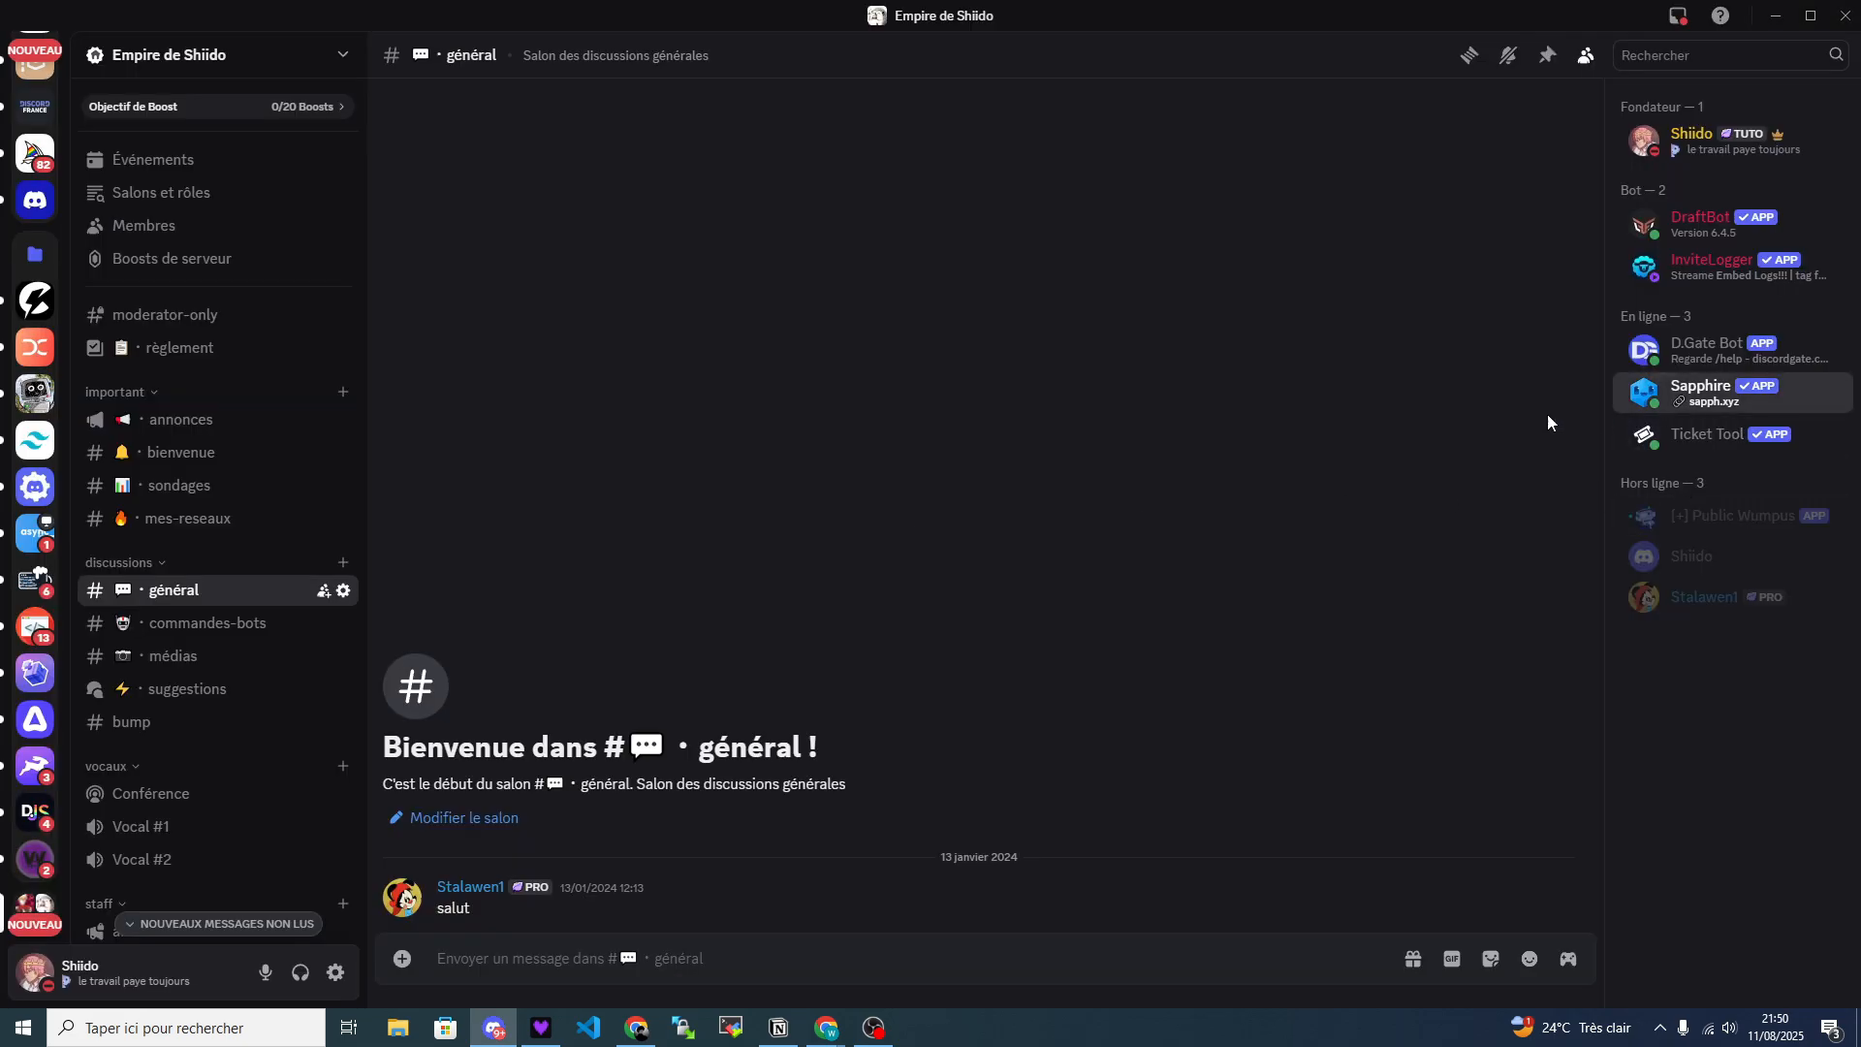
pyautogui.click(1259, 446)
# Examine the existing welcome and goodbye messages in the bienvenue and au-revoir channels.
pyautogui.click(209, 456)
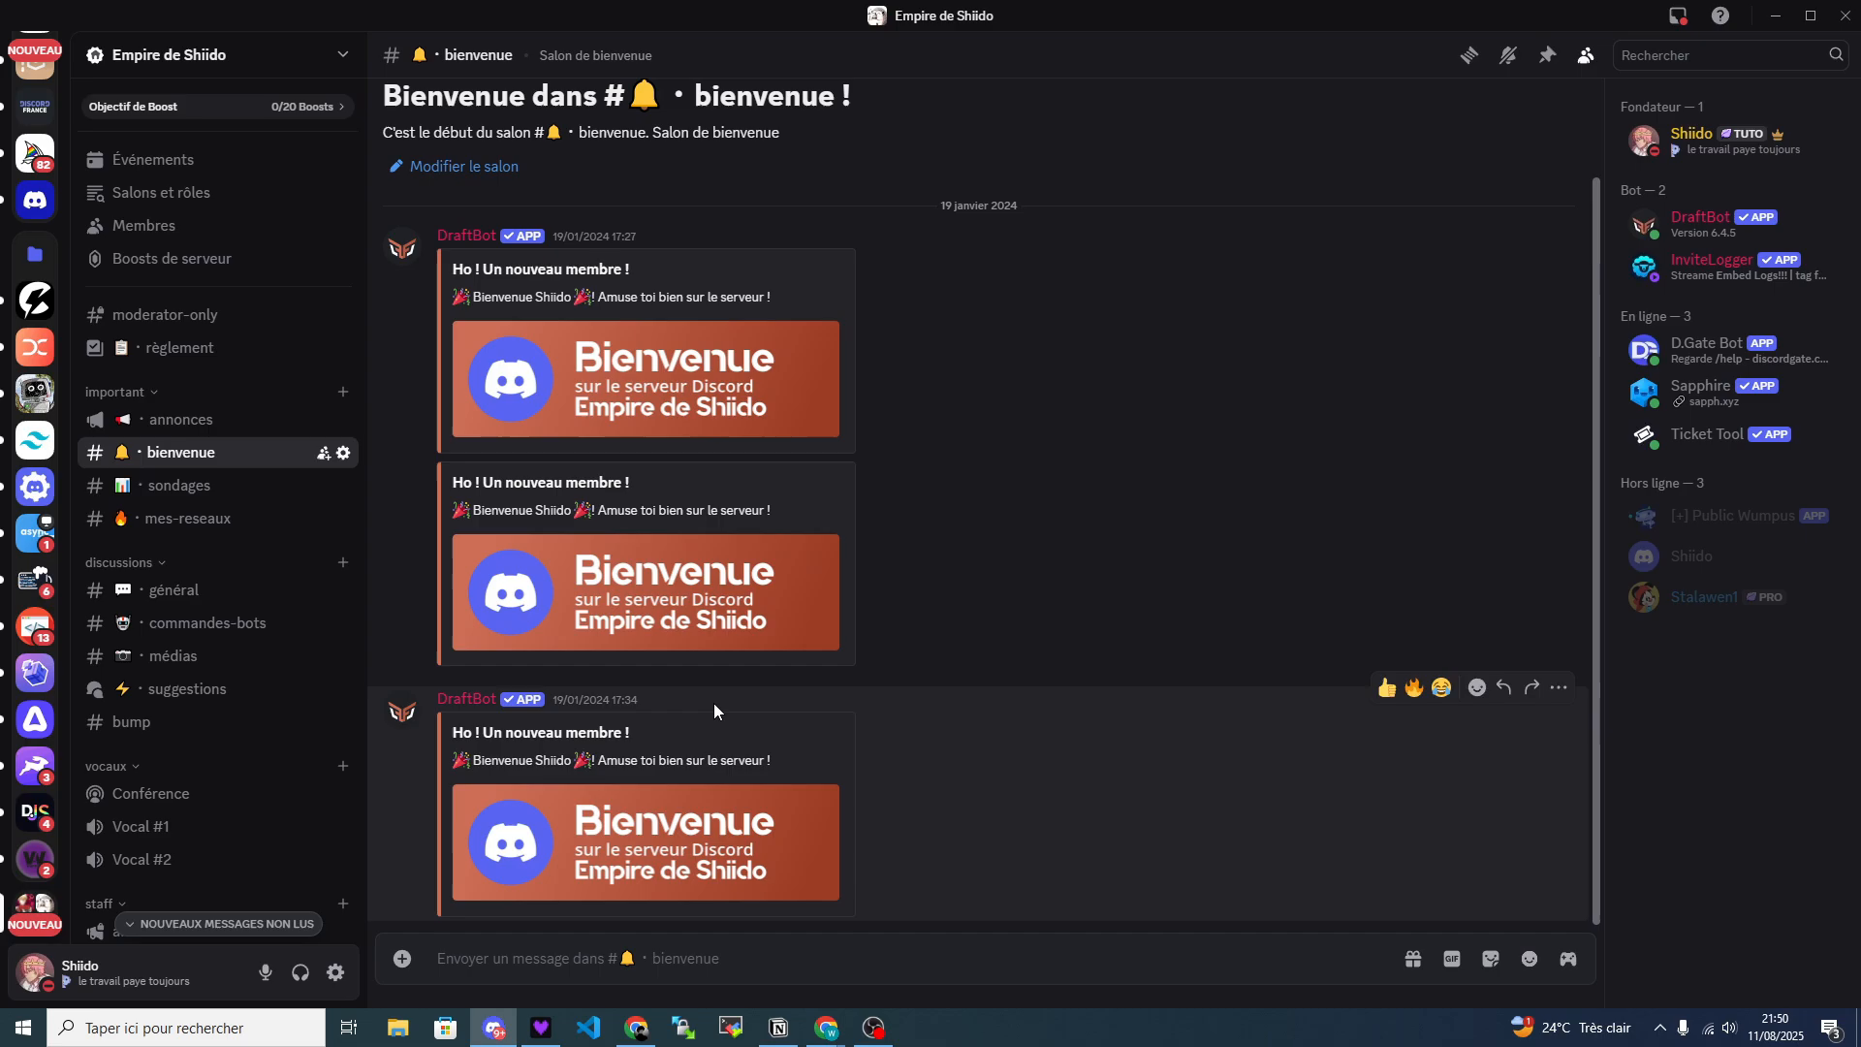
pyautogui.scroll(-2, 270, 606)
pyautogui.click(153, 873)
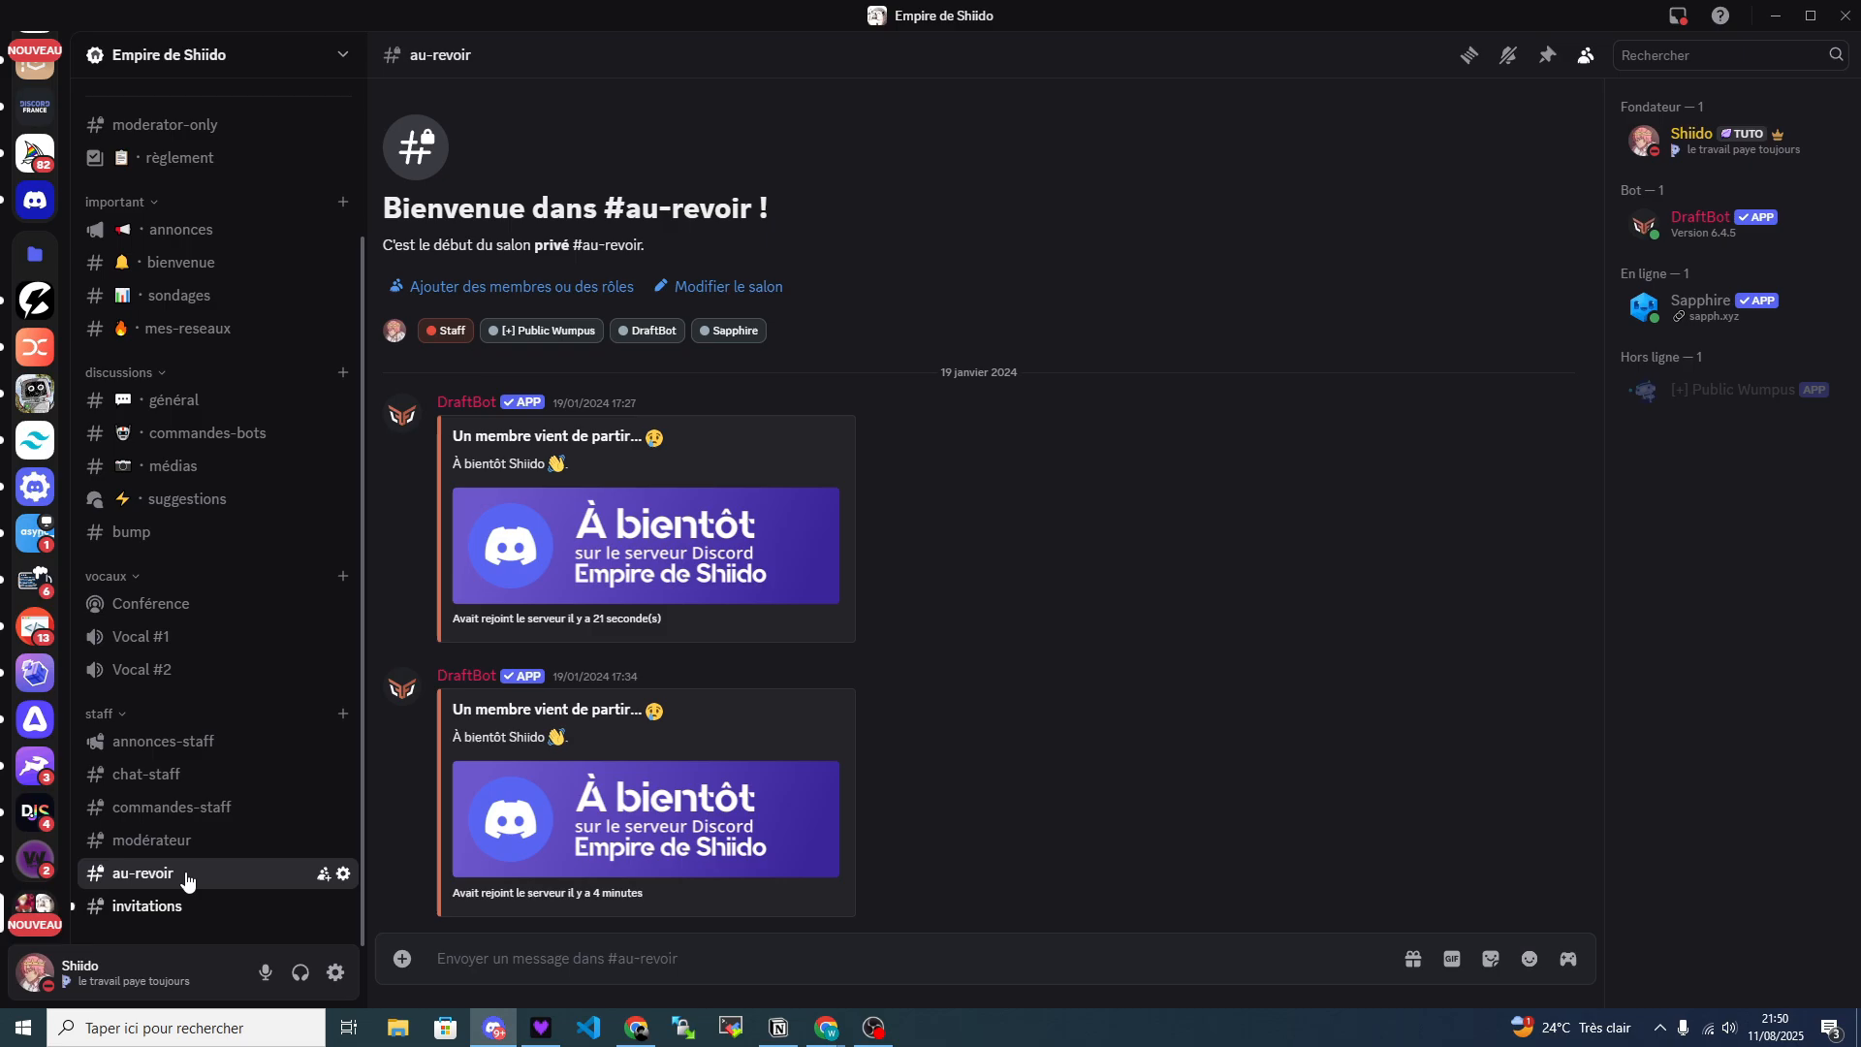
pyautogui.scroll(1, 263, 755)
pyautogui.scroll(2, 204, 514)
pyautogui.scroll(-3, 291, 582)
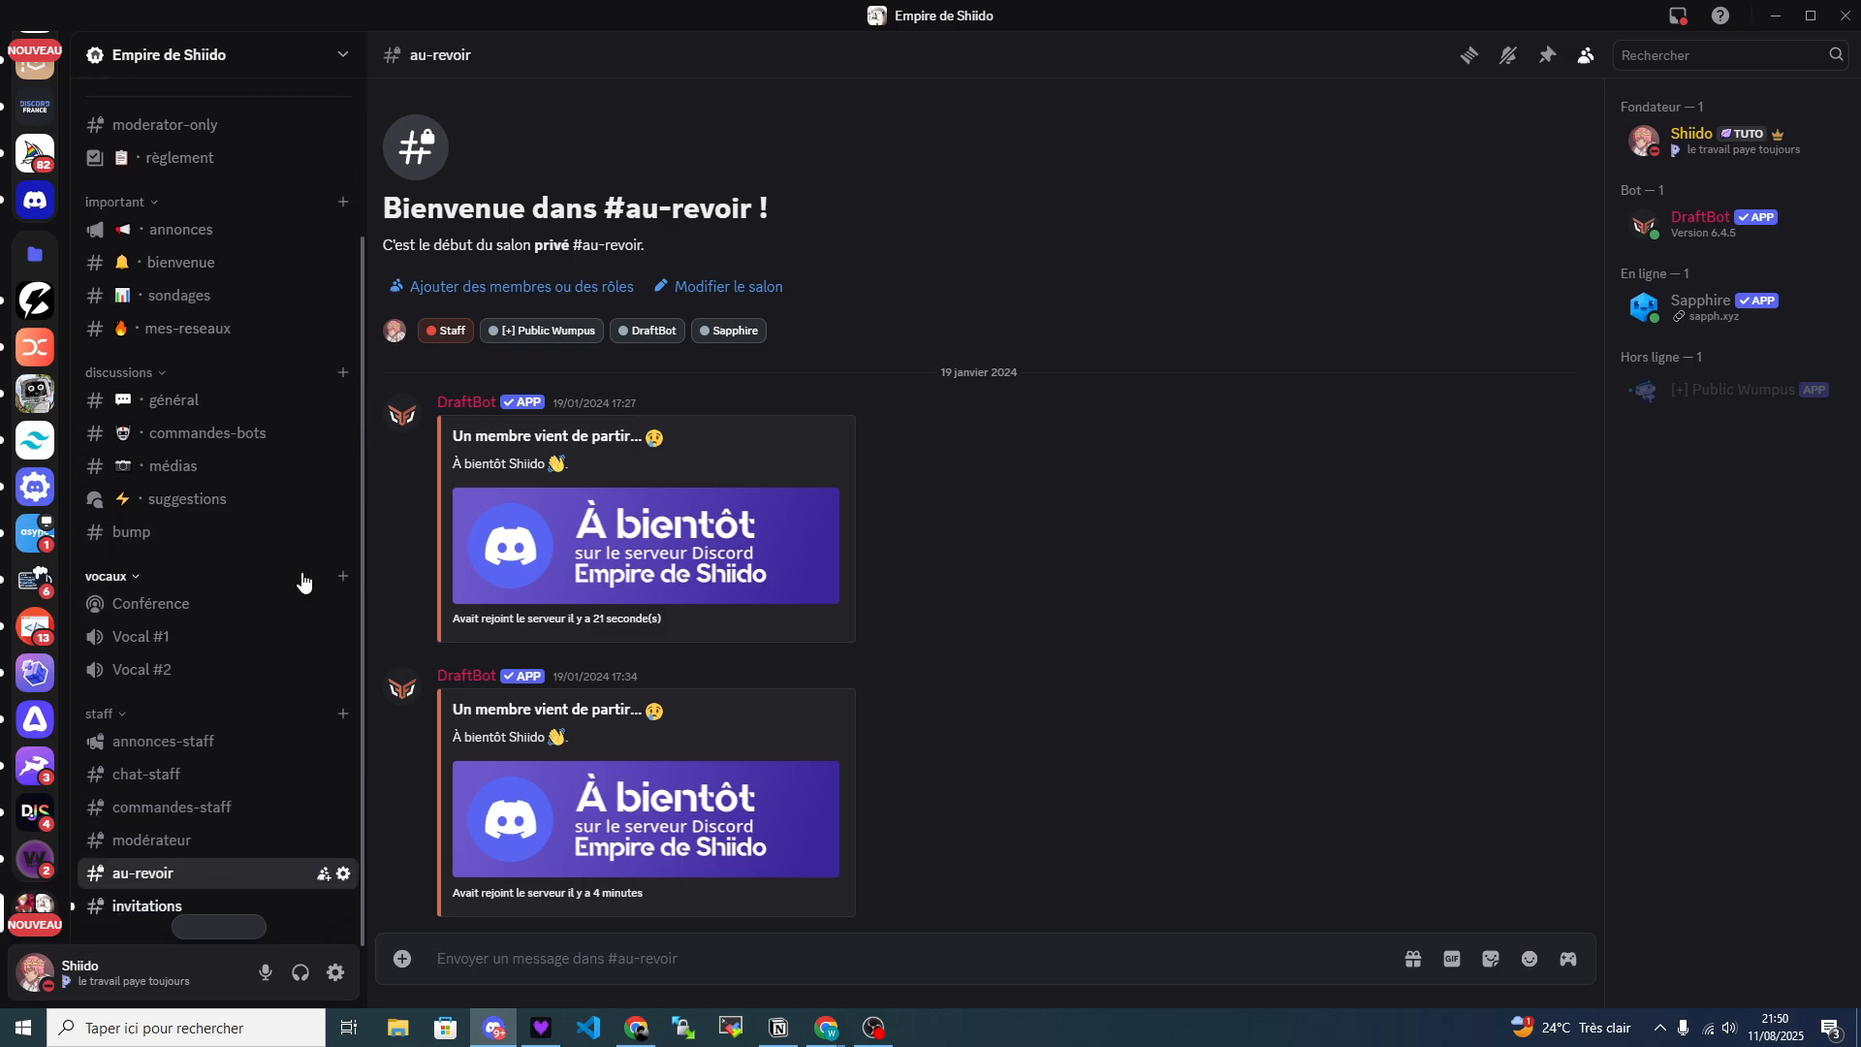
pyautogui.scroll(5, 262, 660)
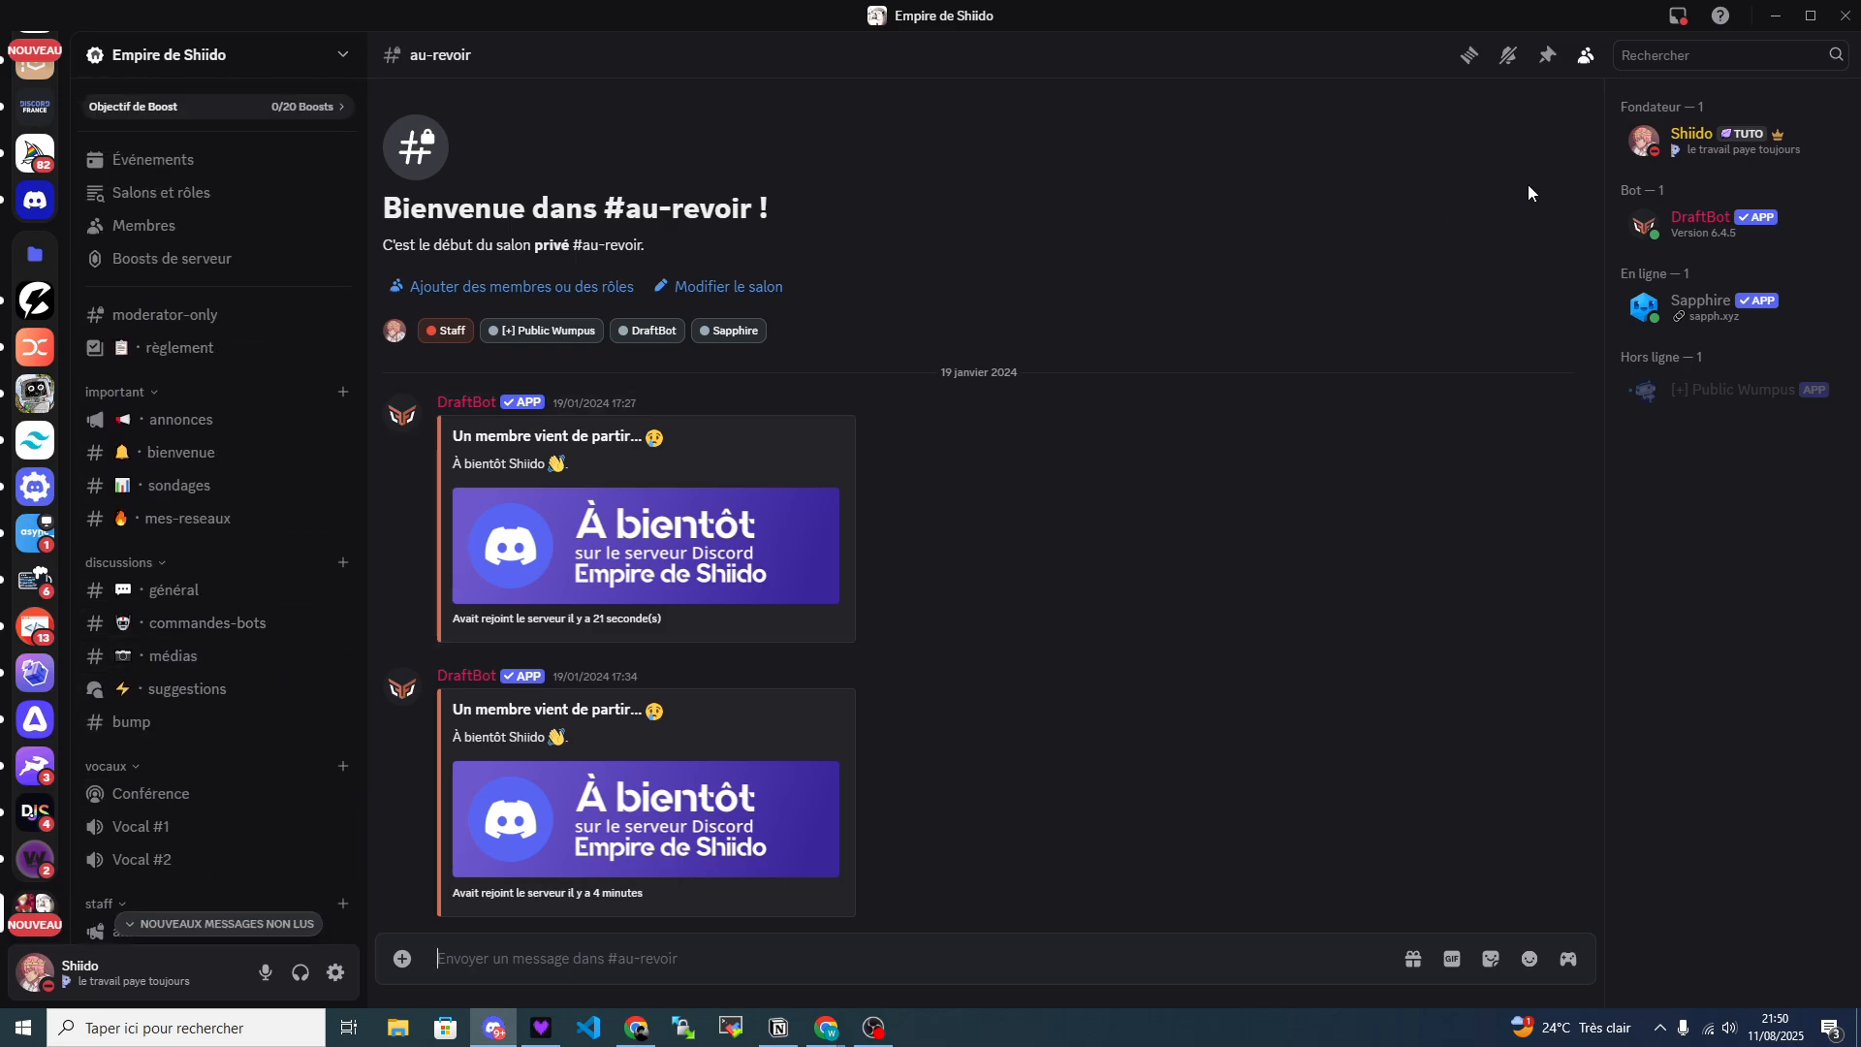
# Return to the Sapphire dashboard in Chrome and start a new message under Join messages.
pyautogui.click(1769, 14)
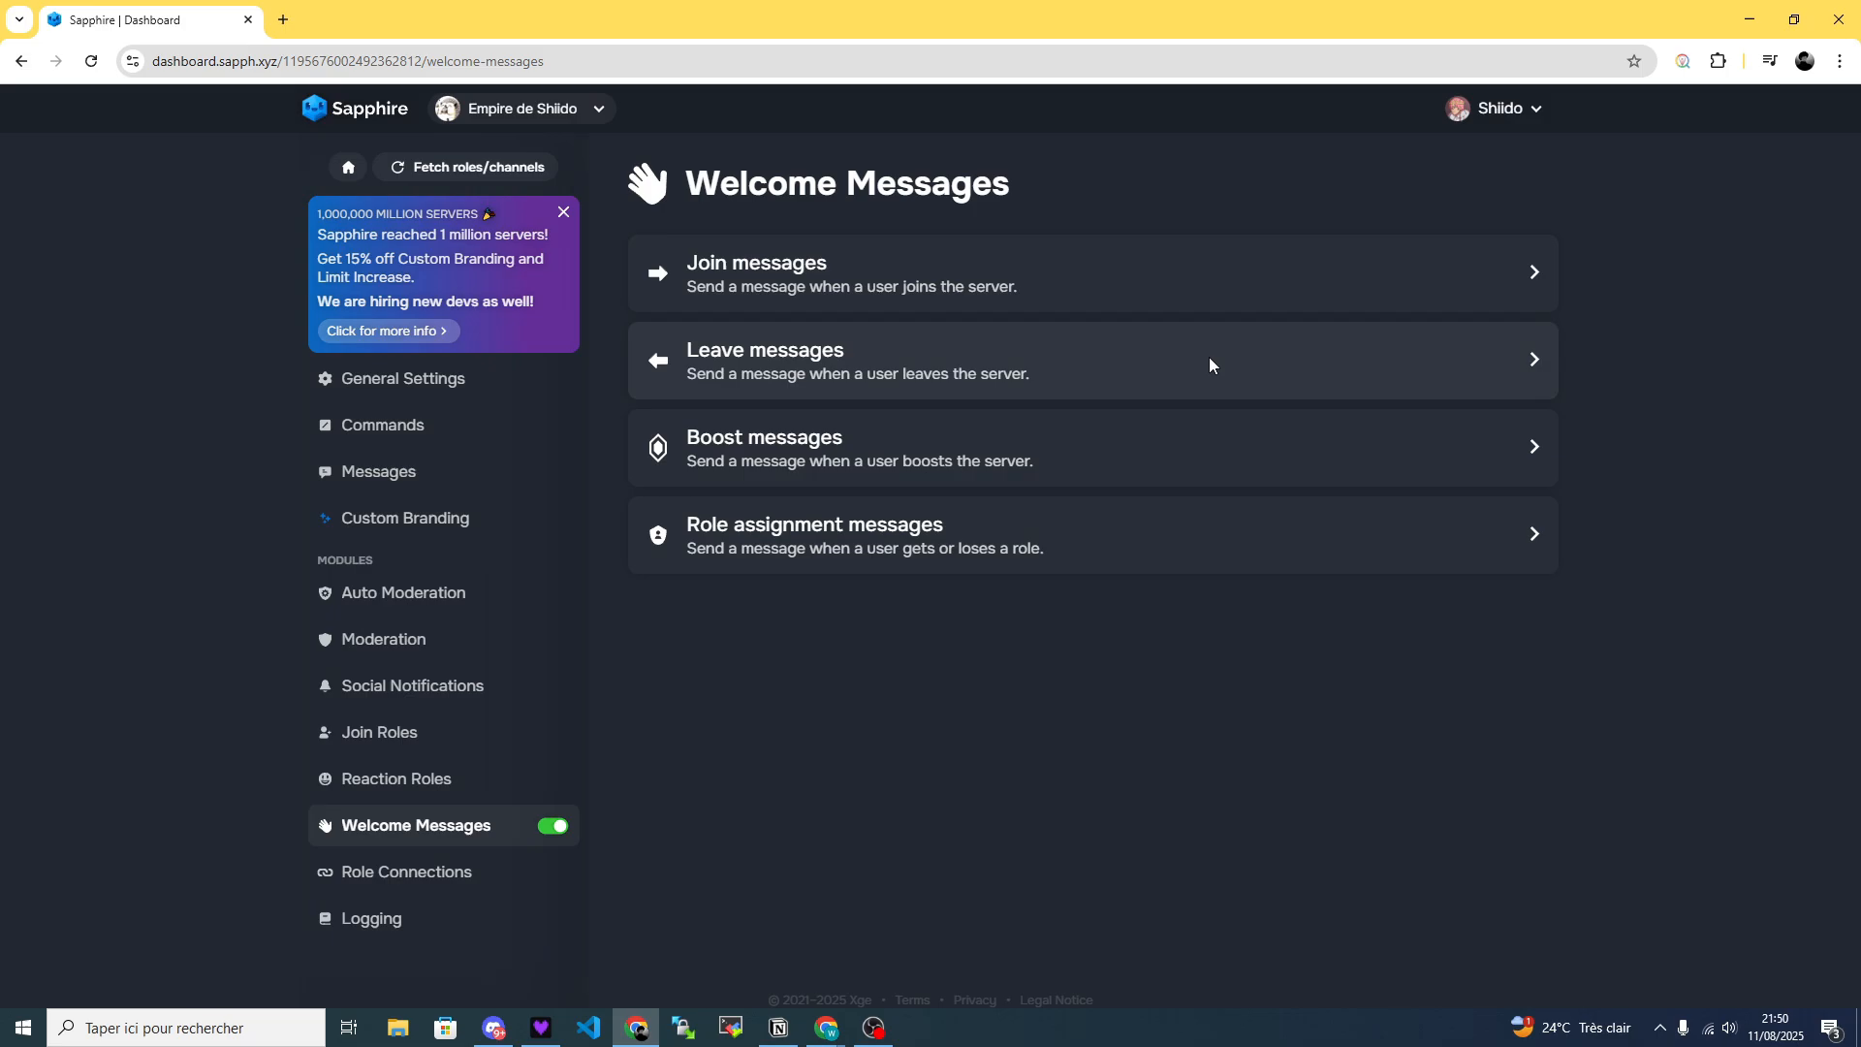
pyautogui.click(859, 267)
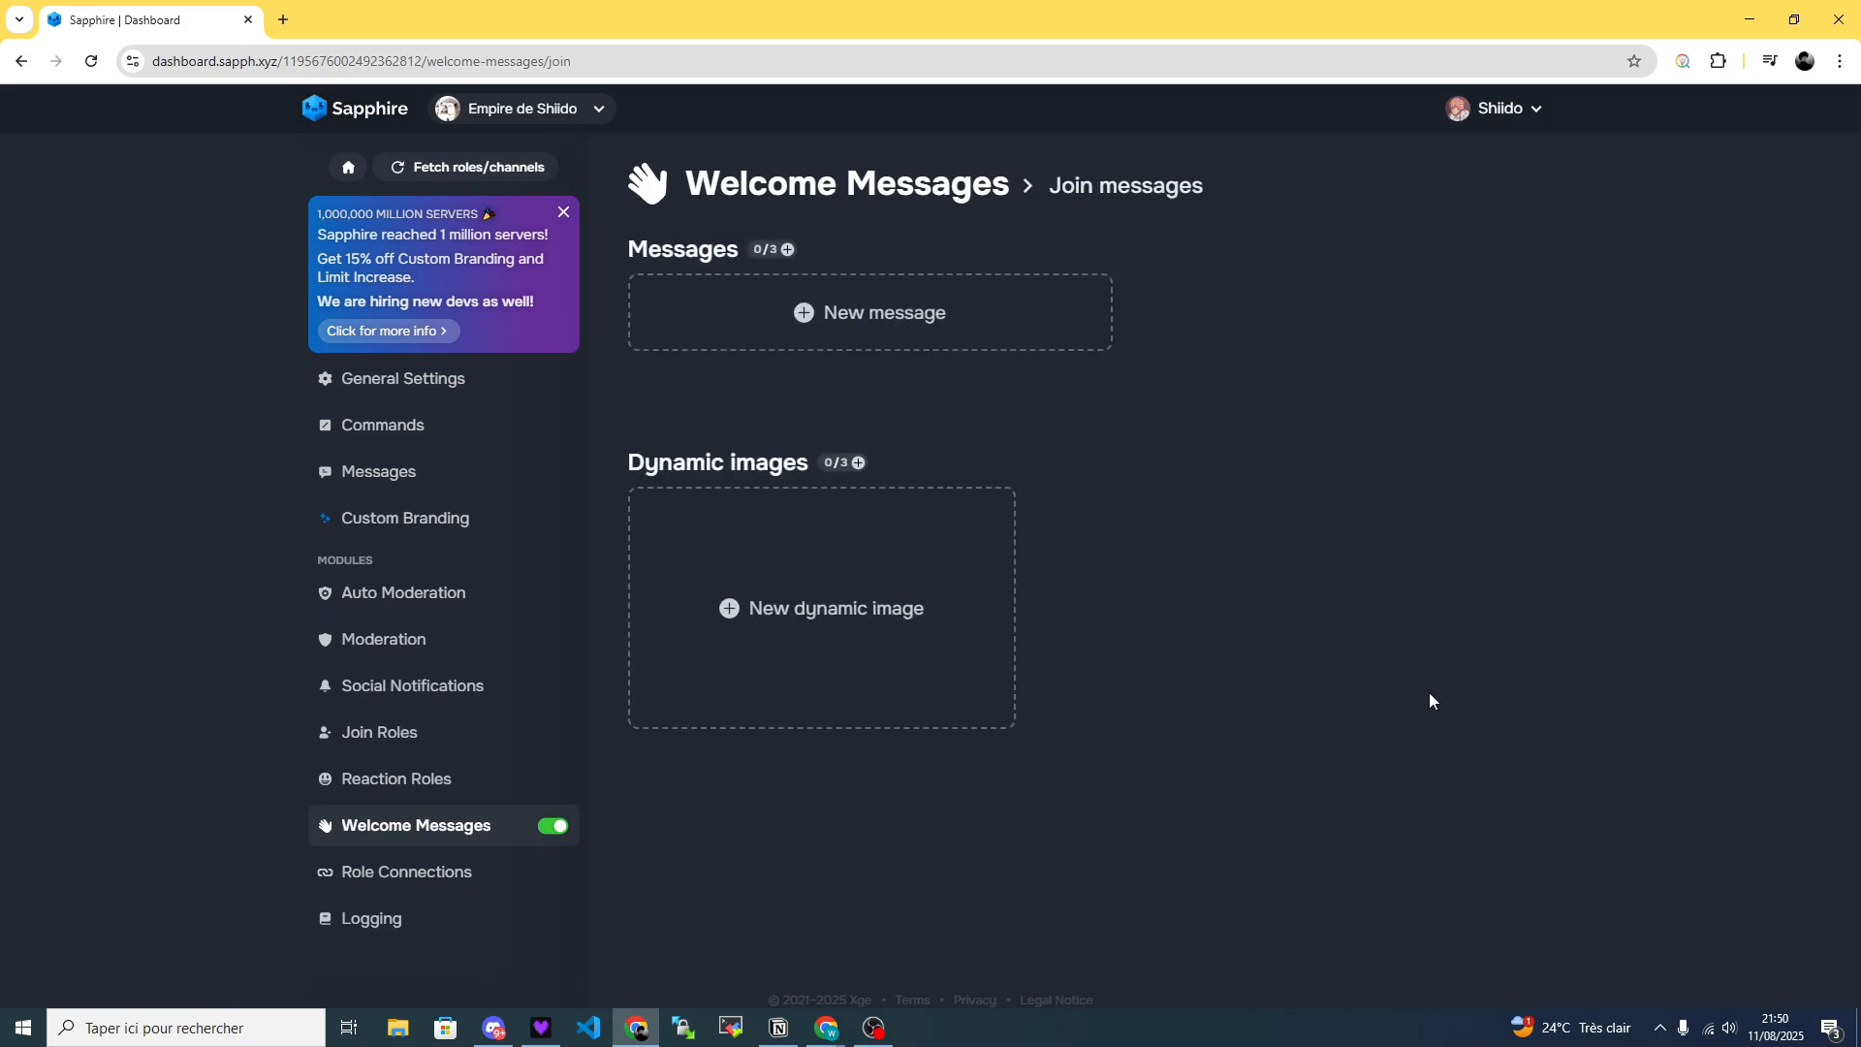
pyautogui.click(900, 325)
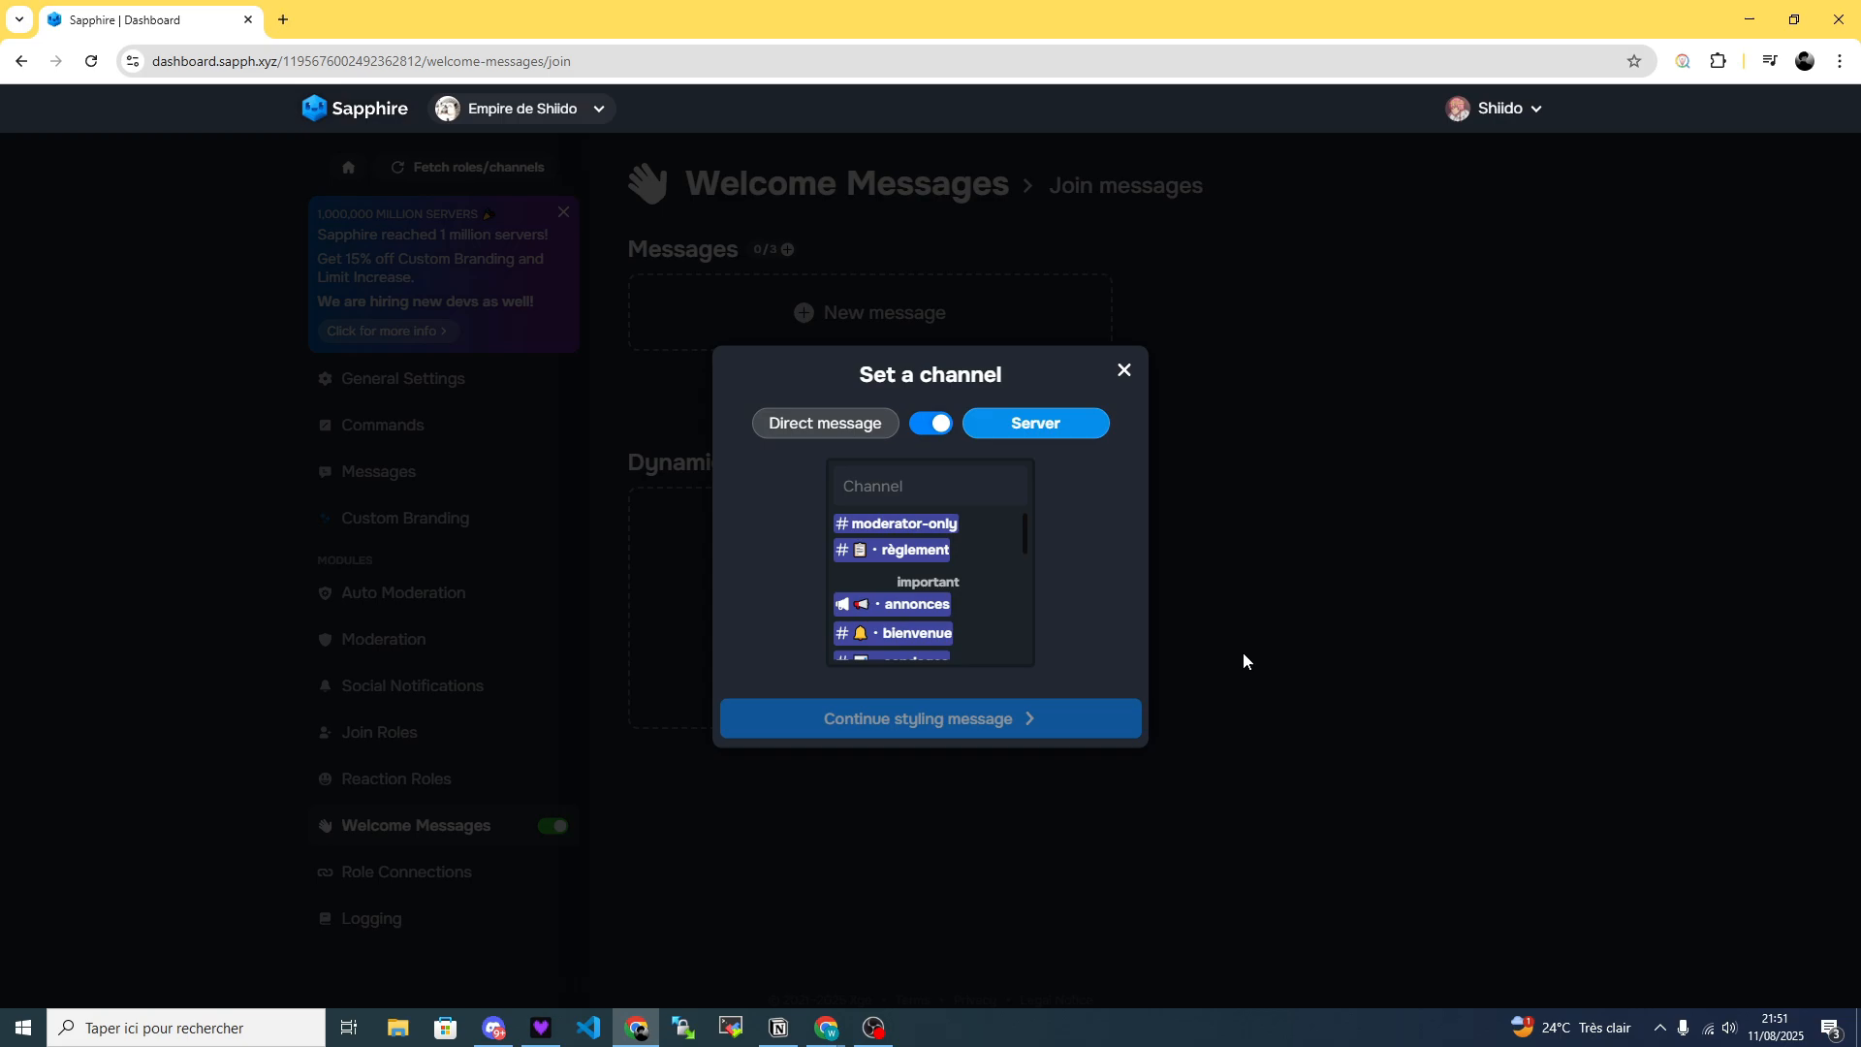
# Send the join message to the server's bienvenue channel rather than as a direct message, and continue to styling the message.
pyautogui.click(925, 427)
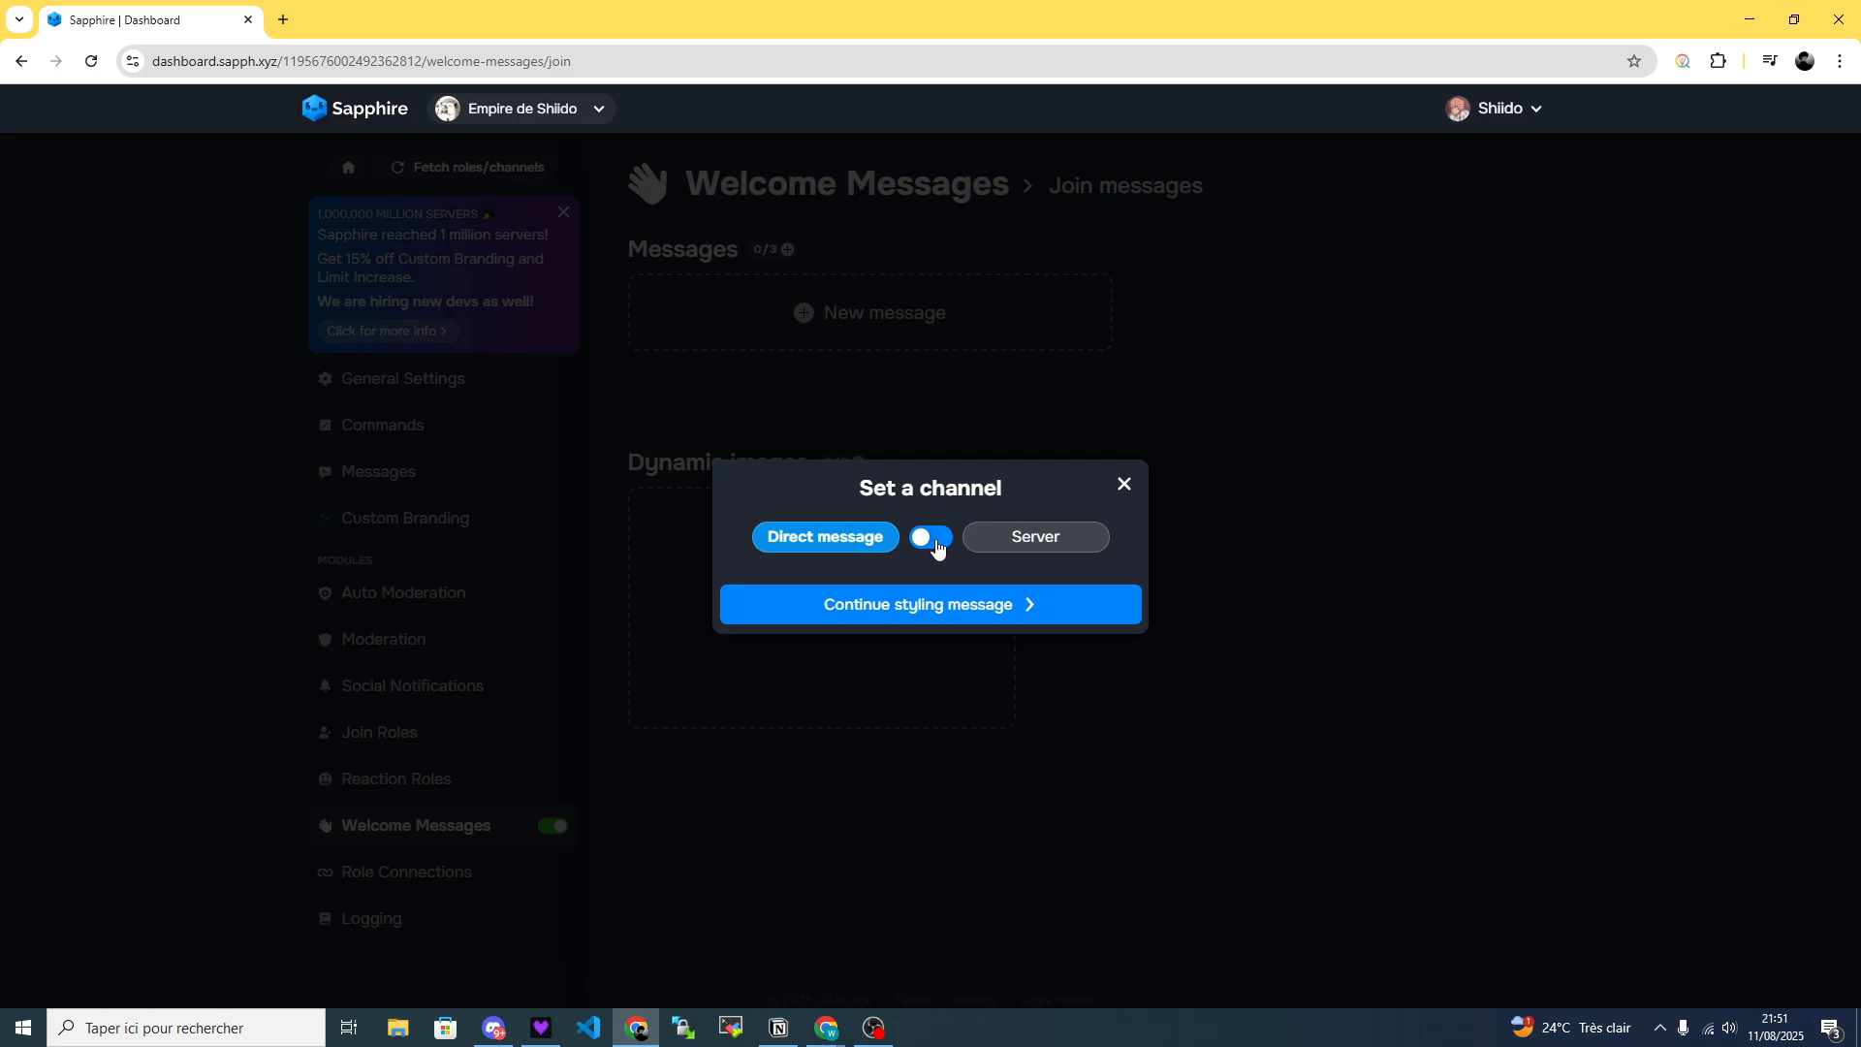
pyautogui.click(934, 545)
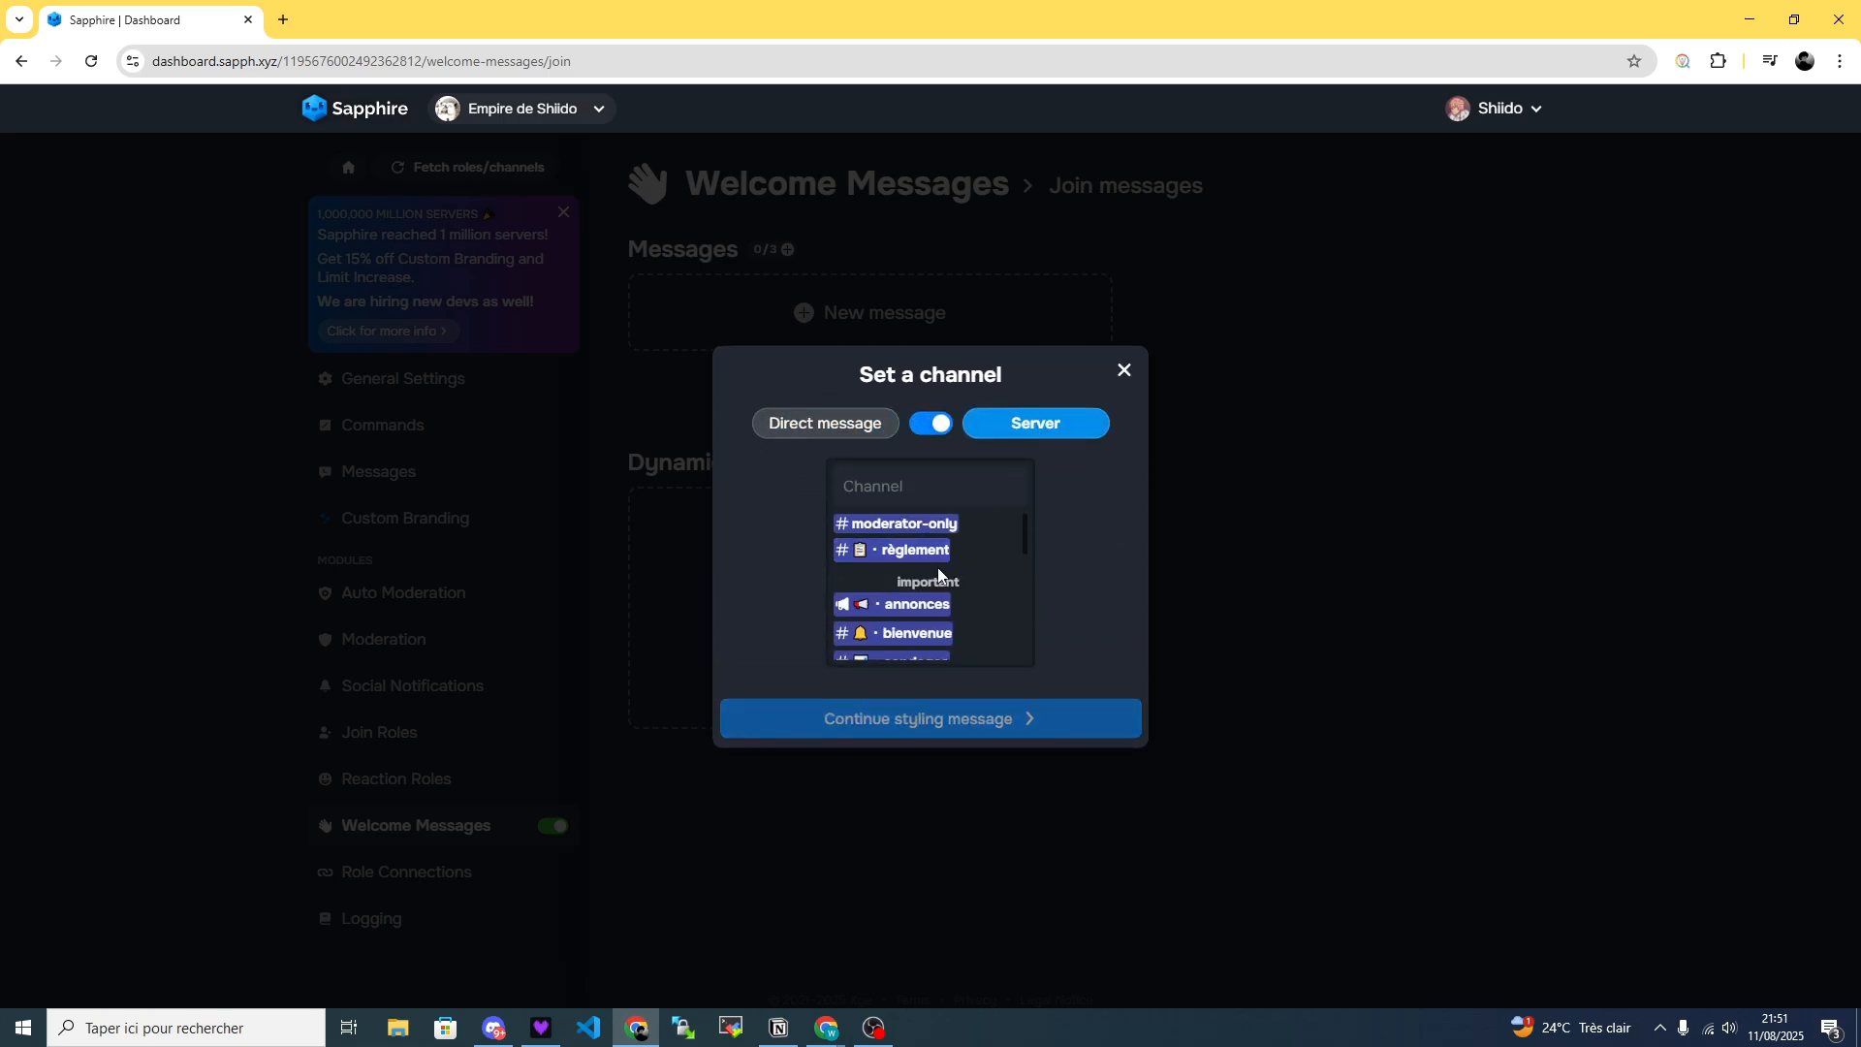
pyautogui.scroll(-3, 939, 582)
pyautogui.scroll(-3, 910, 582)
pyautogui.scroll(6, 932, 617)
pyautogui.scroll(-10, 933, 617)
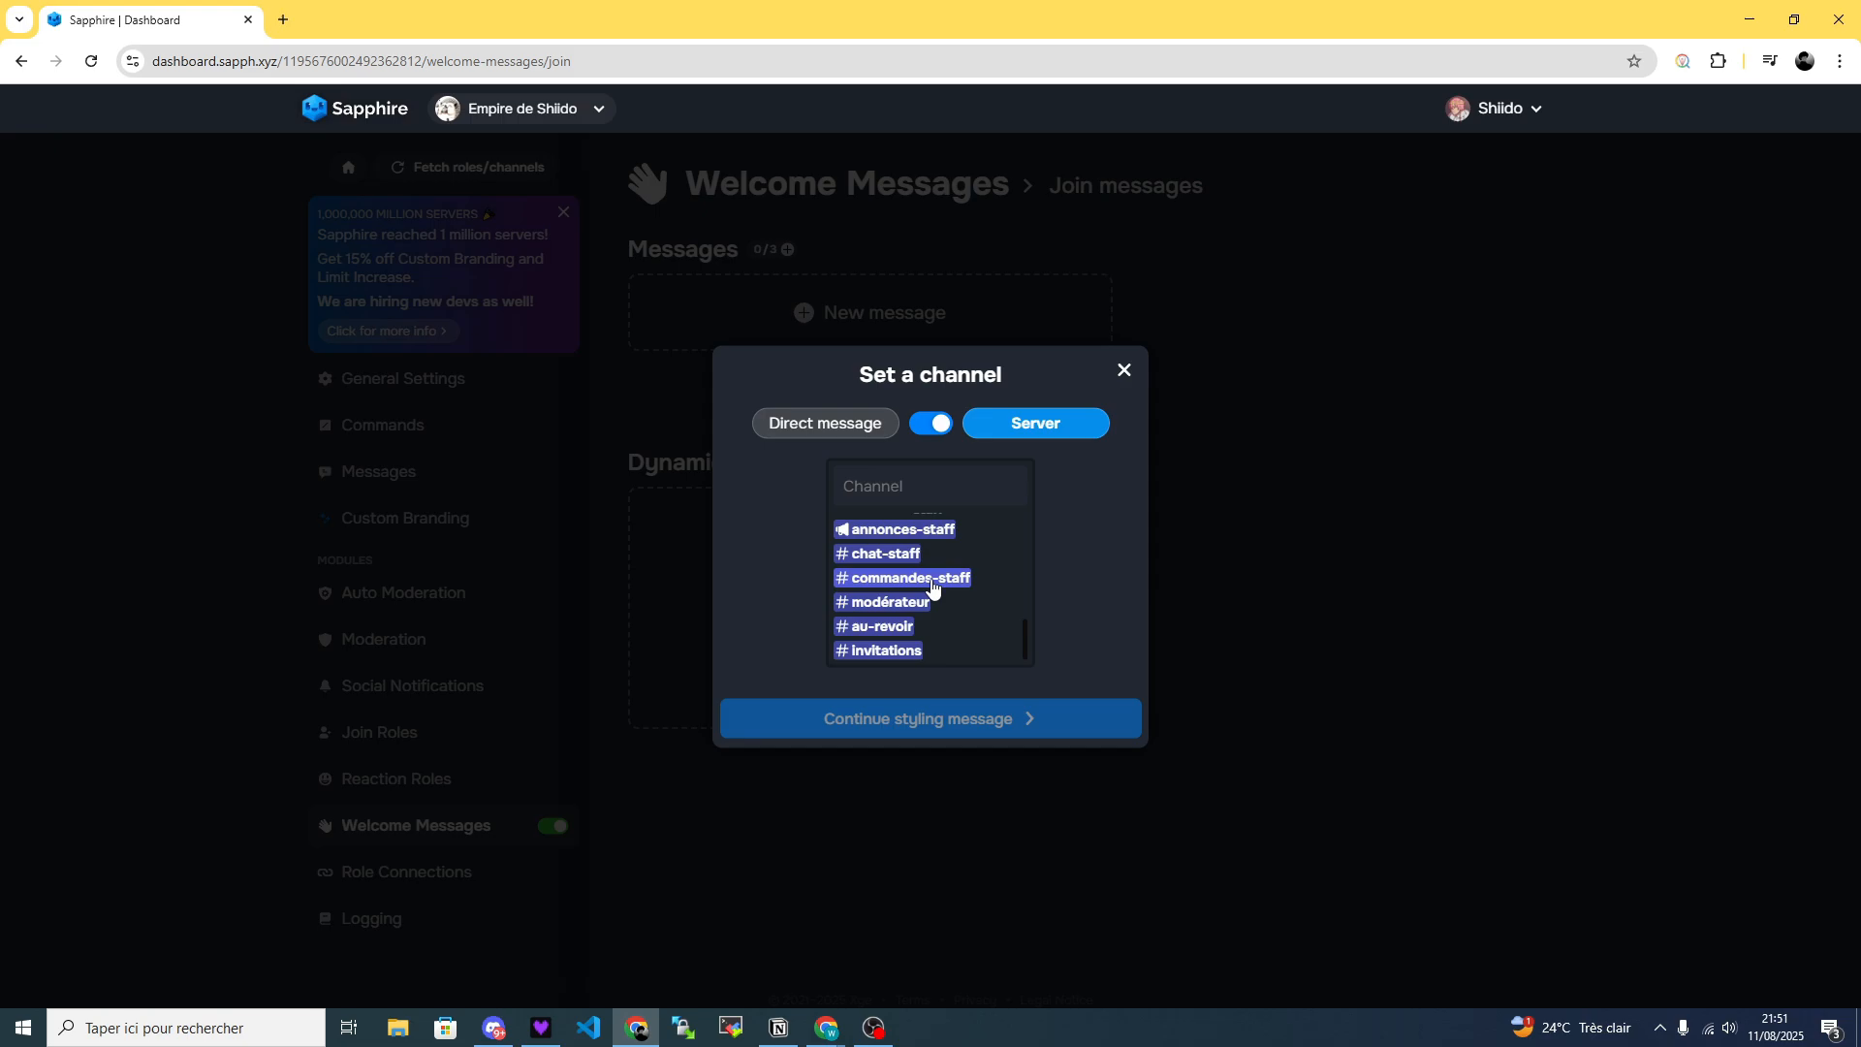
pyautogui.scroll(5, 933, 585)
pyautogui.click(896, 624)
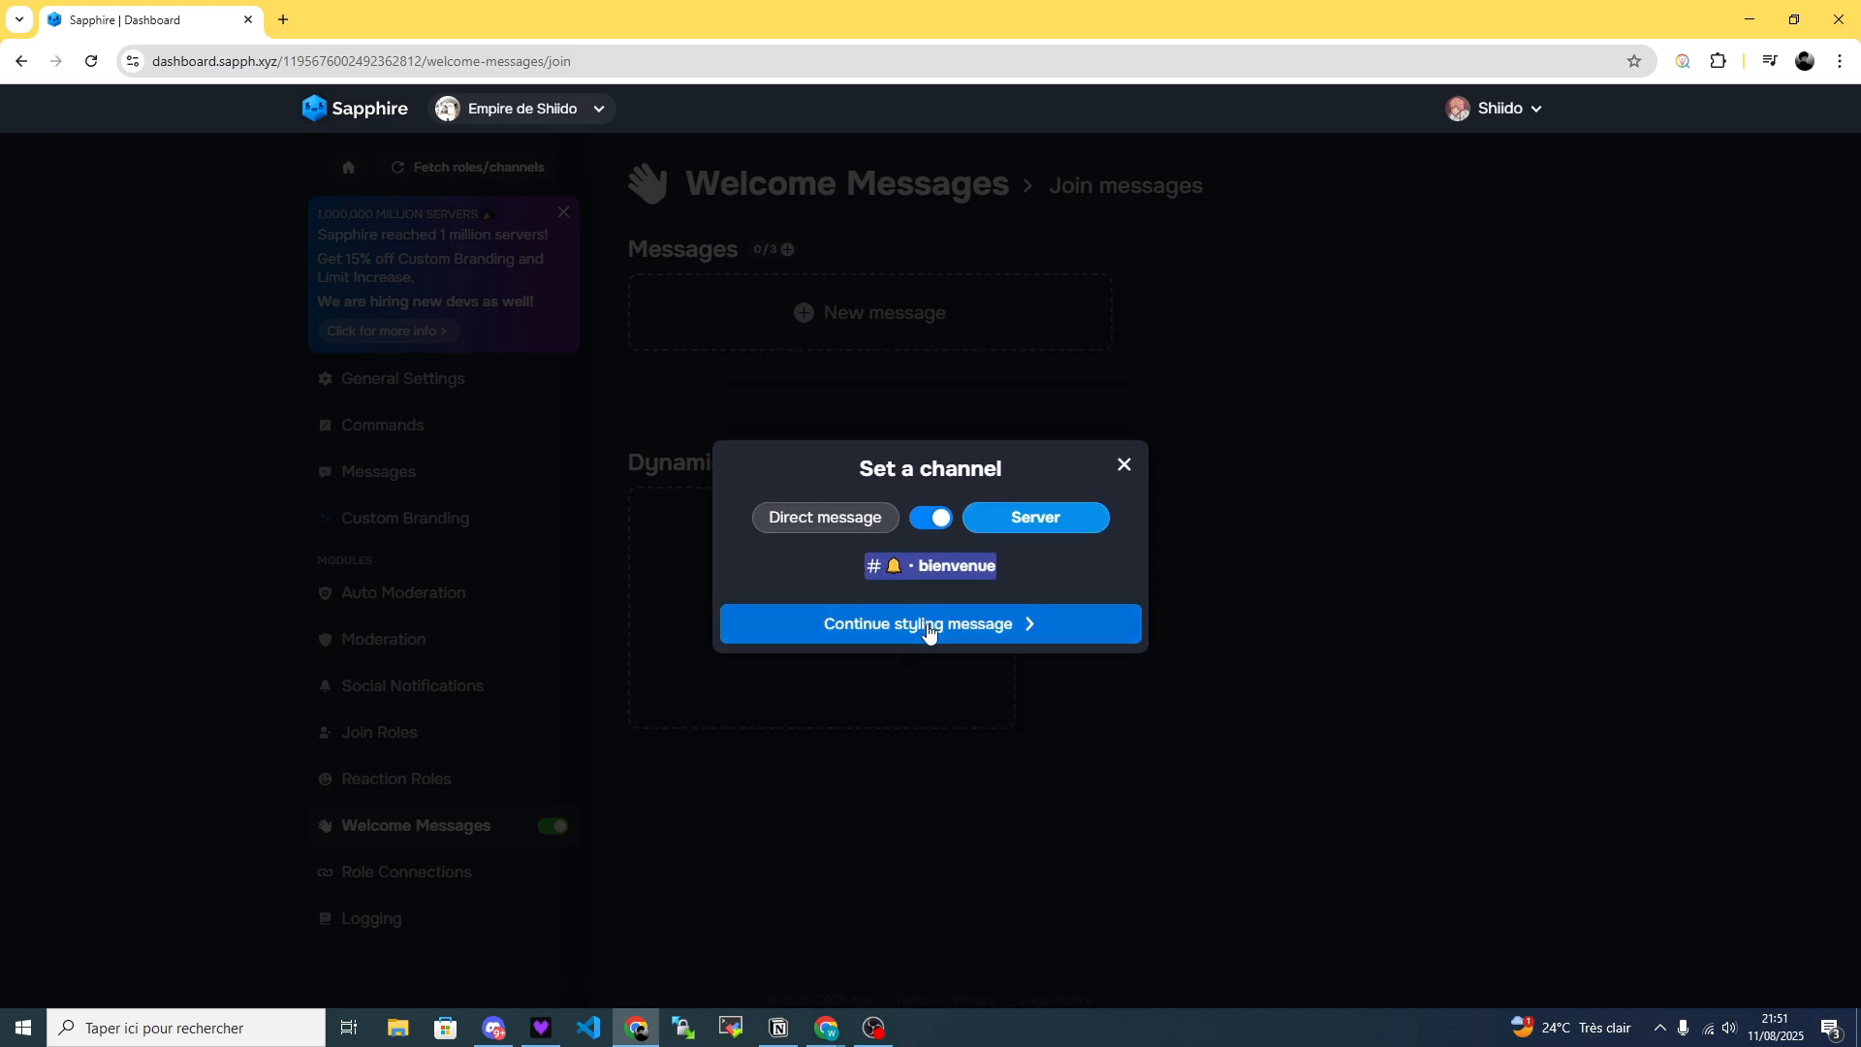
pyautogui.click(927, 628)
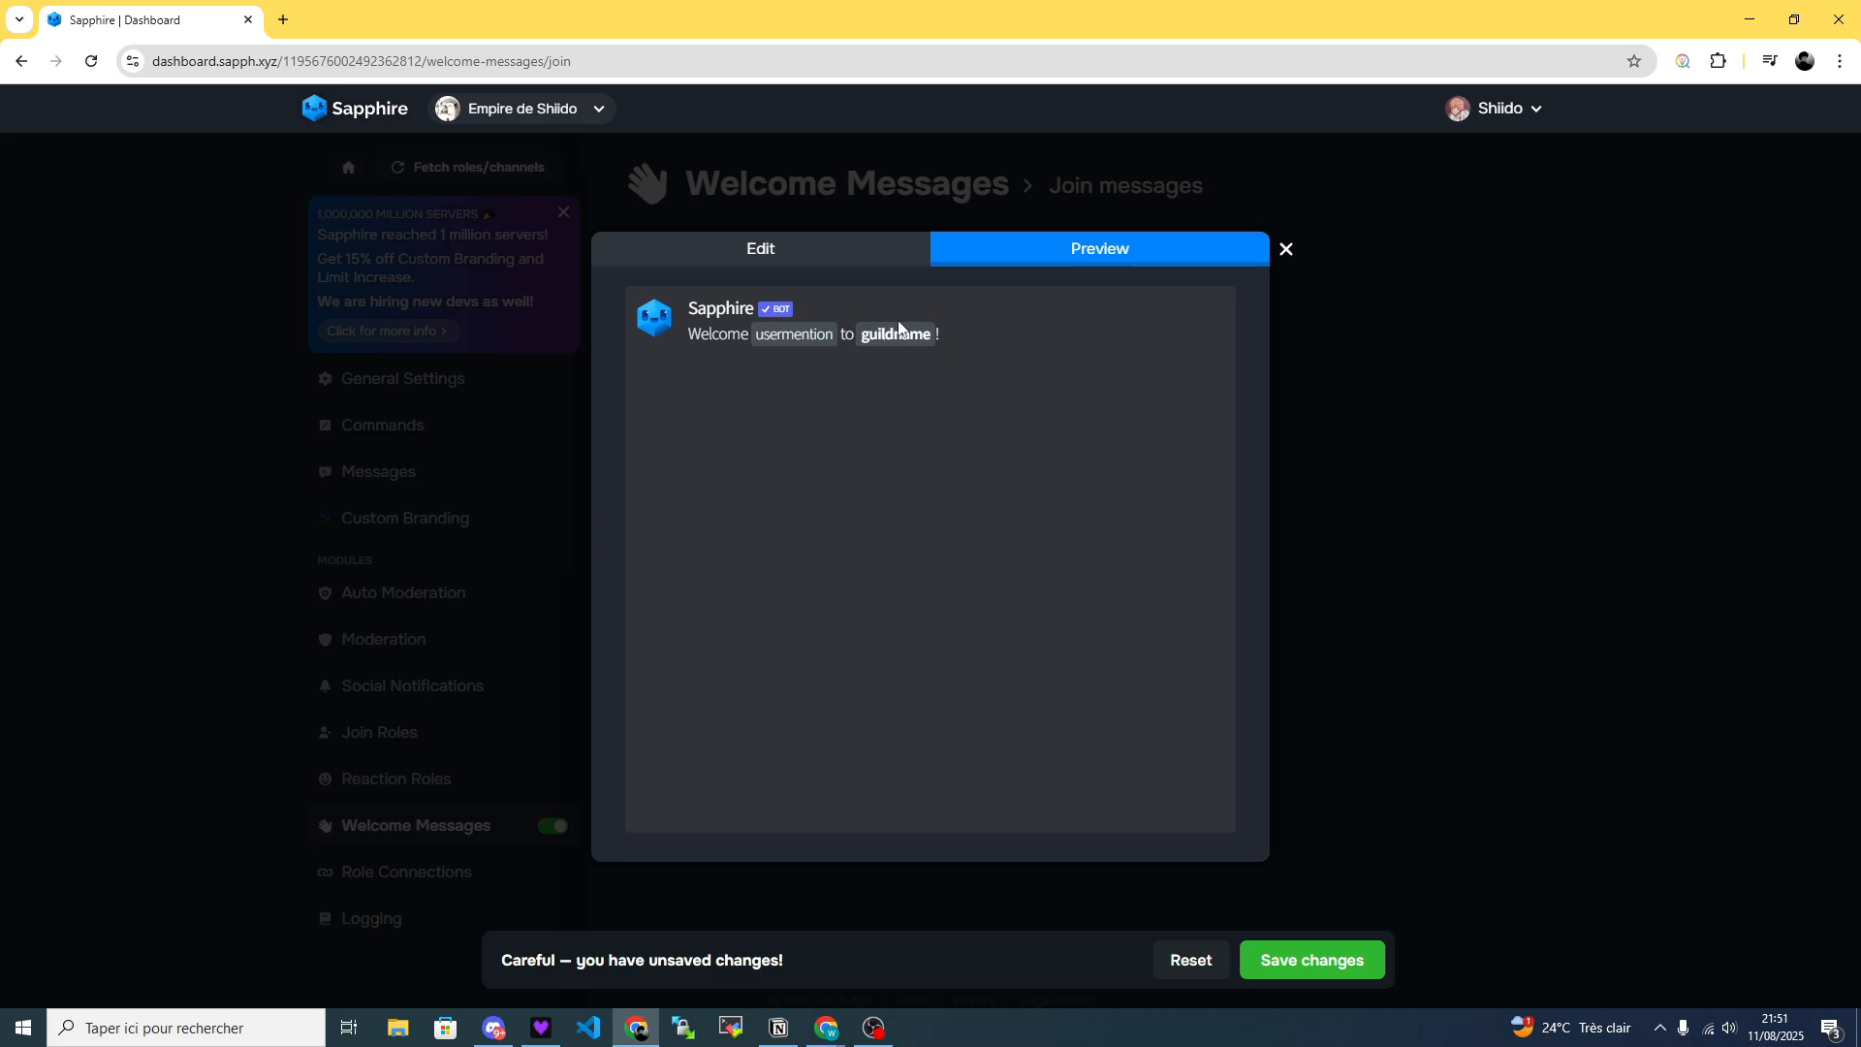
# Edit the welcome message text to read "Bienvenue ${usermention} sur **${guildname}**!".
pyautogui.click(795, 253)
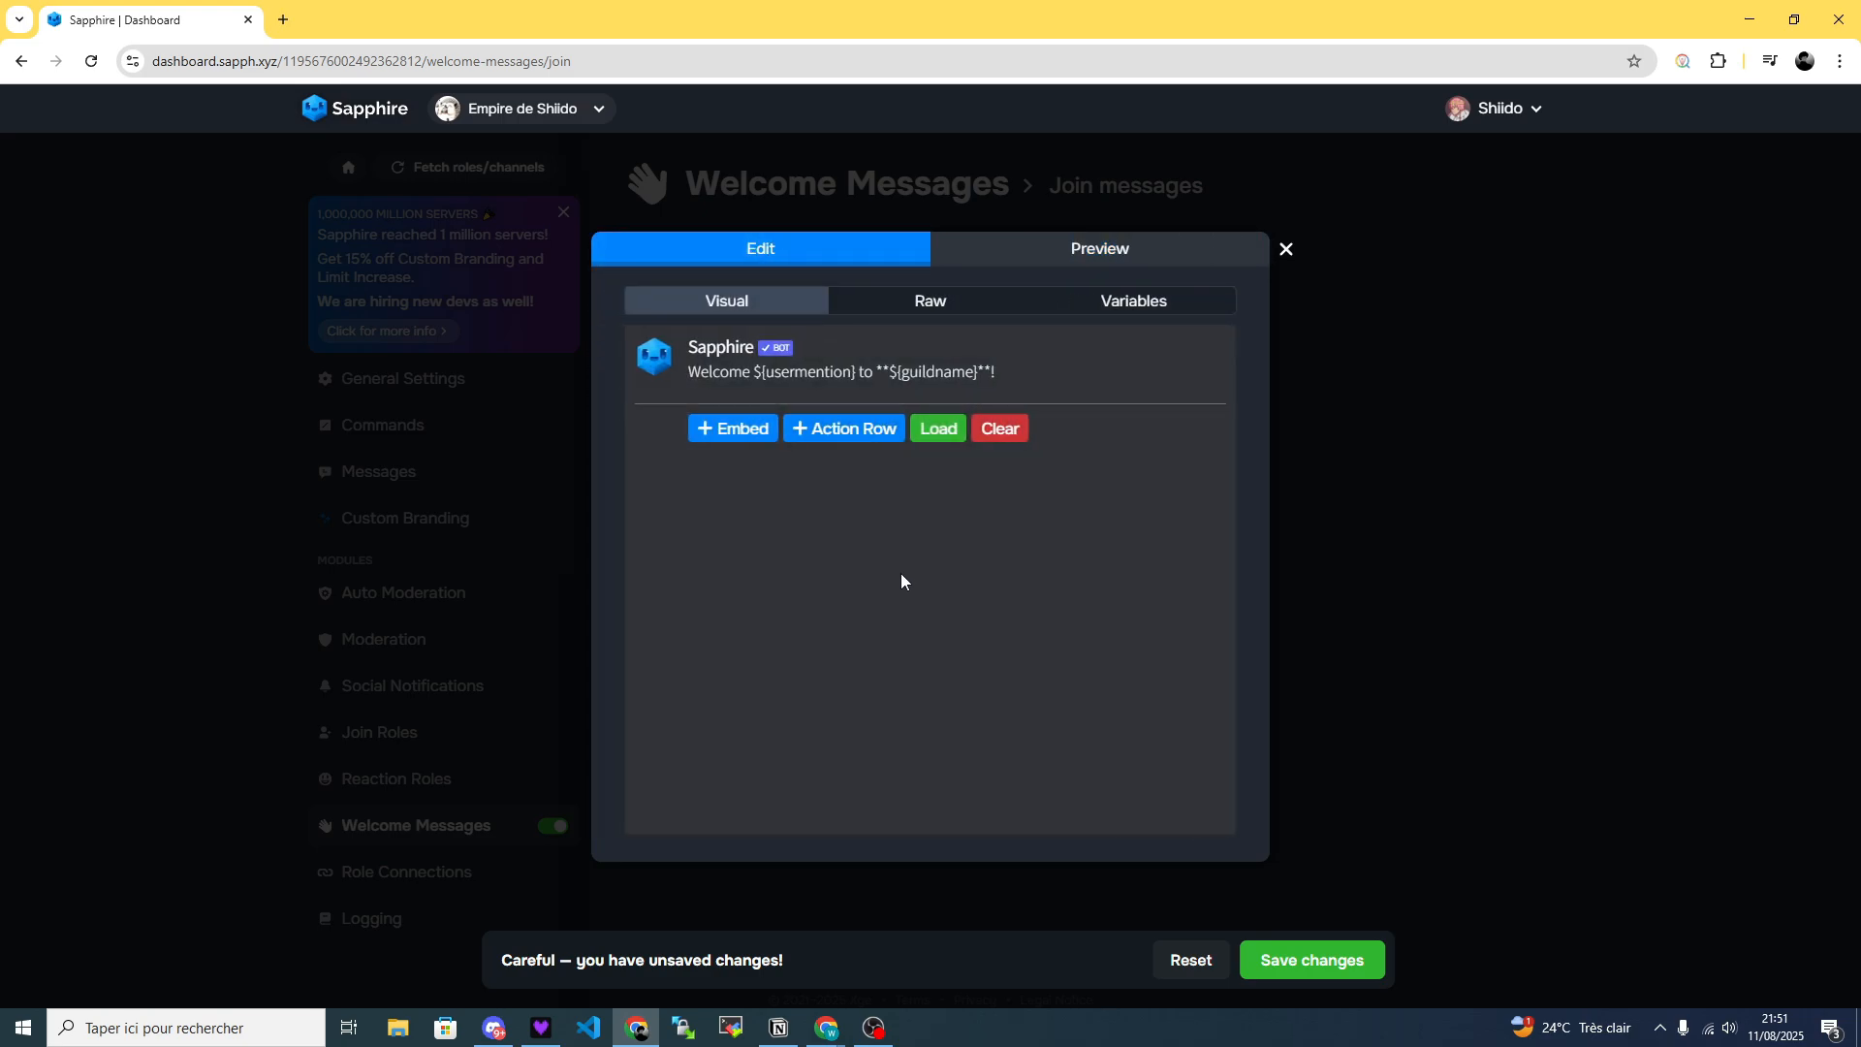
pyautogui.moveTo(750, 373); pyautogui.dragTo(657, 374)
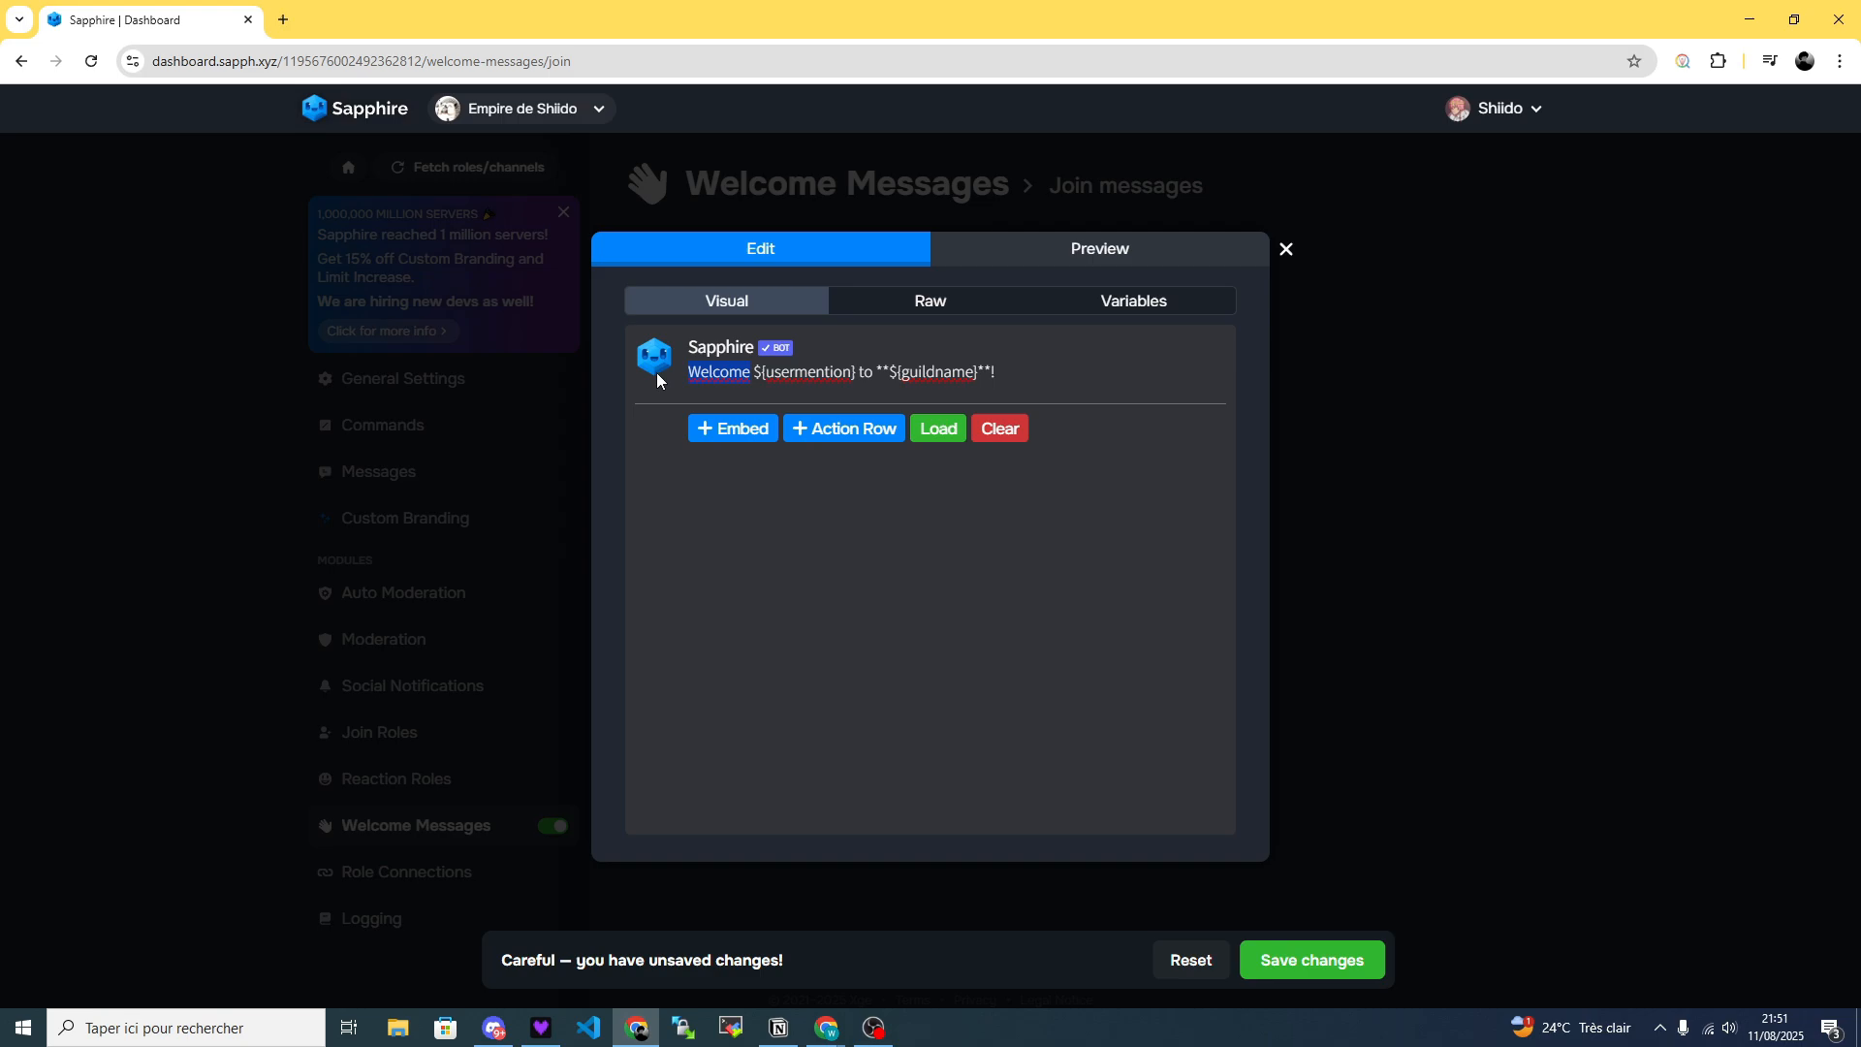
pyautogui.write('Bienvenue')
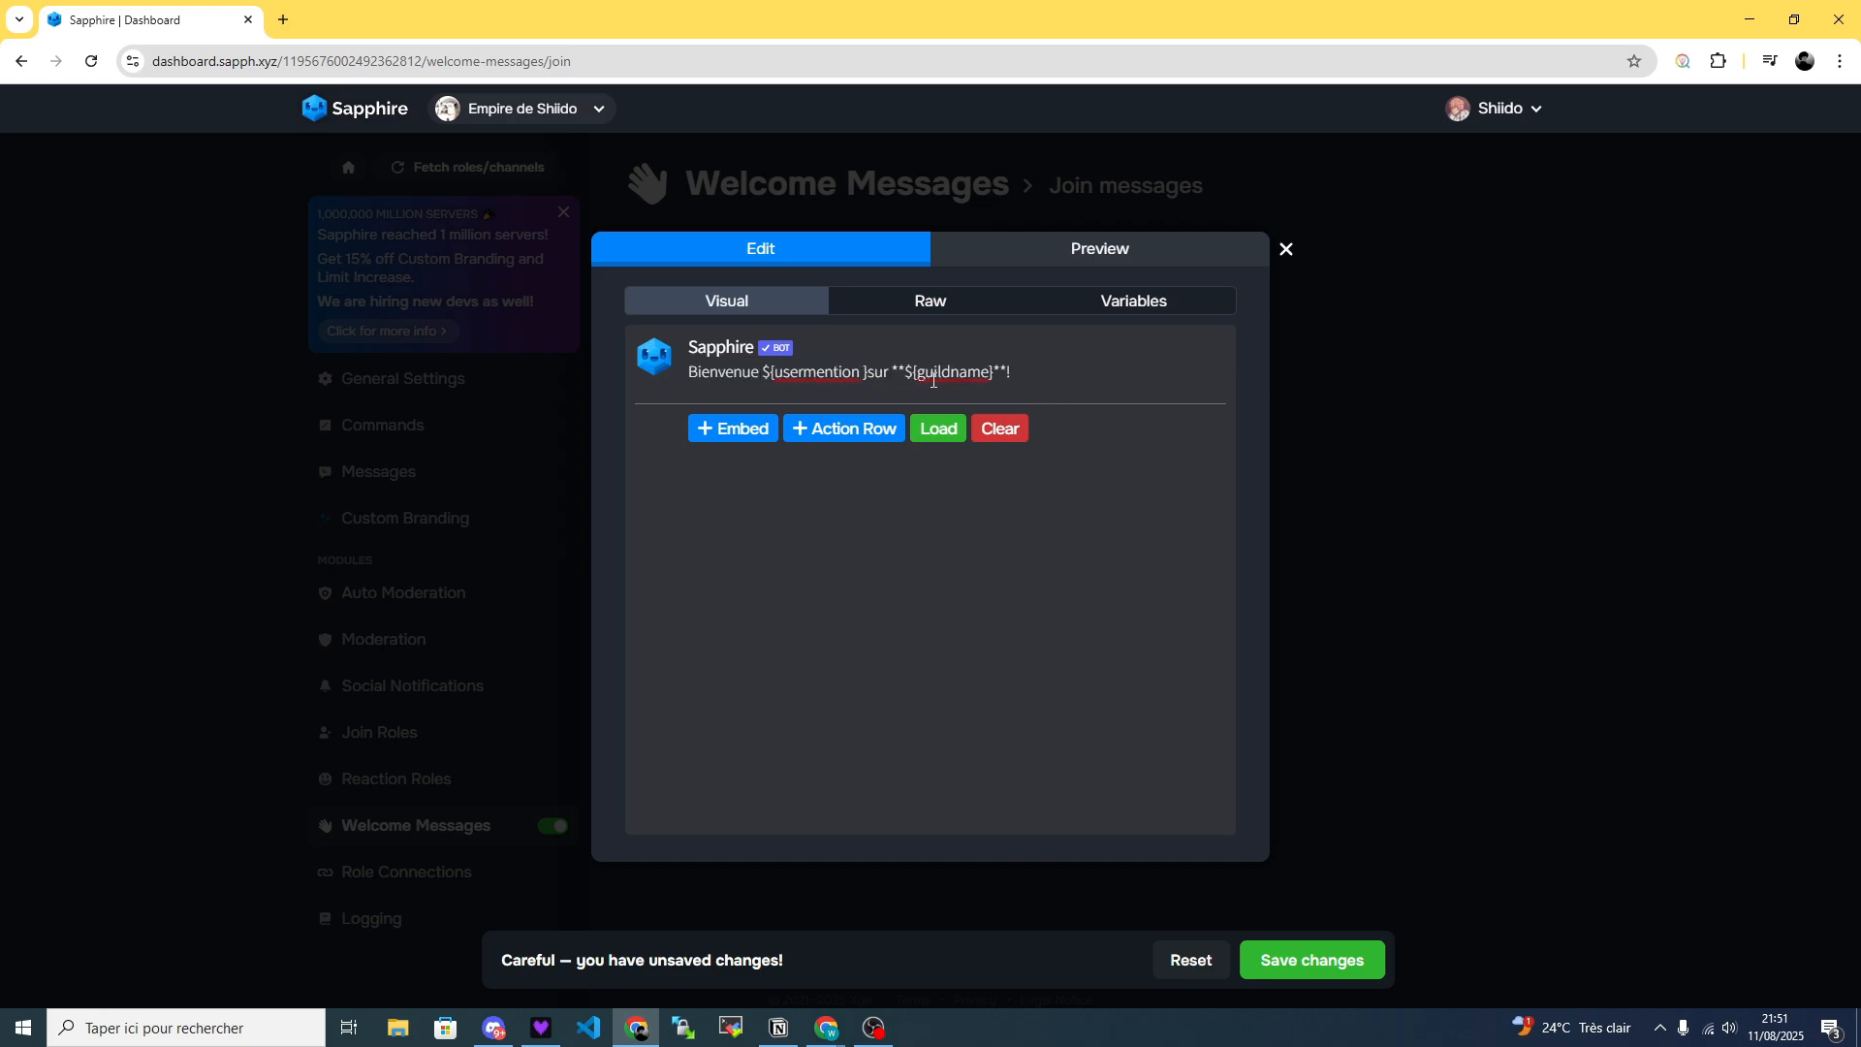
pyautogui.press('BackSpace')
pyautogui.click(865, 374)
# Examine the message's raw code and the list of available variables, and return to the visual editor.
pyautogui.click(932, 304)
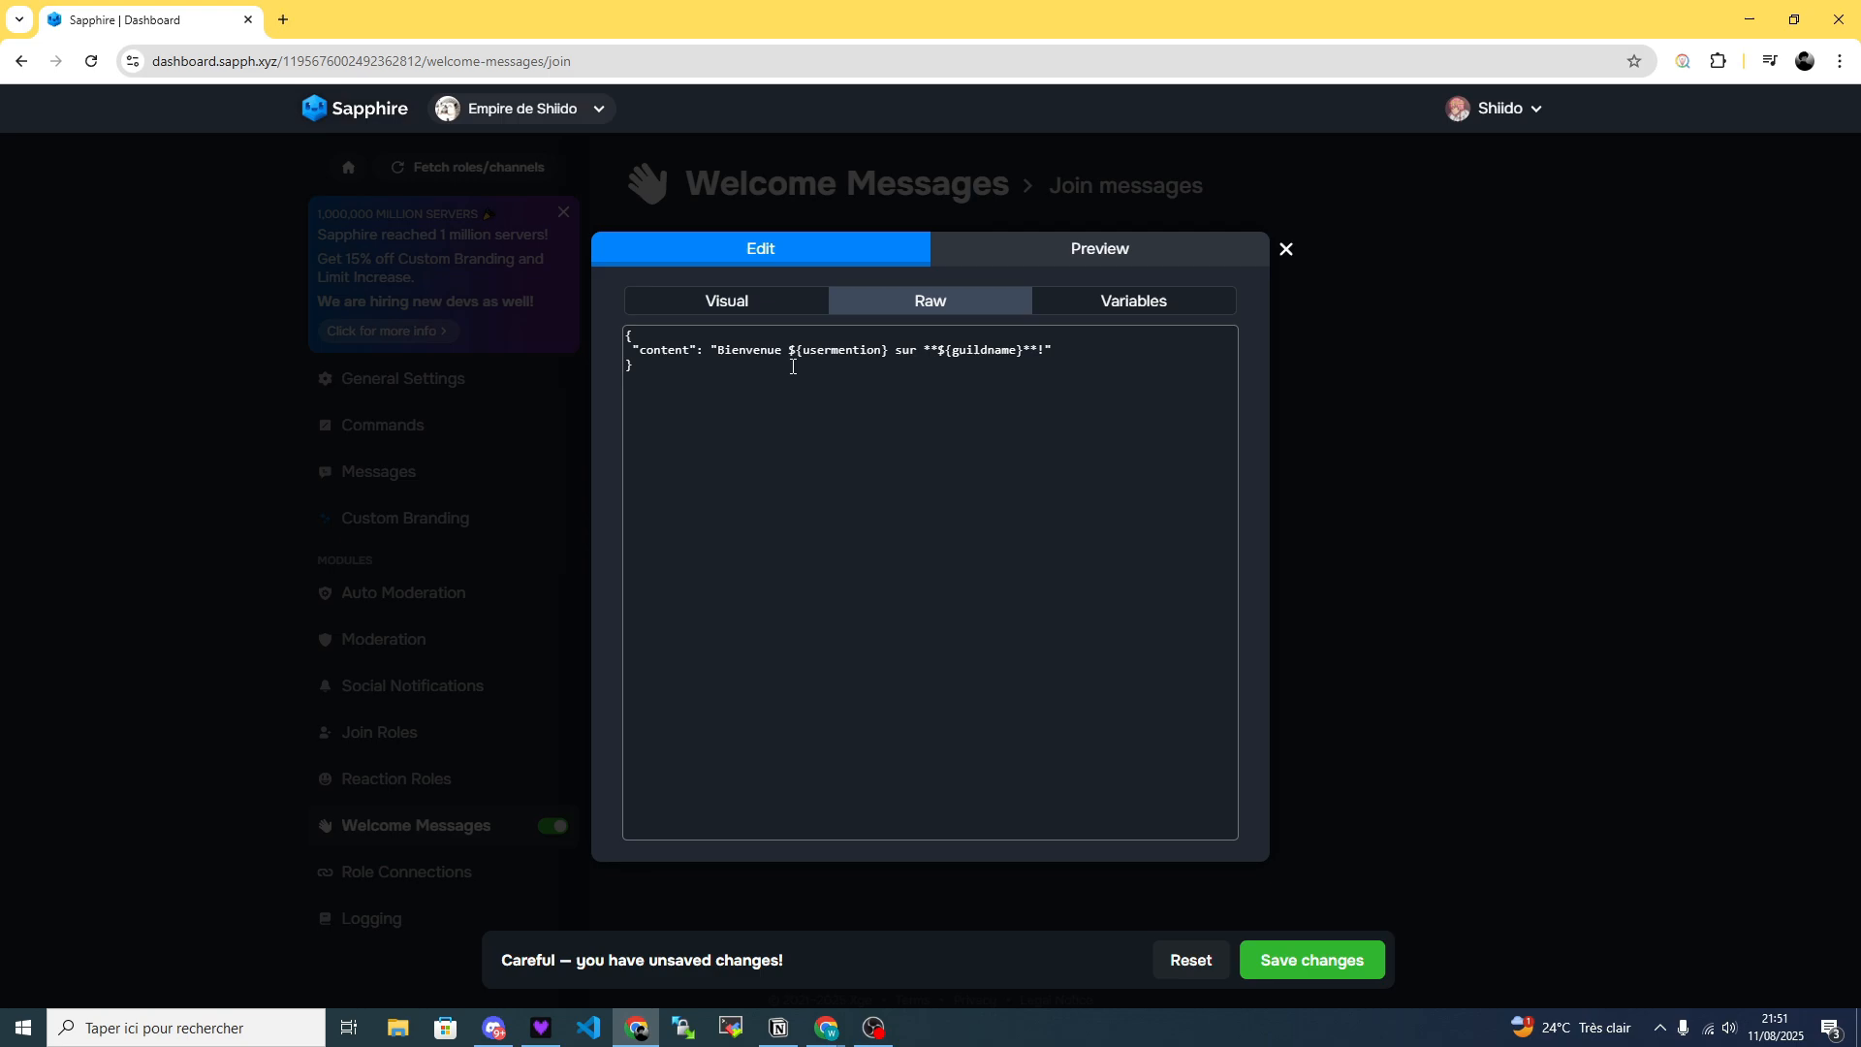
pyautogui.moveTo(1071, 349); pyautogui.dragTo(611, 349)
pyautogui.click(668, 380)
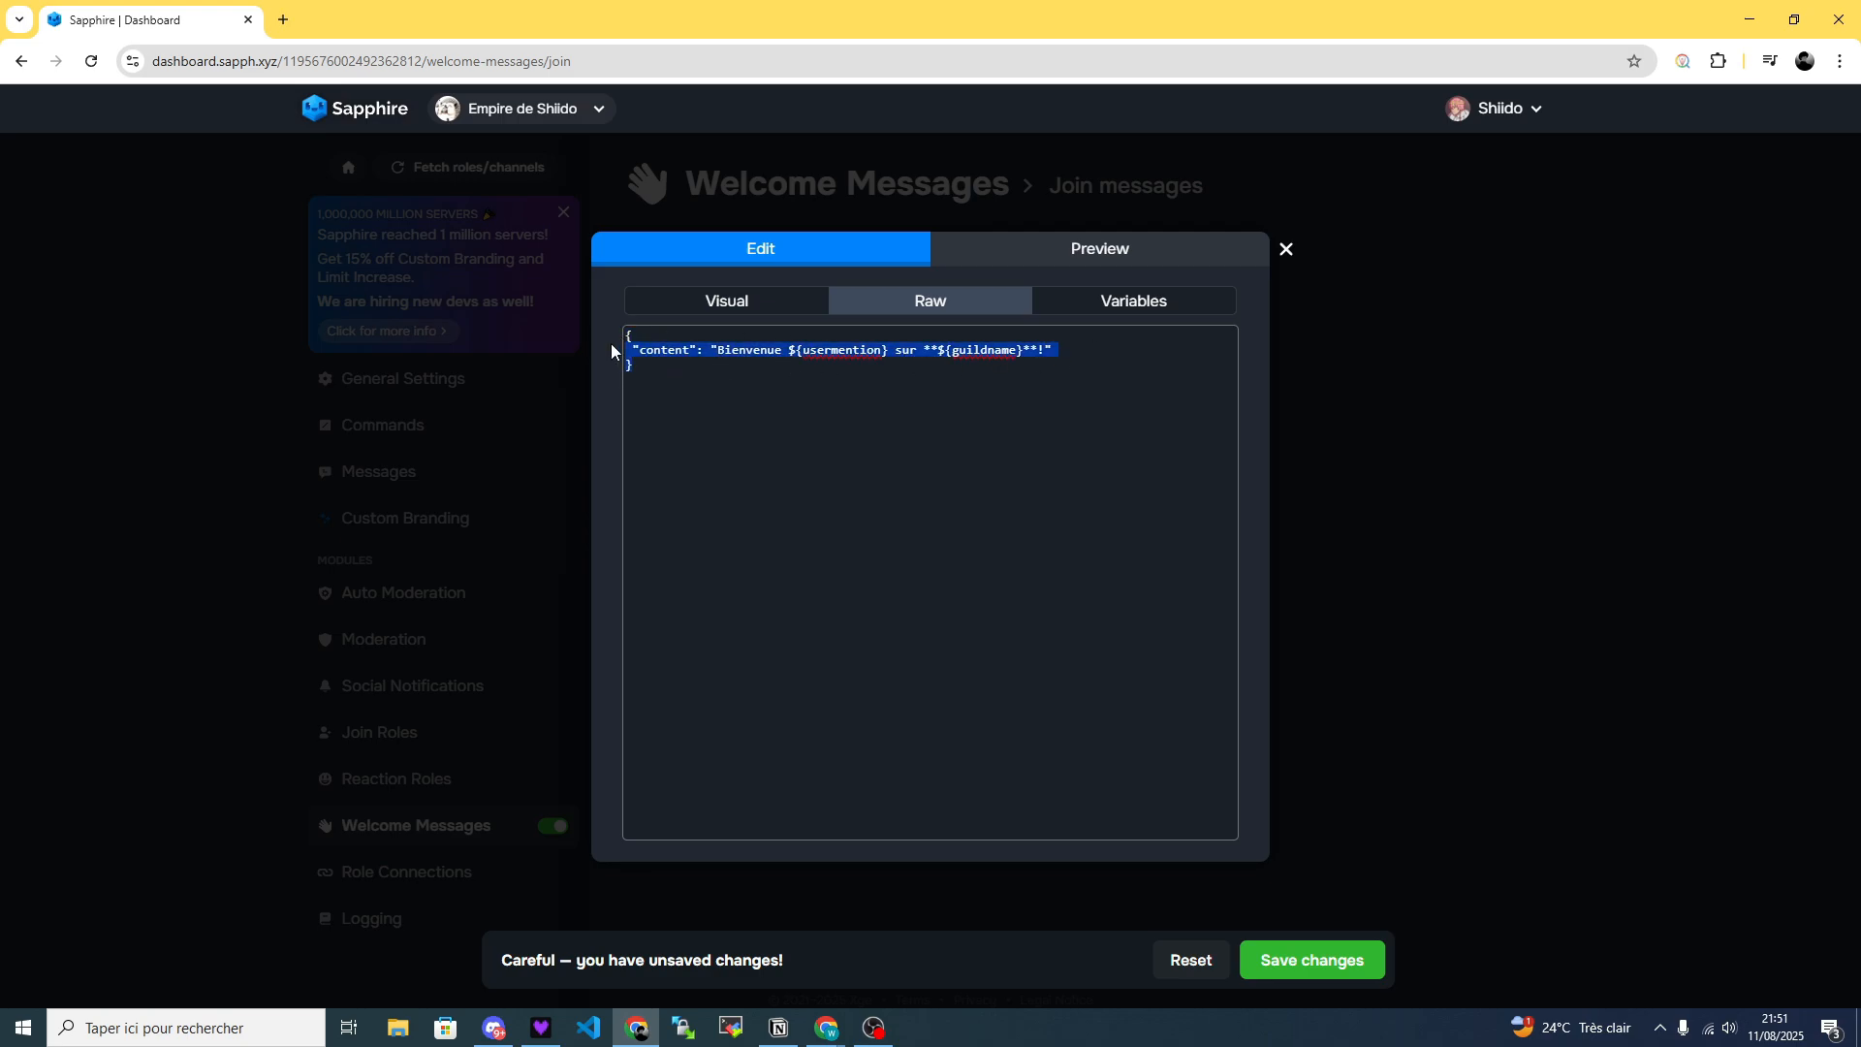
pyautogui.click(1148, 309)
pyautogui.scroll(-10, 776, 679)
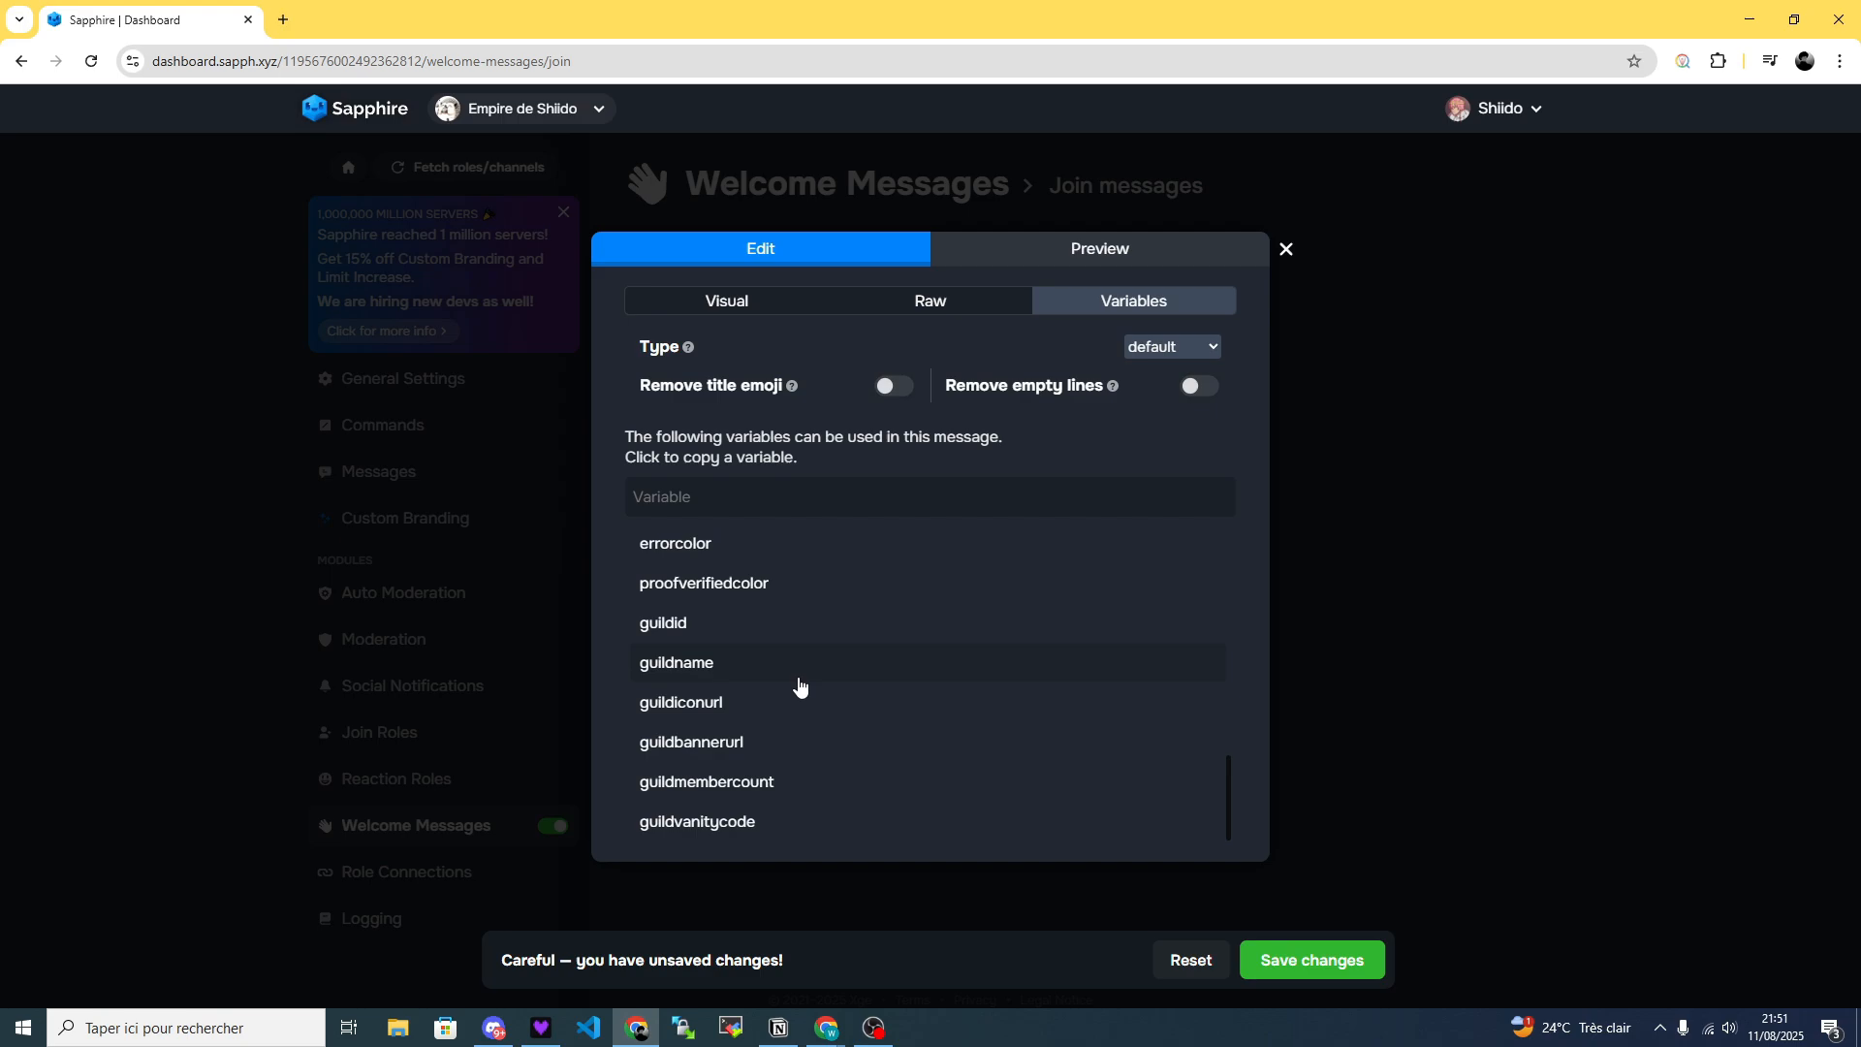
pyautogui.scroll(10, 800, 687)
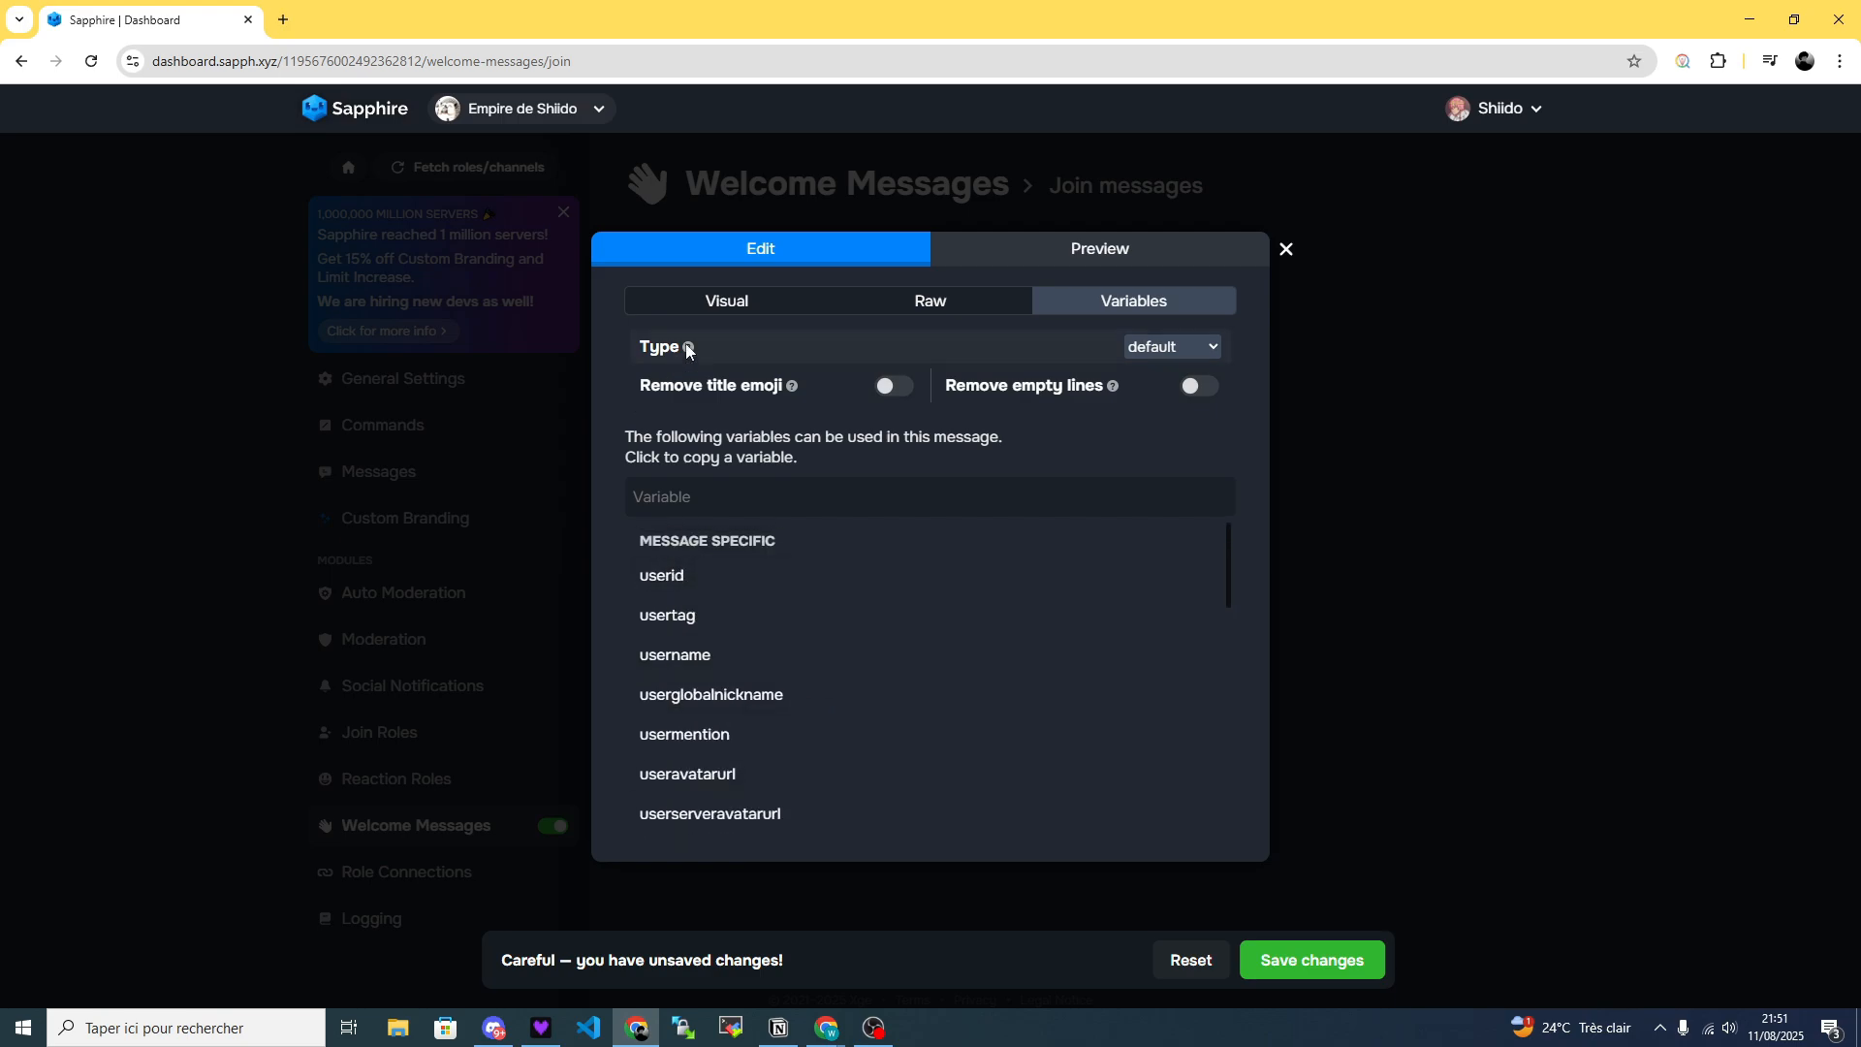
pyautogui.click(727, 301)
# Try adding the userid variable after the user mention in the message text and remove it.
pyautogui.click(1105, 303)
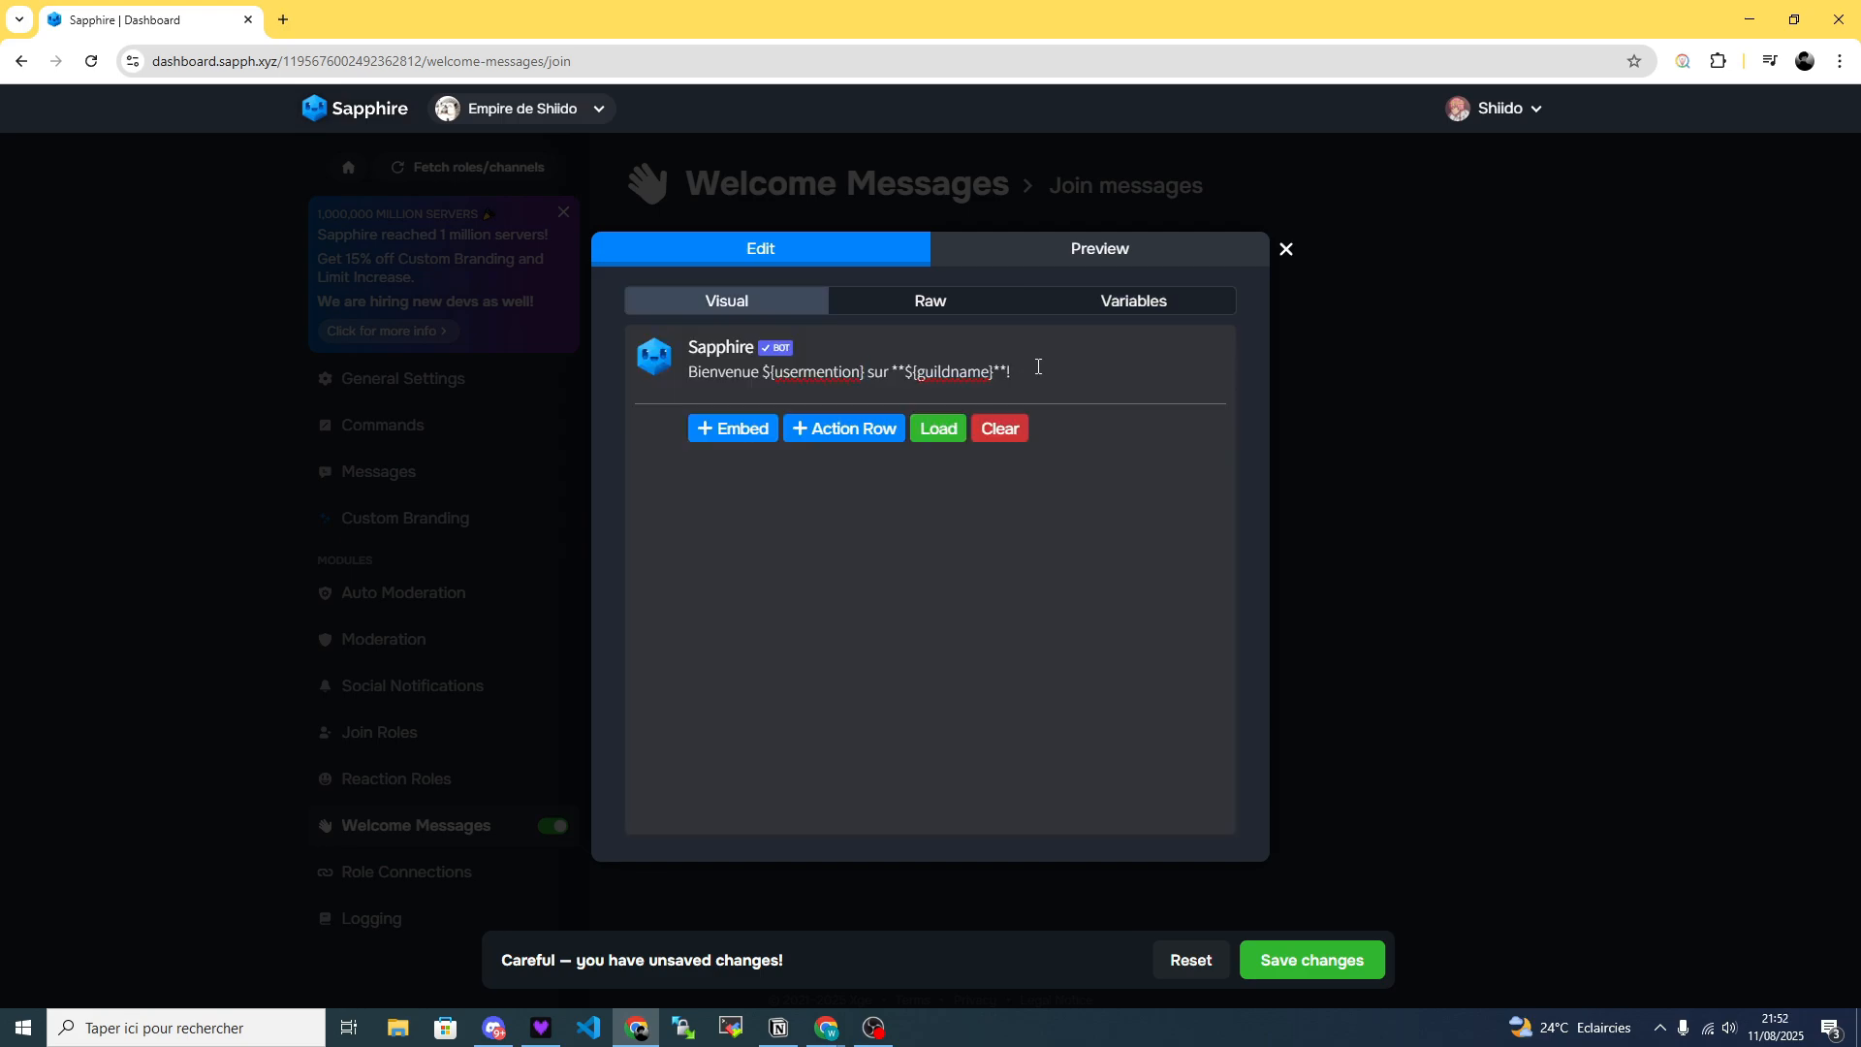
pyautogui.write('${userid}')
pyautogui.click(864, 374)
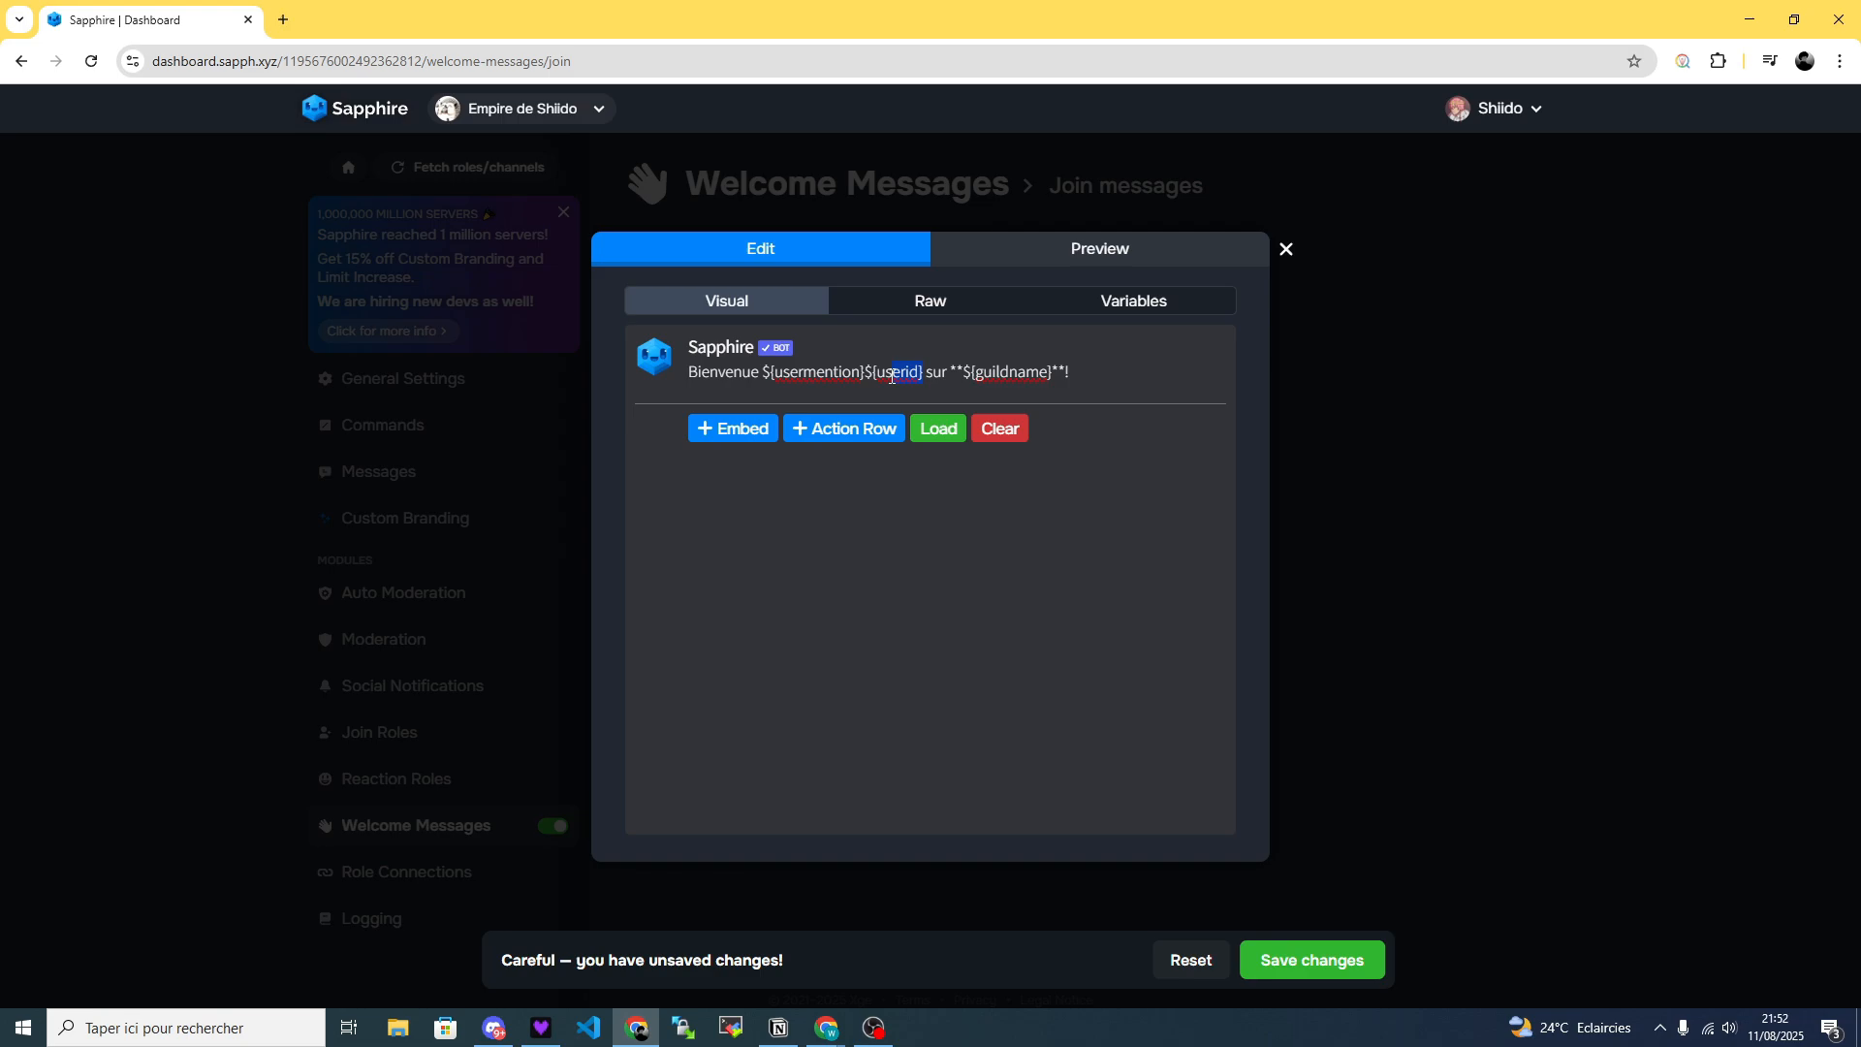
pyautogui.press('BackSpace')
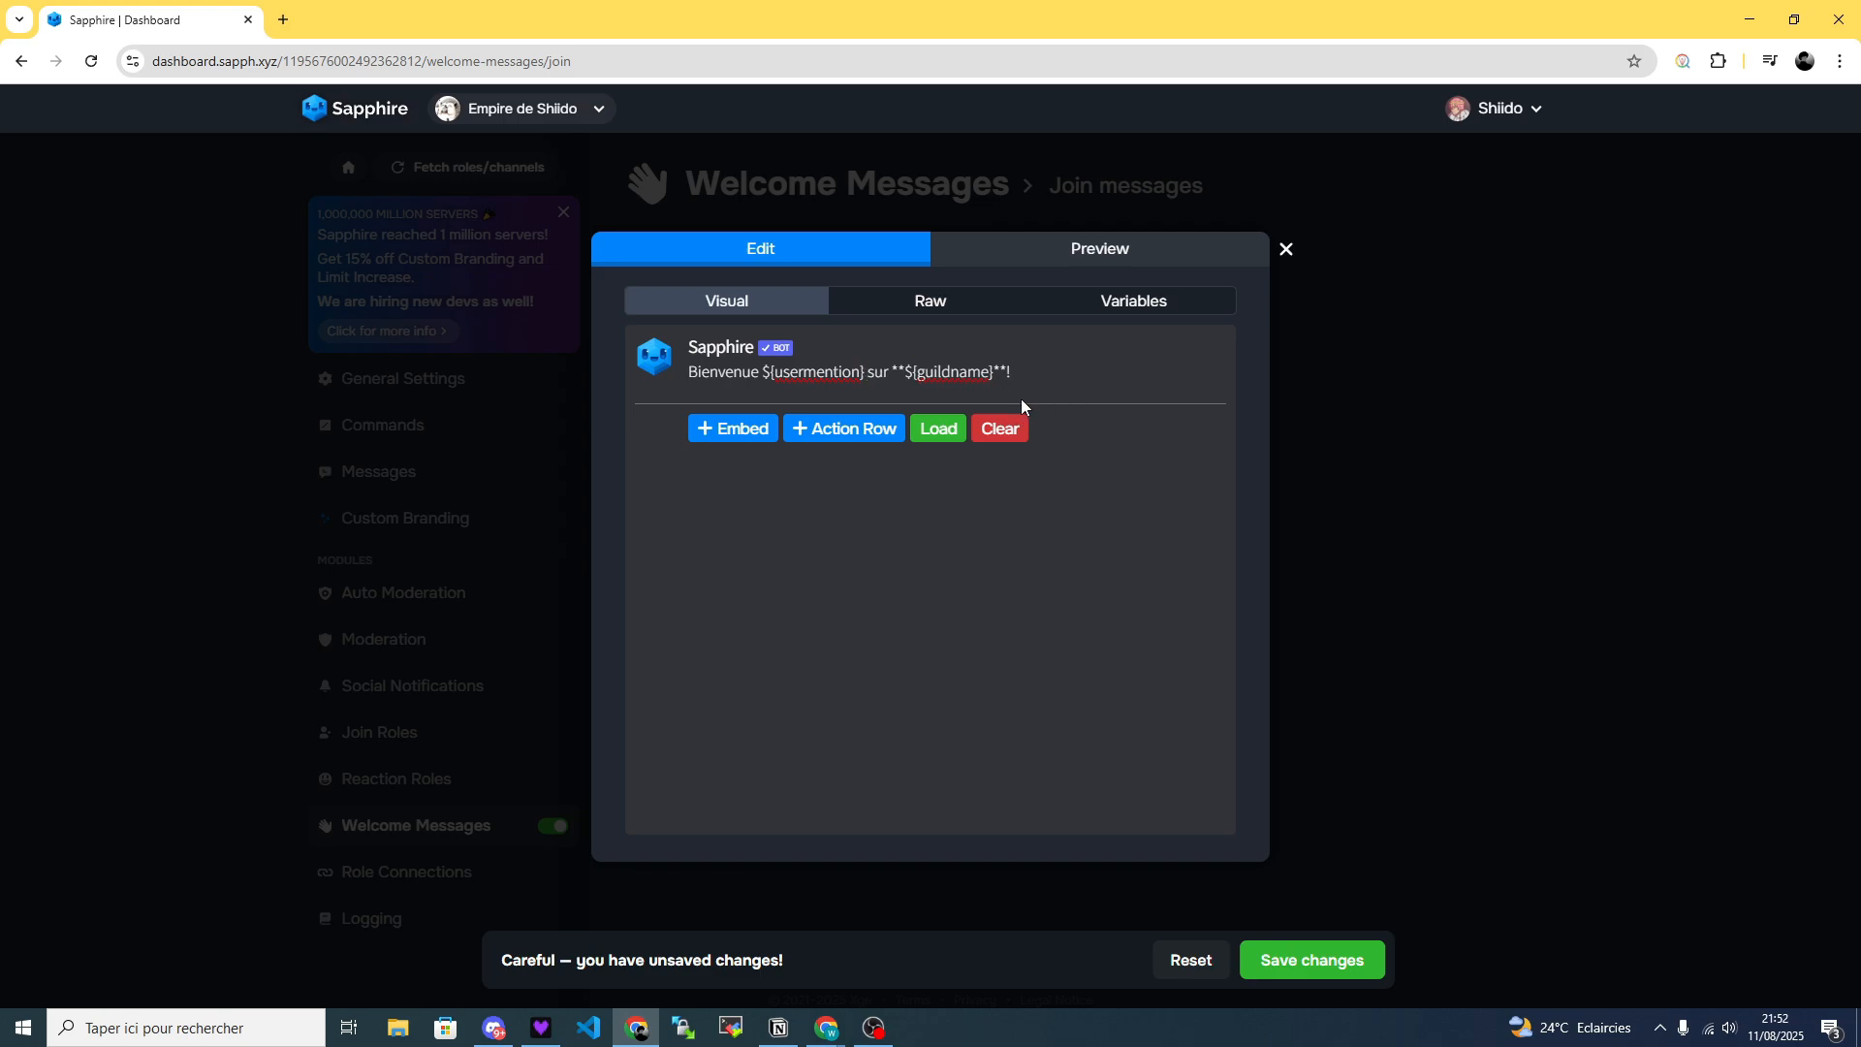
# Replace the usermention variable in the message text with username.
pyautogui.write('username')
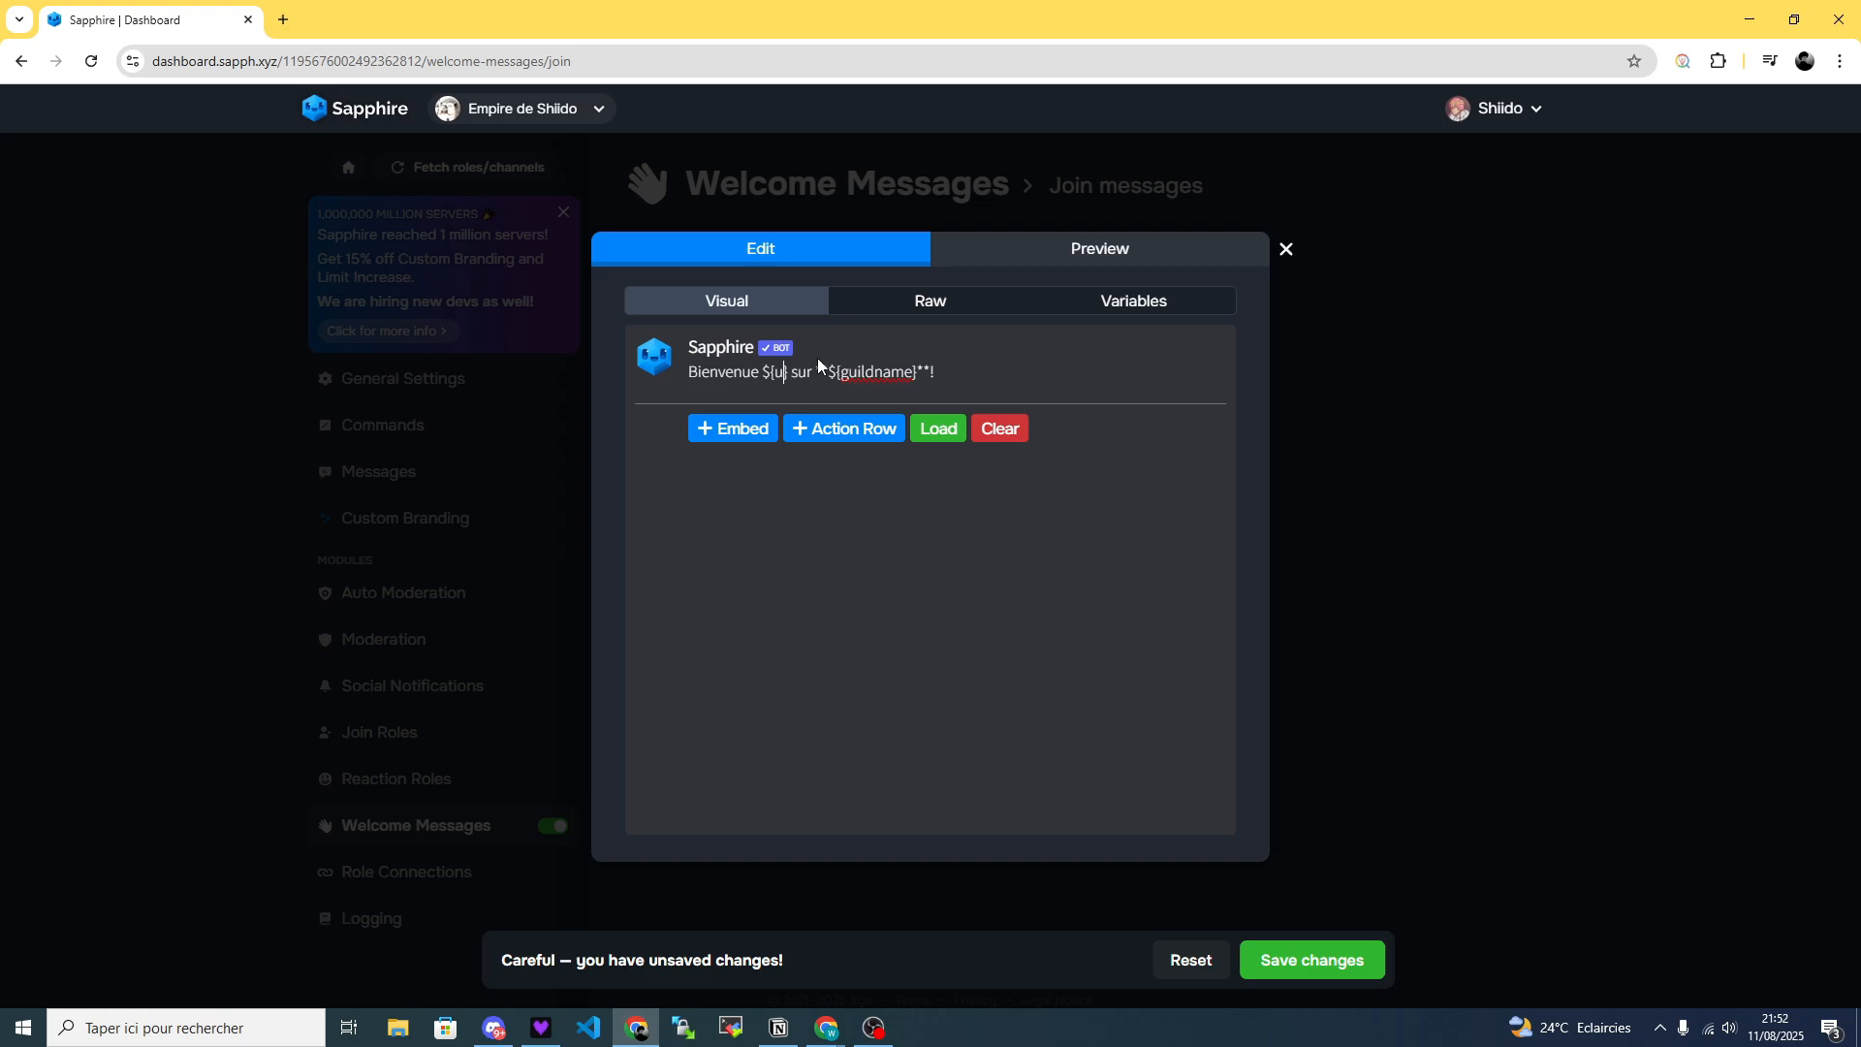
pyautogui.click(1065, 377)
# Try adding an action row with its button and select menu options to the message and remove it.
pyautogui.click(829, 429)
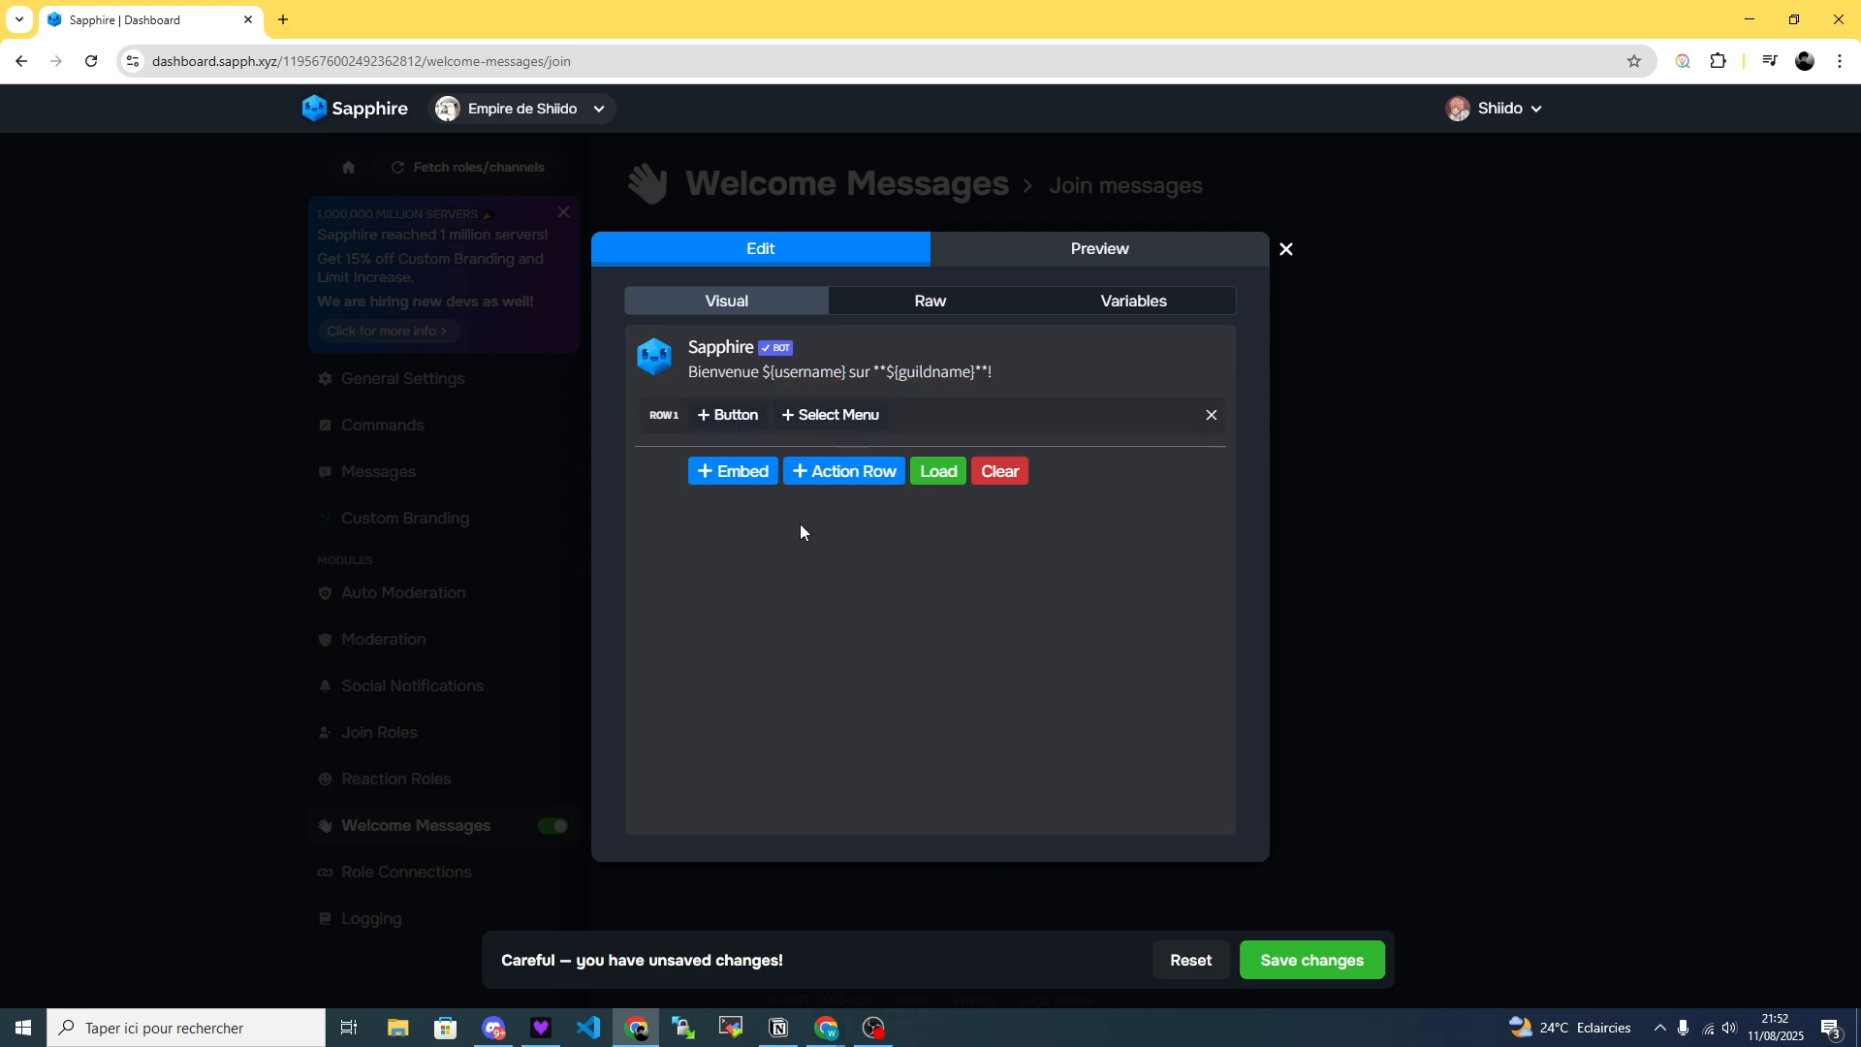
pyautogui.click(716, 419)
pyautogui.click(780, 415)
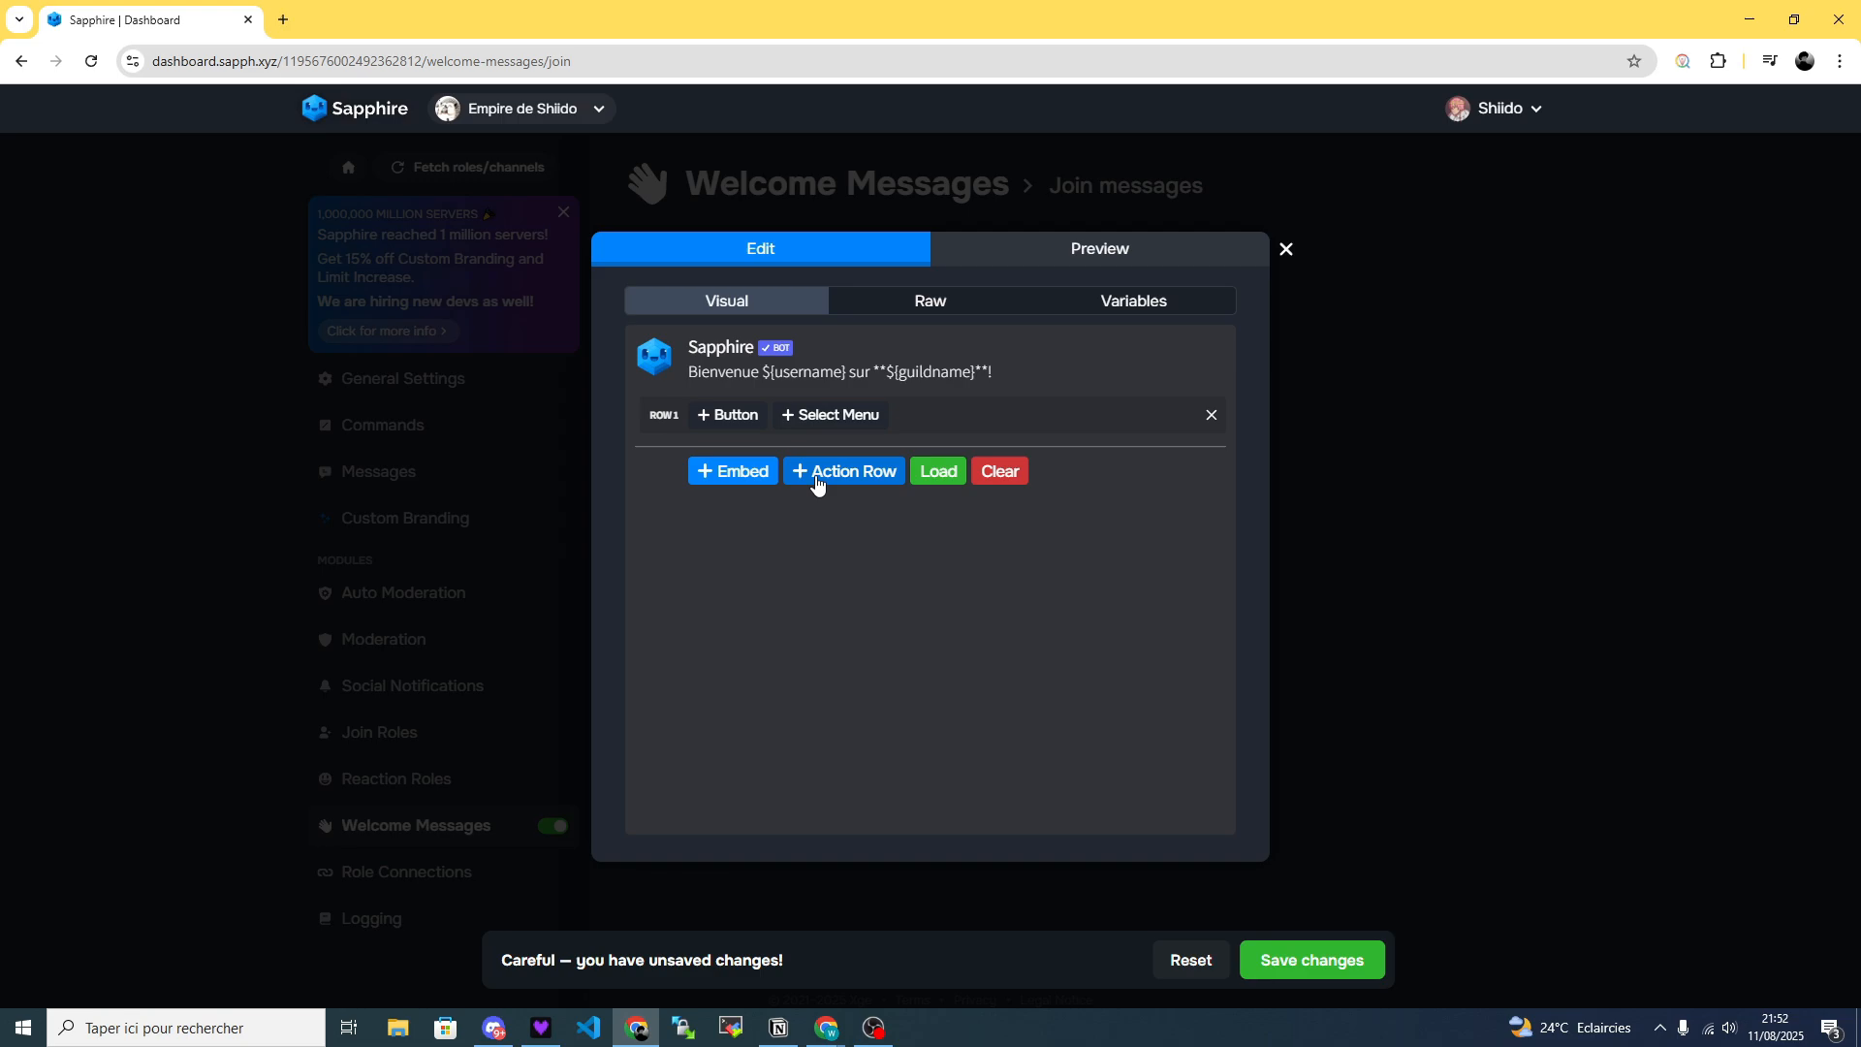
pyautogui.click(1211, 415)
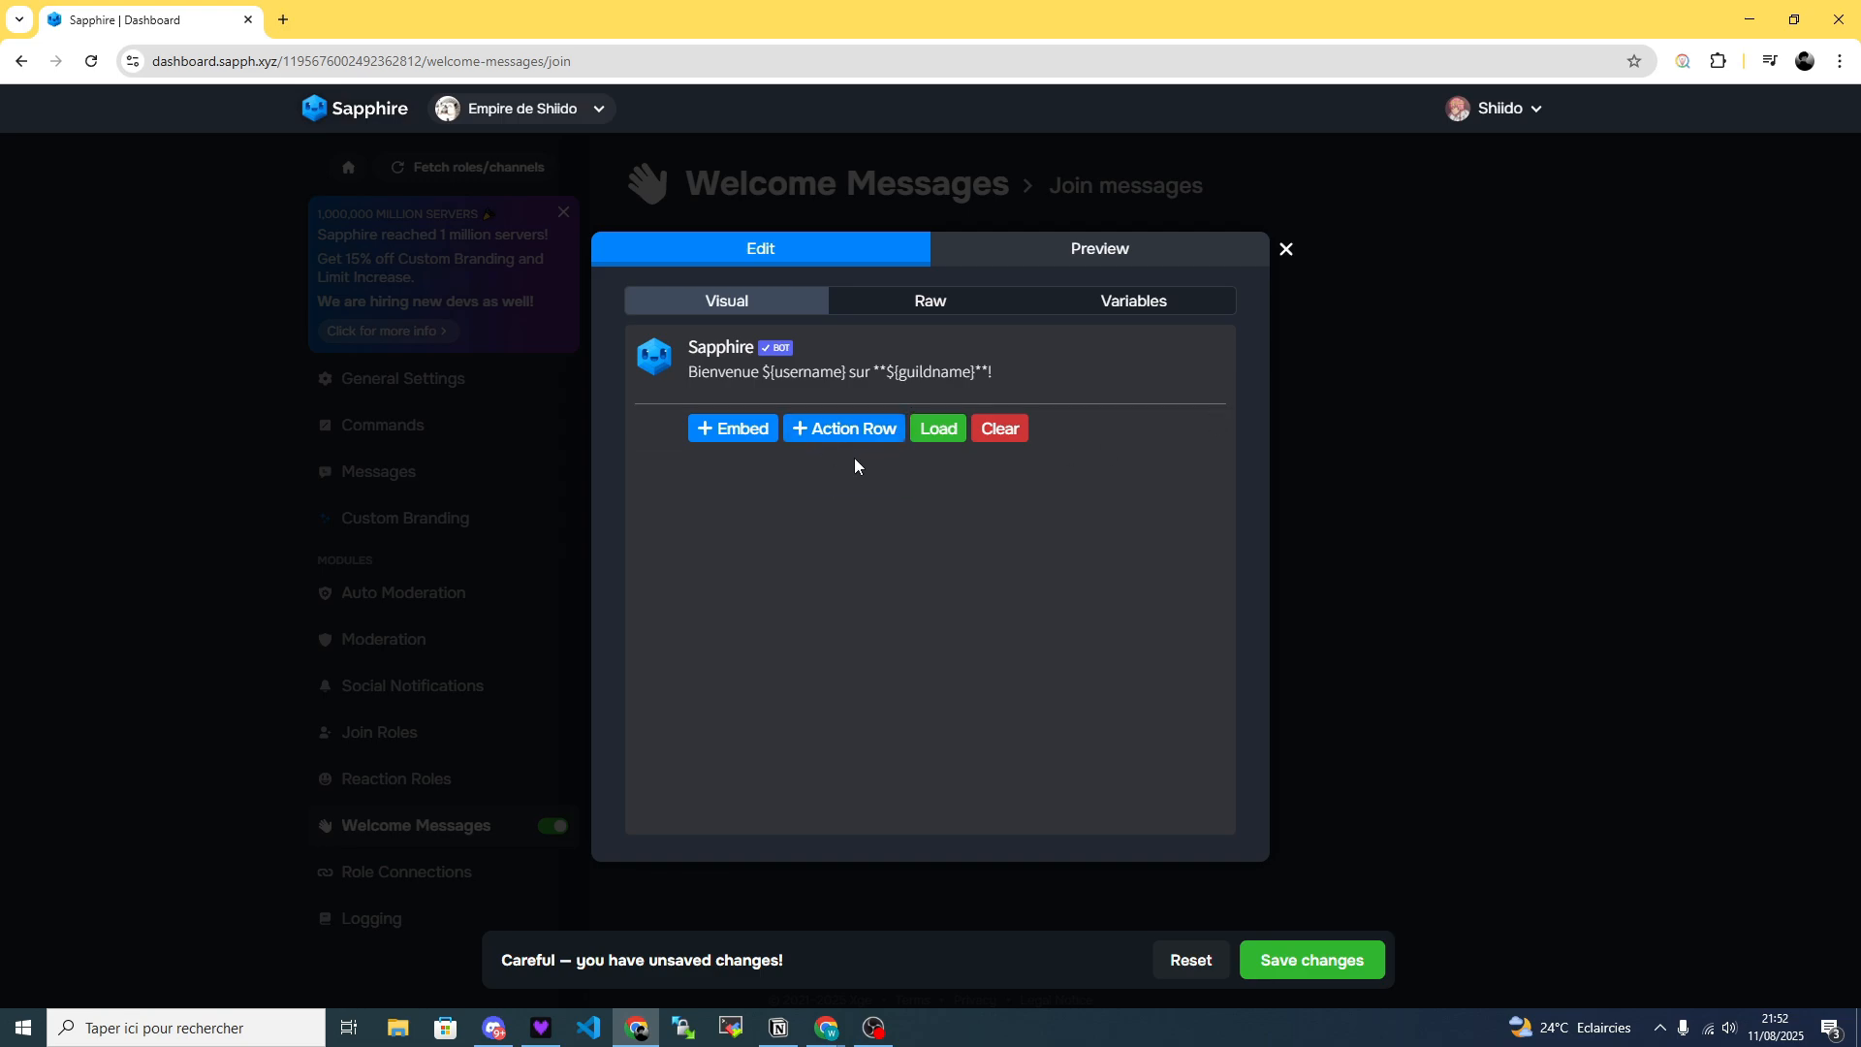
# Add an embed to the message and set its footer text to "Bienvenue sur ${guildname}" using the copied guildname variable.
pyautogui.click(716, 430)
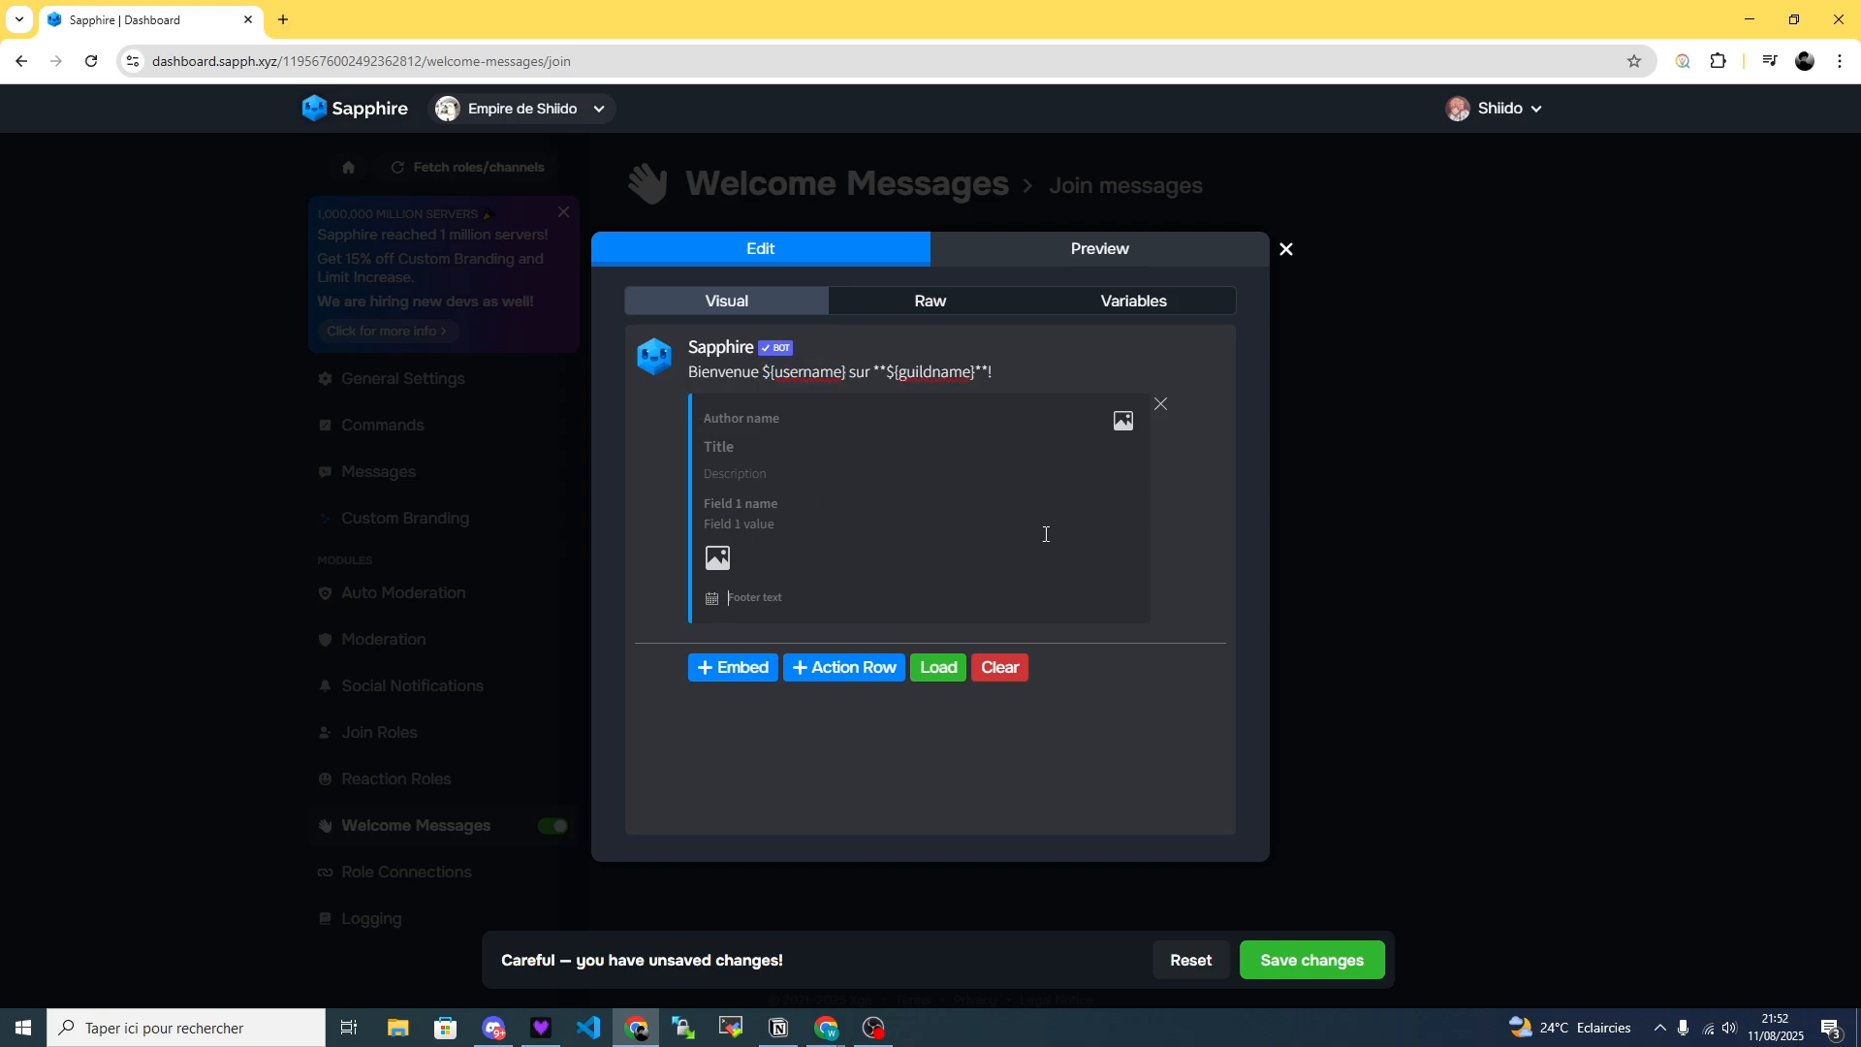
pyautogui.click(1134, 306)
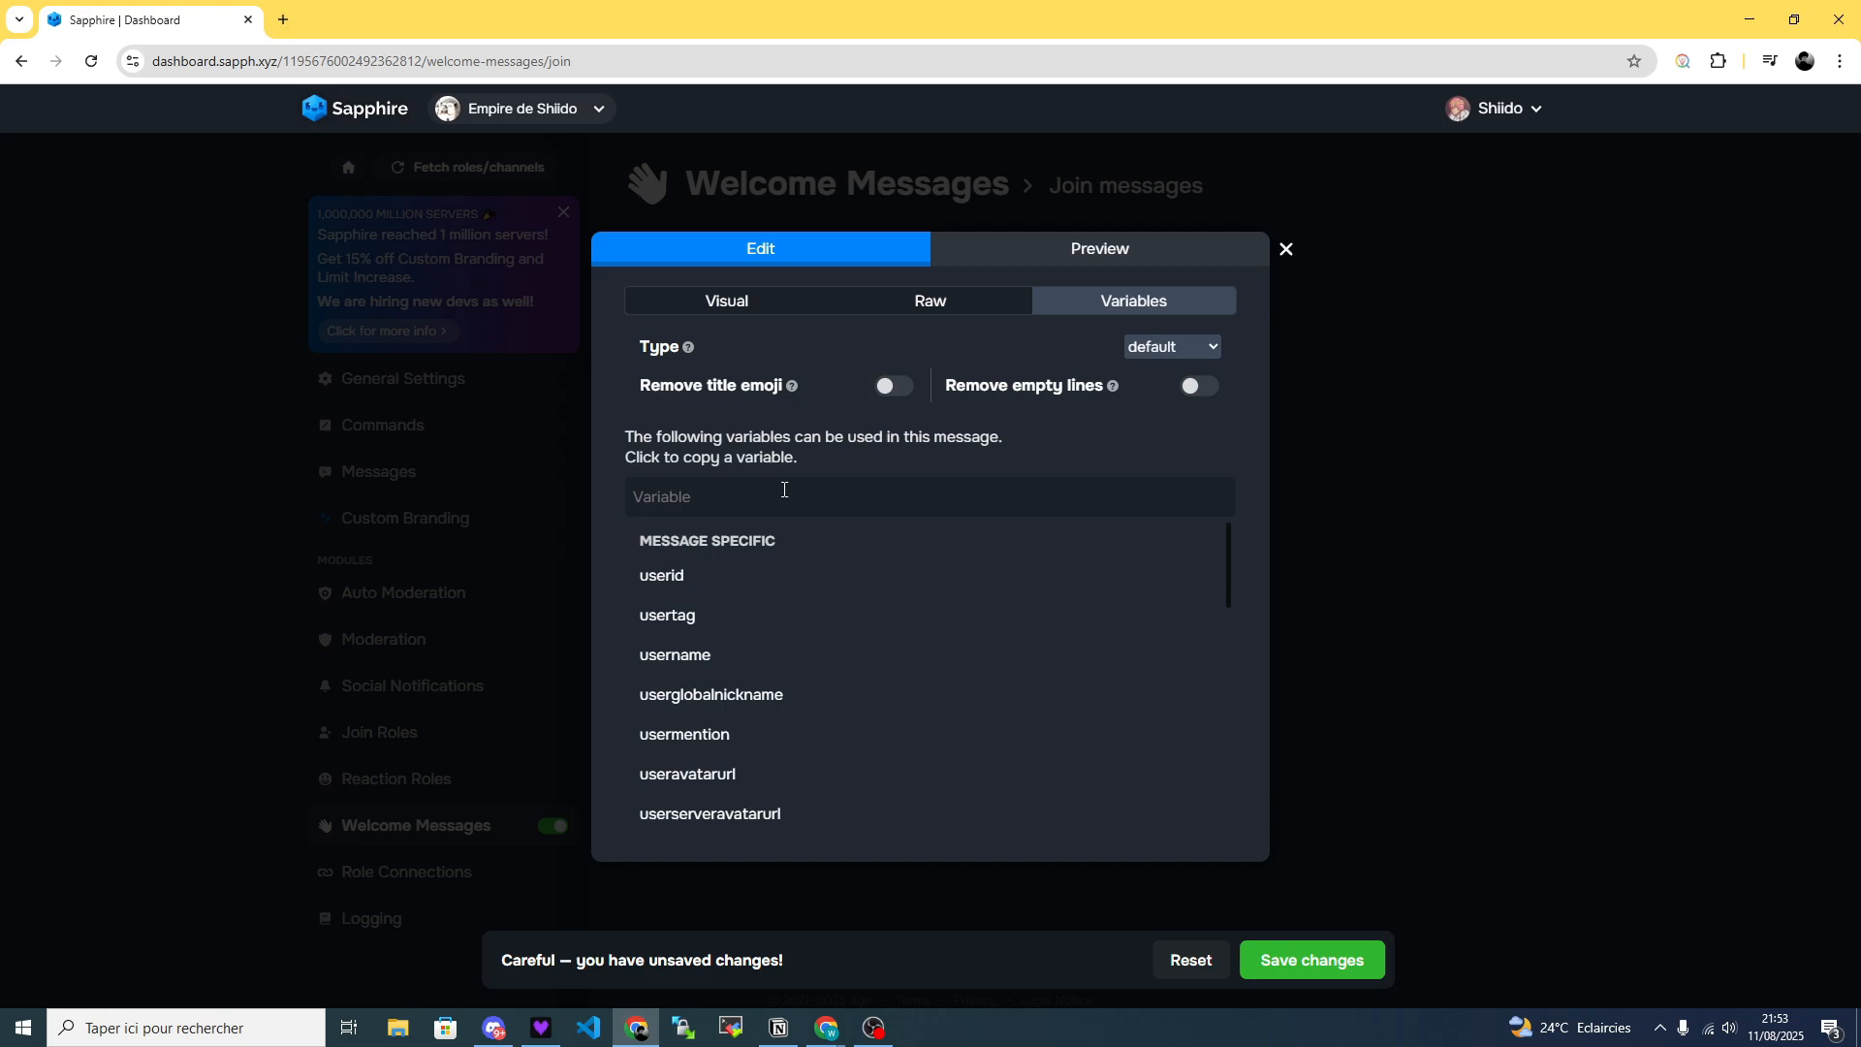
pyautogui.scroll(-3, 686, 606)
pyautogui.scroll(-10, 687, 606)
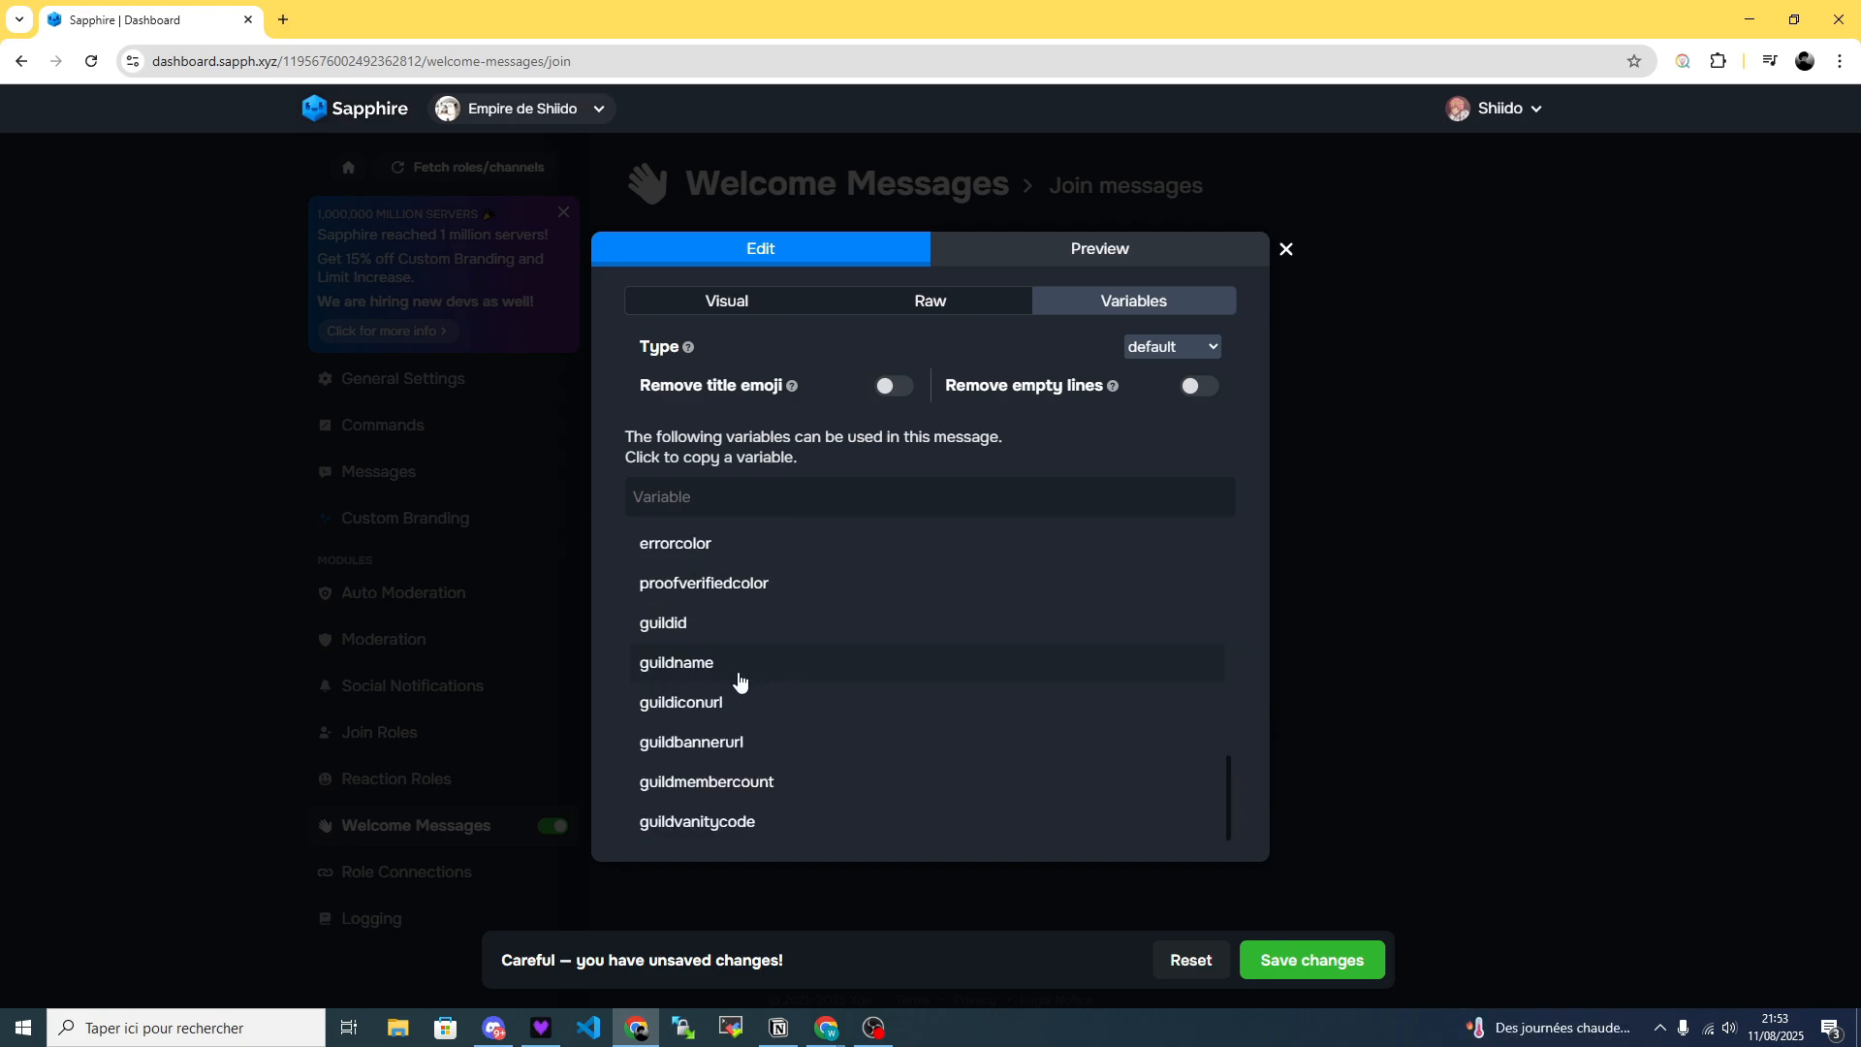
pyautogui.click(703, 667)
pyautogui.click(728, 303)
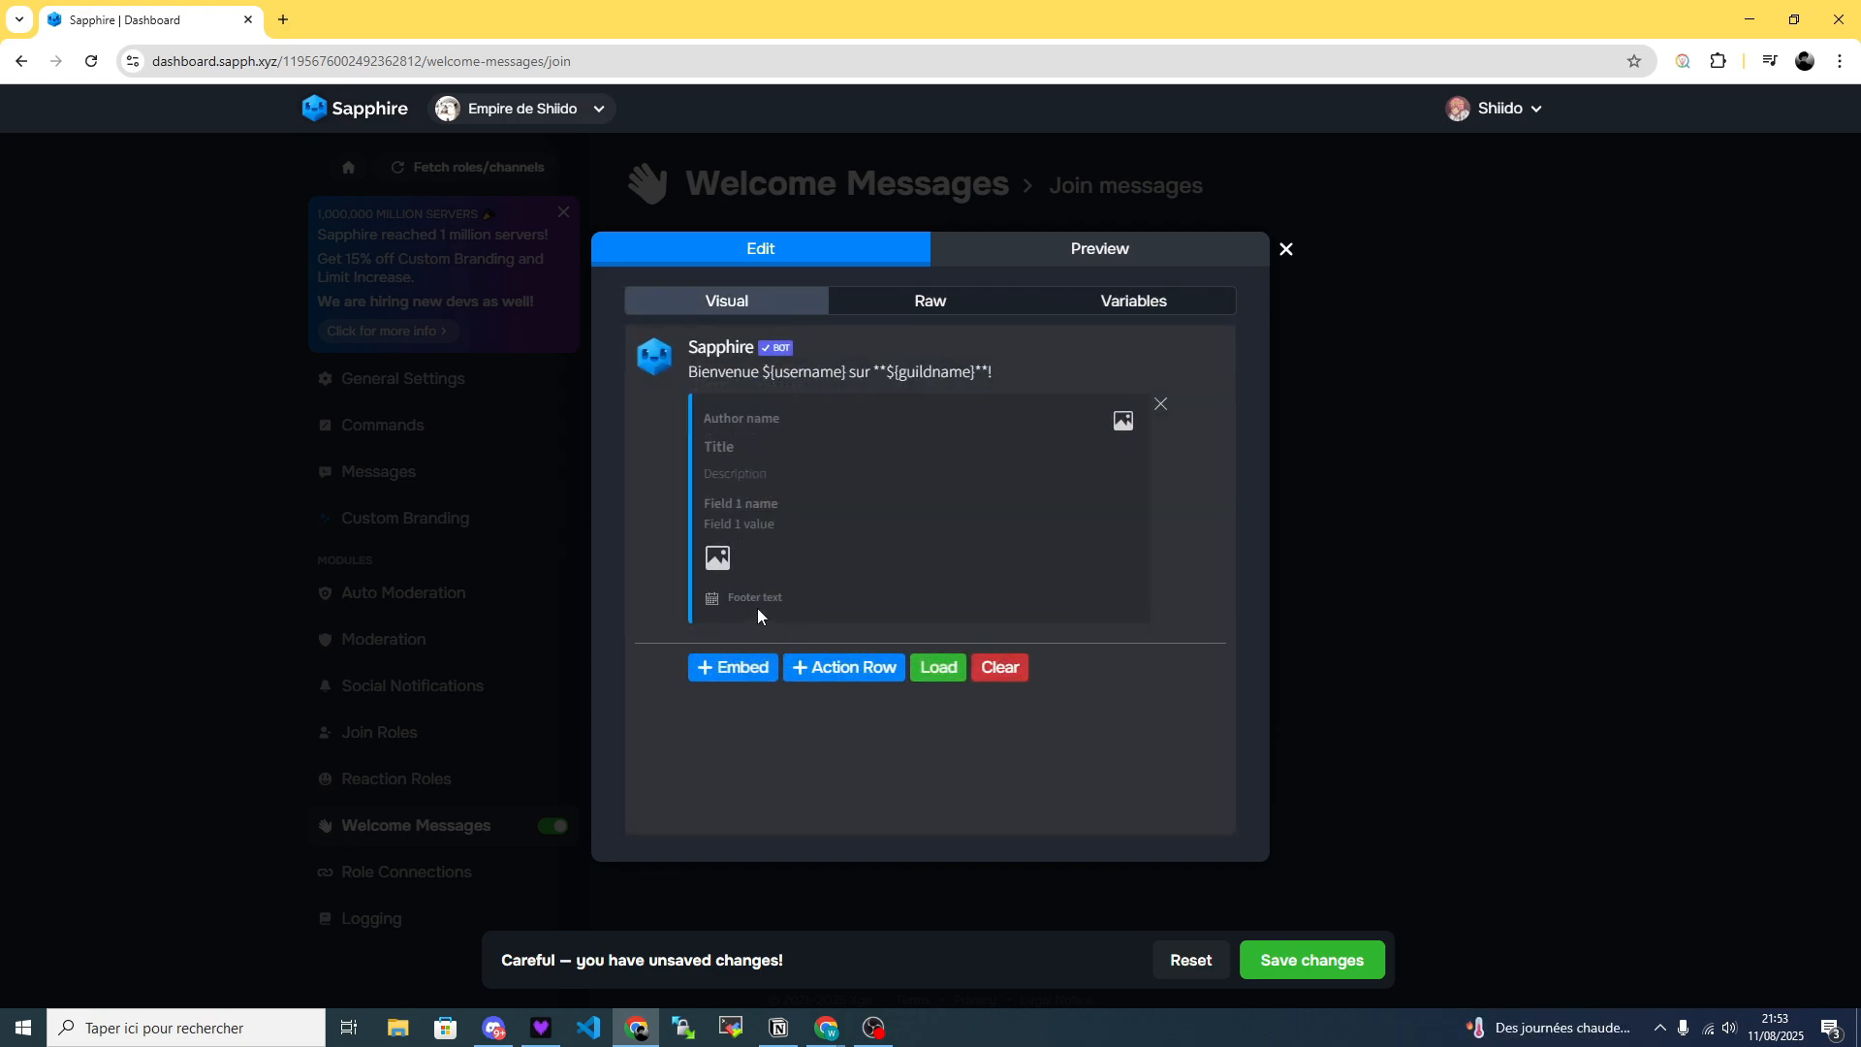
pyautogui.hotkey('ctrl', 'v')
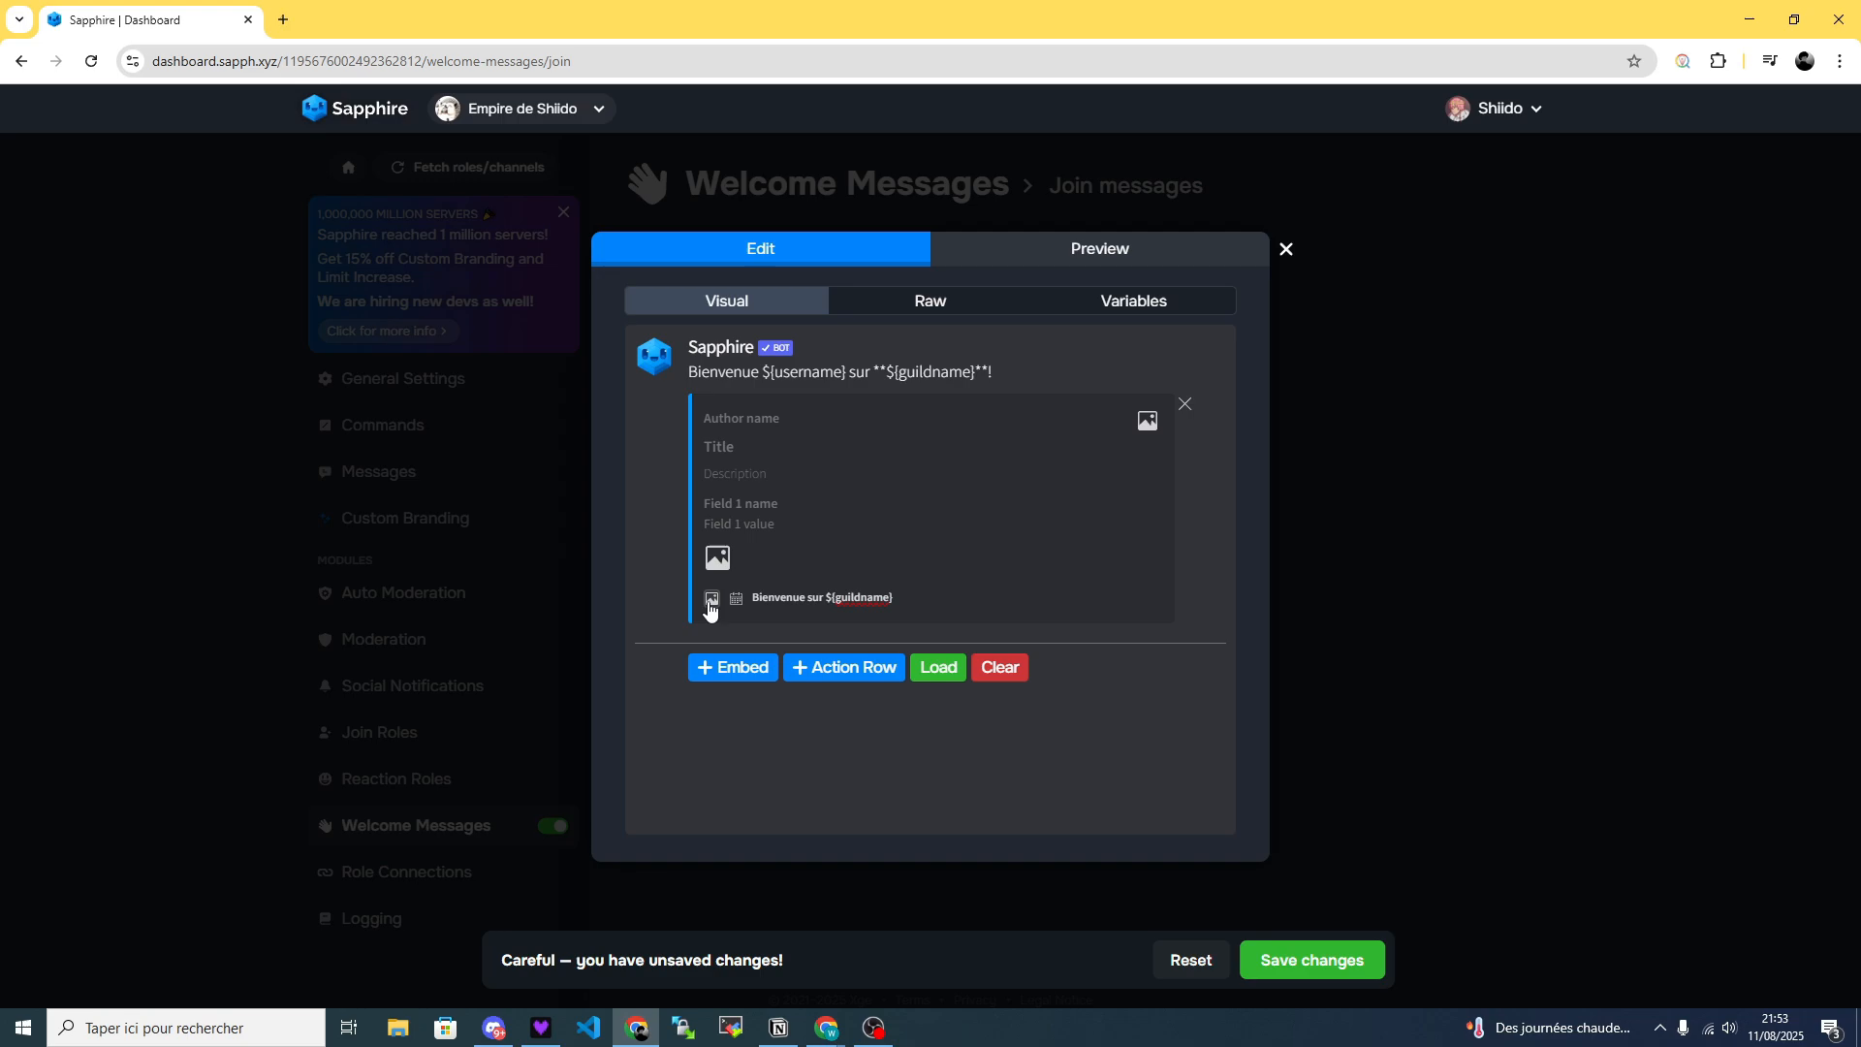
# Set the embed's footer icon to the ${guildiconurl} variable copied from the variables list.
pyautogui.click(712, 599)
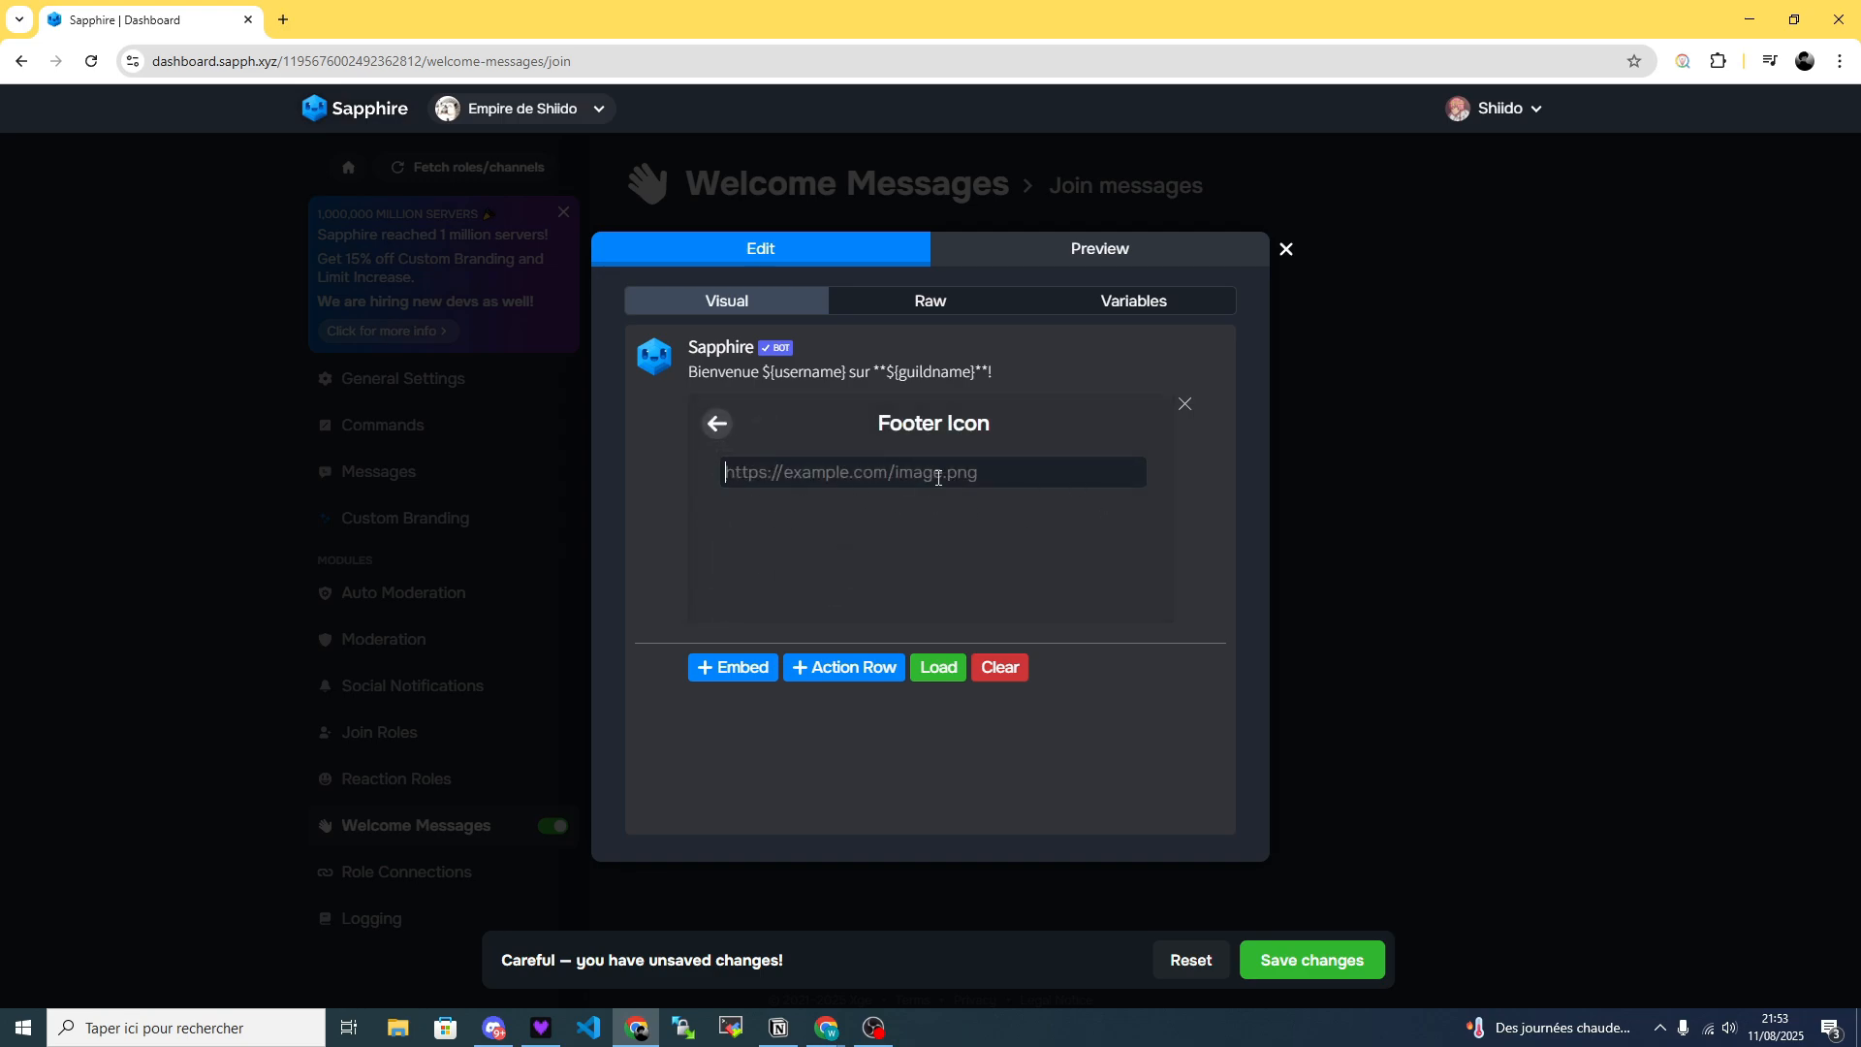
pyautogui.click(1134, 301)
pyautogui.scroll(-10, 775, 601)
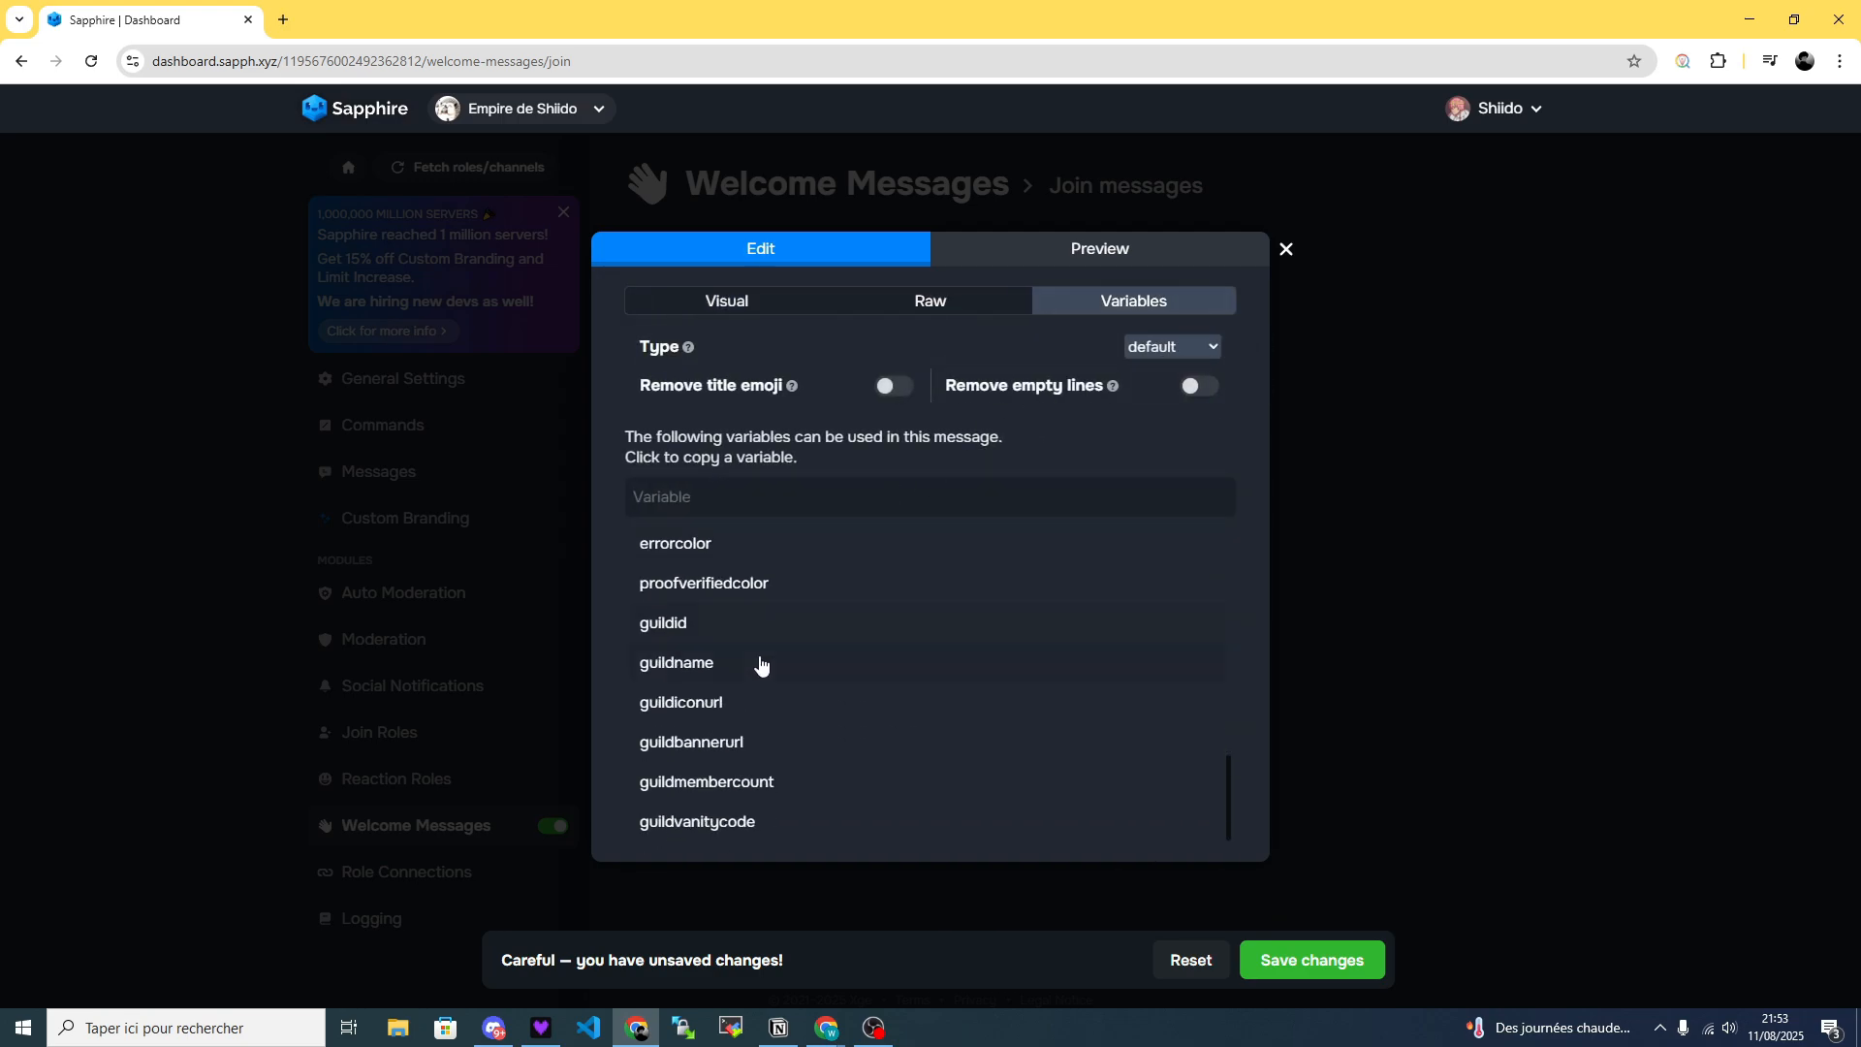
pyautogui.click(703, 716)
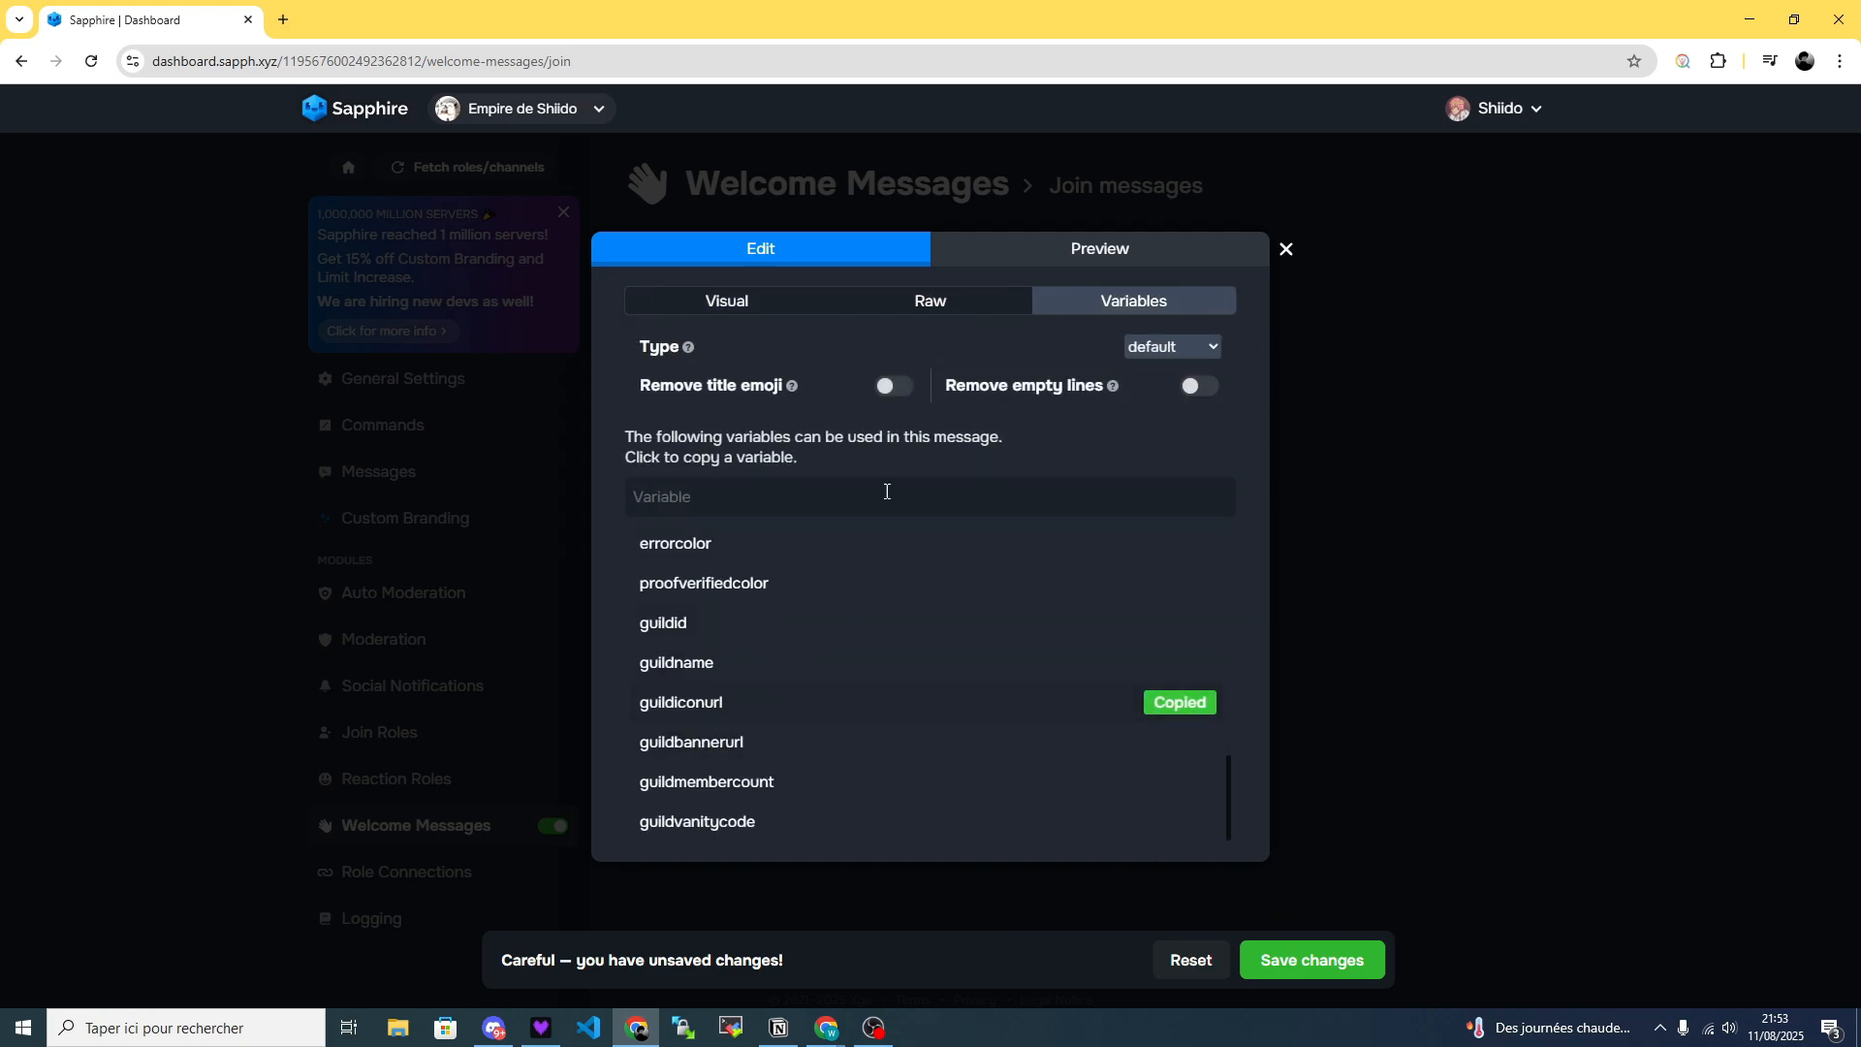
pyautogui.click(733, 302)
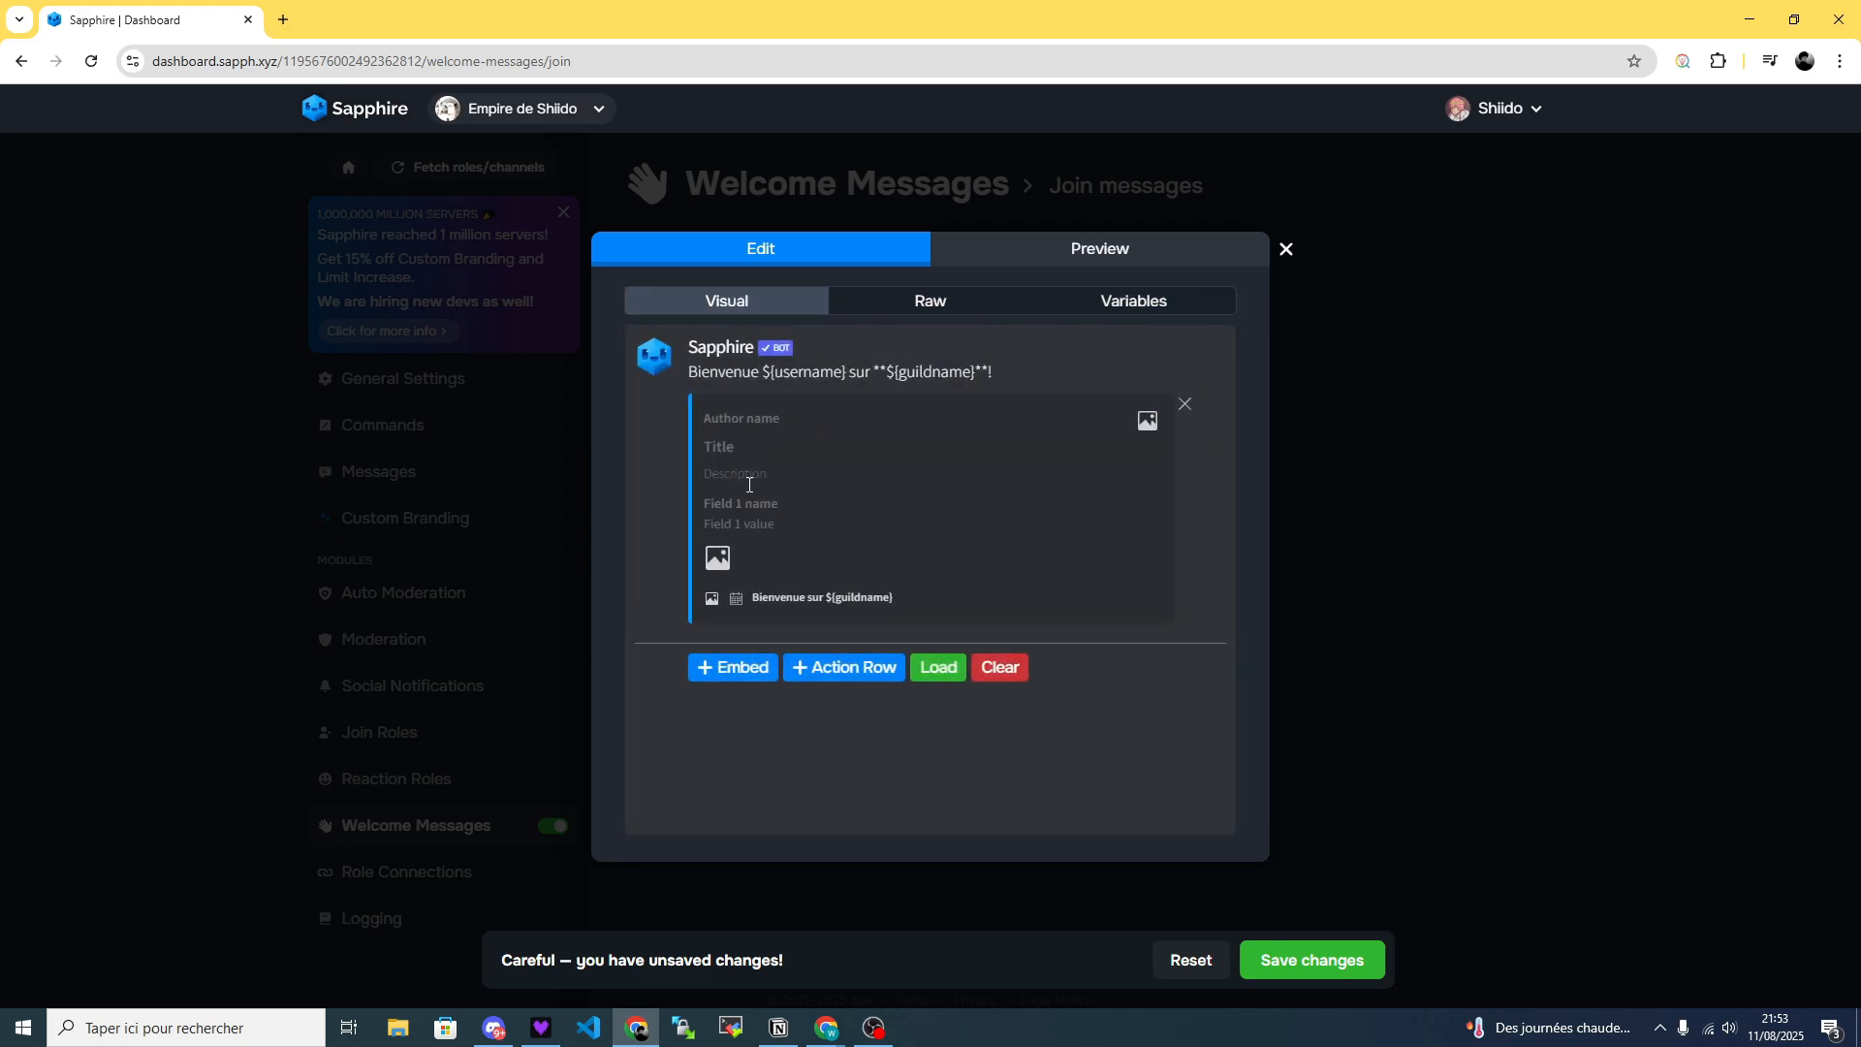
pyautogui.click(713, 598)
pyautogui.click(859, 475)
pyautogui.hotkey('ctrl', 'v')
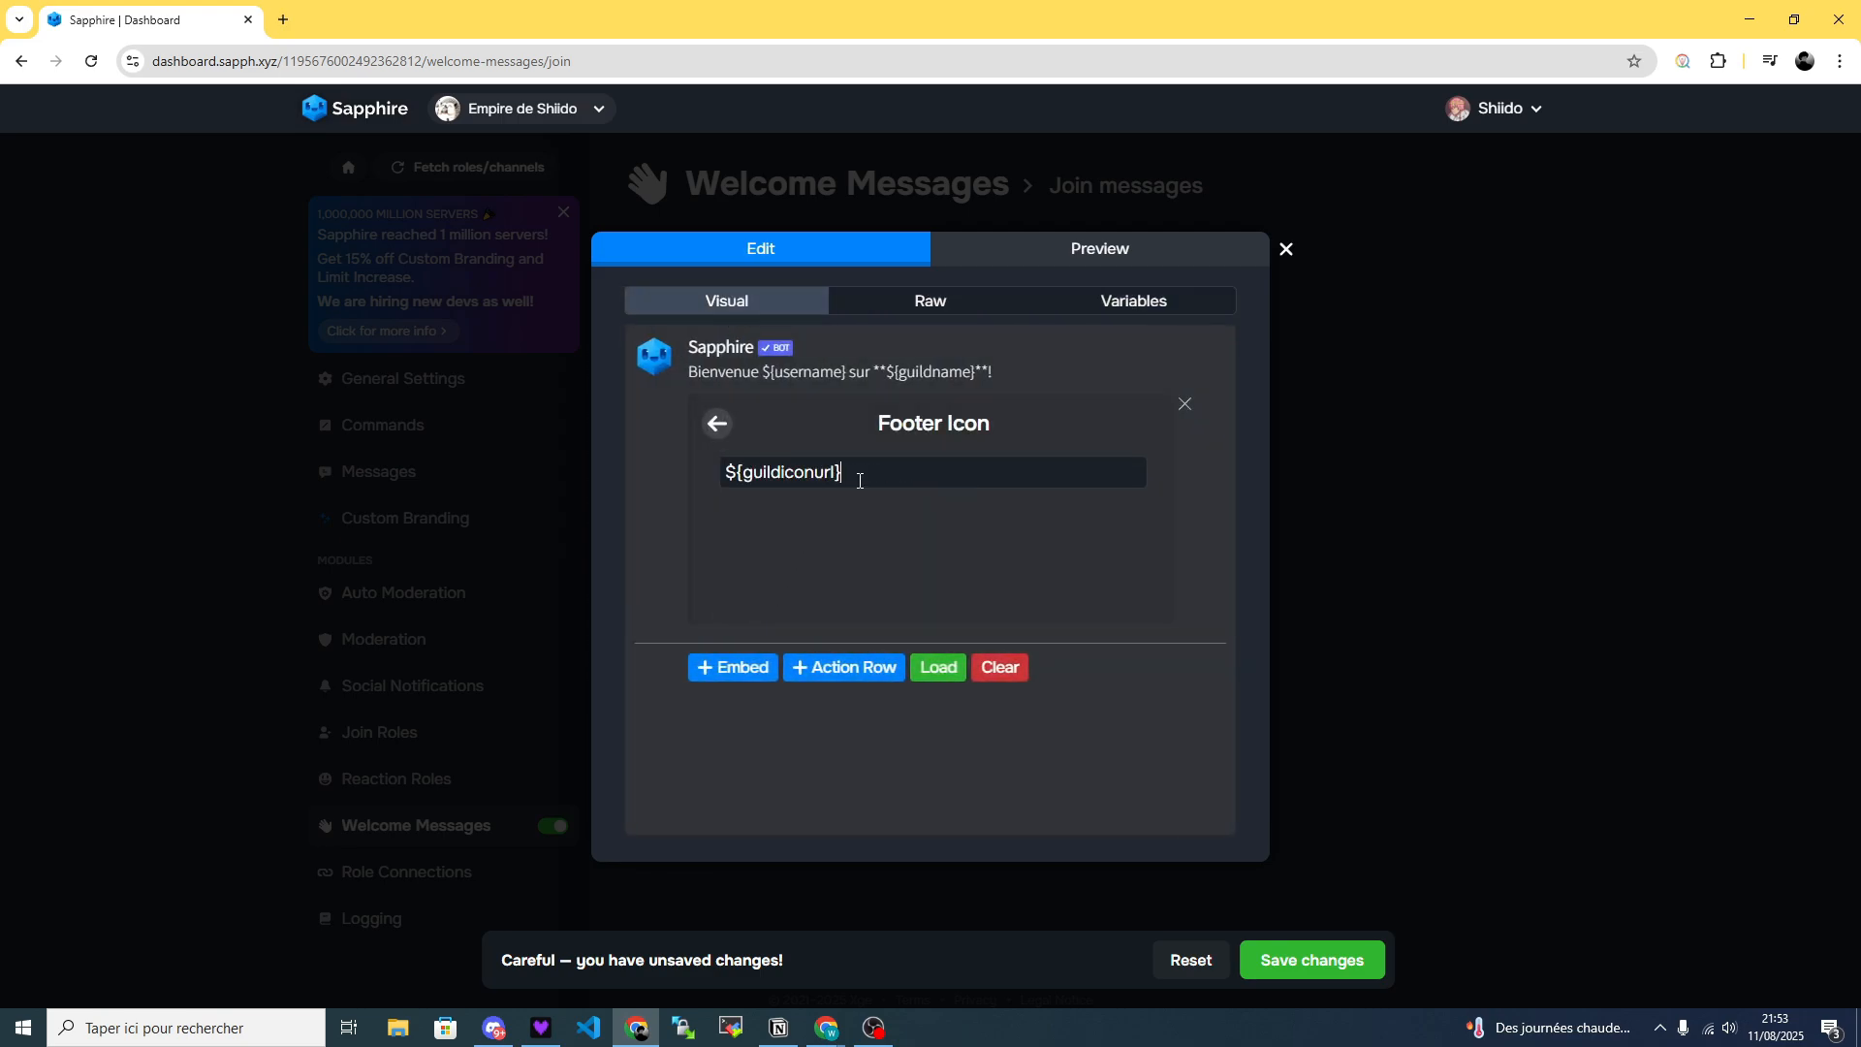
pyautogui.click(718, 414)
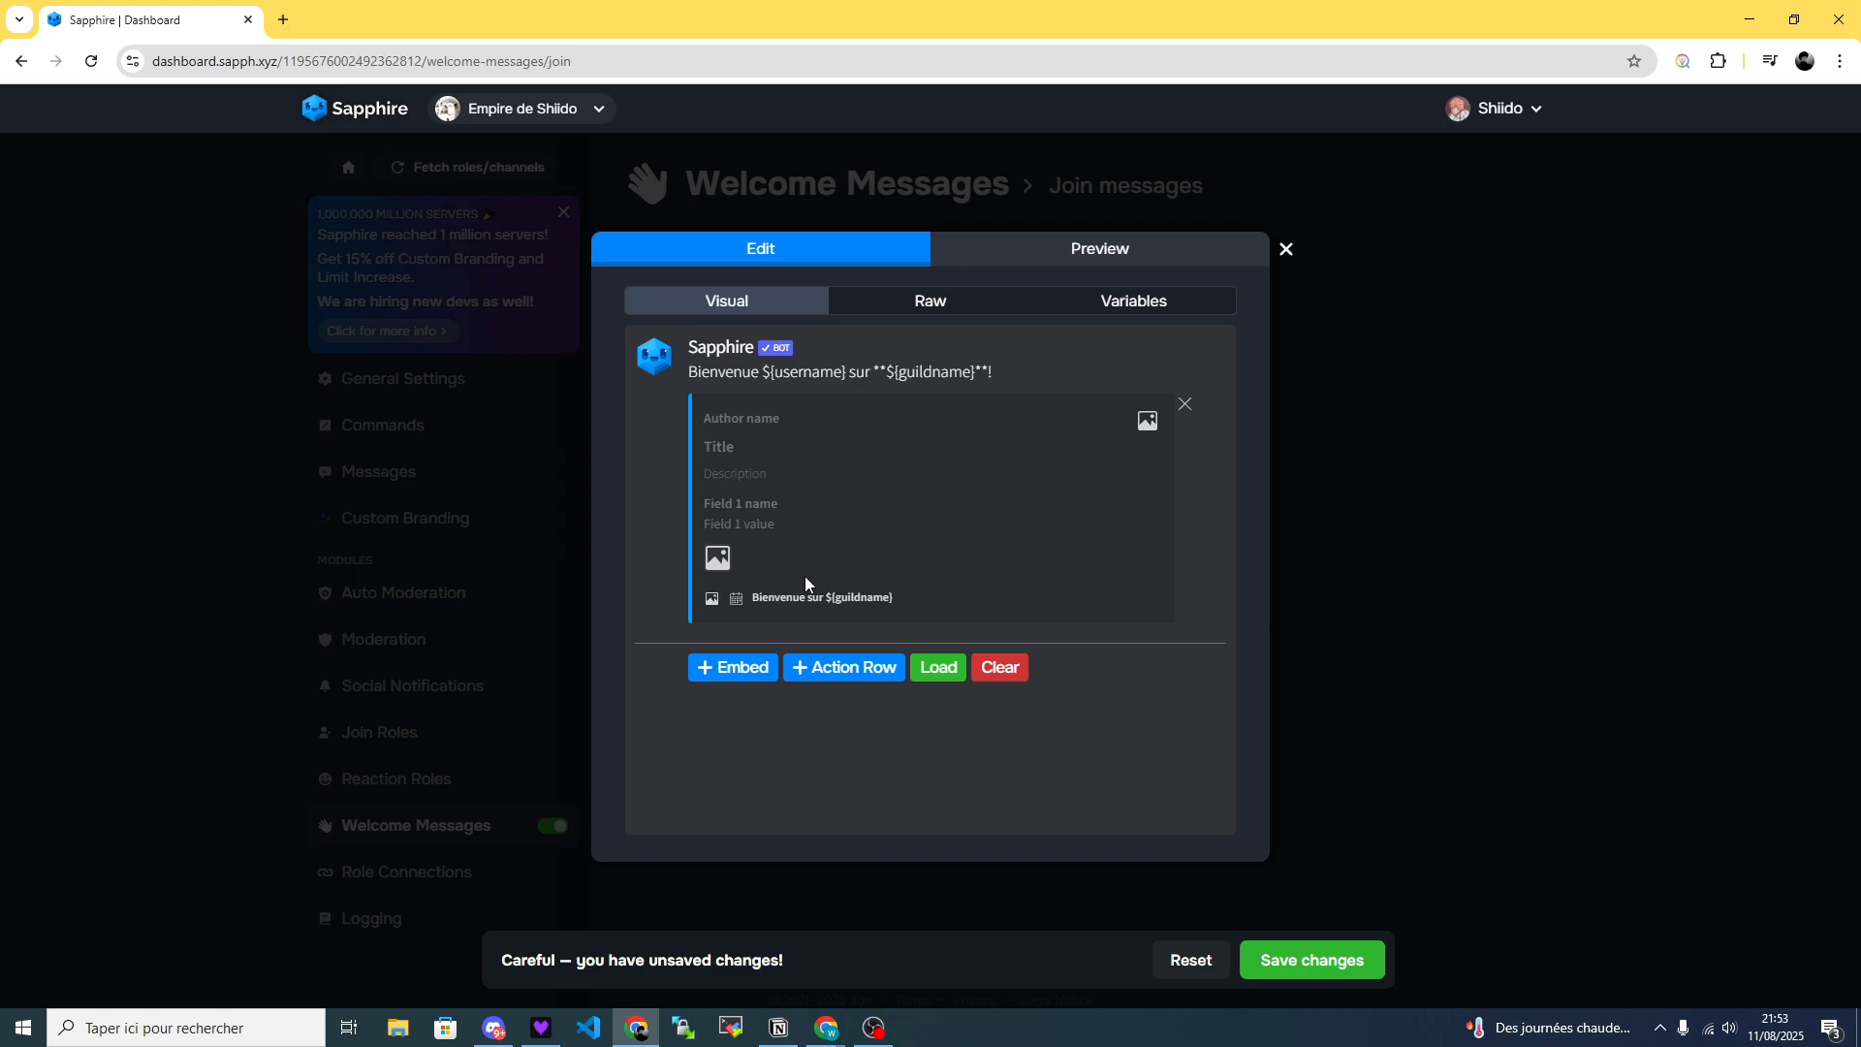
# Set the embed's thumbnail image to the ${guildiconurl} variable.
pyautogui.click(1147, 439)
pyautogui.click(1032, 474)
pyautogui.hotkey('ctrl', 'v')
pyautogui.click(716, 419)
# Set the embed's author name to ${guildname} and its title to "Bienvenue ${usermention}".
pyautogui.moveTo(893, 597); pyautogui.dragTo(829, 597)
pyautogui.click(773, 420)
pyautogui.hotkey('ctrl', 'v')
pyautogui.click(792, 453)
pyautogui.write('Bienvenue')
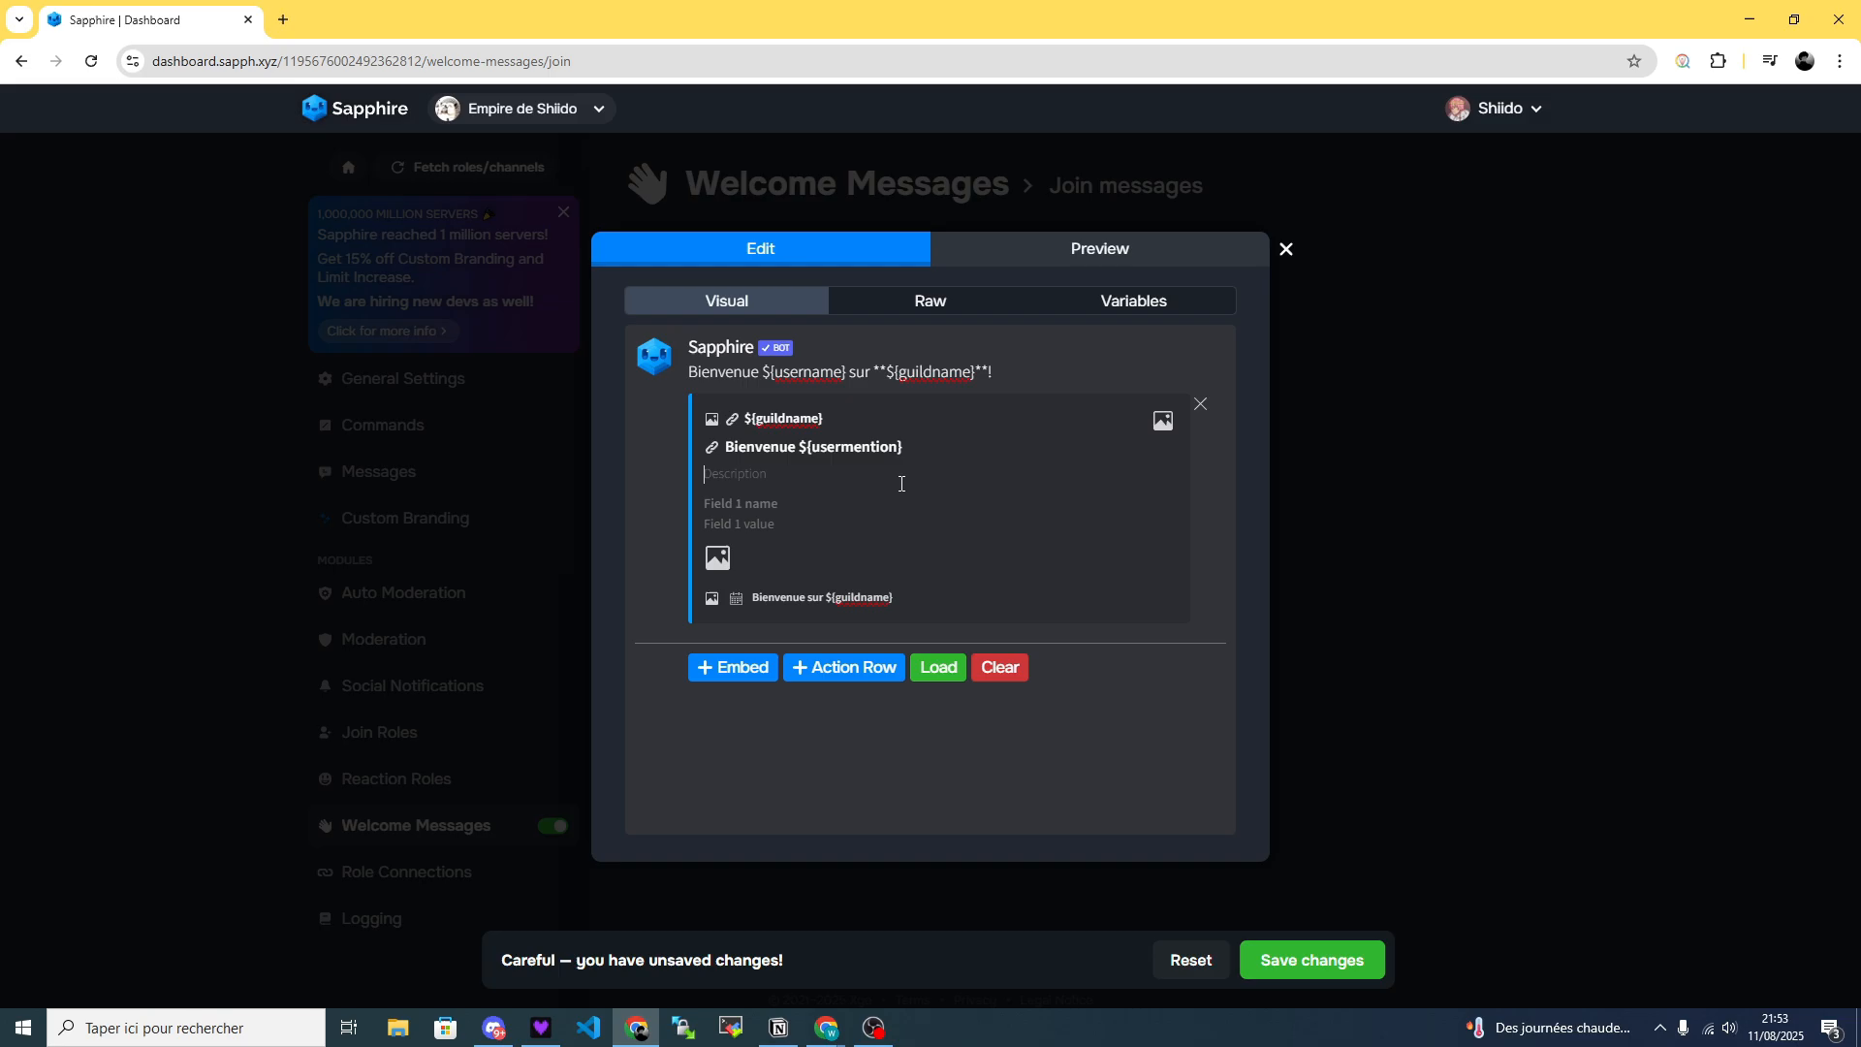
# Switch to Discord, examine the welcome embed in Apprendre-Discord.fr's discussions channel as an example, and return to the Sapphire dashboard.
pyautogui.click(495, 1028)
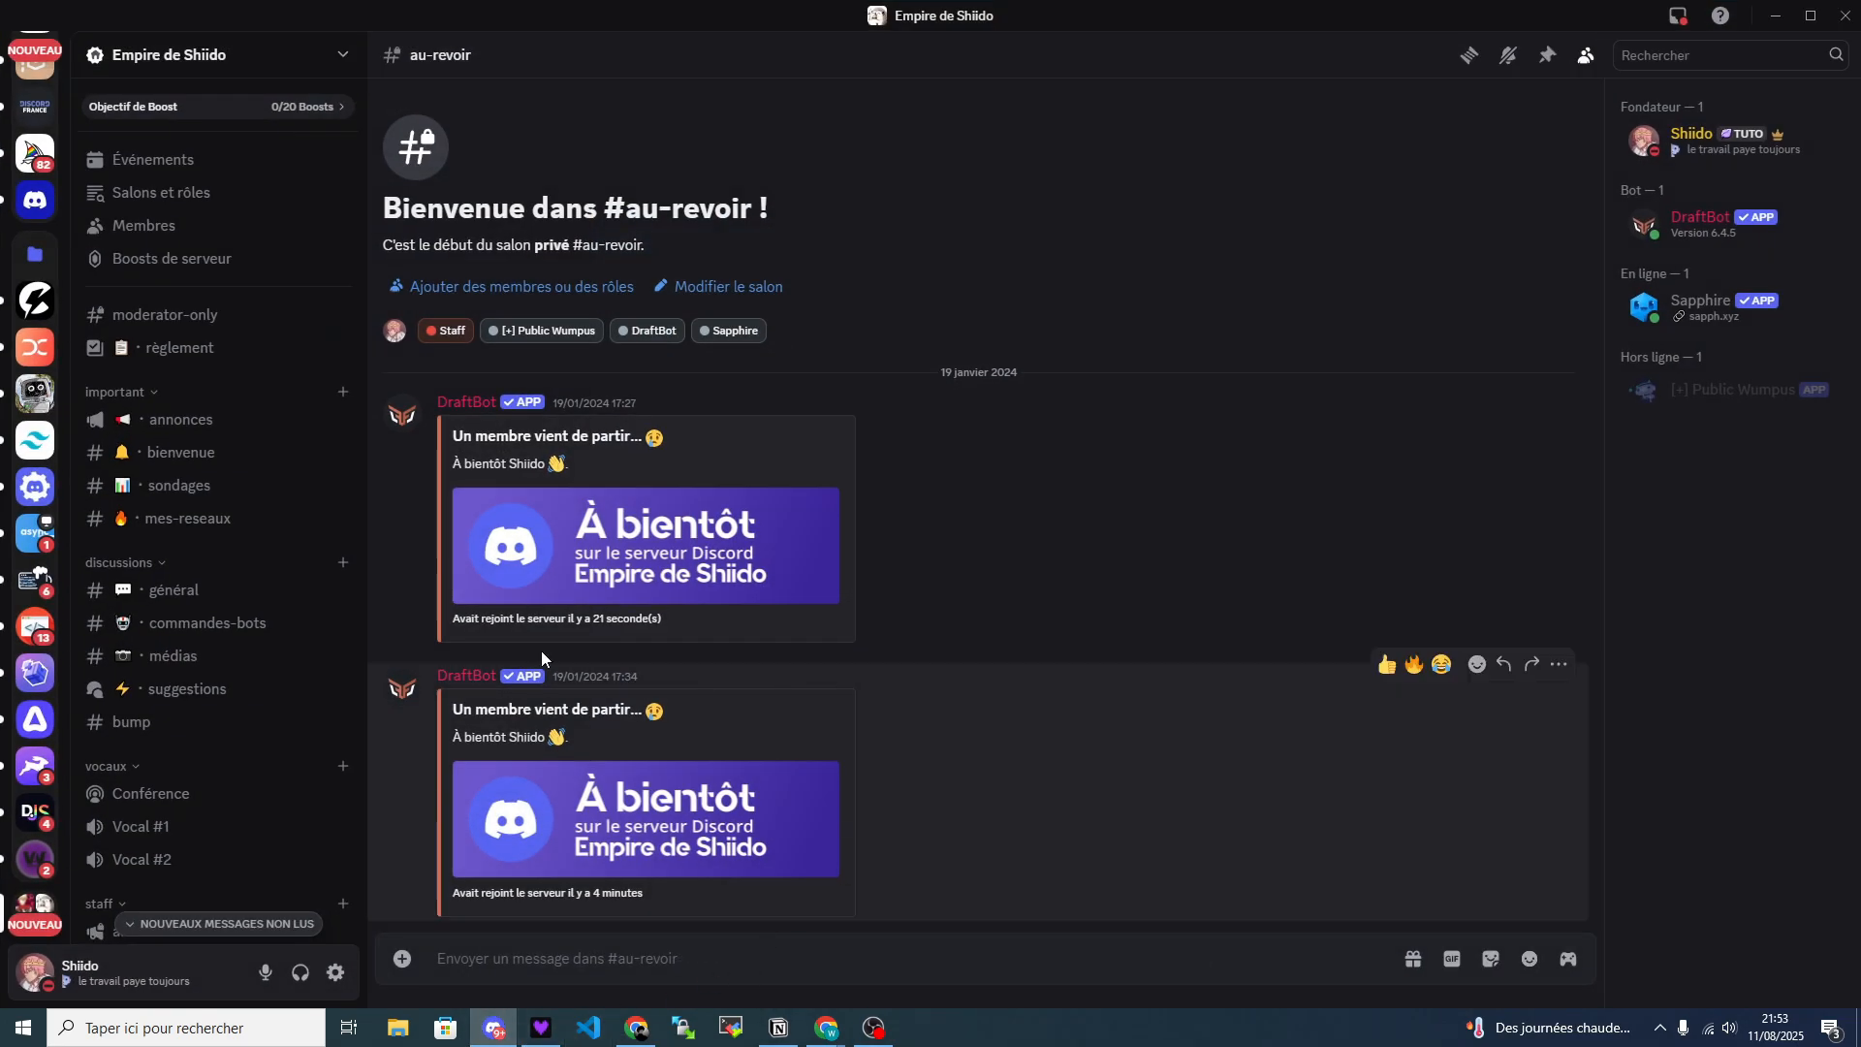
pyautogui.scroll(10, 7, 251)
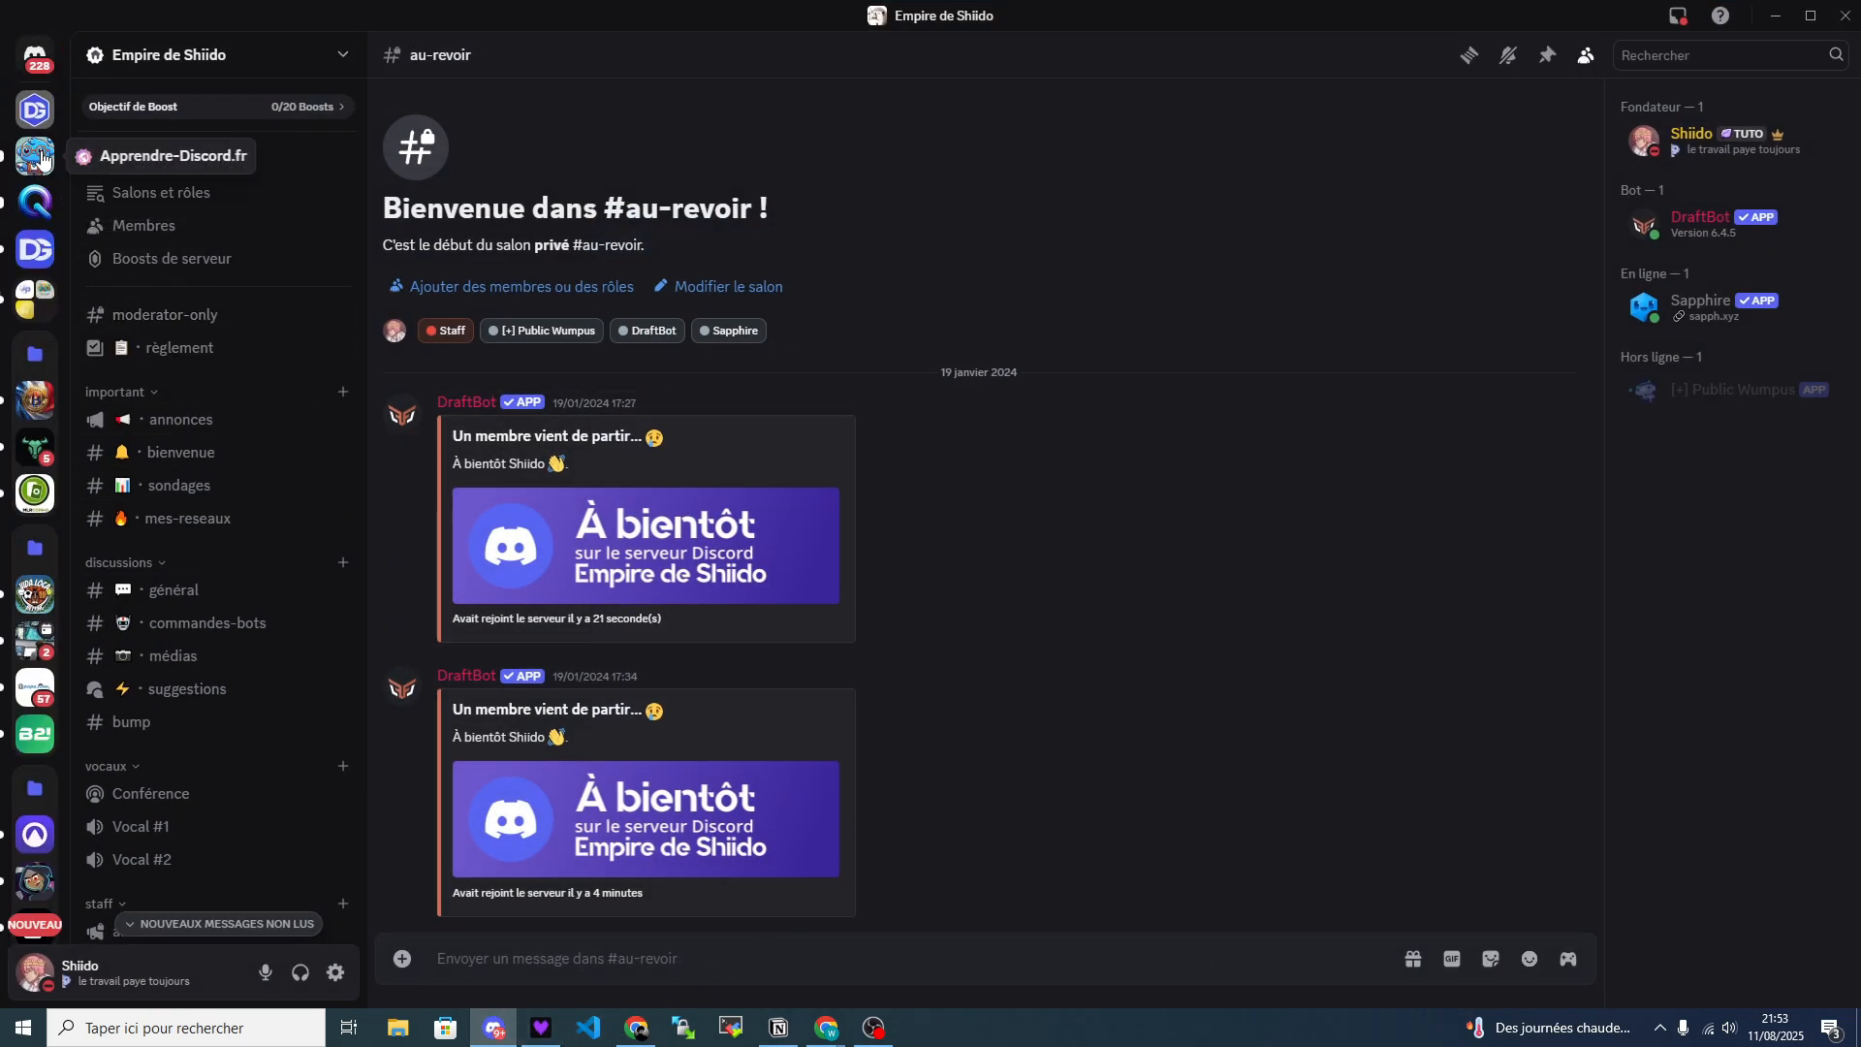
pyautogui.click(34, 155)
pyautogui.moveTo(452, 669); pyautogui.dragTo(718, 773)
pyautogui.click(712, 779)
pyautogui.moveTo(589, 828); pyautogui.dragTo(455, 781)
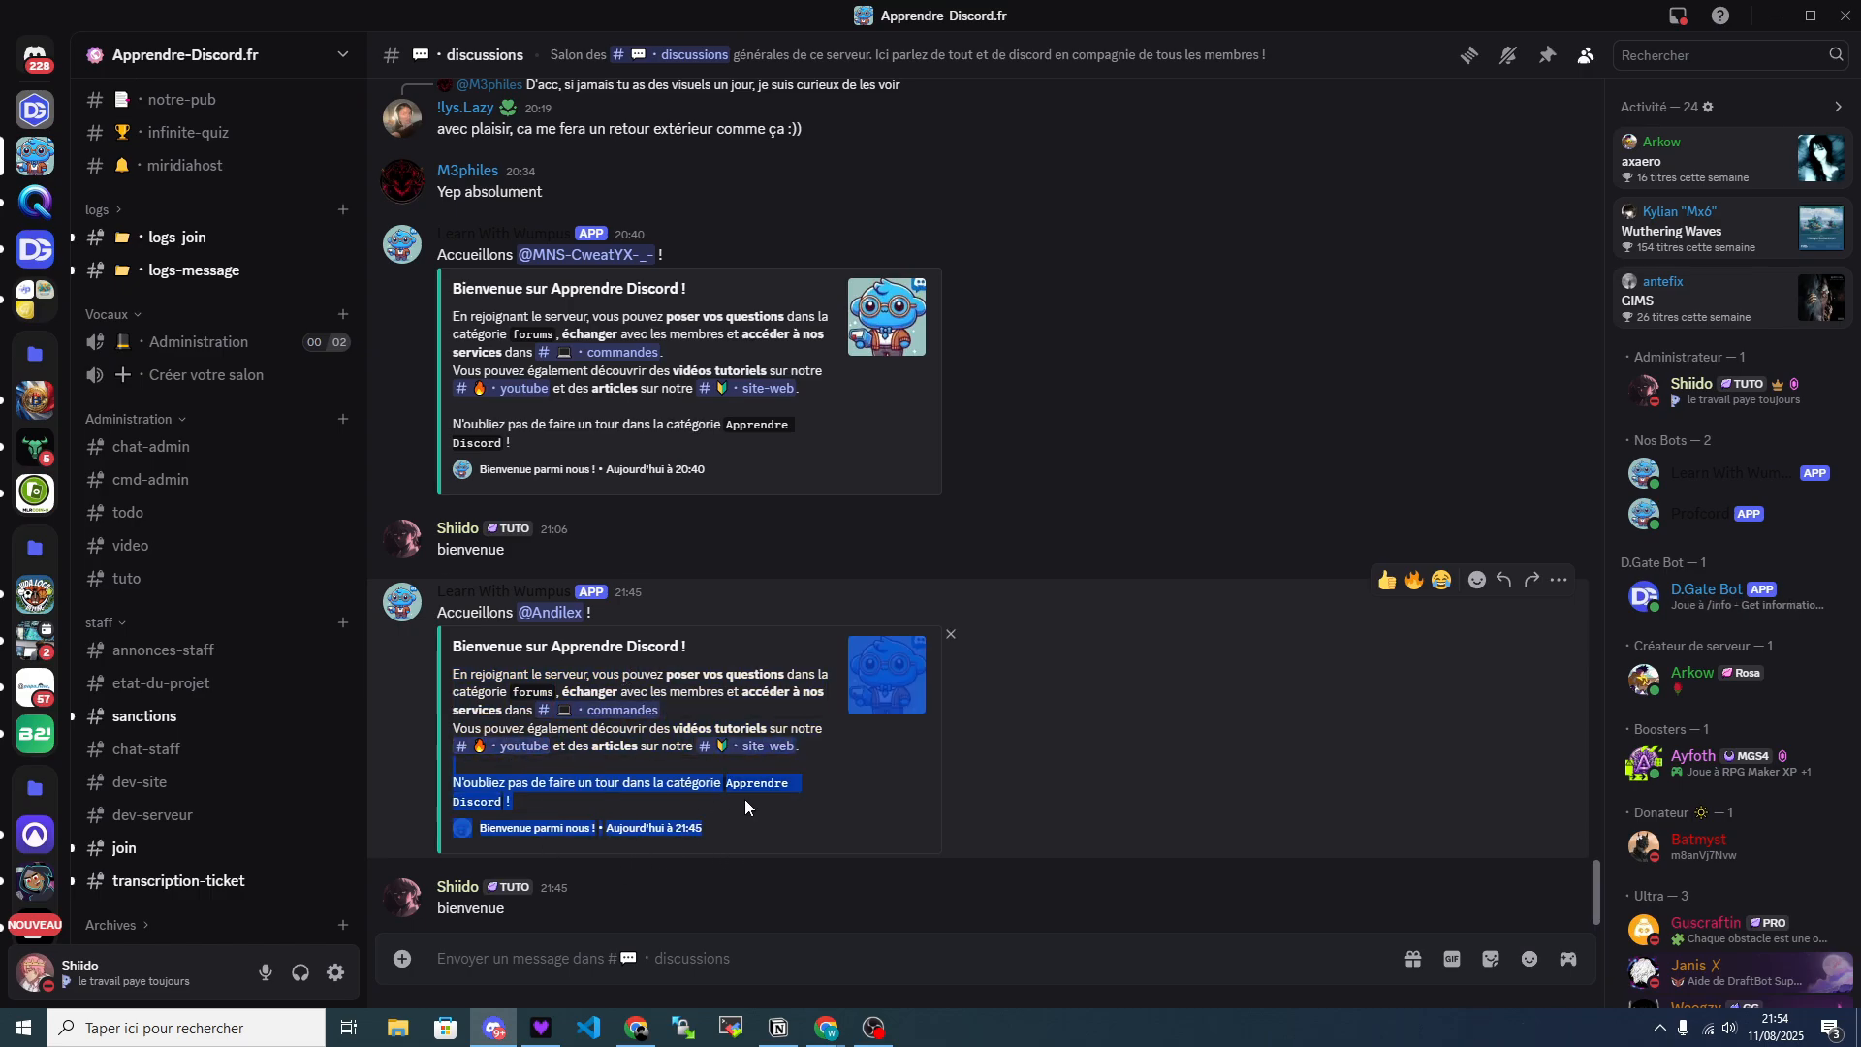
pyautogui.click(825, 863)
pyautogui.click(1776, 15)
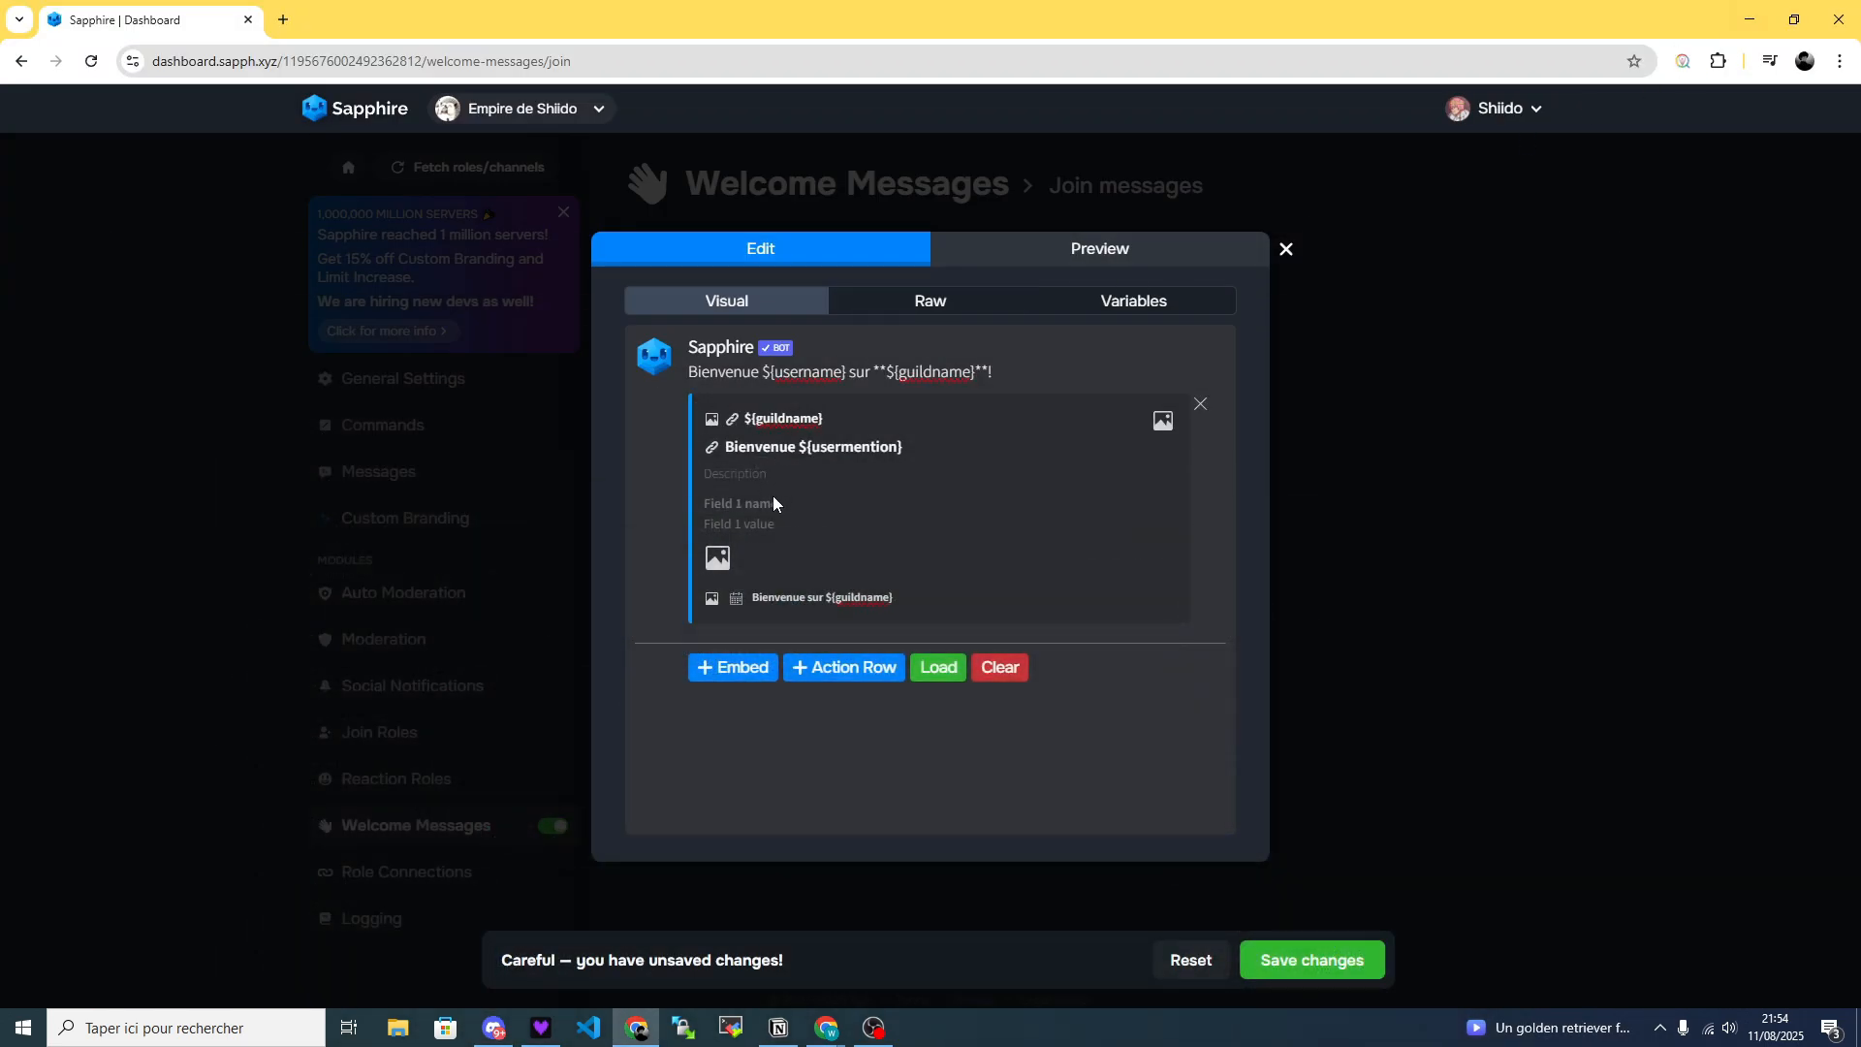
# Set the embed's description to "Description", save the changes, and preview the welcome message before closing its editor.
pyautogui.click(822, 496)
pyautogui.click(1338, 962)
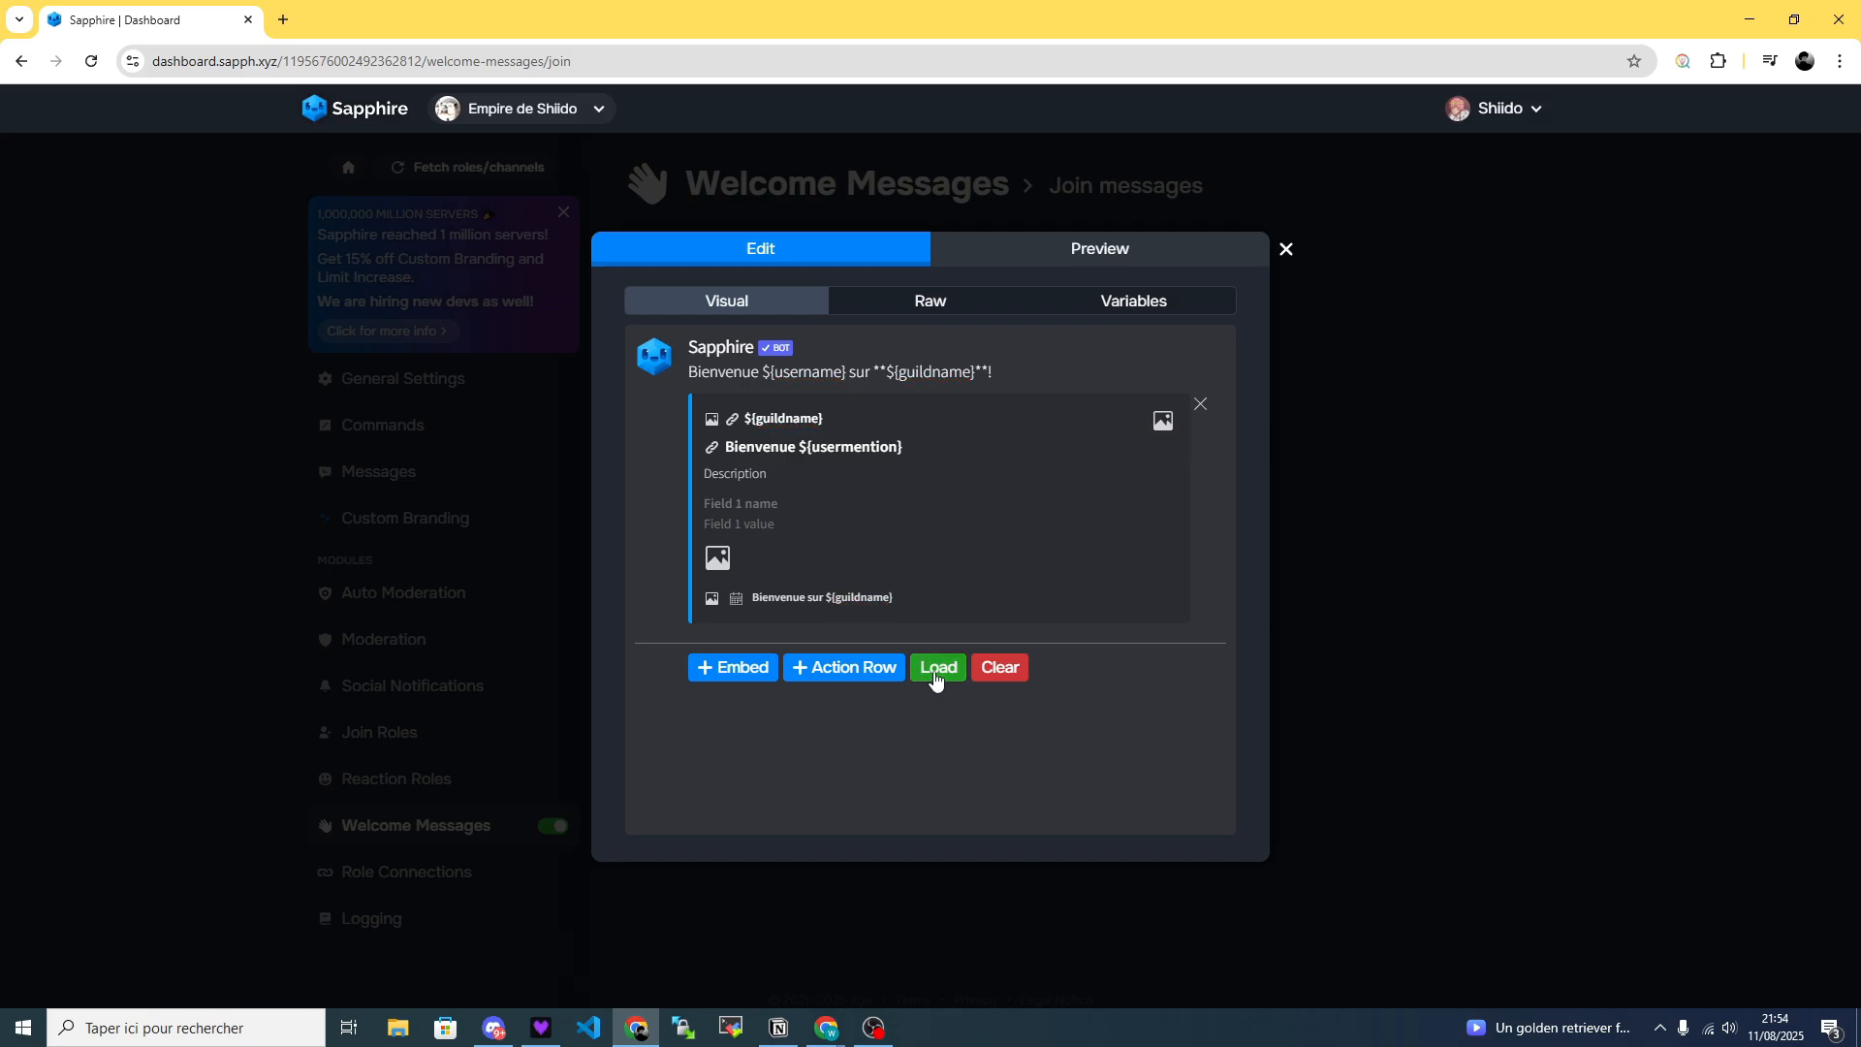
pyautogui.click(937, 672)
pyautogui.click(1067, 250)
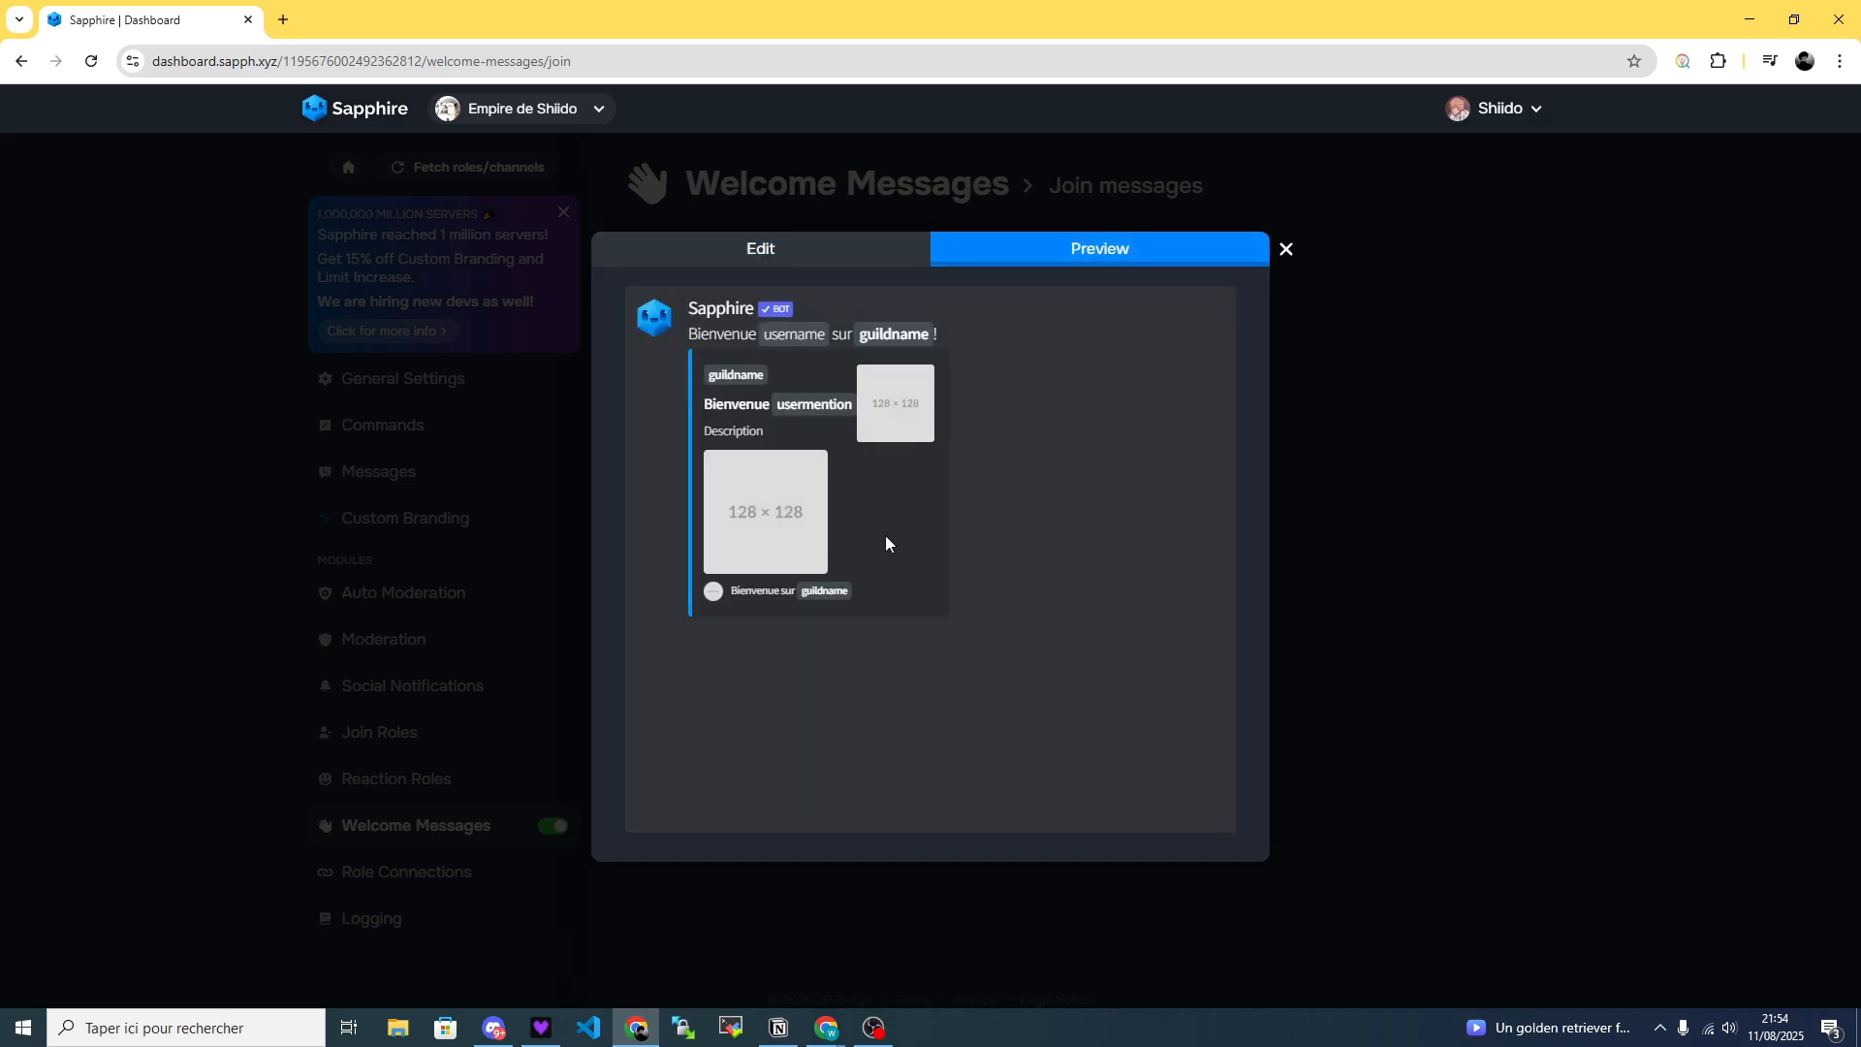
pyautogui.click(1287, 249)
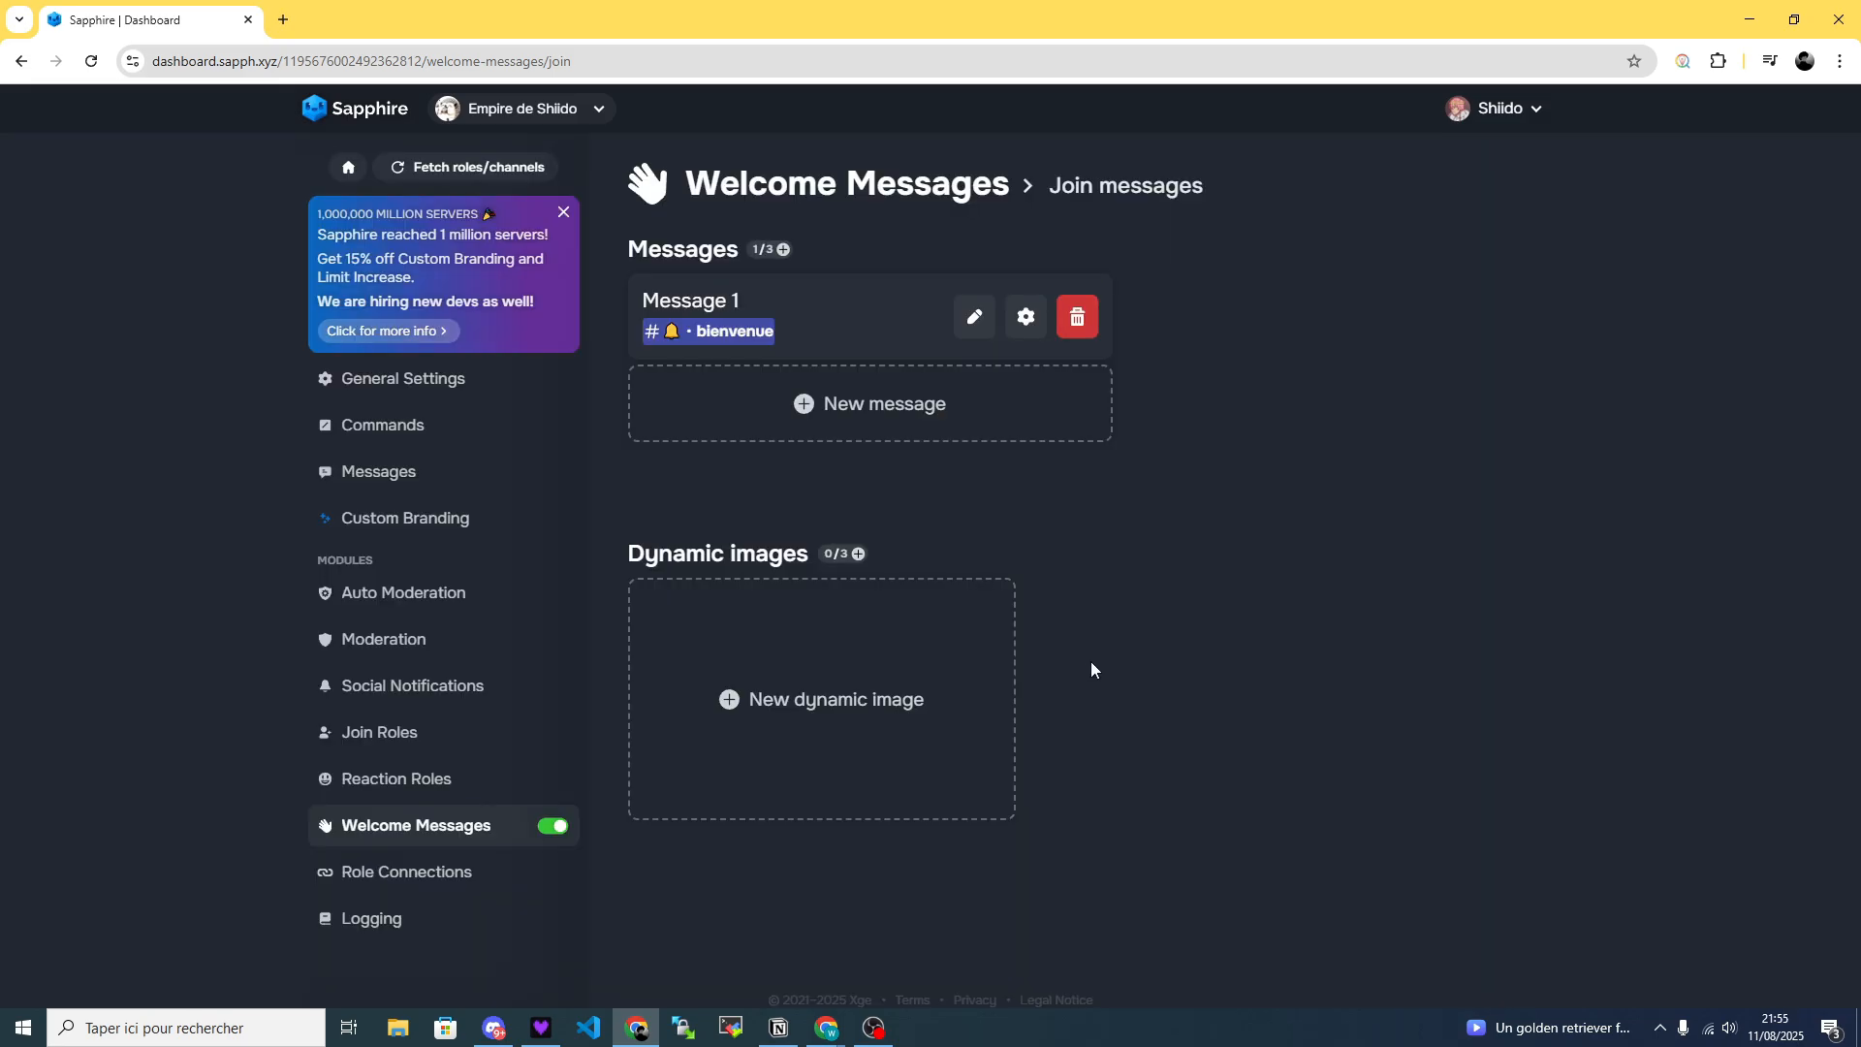
# Create a dynamic image for the join messages, assign it to the large image slot of Message 1's embed, and save.
pyautogui.click(856, 704)
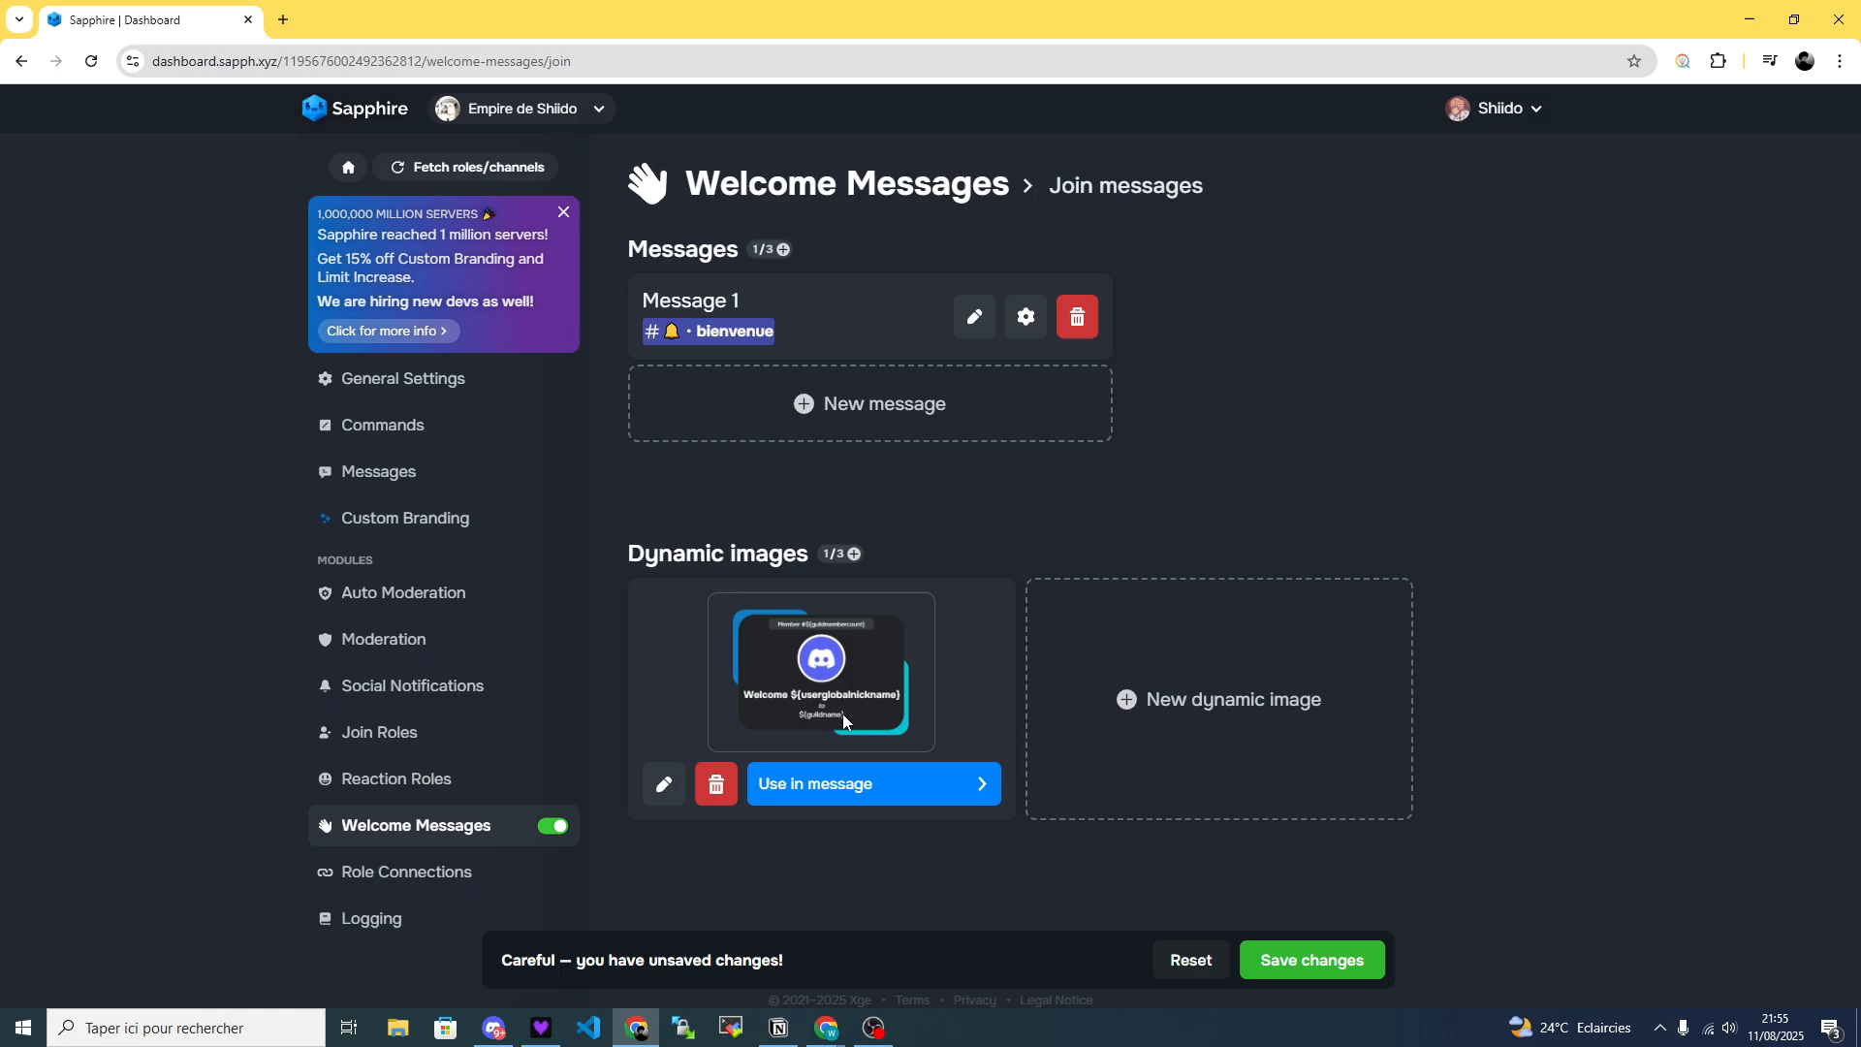
pyautogui.click(863, 783)
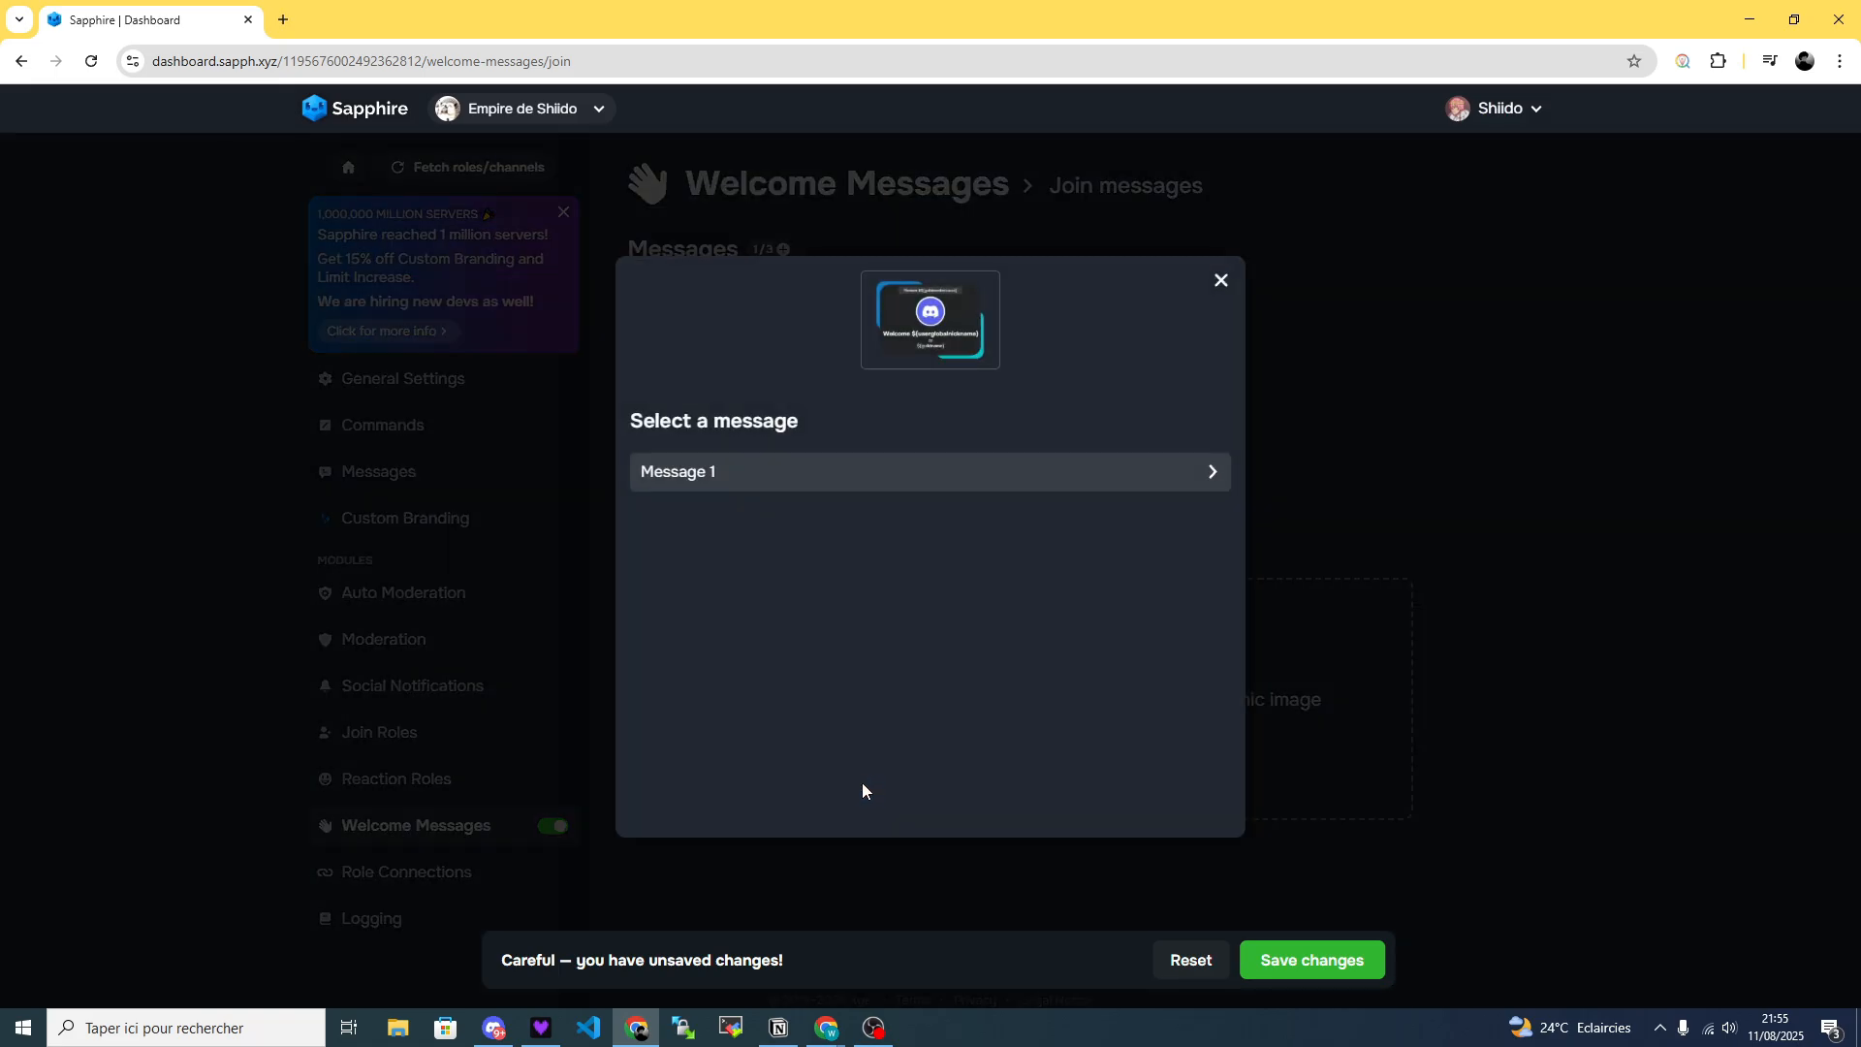
pyautogui.click(797, 475)
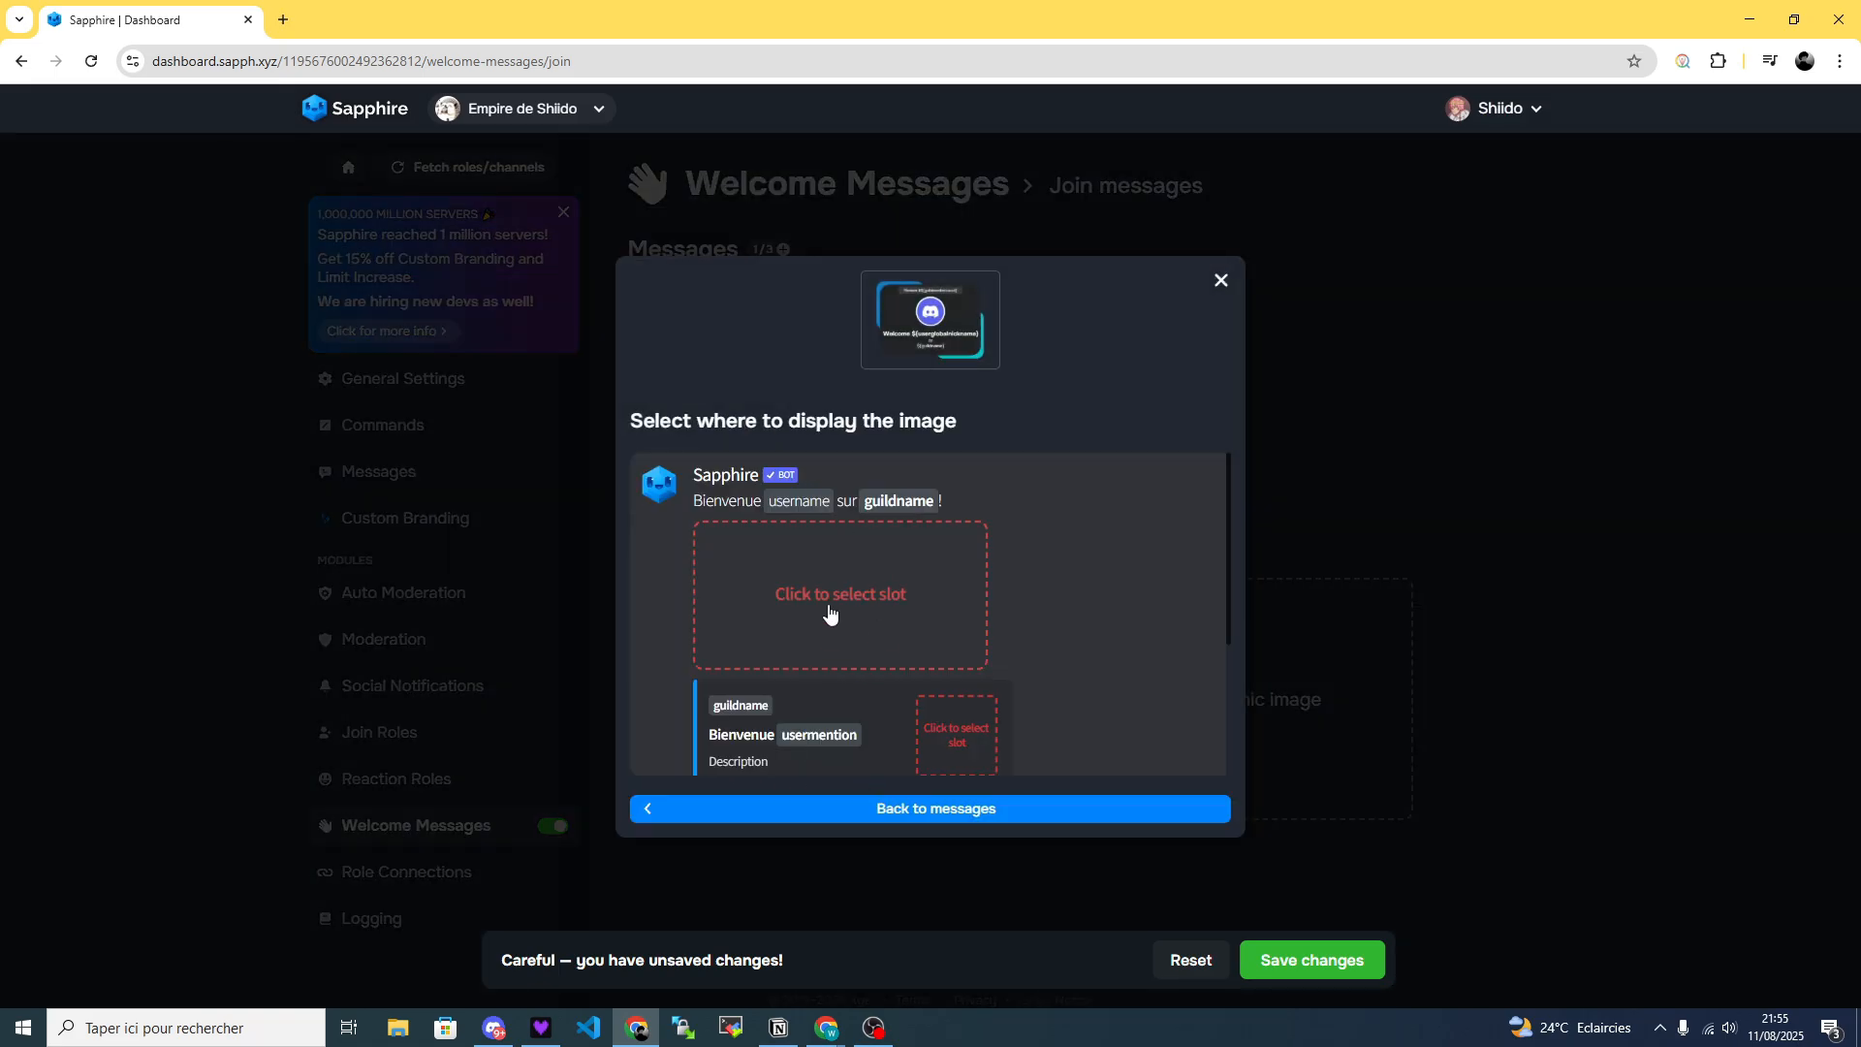
pyautogui.scroll(-2, 829, 612)
pyautogui.click(819, 639)
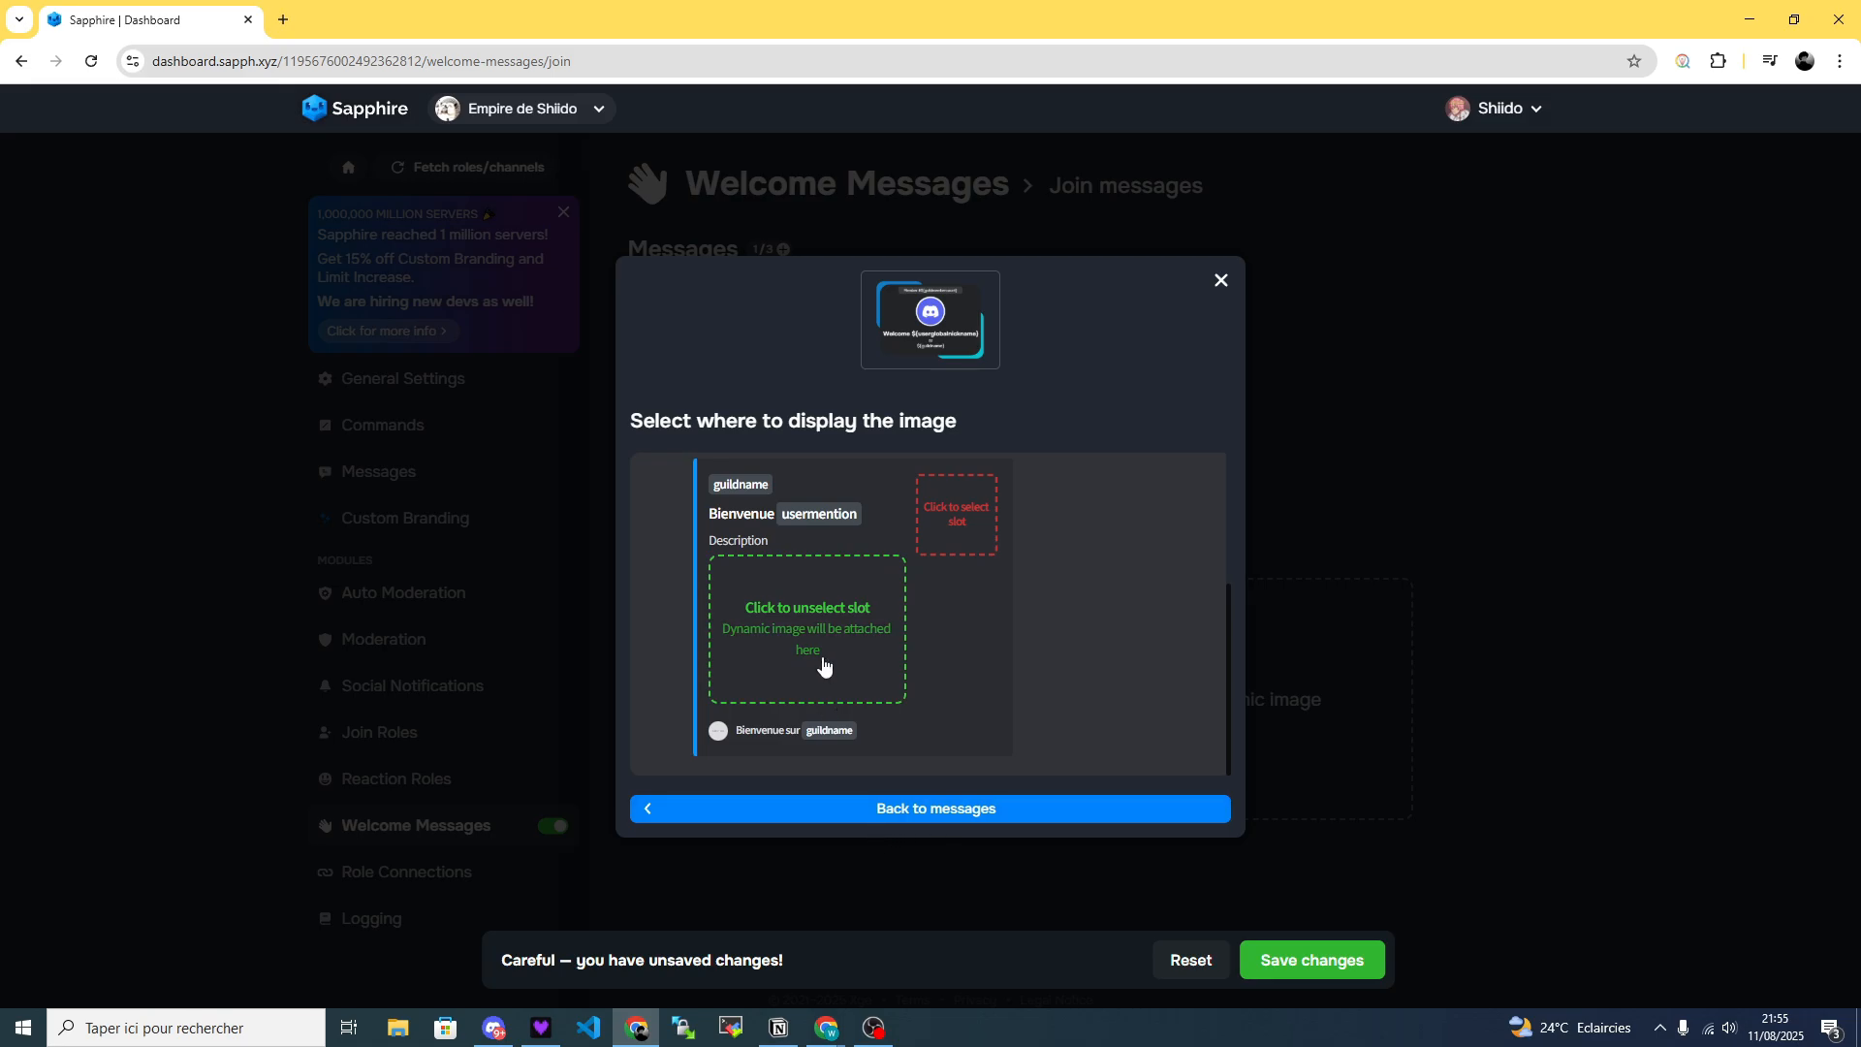
pyautogui.scroll(2, 825, 666)
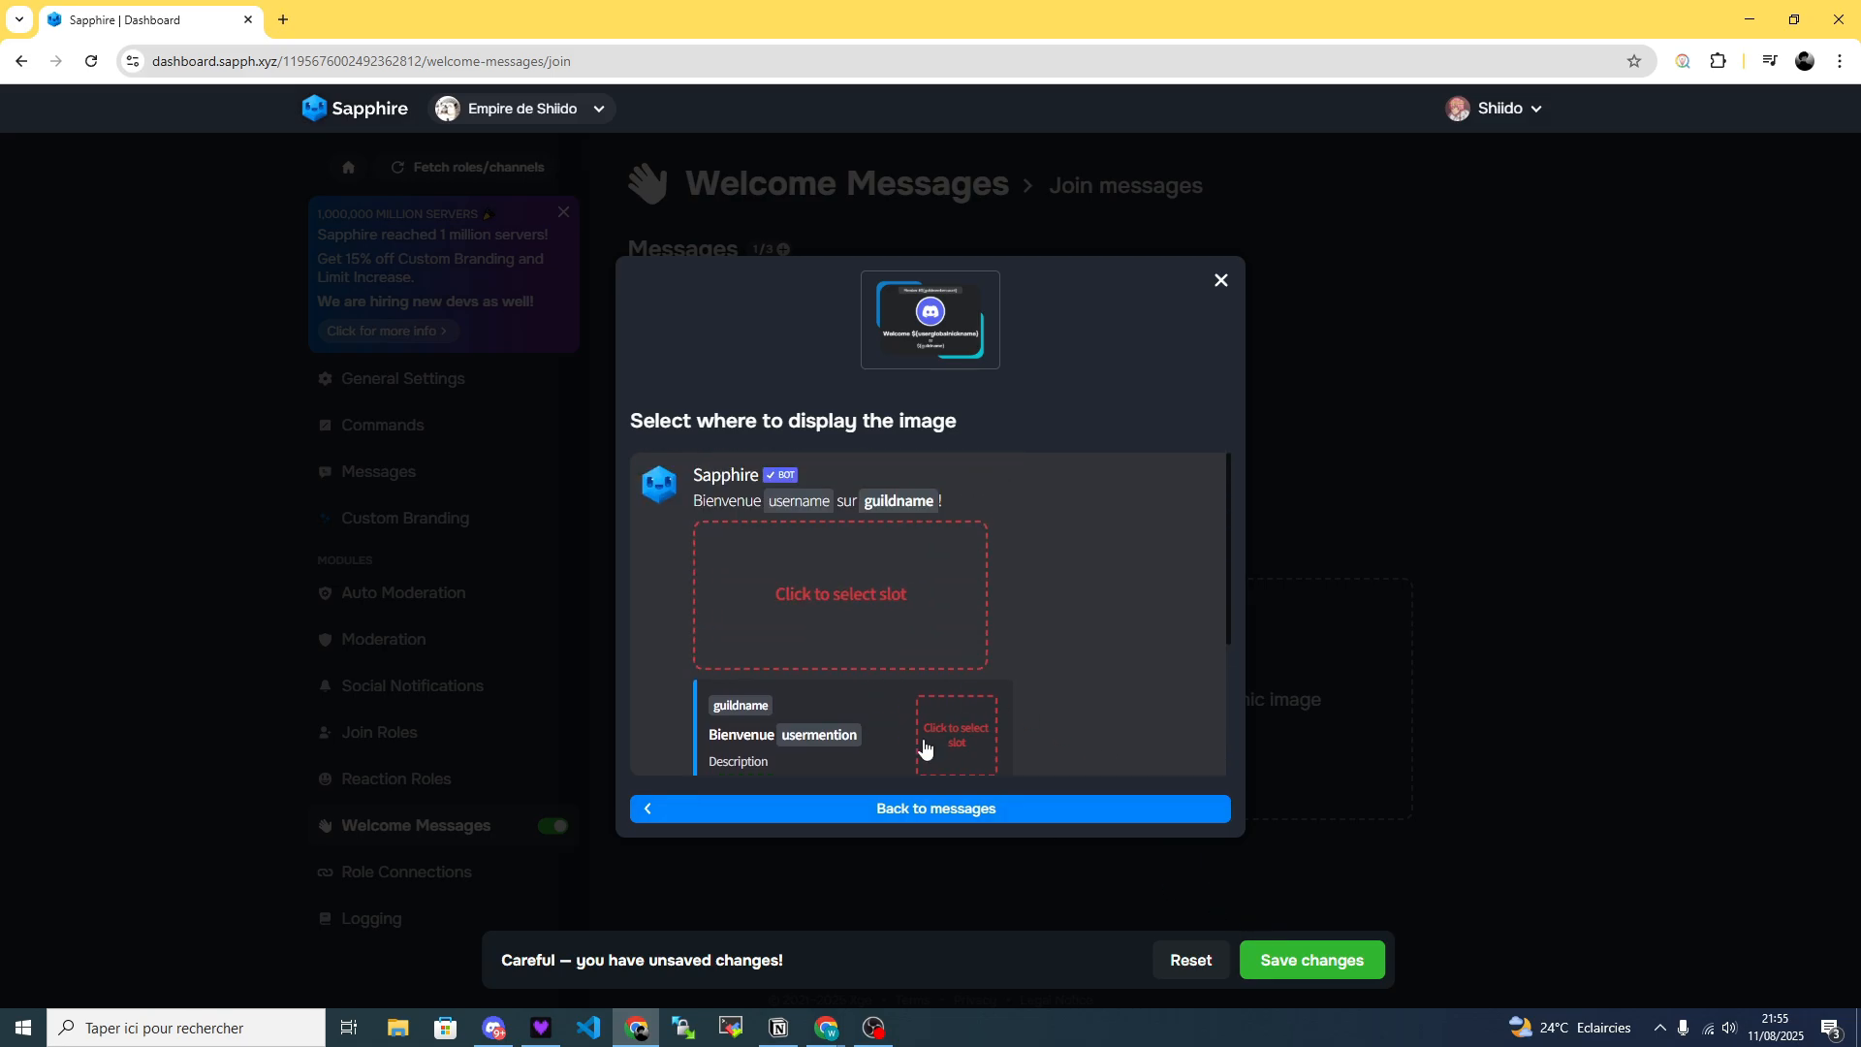
pyautogui.scroll(-2, 965, 659)
pyautogui.scroll(2, 912, 620)
pyautogui.scroll(-2, 1105, 635)
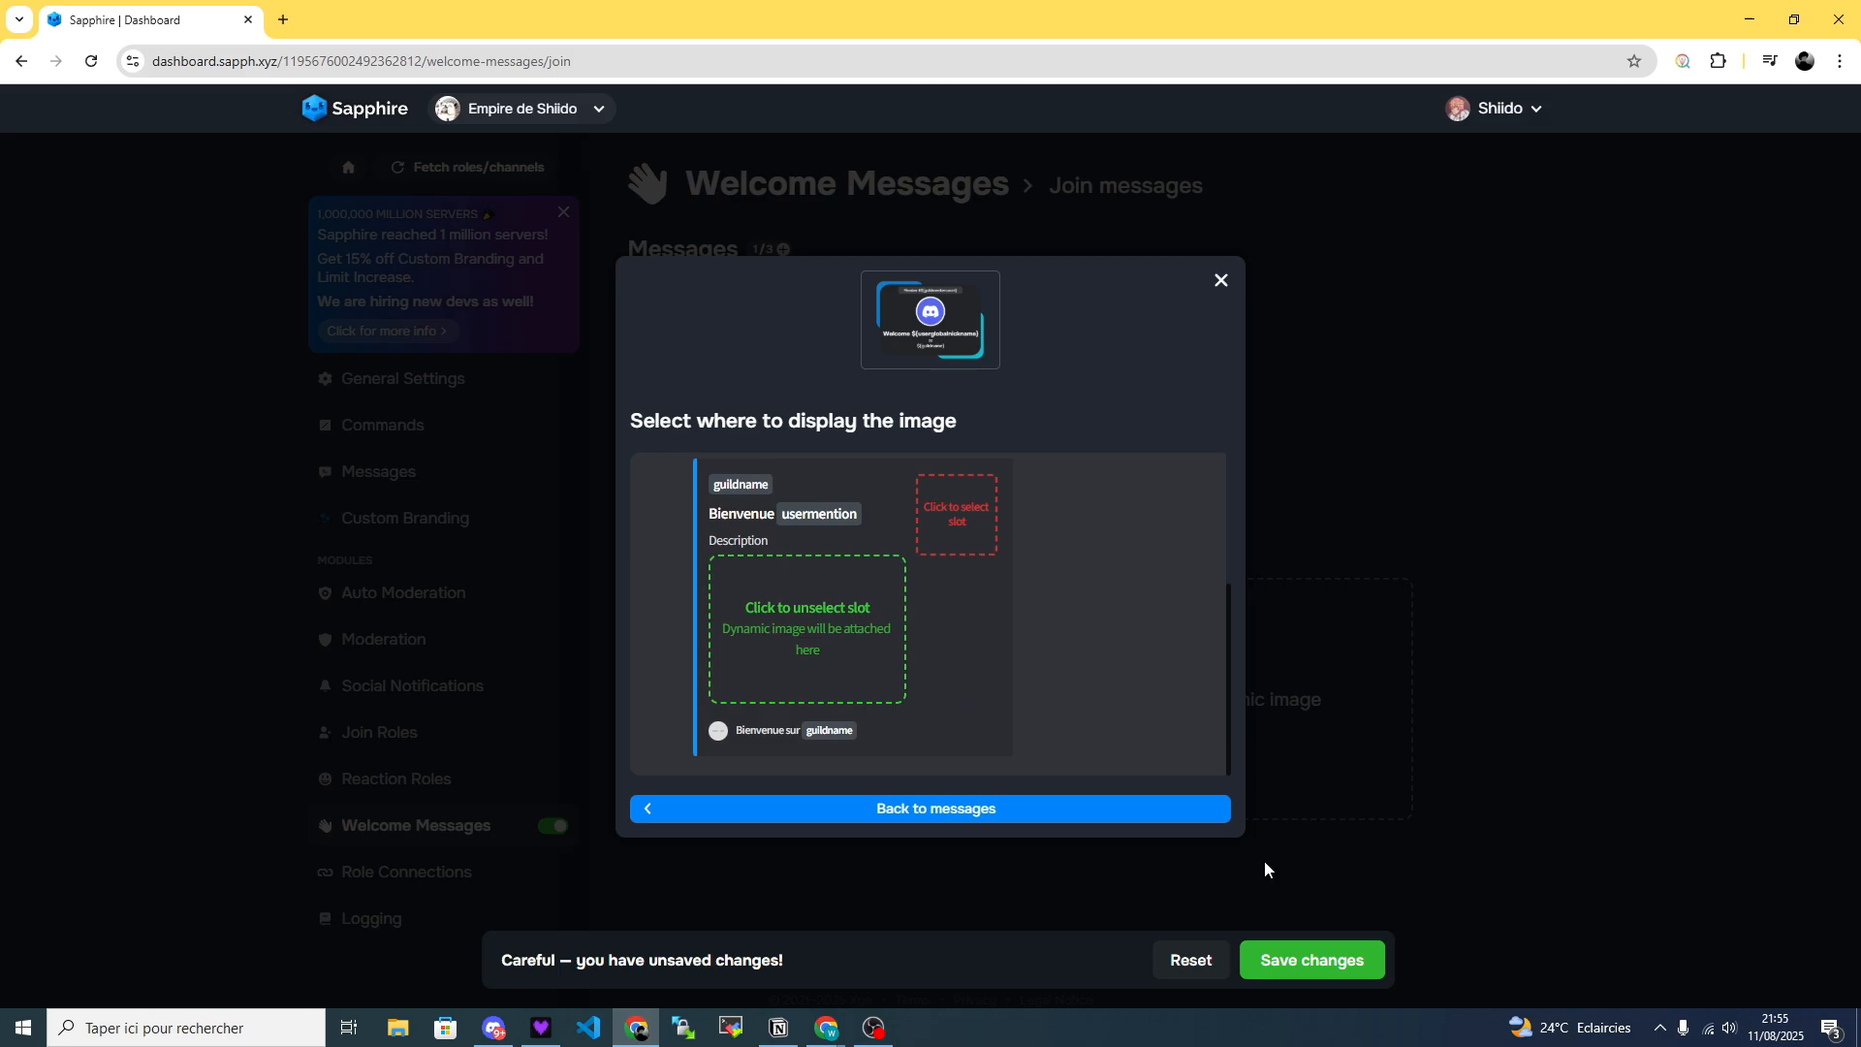
pyautogui.click(1333, 965)
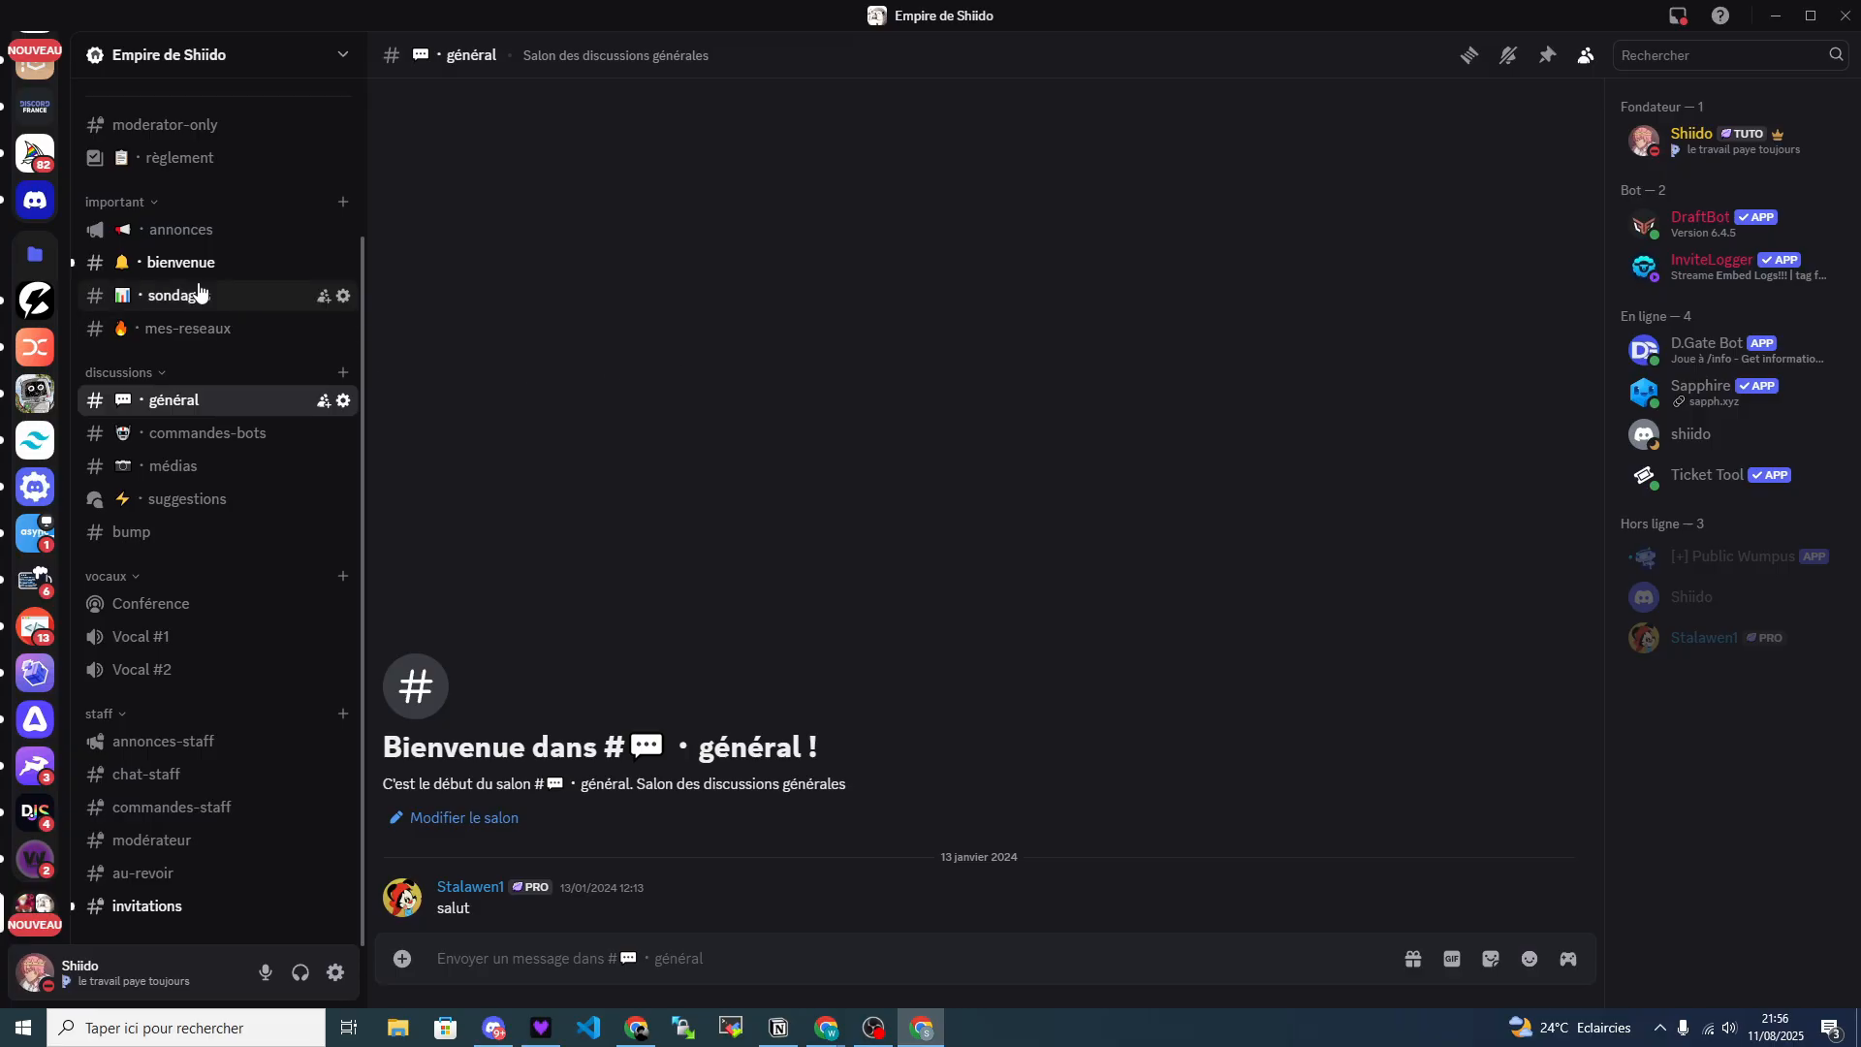
# Switch to Discord and examine the greeting text, title mention and thumbnail of Sapphire's message in the bienvenue channel.
pyautogui.click(185, 262)
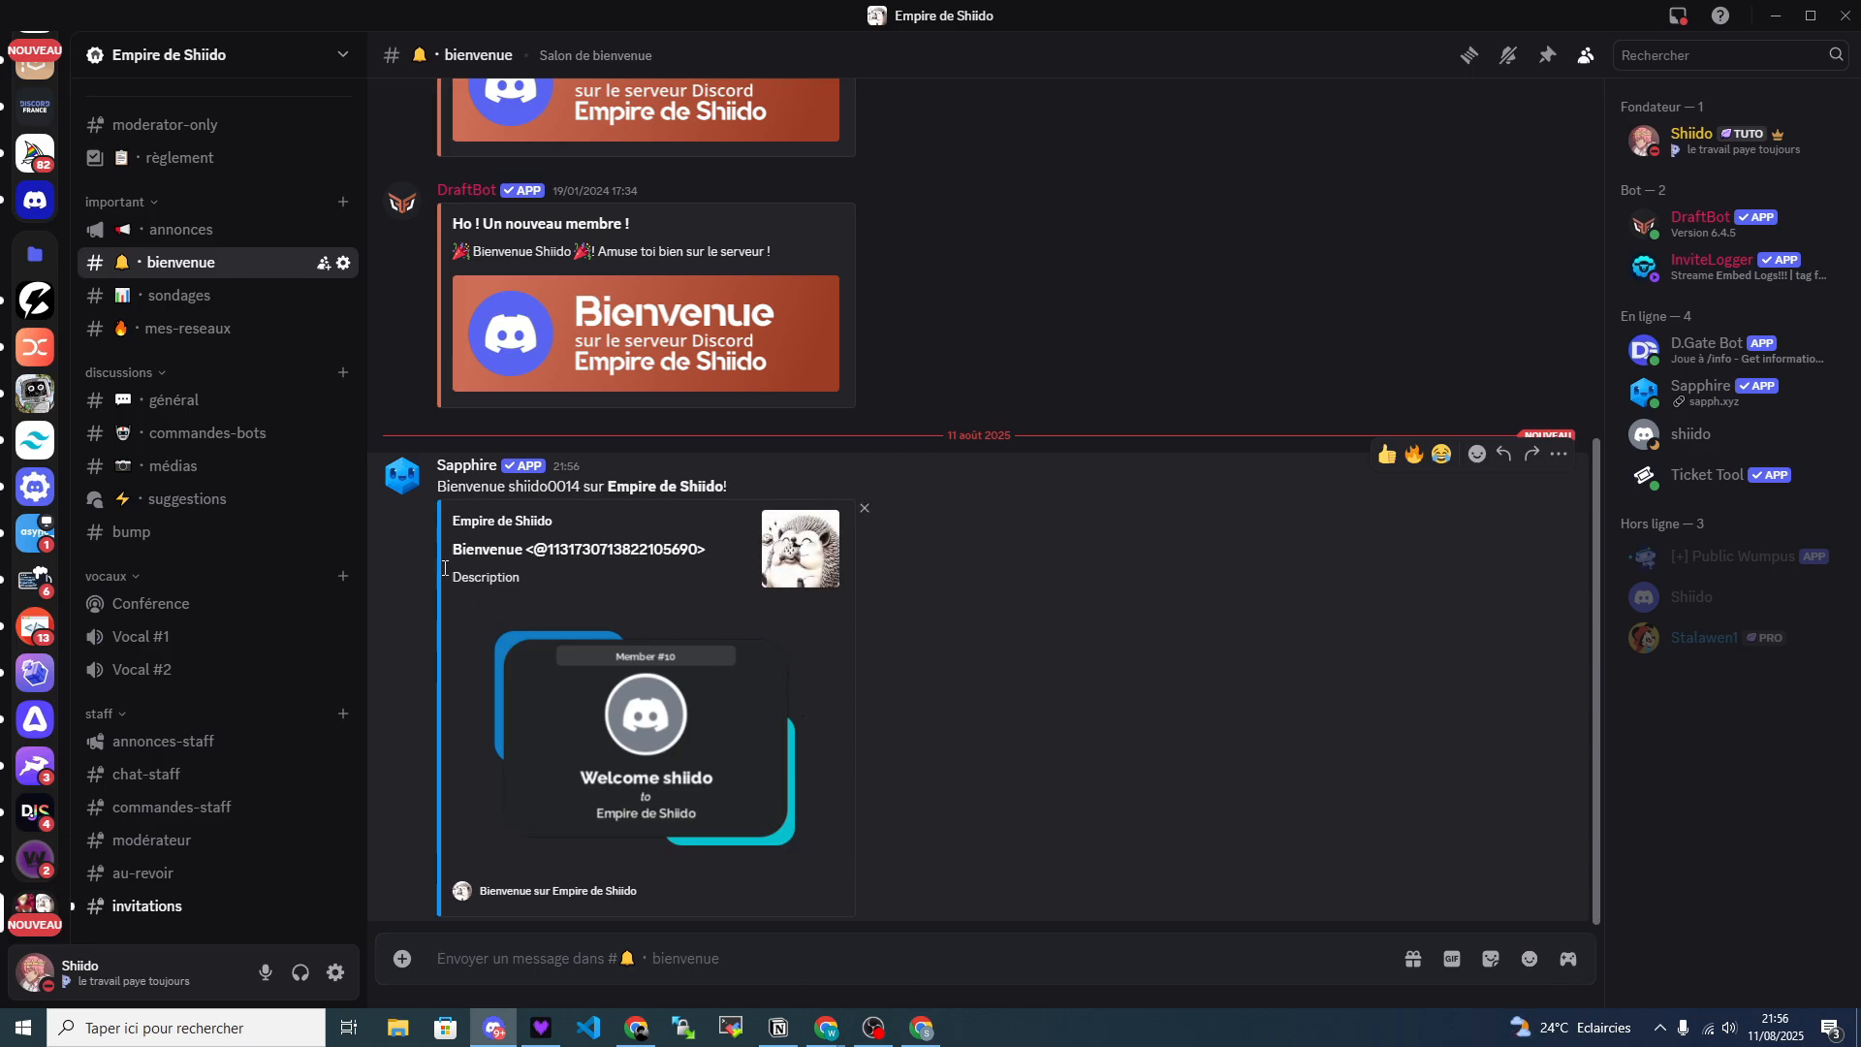
pyautogui.moveTo(741, 490); pyautogui.dragTo(453, 483)
pyautogui.click(814, 482)
pyautogui.moveTo(665, 567); pyautogui.dragTo(454, 550)
pyautogui.click(725, 551)
pyautogui.moveTo(725, 550); pyautogui.dragTo(533, 559)
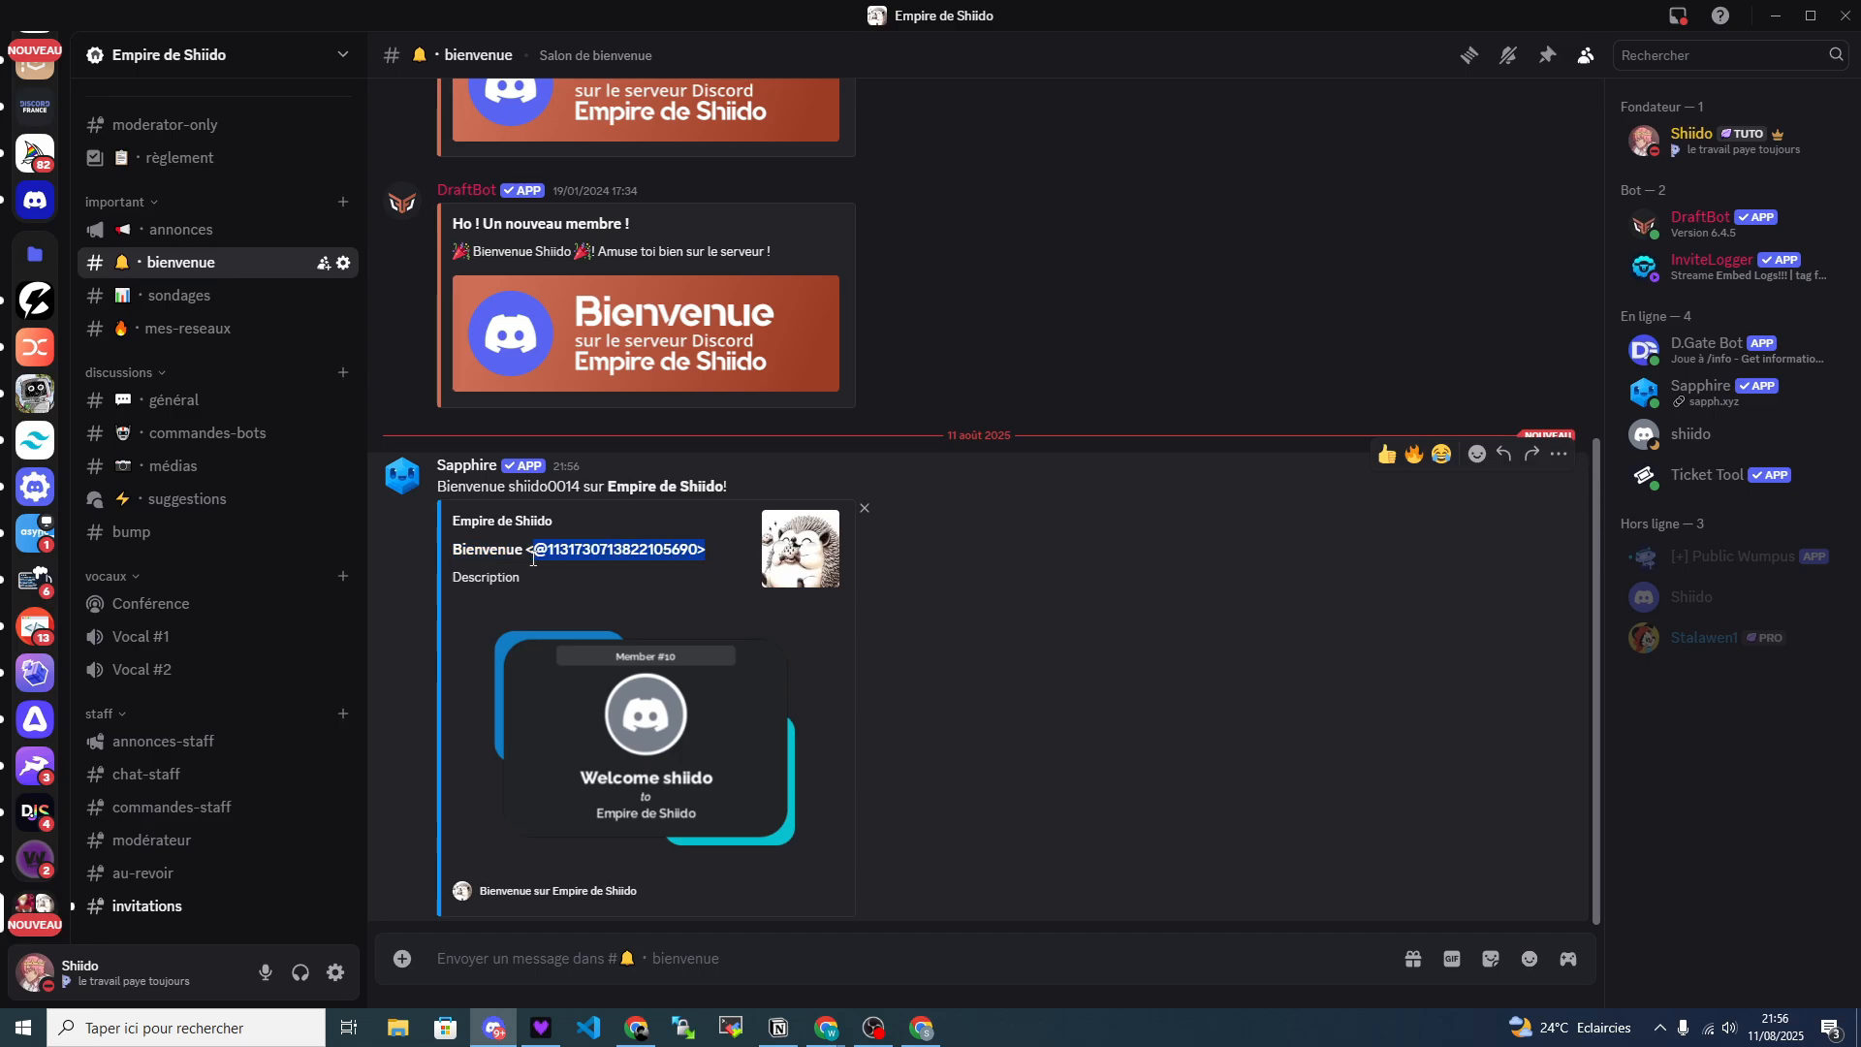
pyautogui.click(635, 557)
pyautogui.click(790, 561)
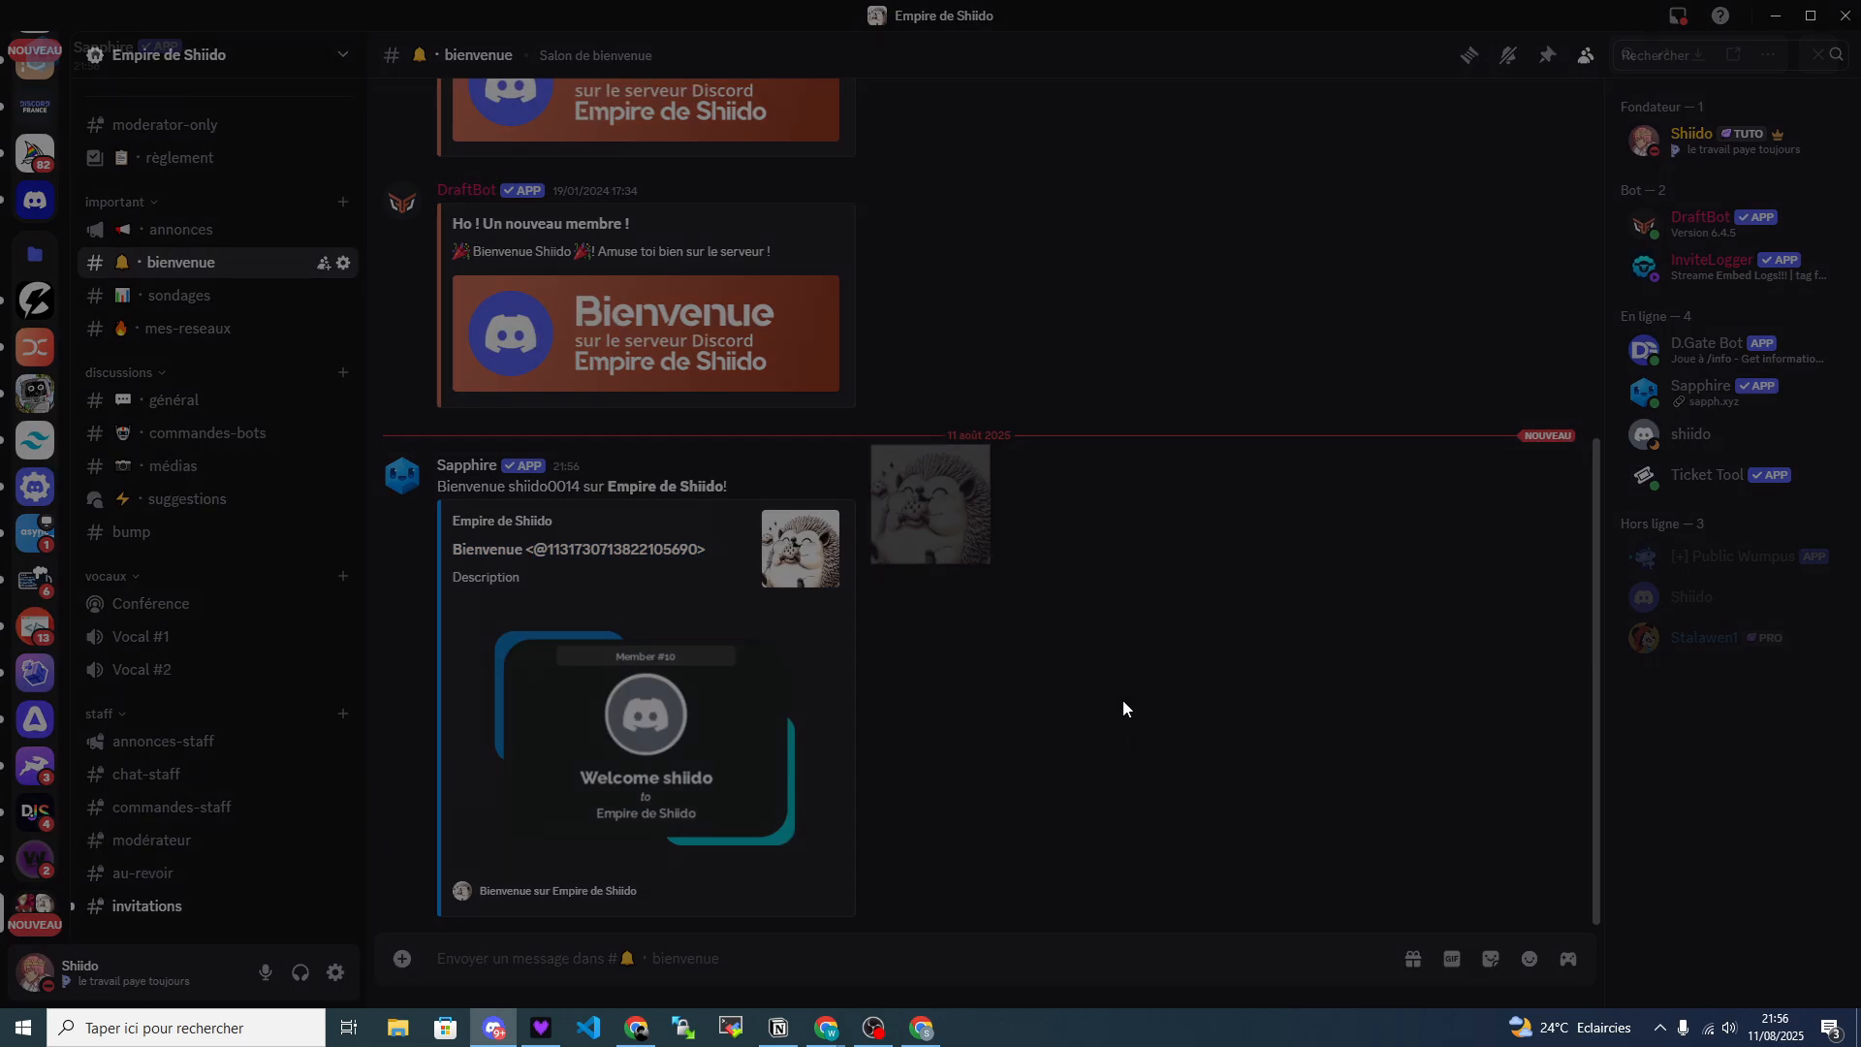
pyautogui.click(1102, 618)
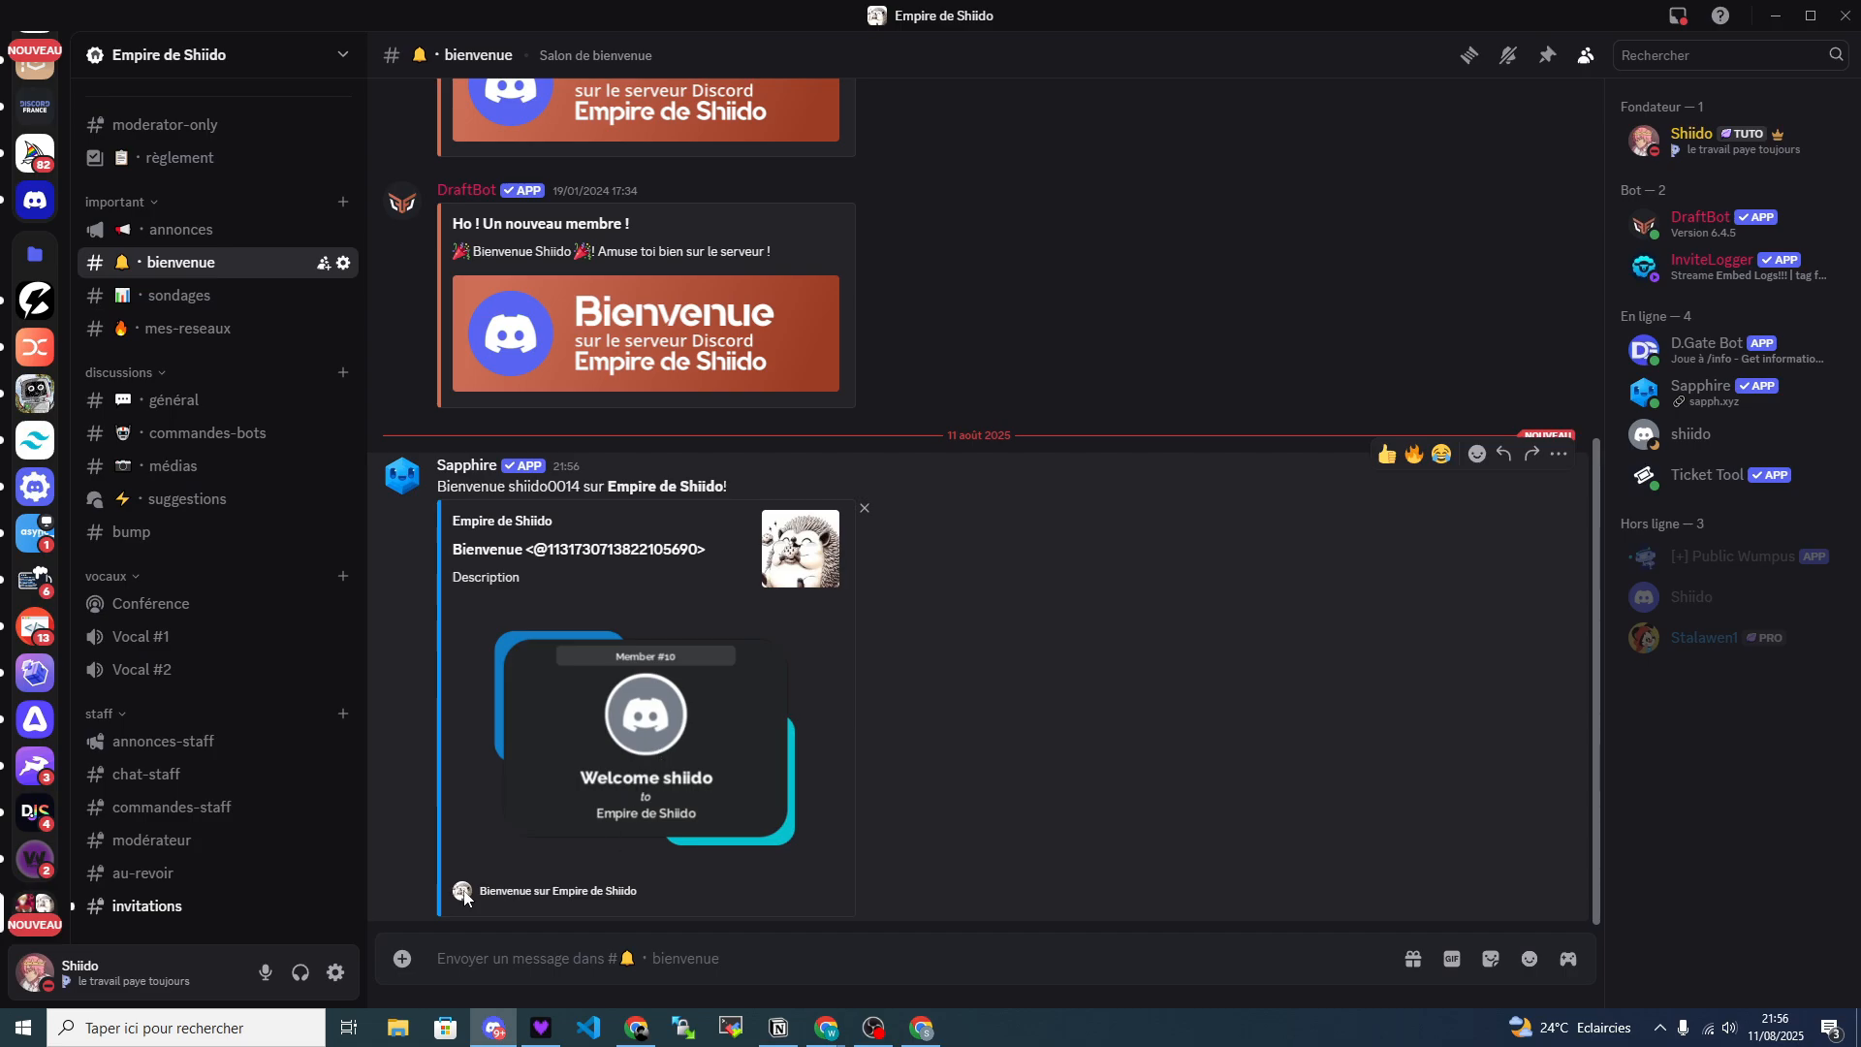
# Examine the footer text and the enlarged dynamic image of Sapphire's welcome embed.
pyautogui.moveTo(613, 910); pyautogui.dragTo(479, 893)
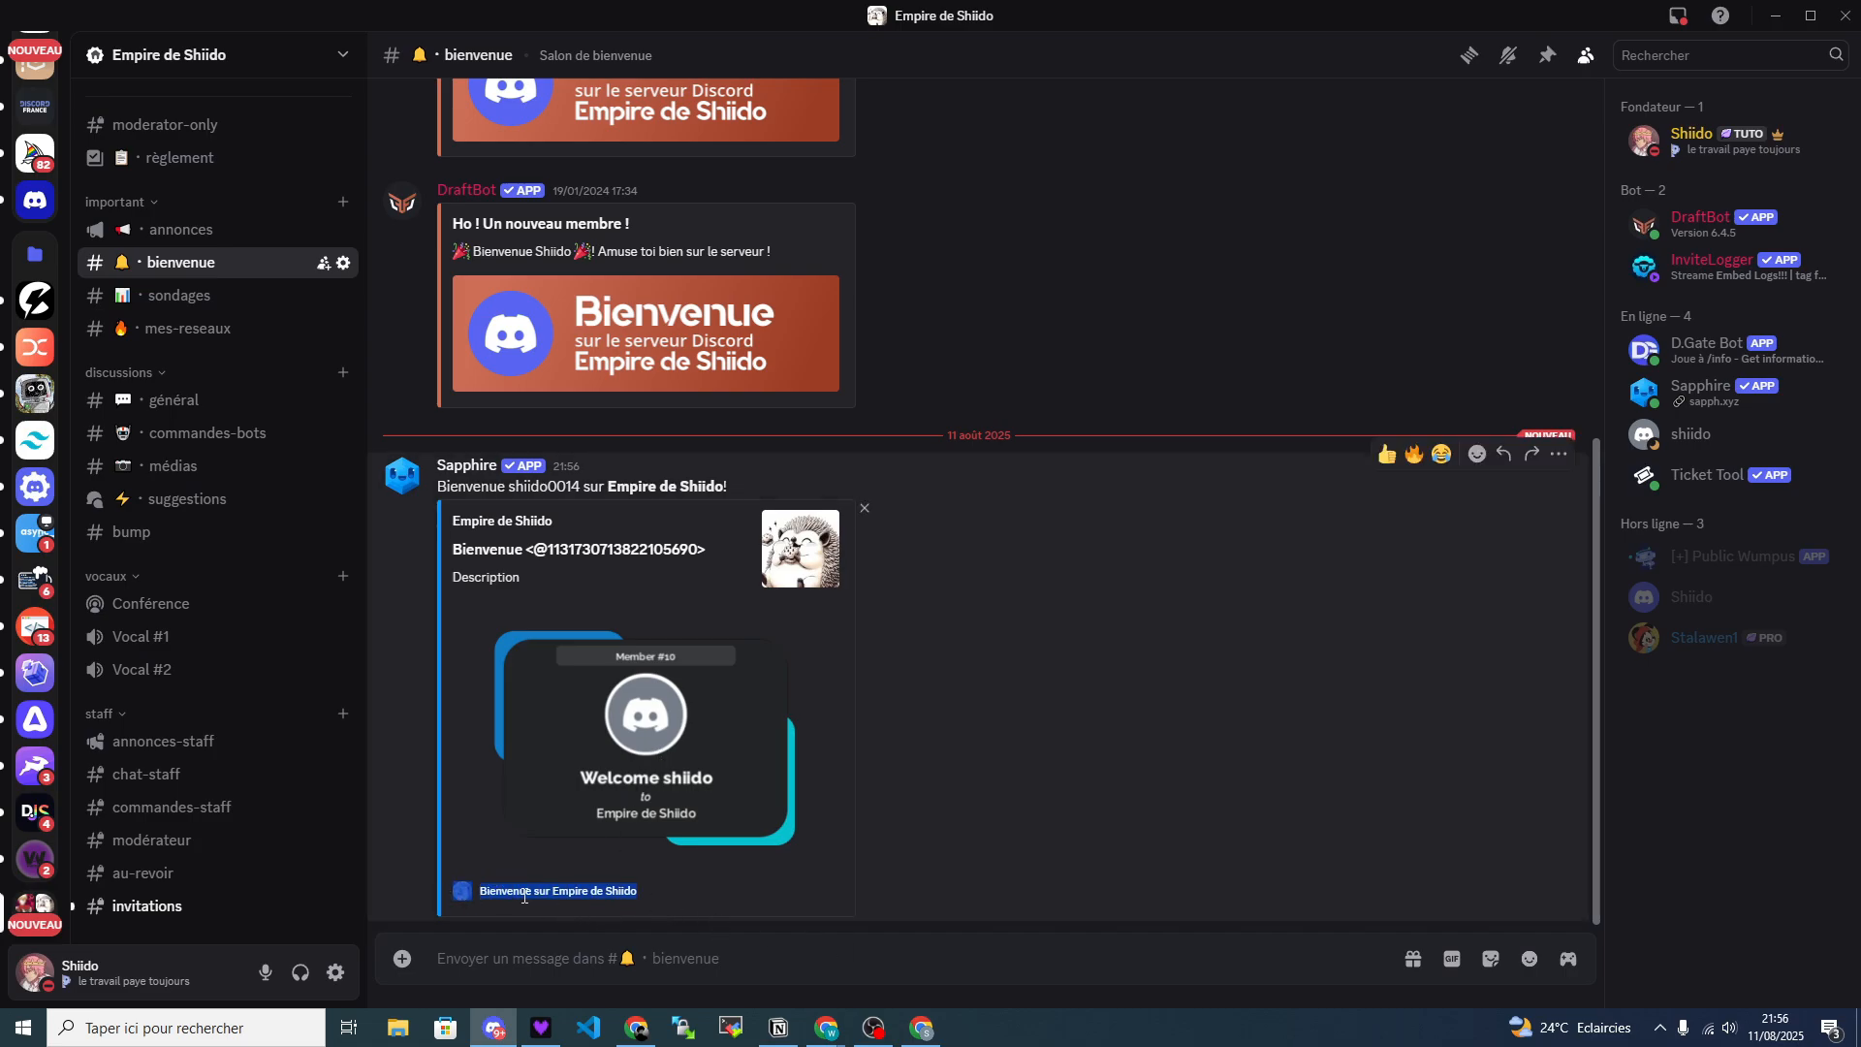
pyautogui.click(524, 897)
pyautogui.click(748, 778)
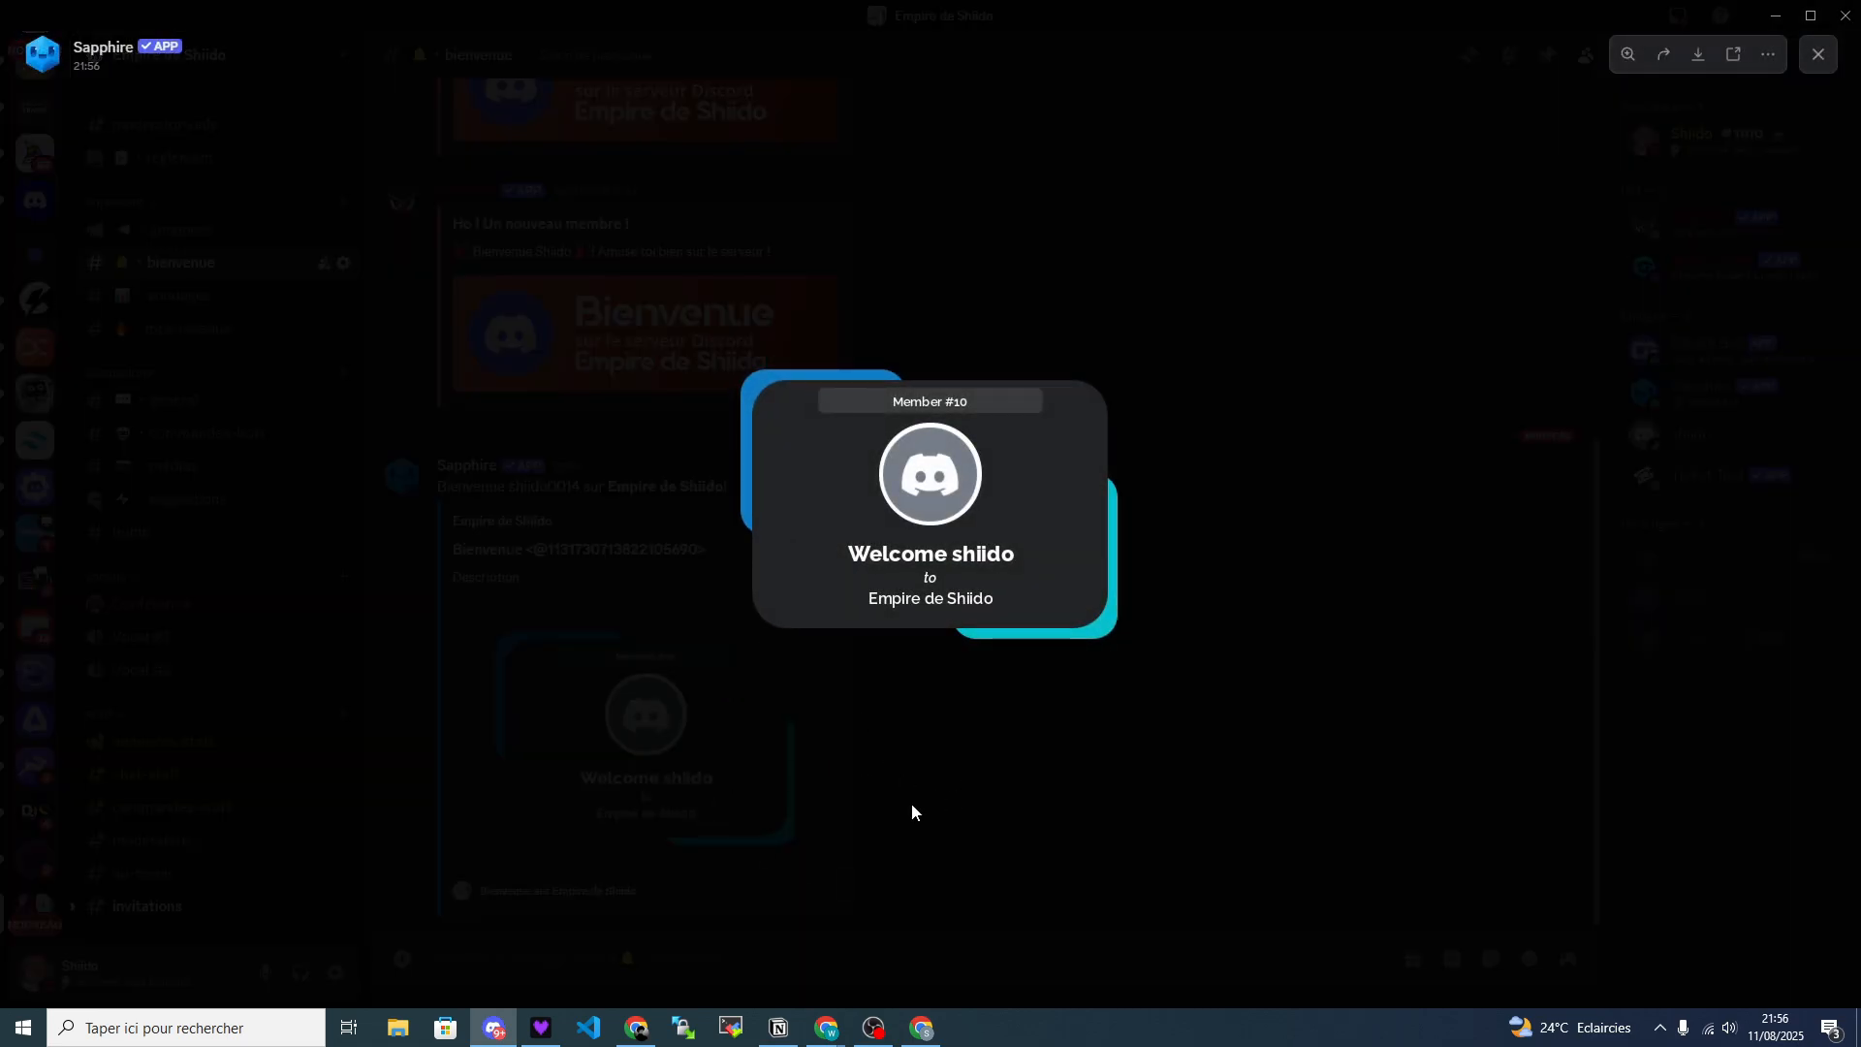
pyautogui.click(912, 813)
pyautogui.click(794, 780)
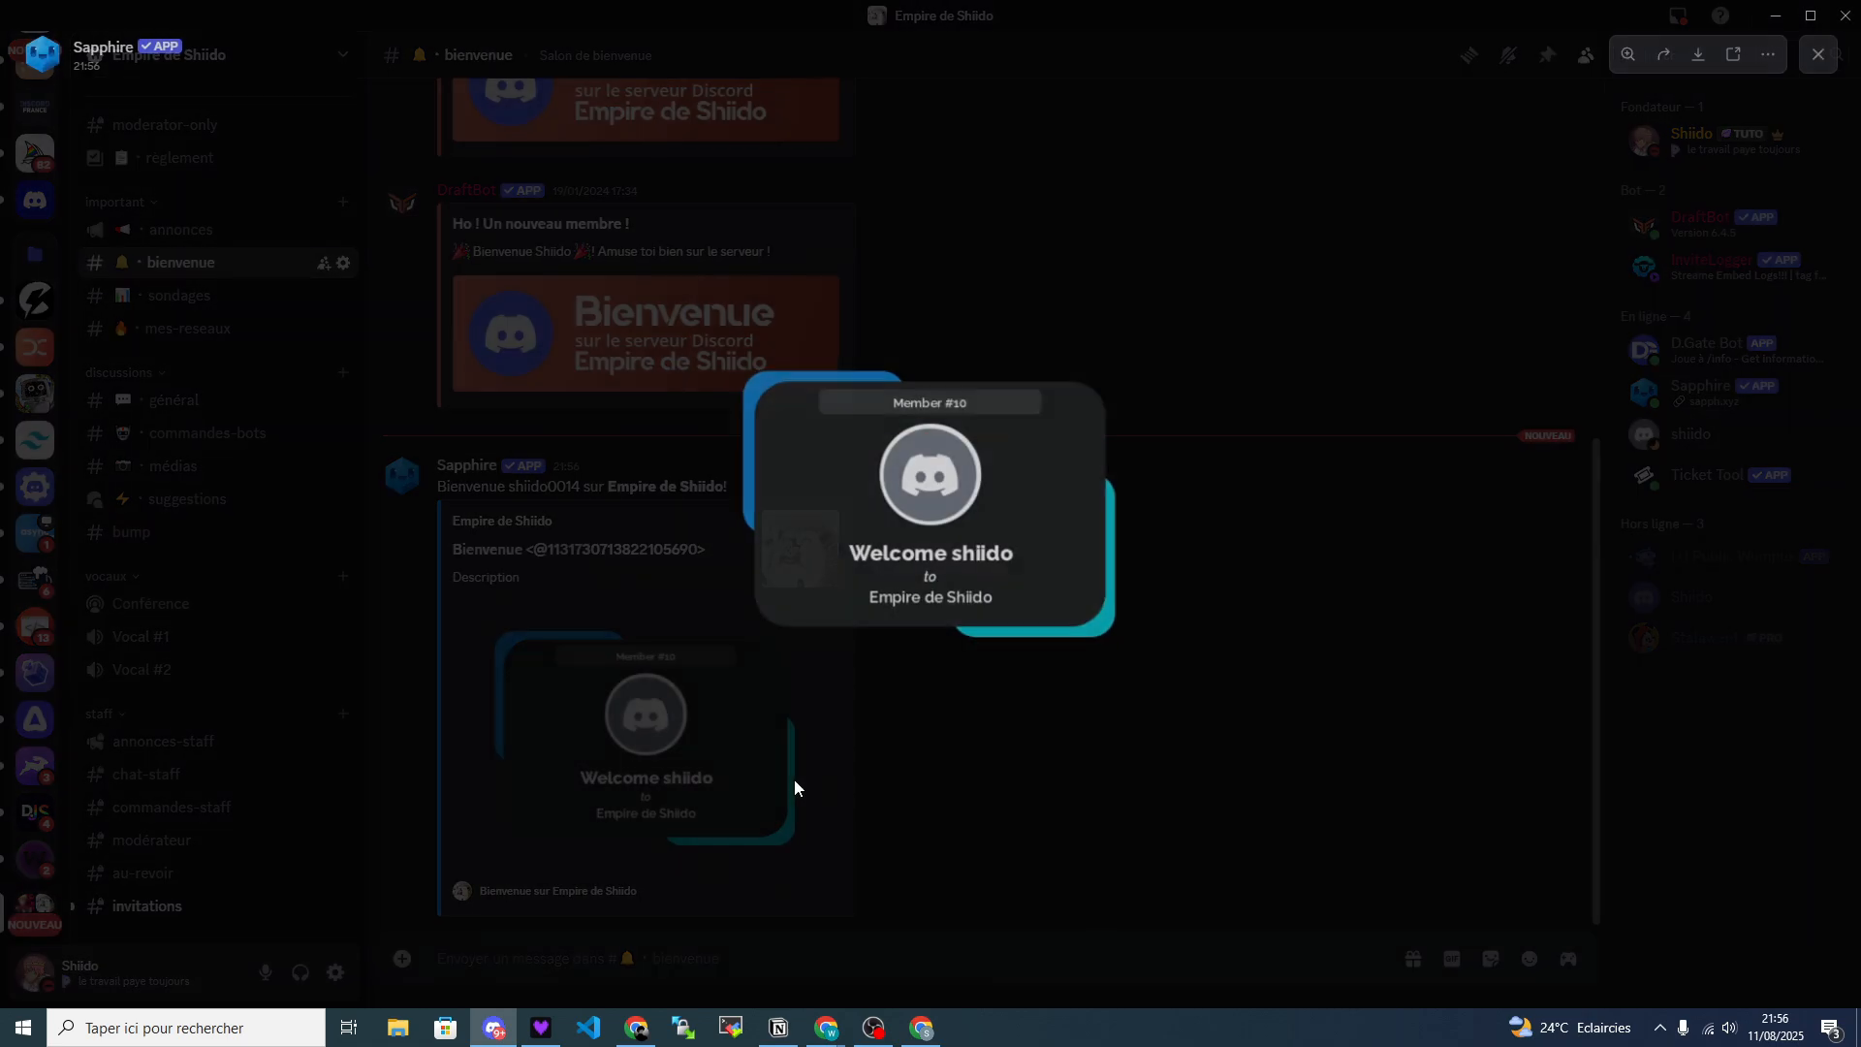
pyautogui.click(655, 807)
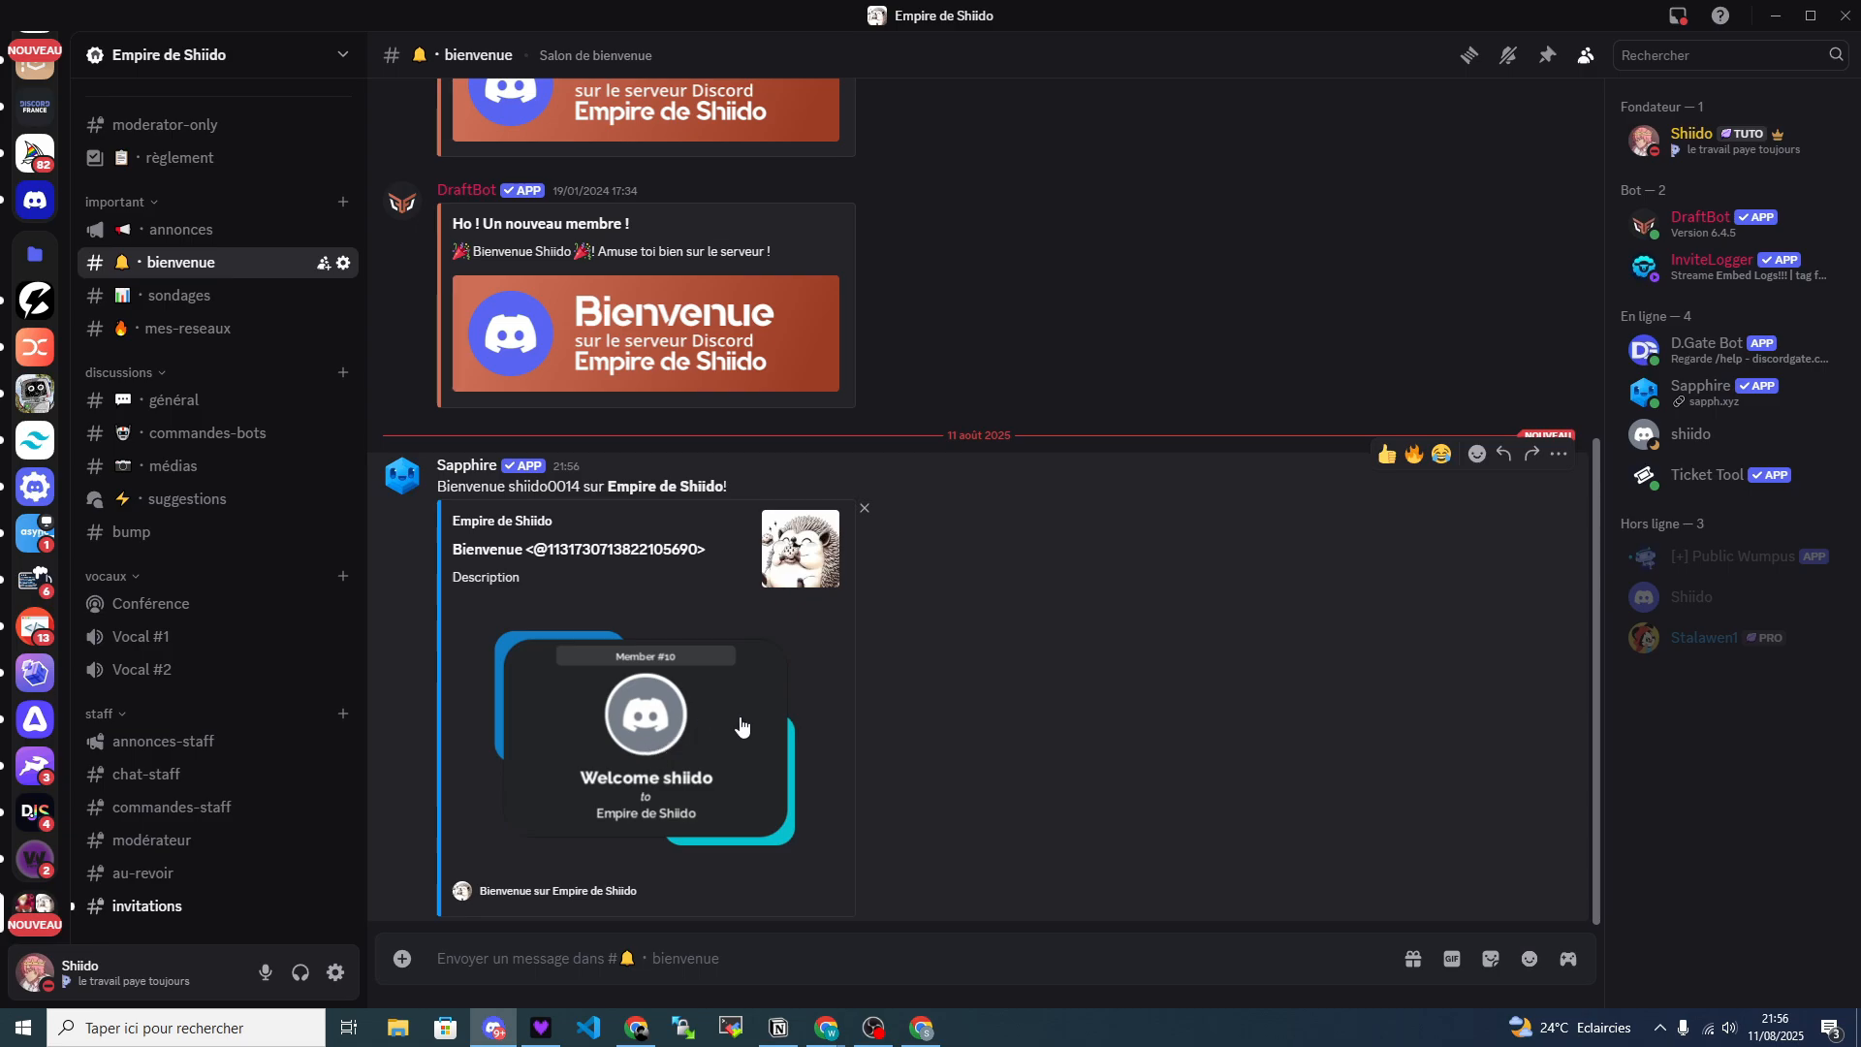
# Return to the Sapphire dashboard and change the dynamic image's "to" text layer to "sur".
pyautogui.hotkey('alt', 'Tab')
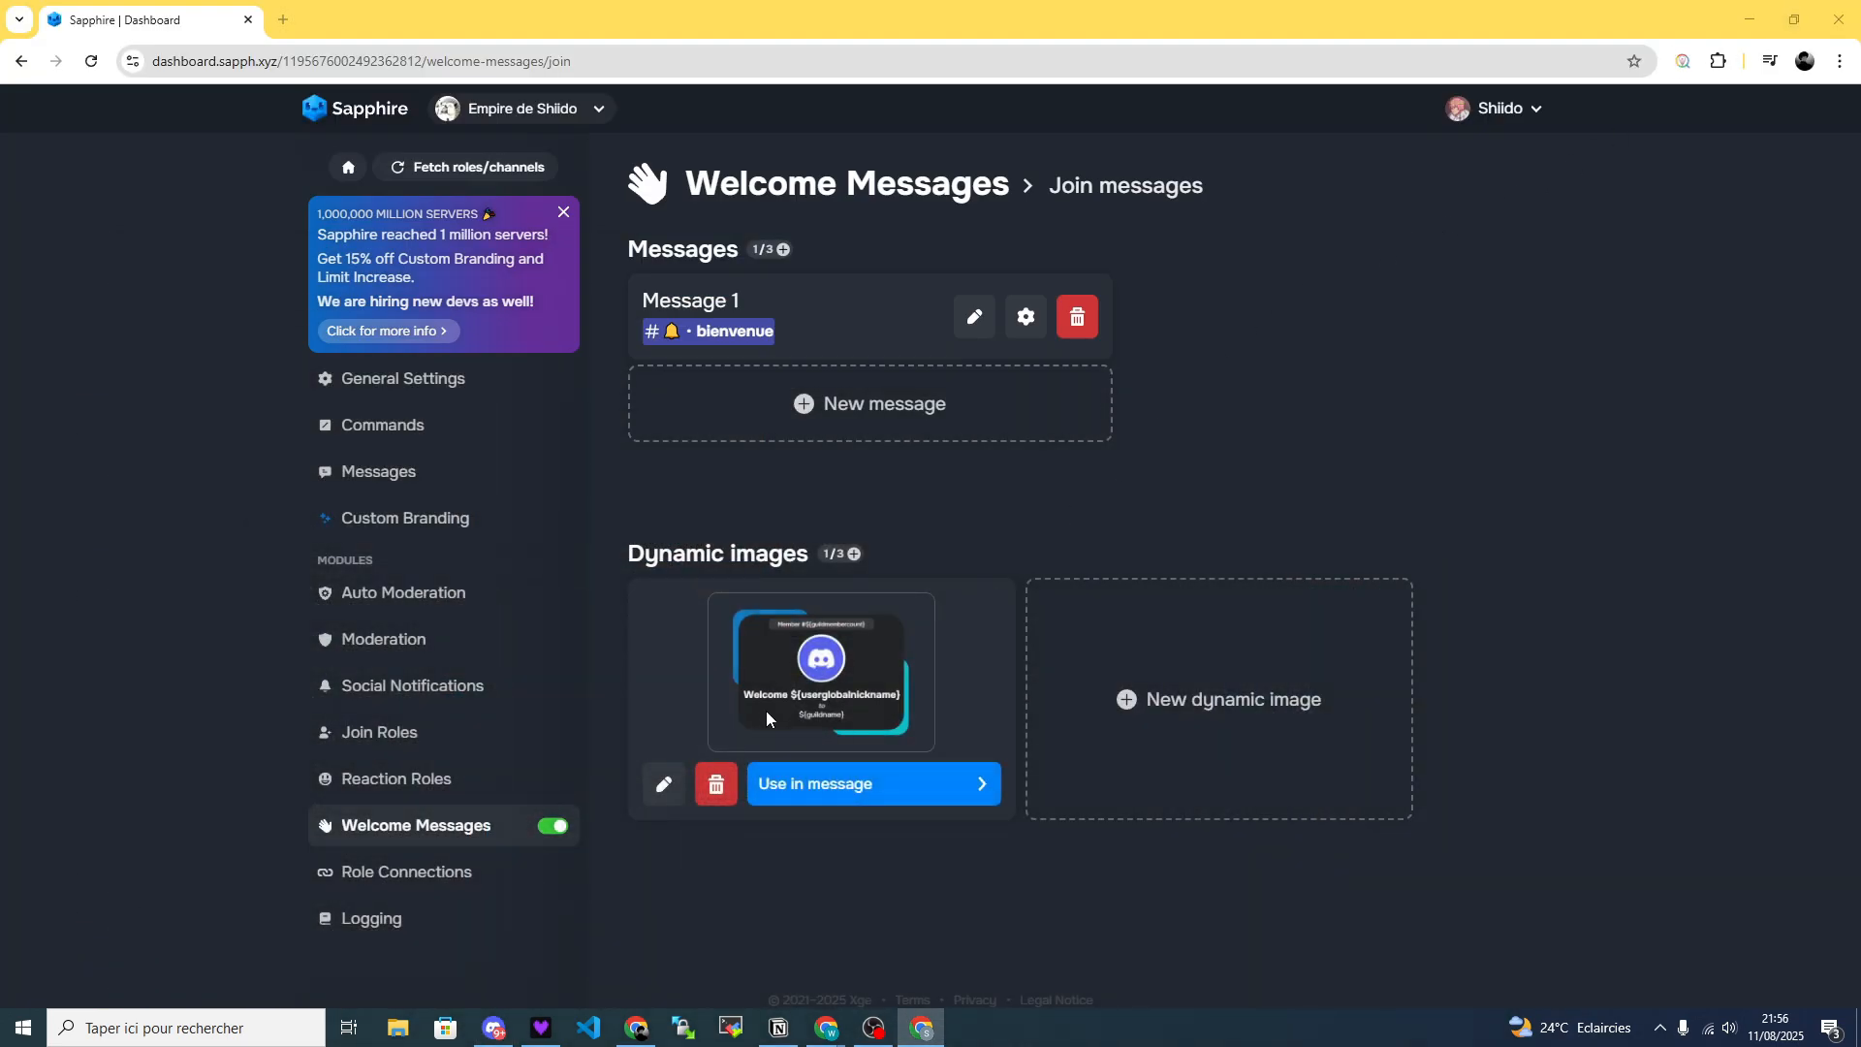
pyautogui.click(664, 783)
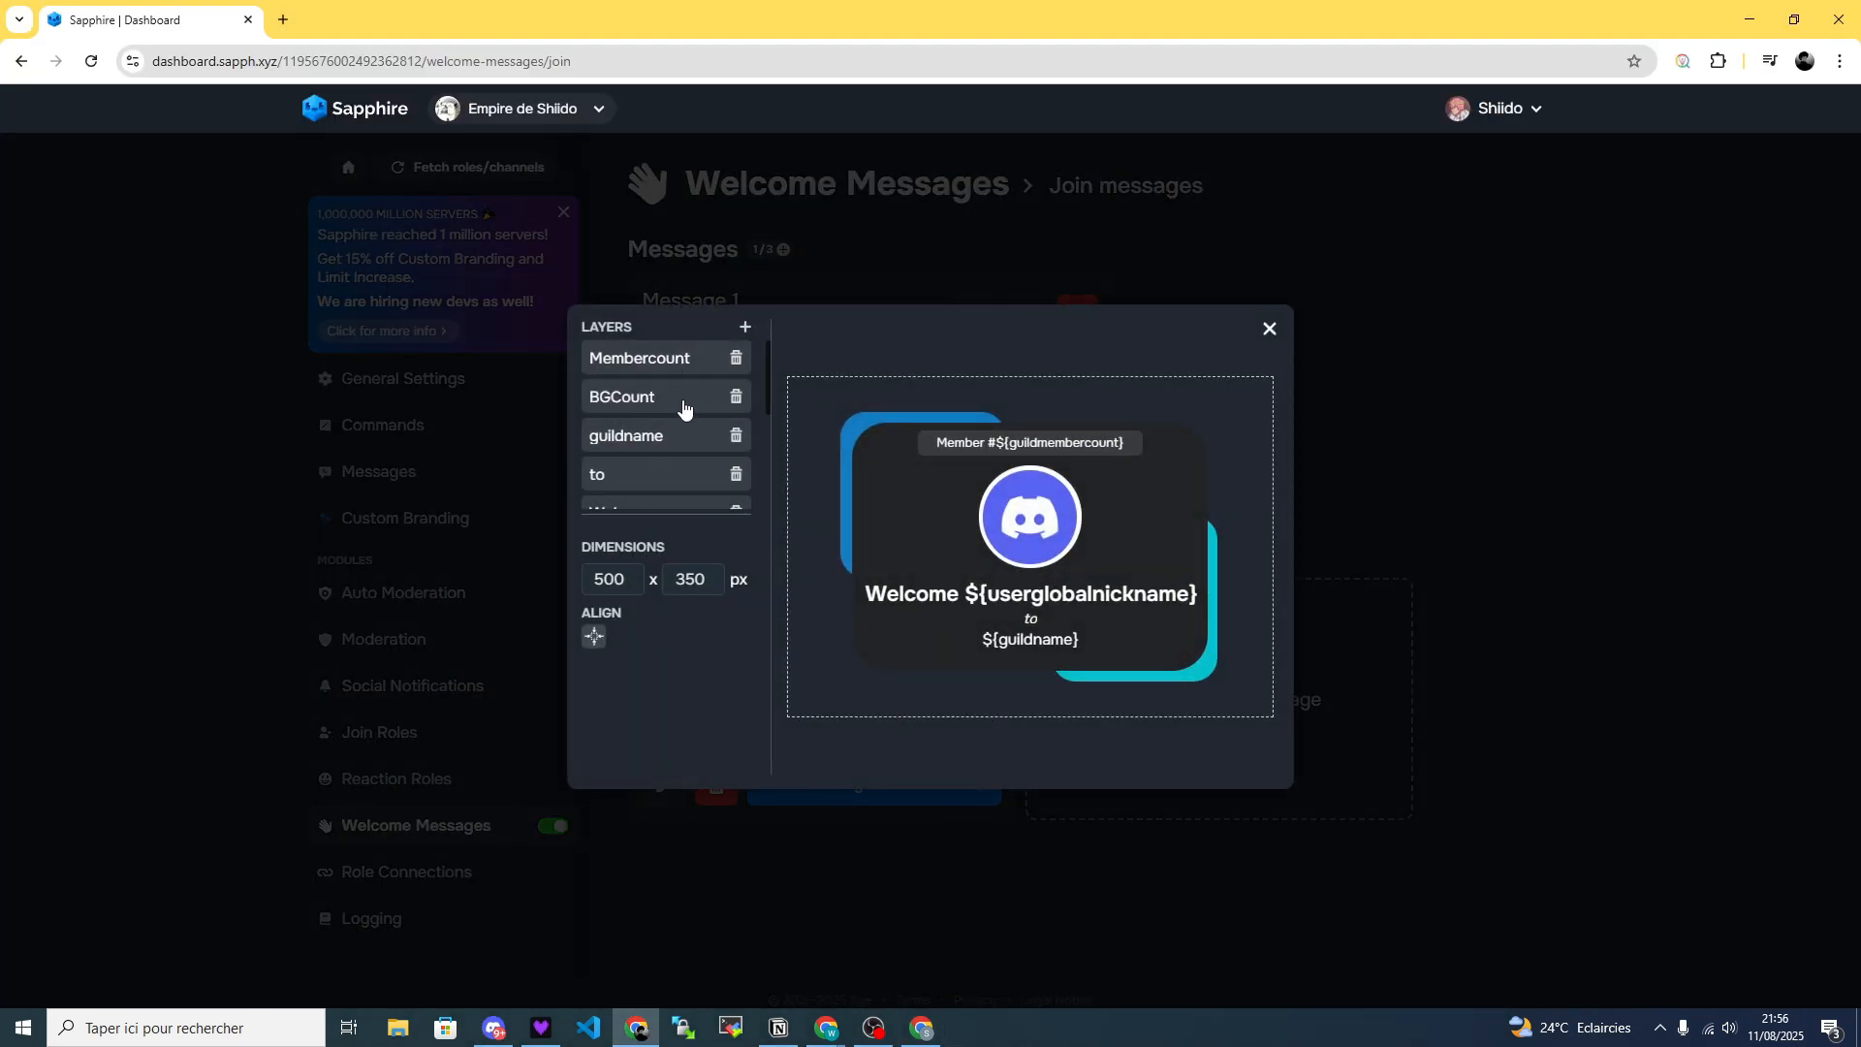
pyautogui.scroll(-3, 684, 407)
pyautogui.click(973, 594)
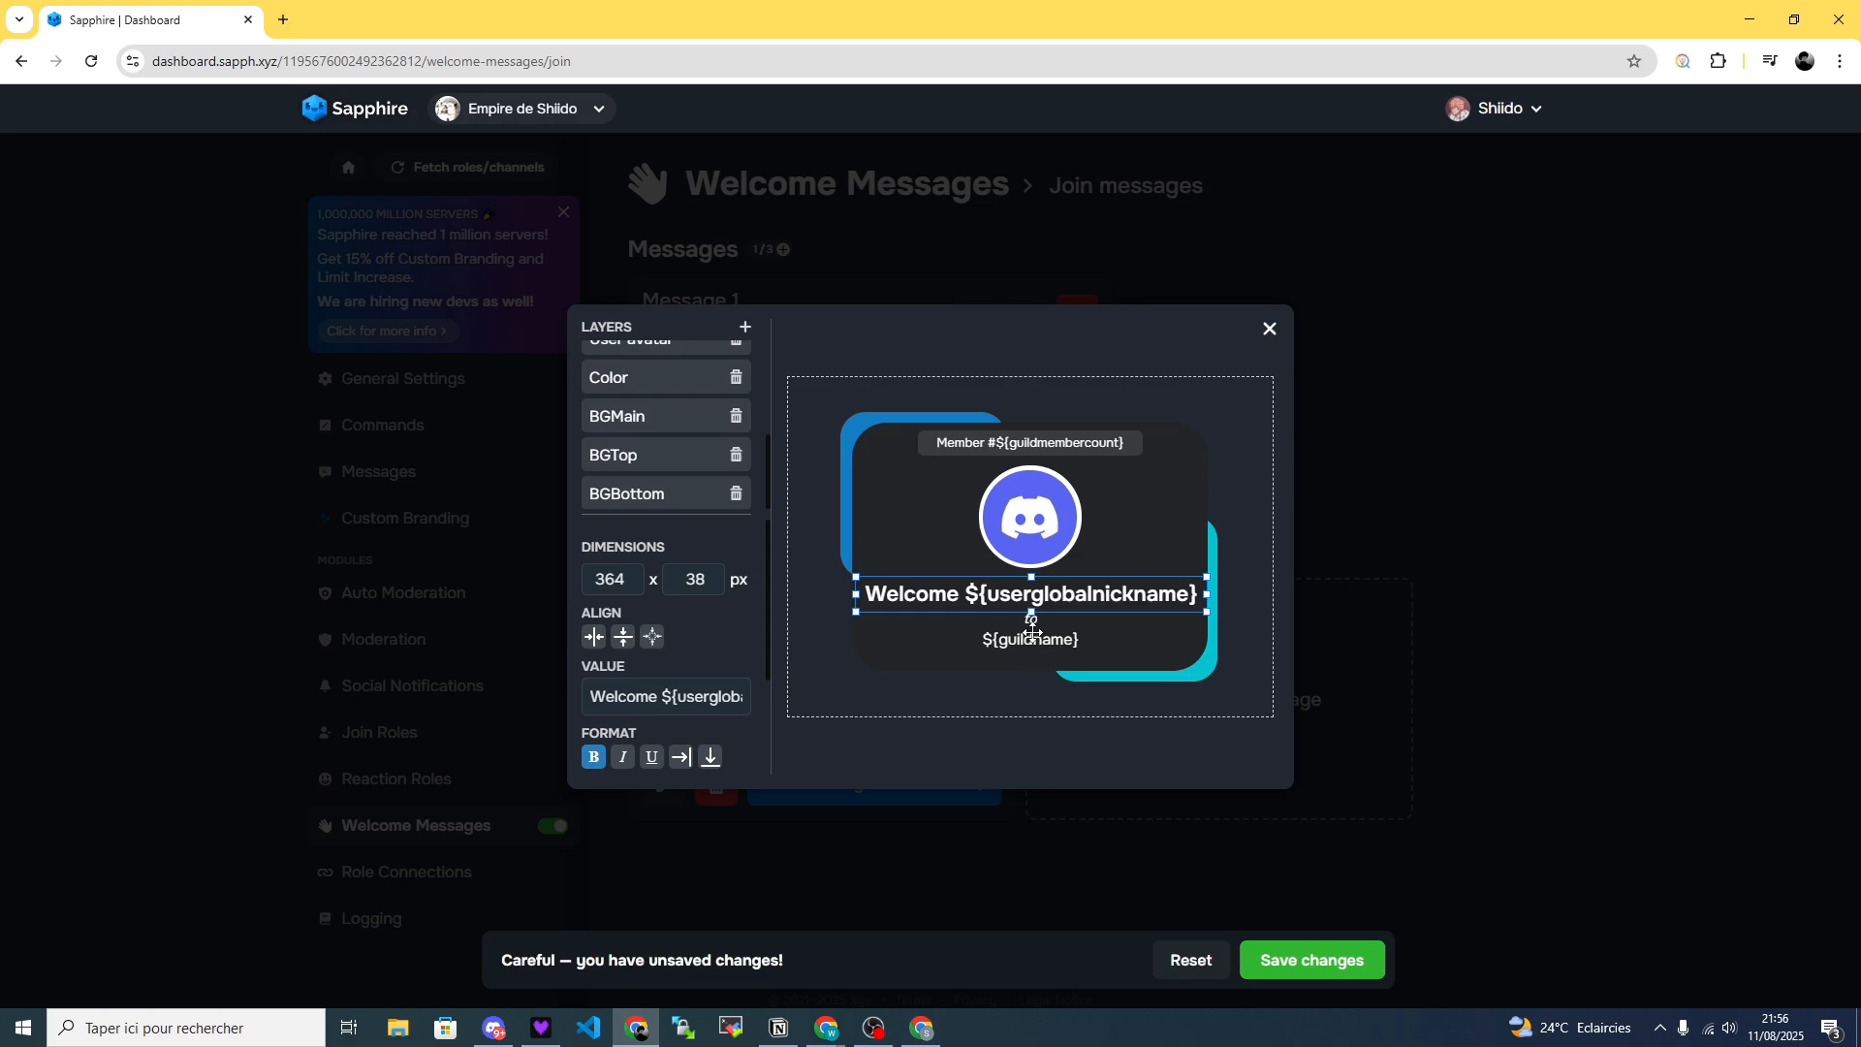
pyautogui.click(1032, 623)
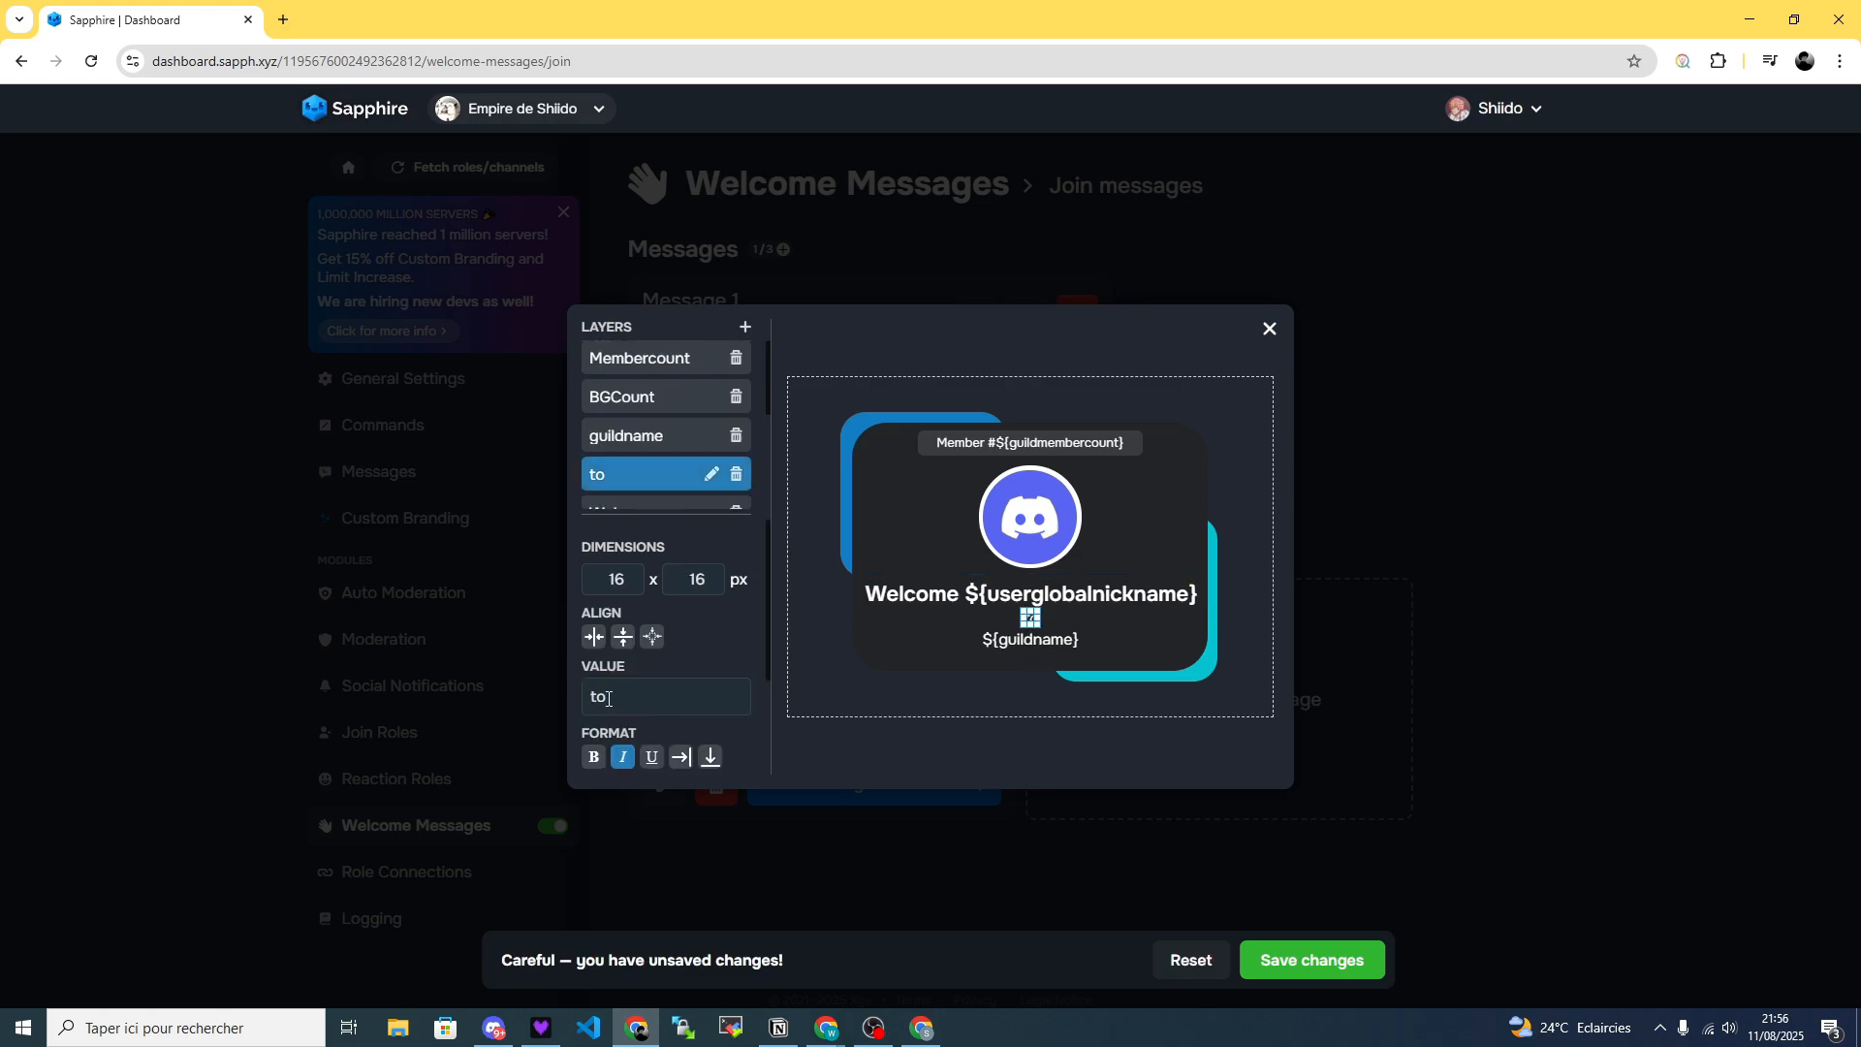
pyautogui.write('to')
# Change the dynamic image's welcome text layer to "Bienvenue ${userglobalnickname}".
pyautogui.click(902, 592)
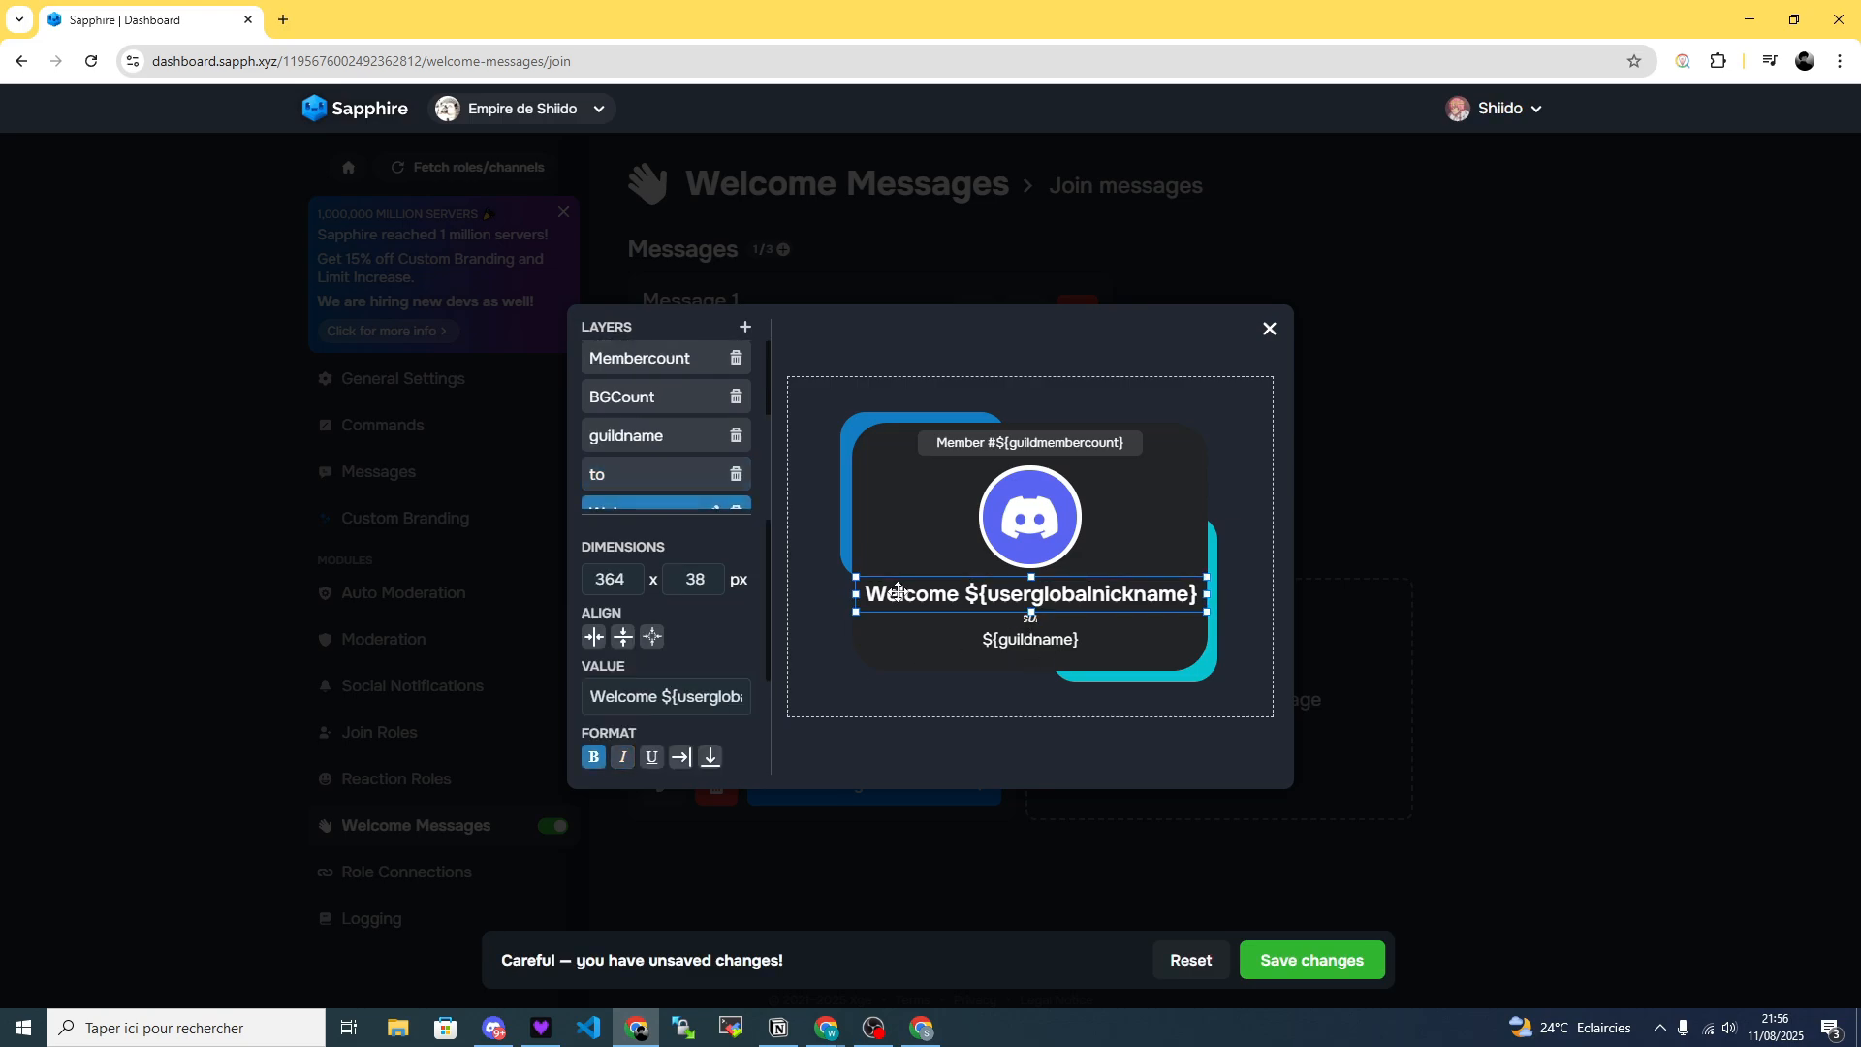
pyautogui.moveTo(655, 698); pyautogui.dragTo(585, 695)
pyautogui.write('Bienven')
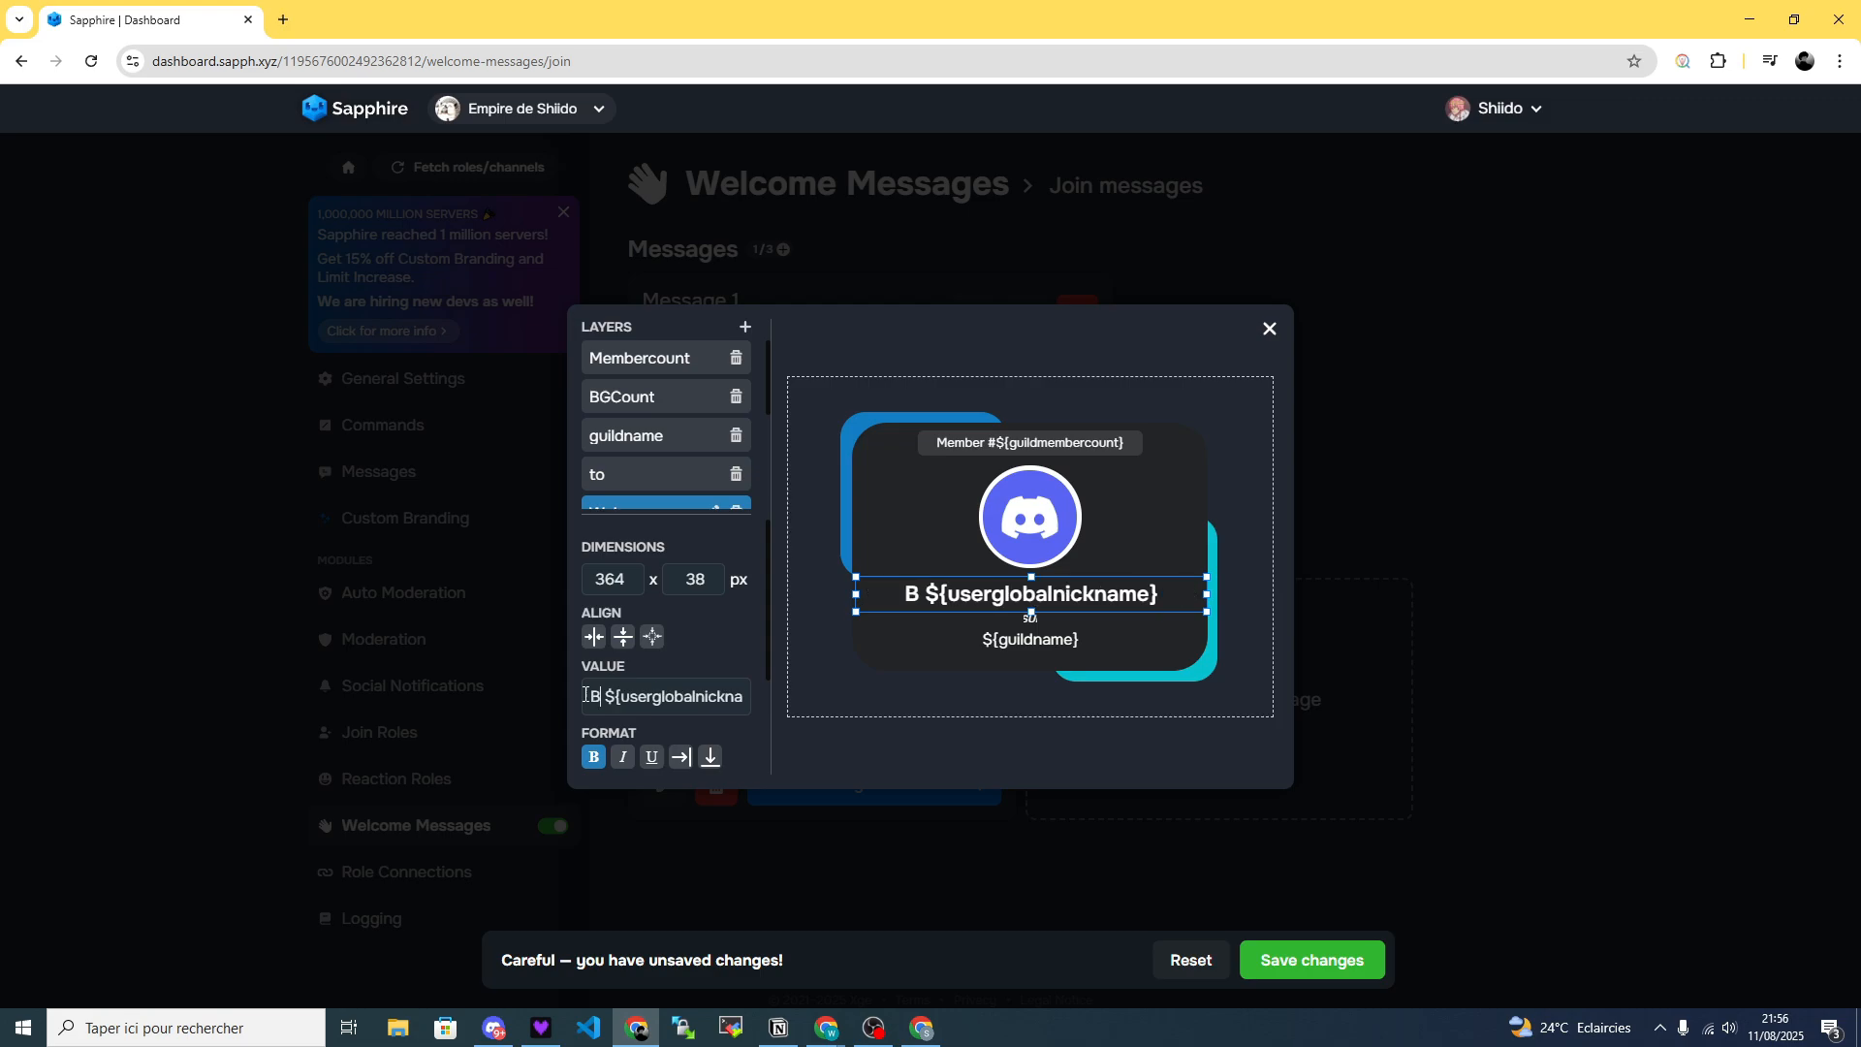
pyautogui.write('ue')
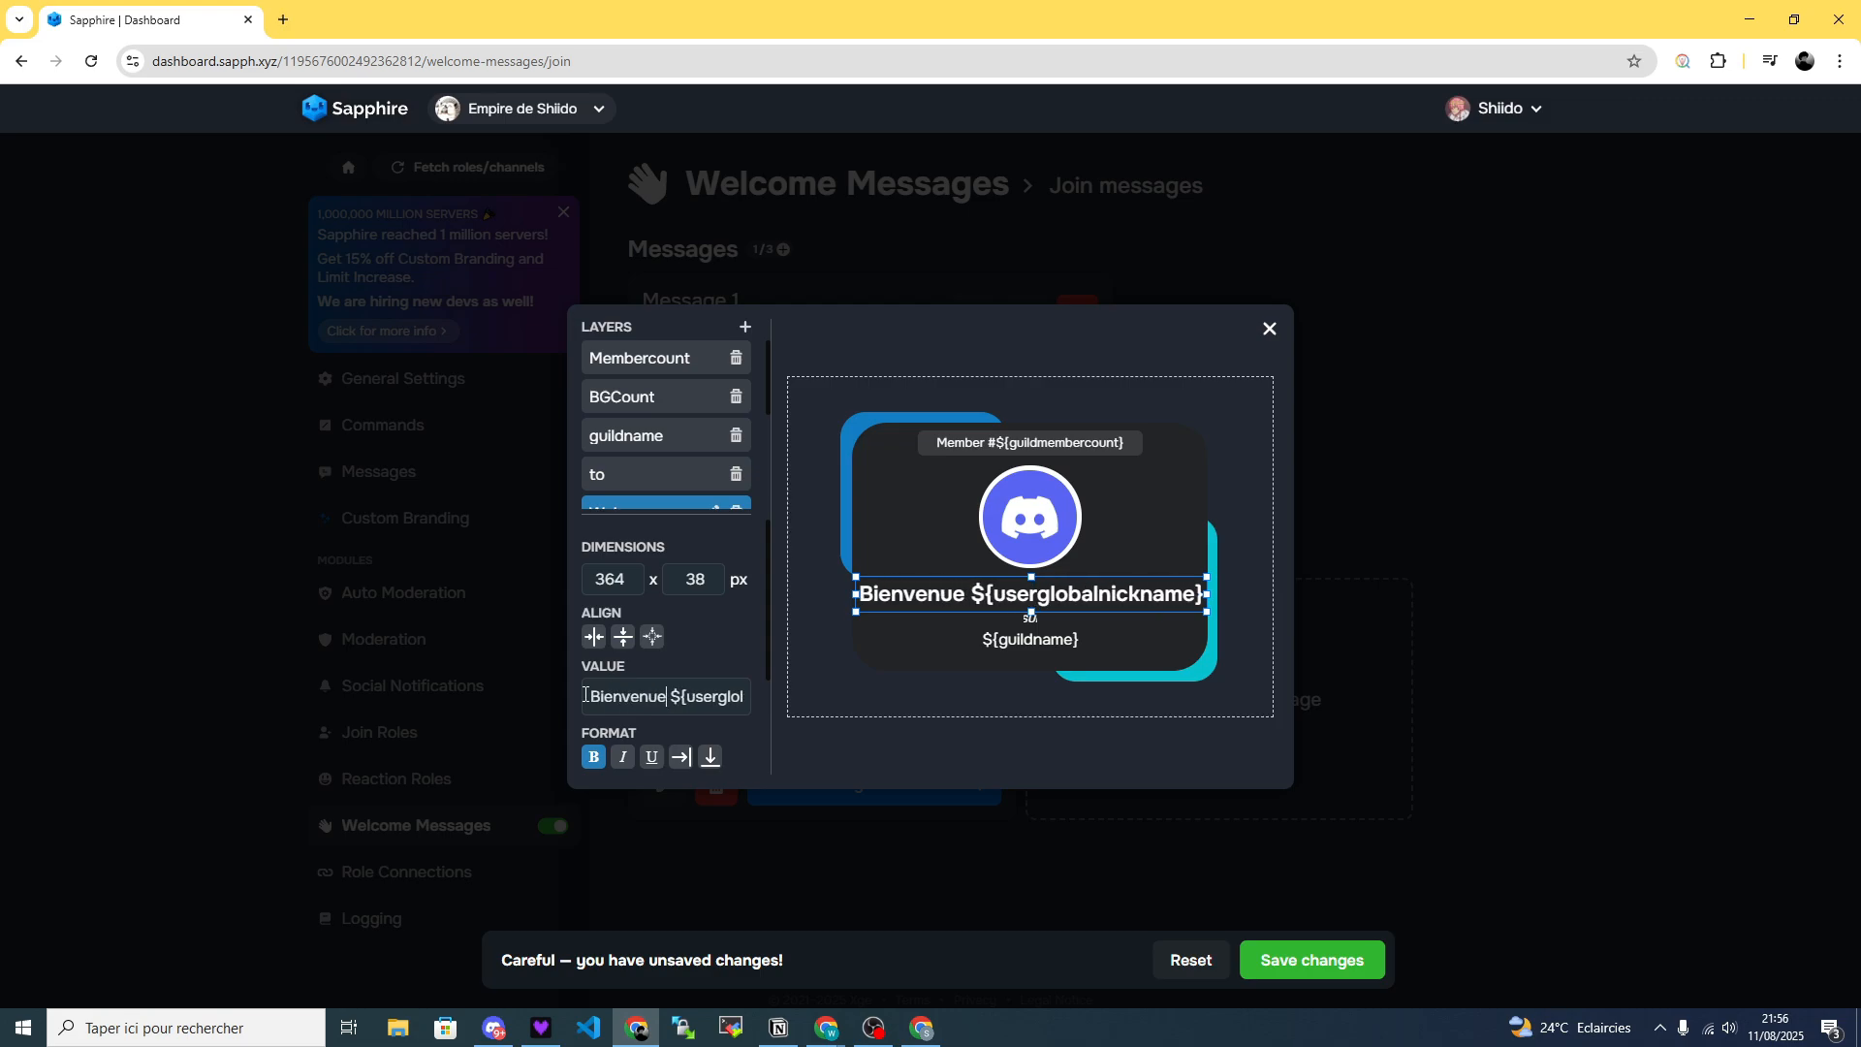
pyautogui.click(1092, 564)
pyautogui.click(1085, 590)
pyautogui.moveTo(1085, 591); pyautogui.dragTo(1083, 591)
pyautogui.scroll(-2, 615, 403)
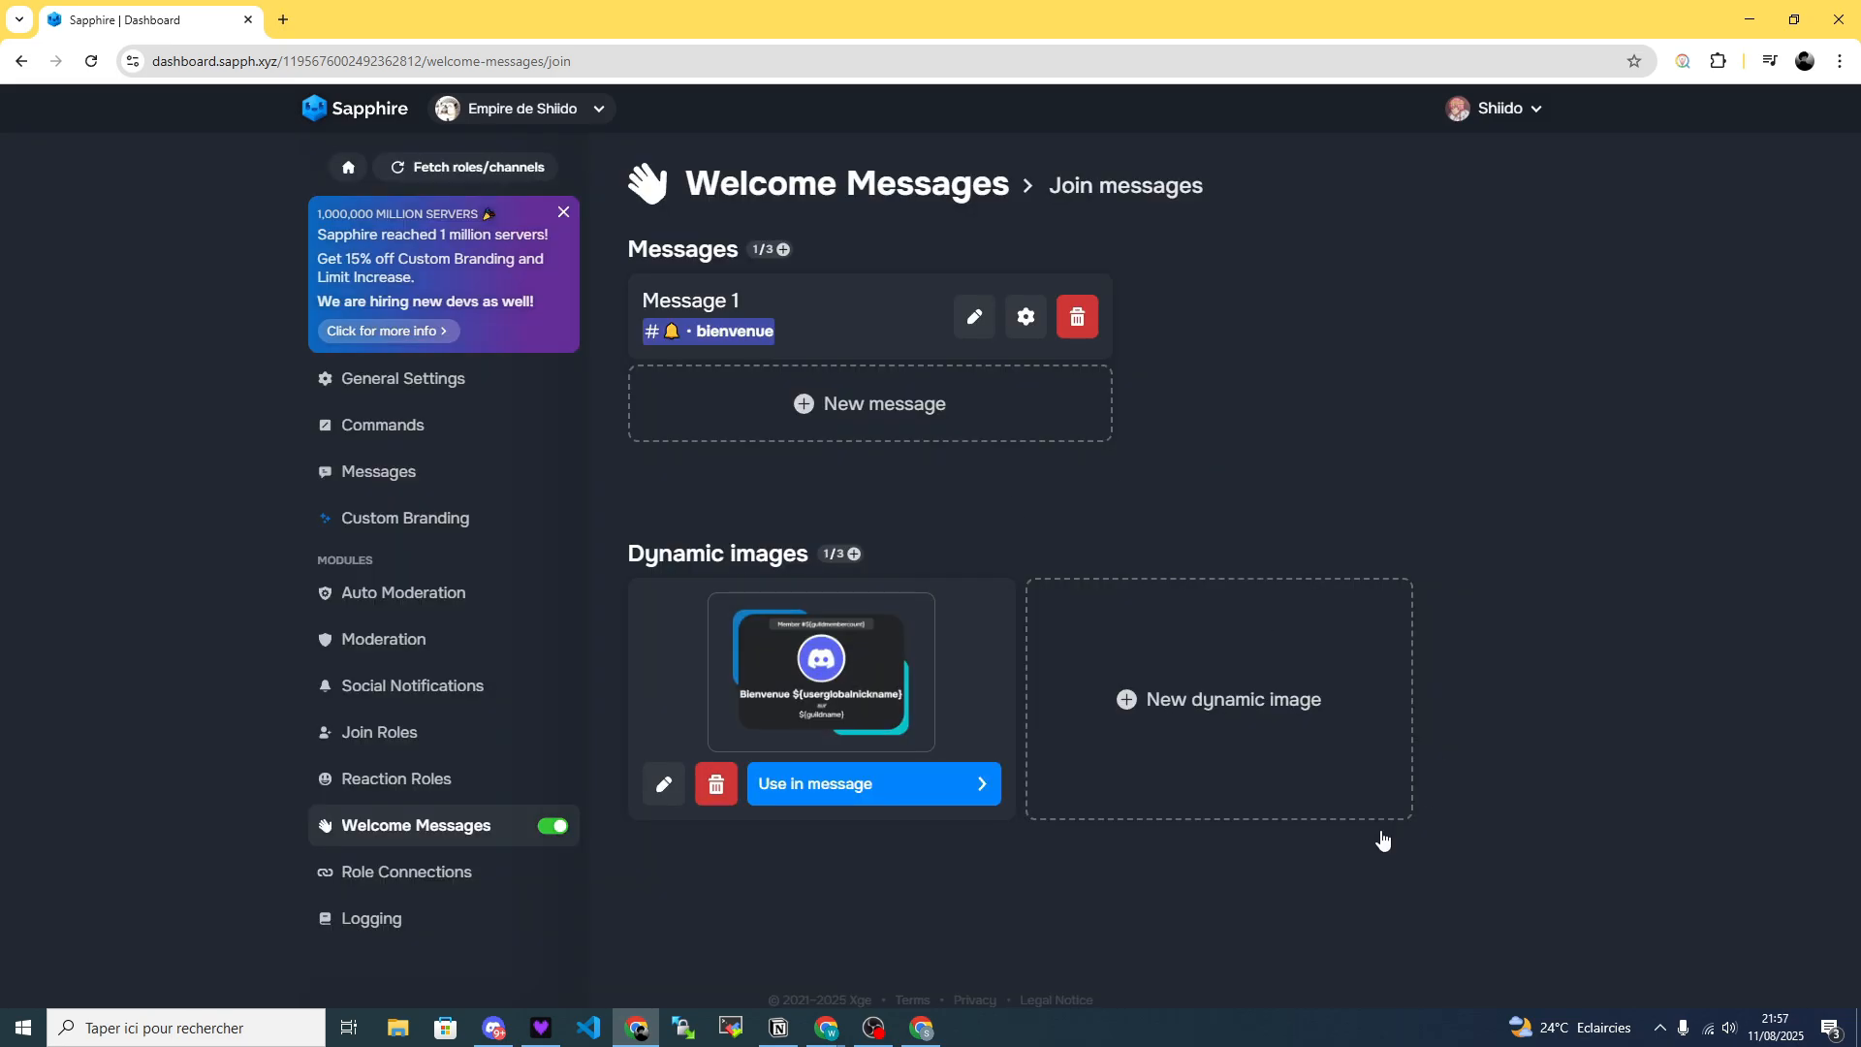
# Create a leave message for the au-revoir server channel, save it, and review its default text.
pyautogui.click(922, 189)
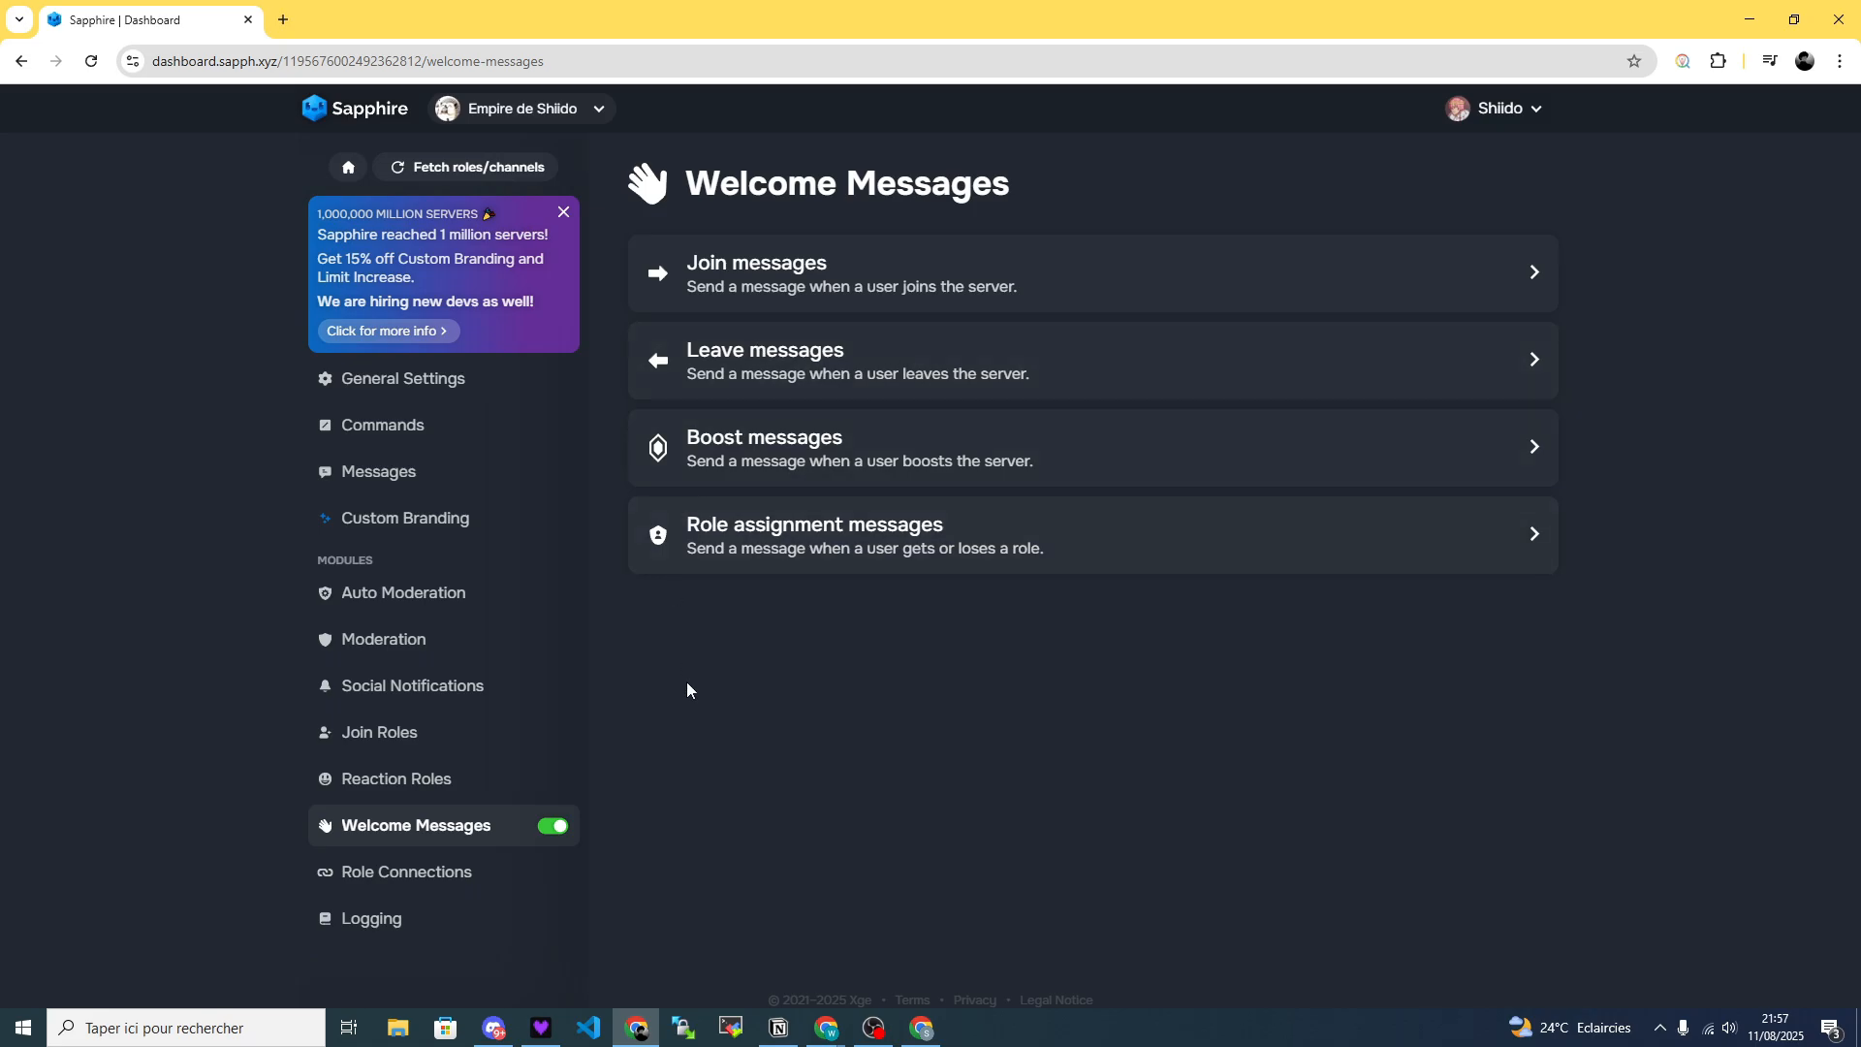
pyautogui.click(879, 378)
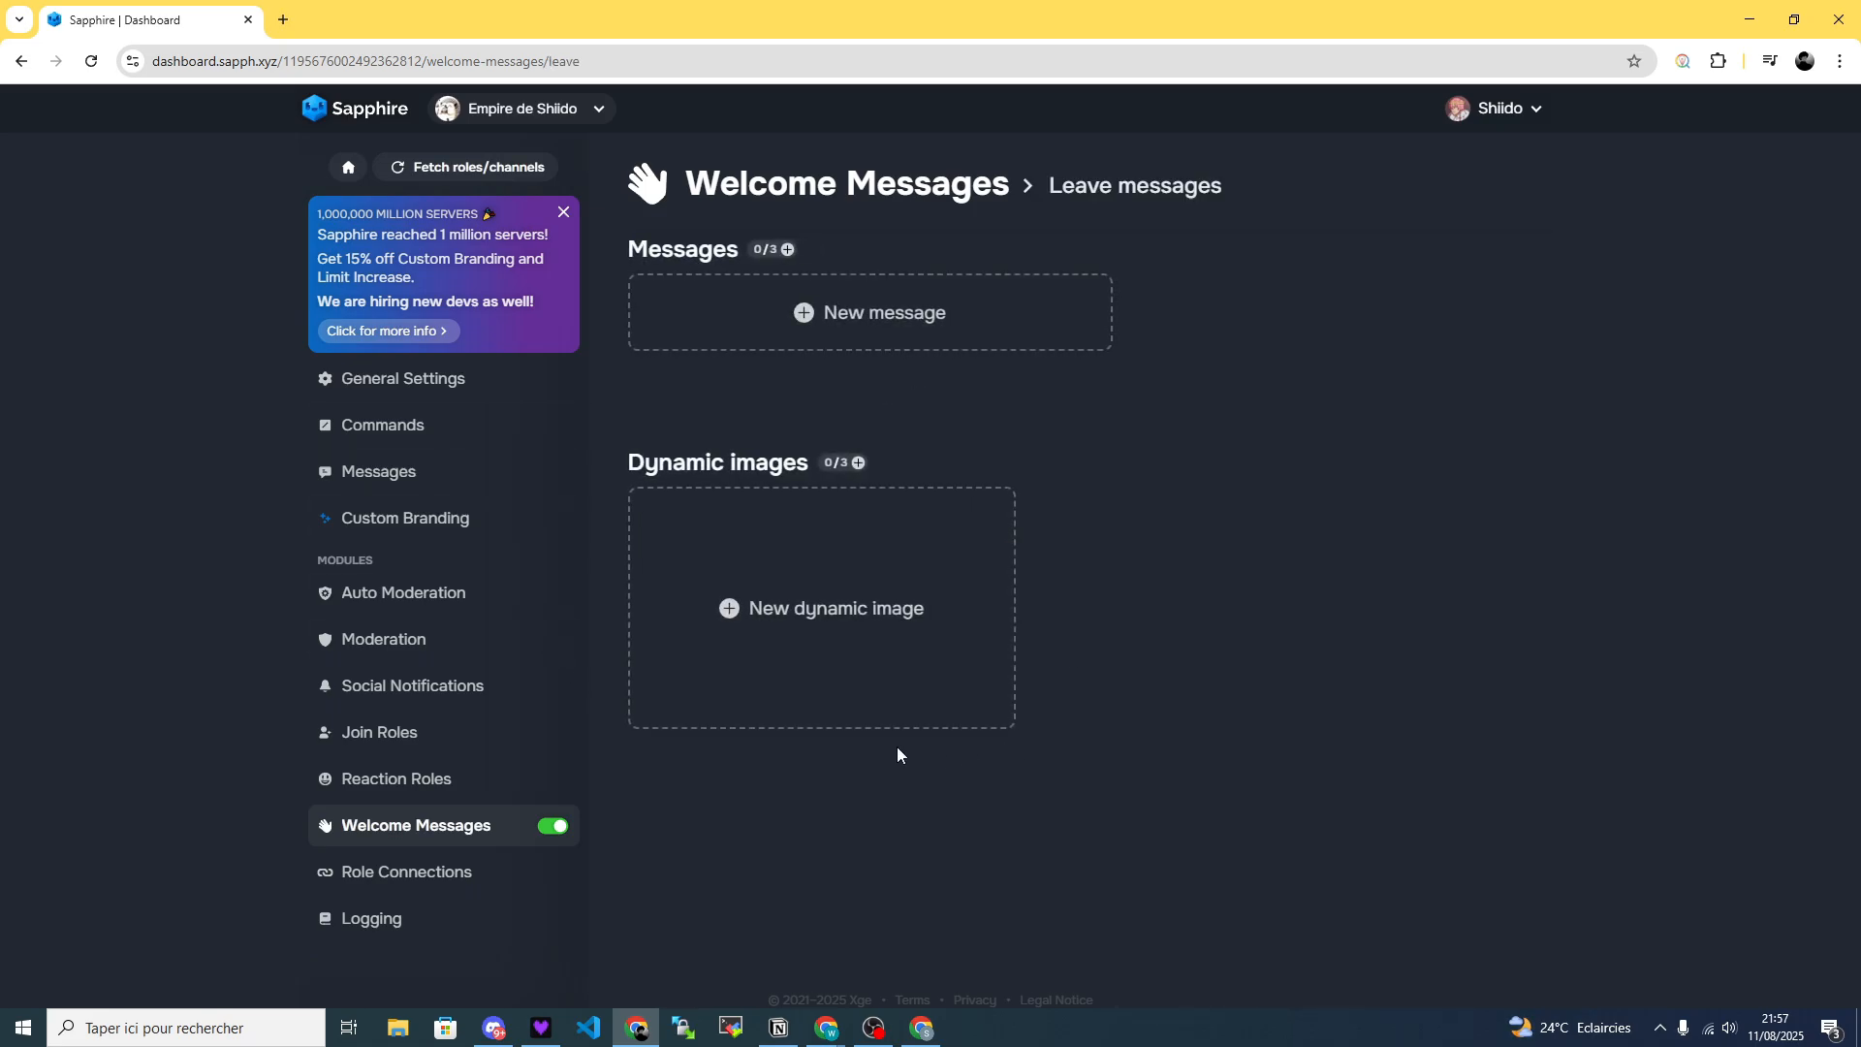
pyautogui.click(854, 318)
pyautogui.scroll(-5, 841, 606)
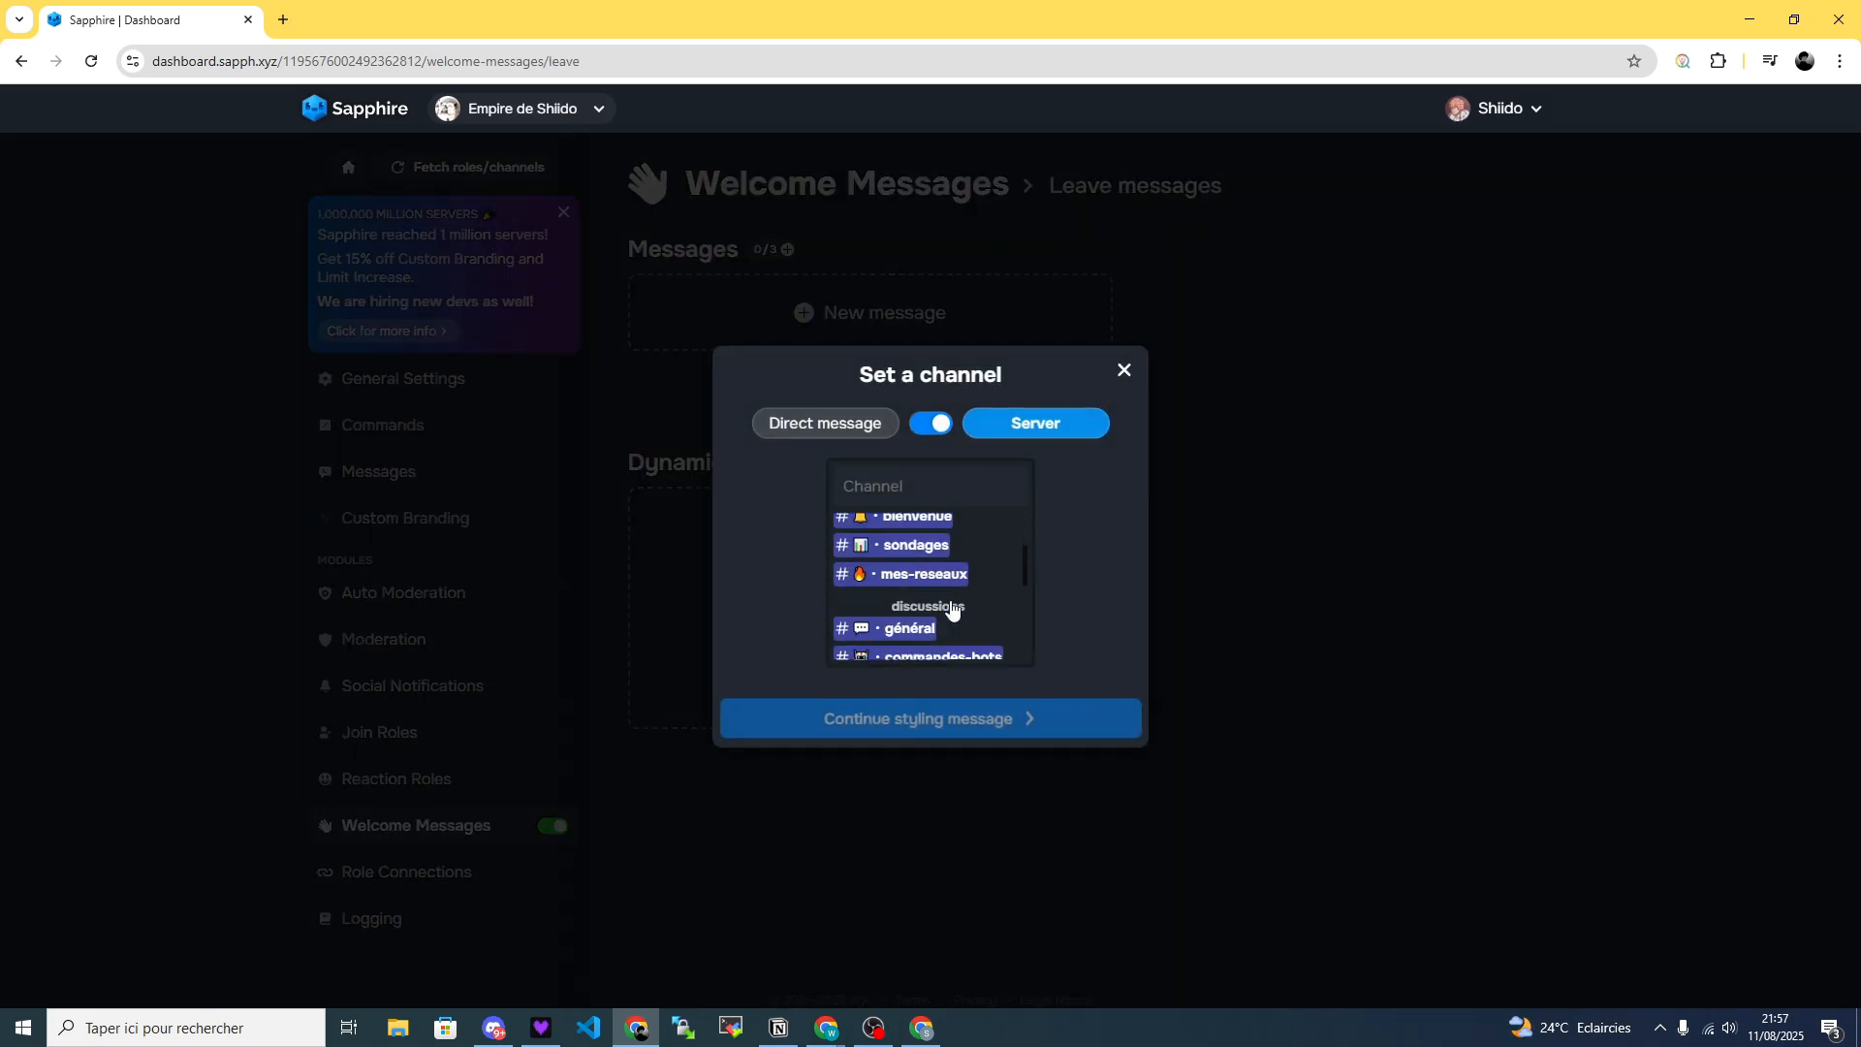
pyautogui.click(875, 626)
pyautogui.click(1028, 625)
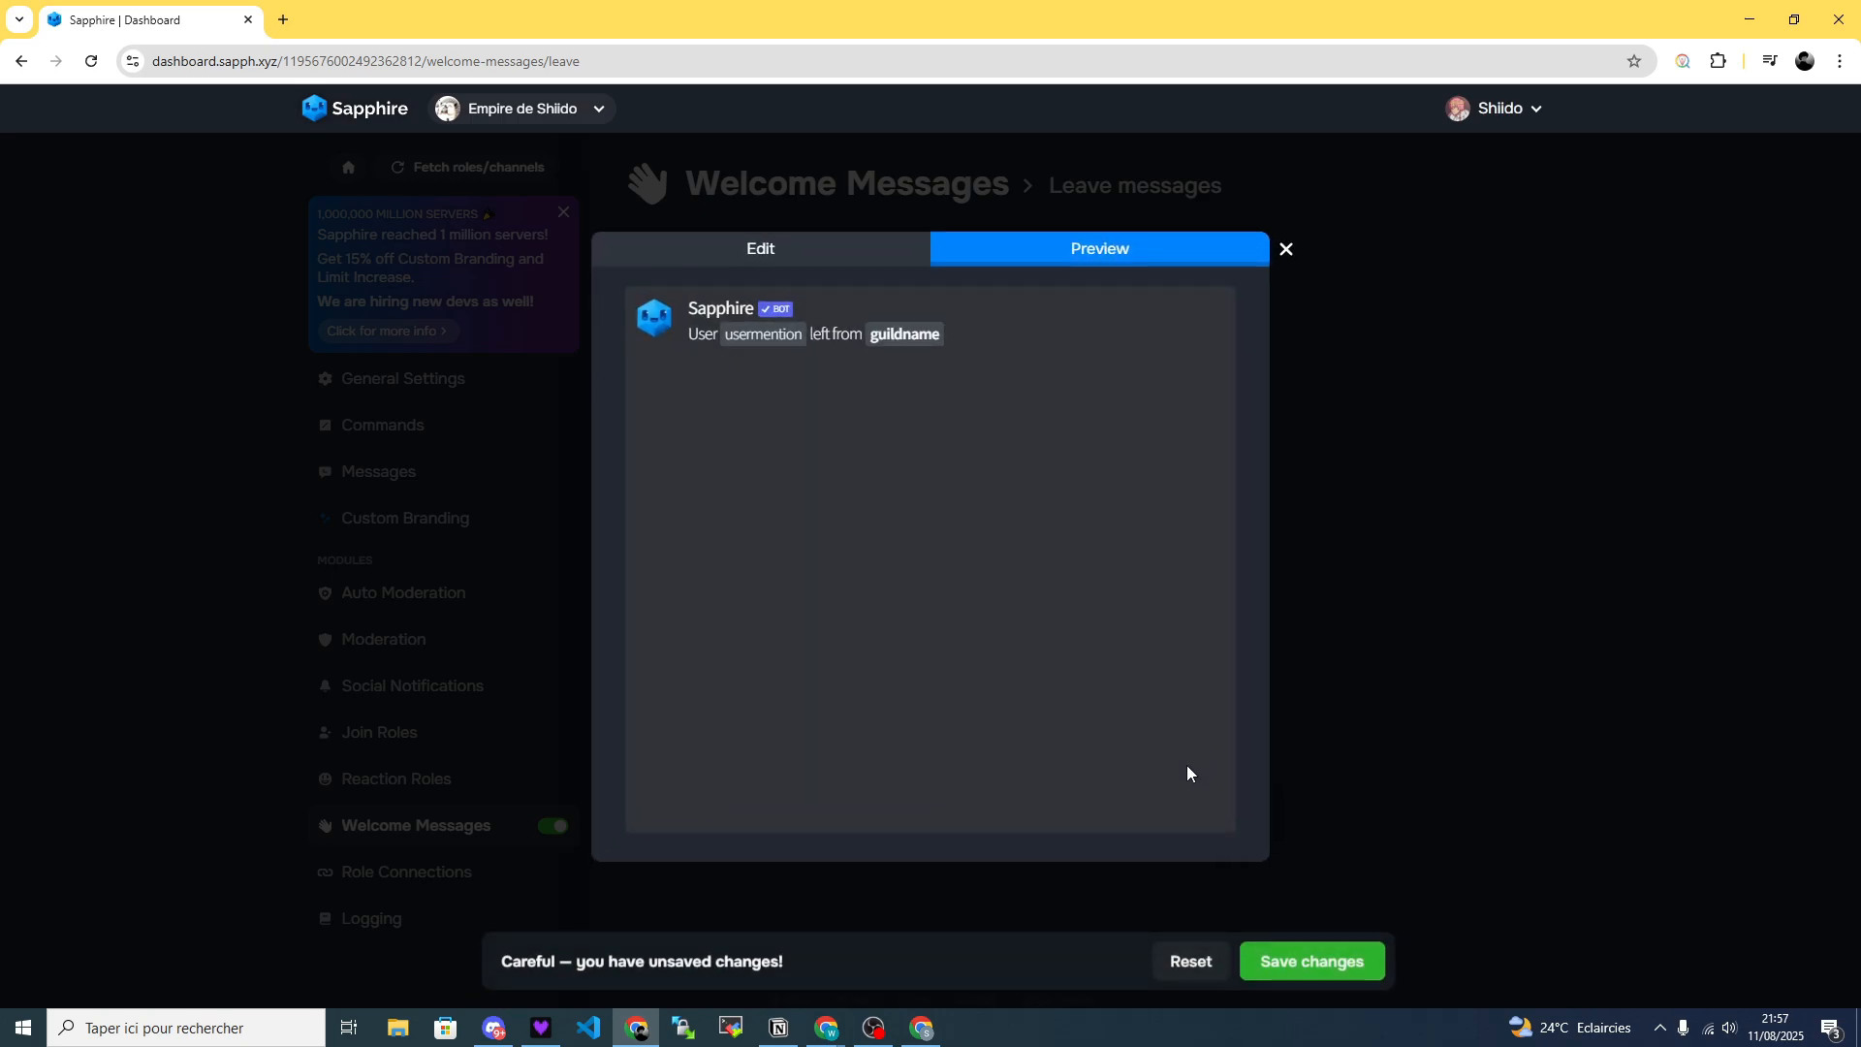
pyautogui.click(1343, 965)
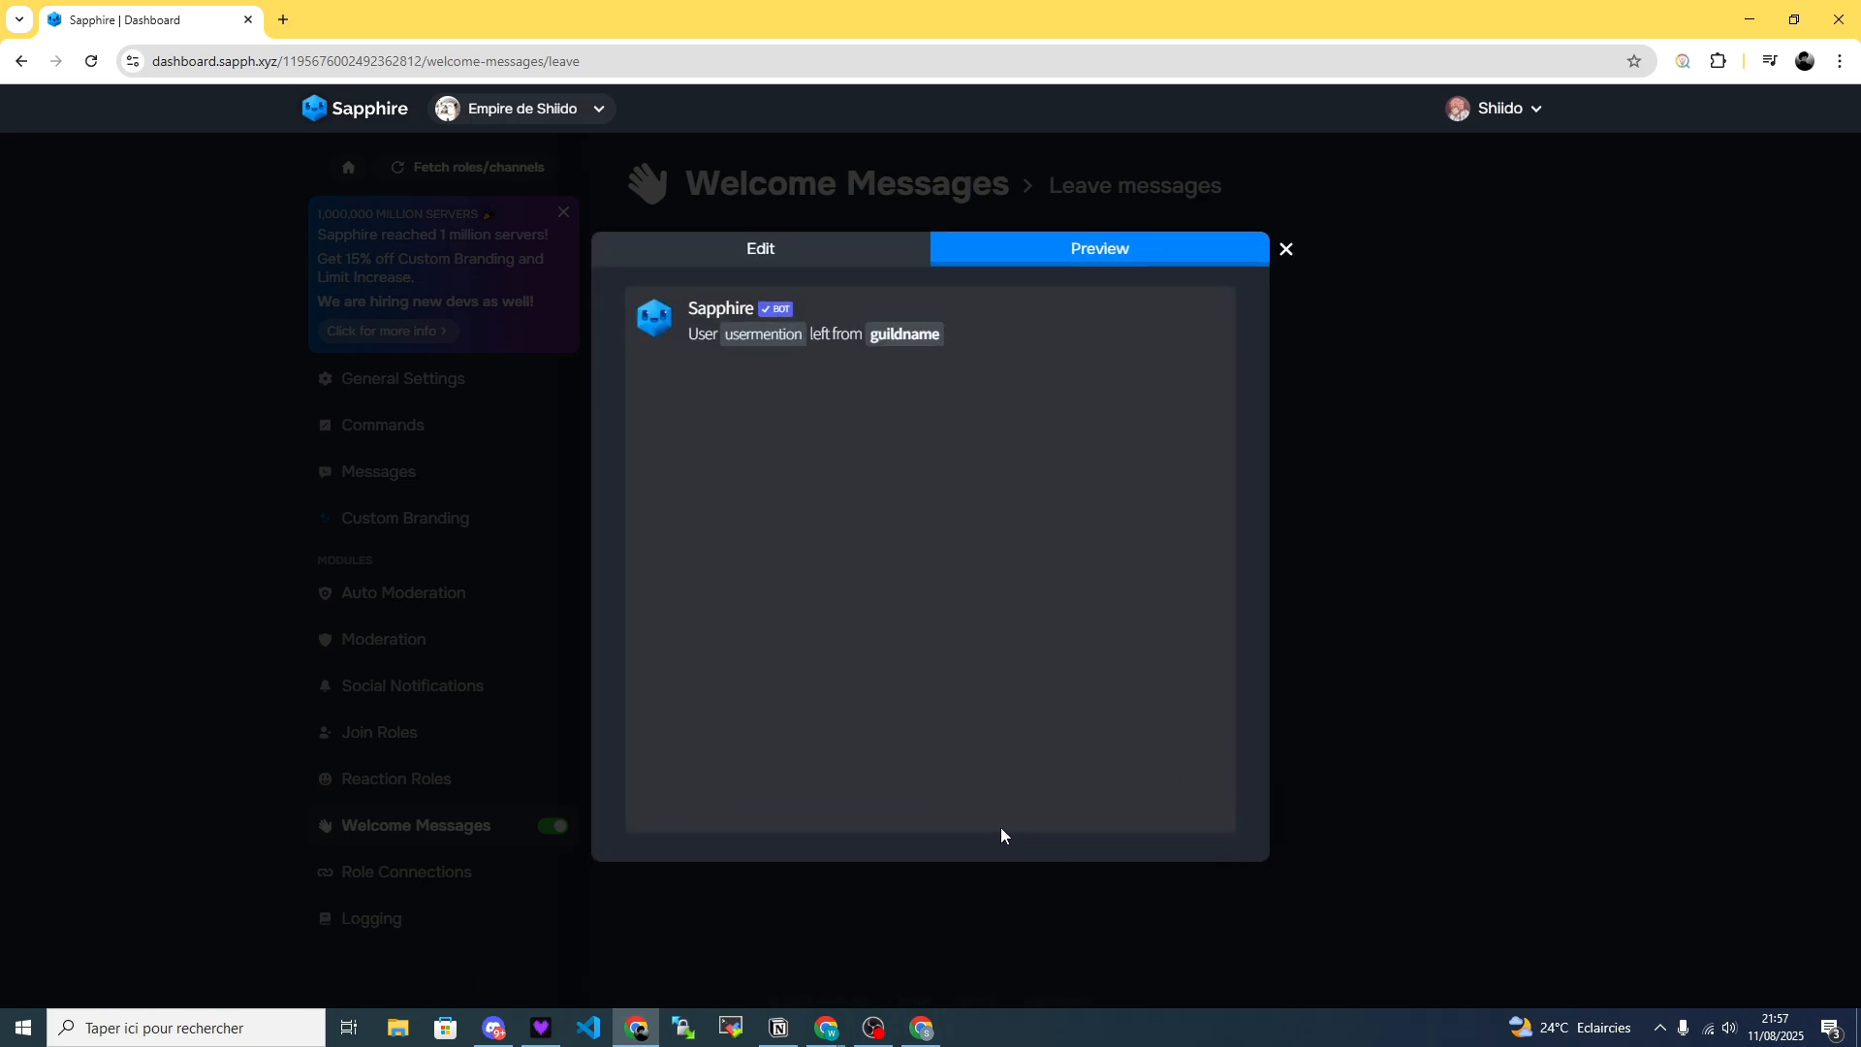
pyautogui.click(779, 254)
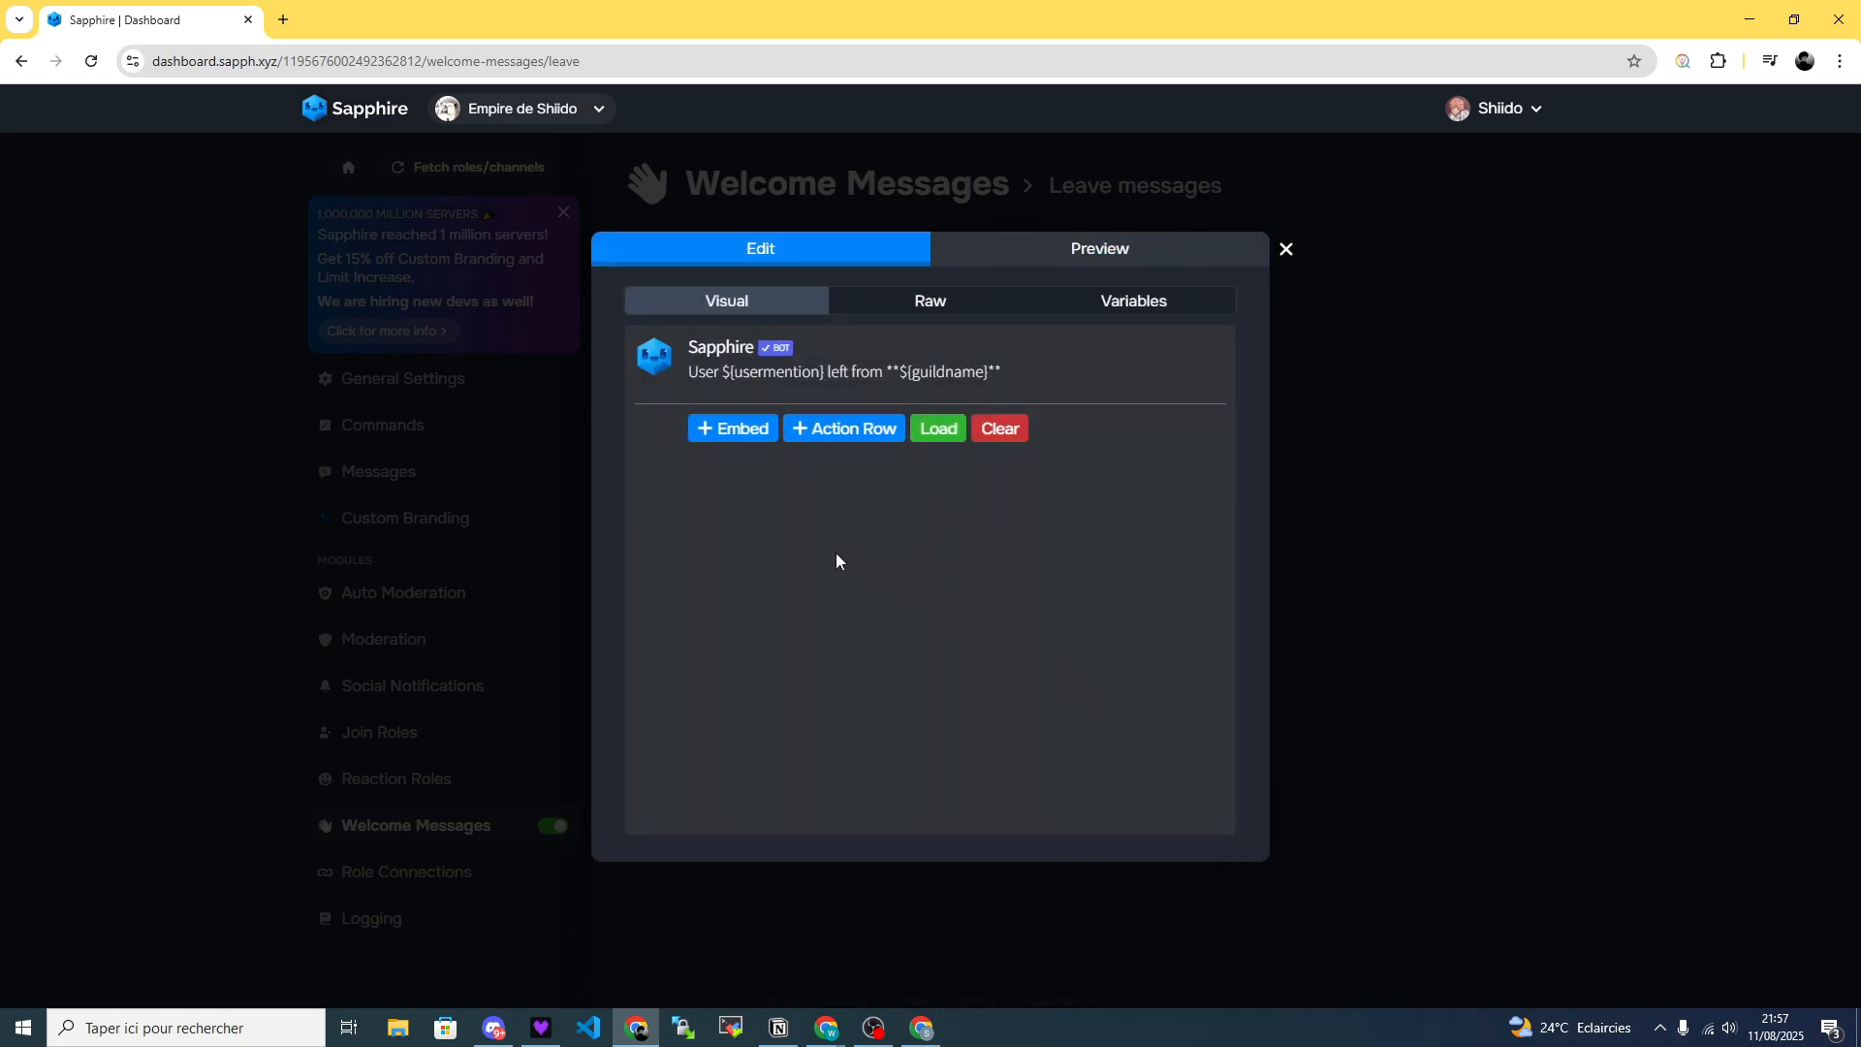
pyautogui.click(1027, 252)
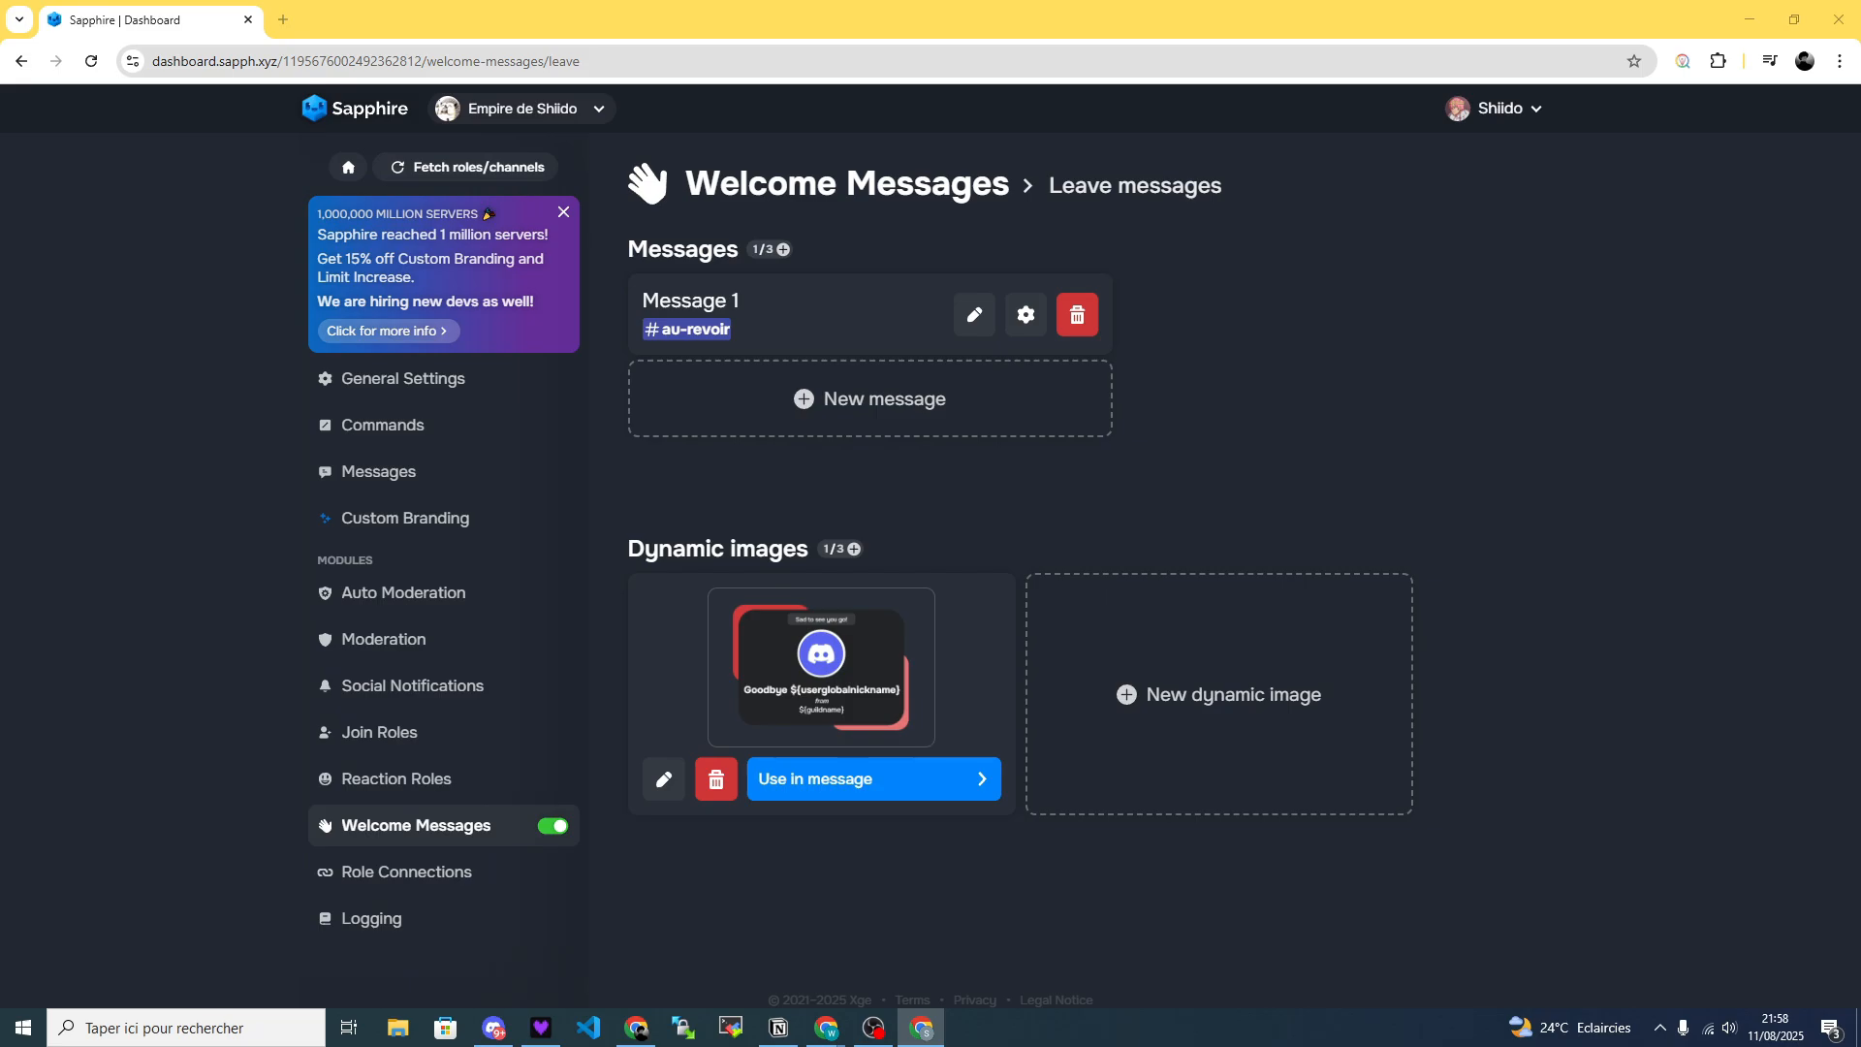
# Switch to Discord and examine Sapphire's leave message and goodbye image in the au-revoir channel.
pyautogui.click(494, 1027)
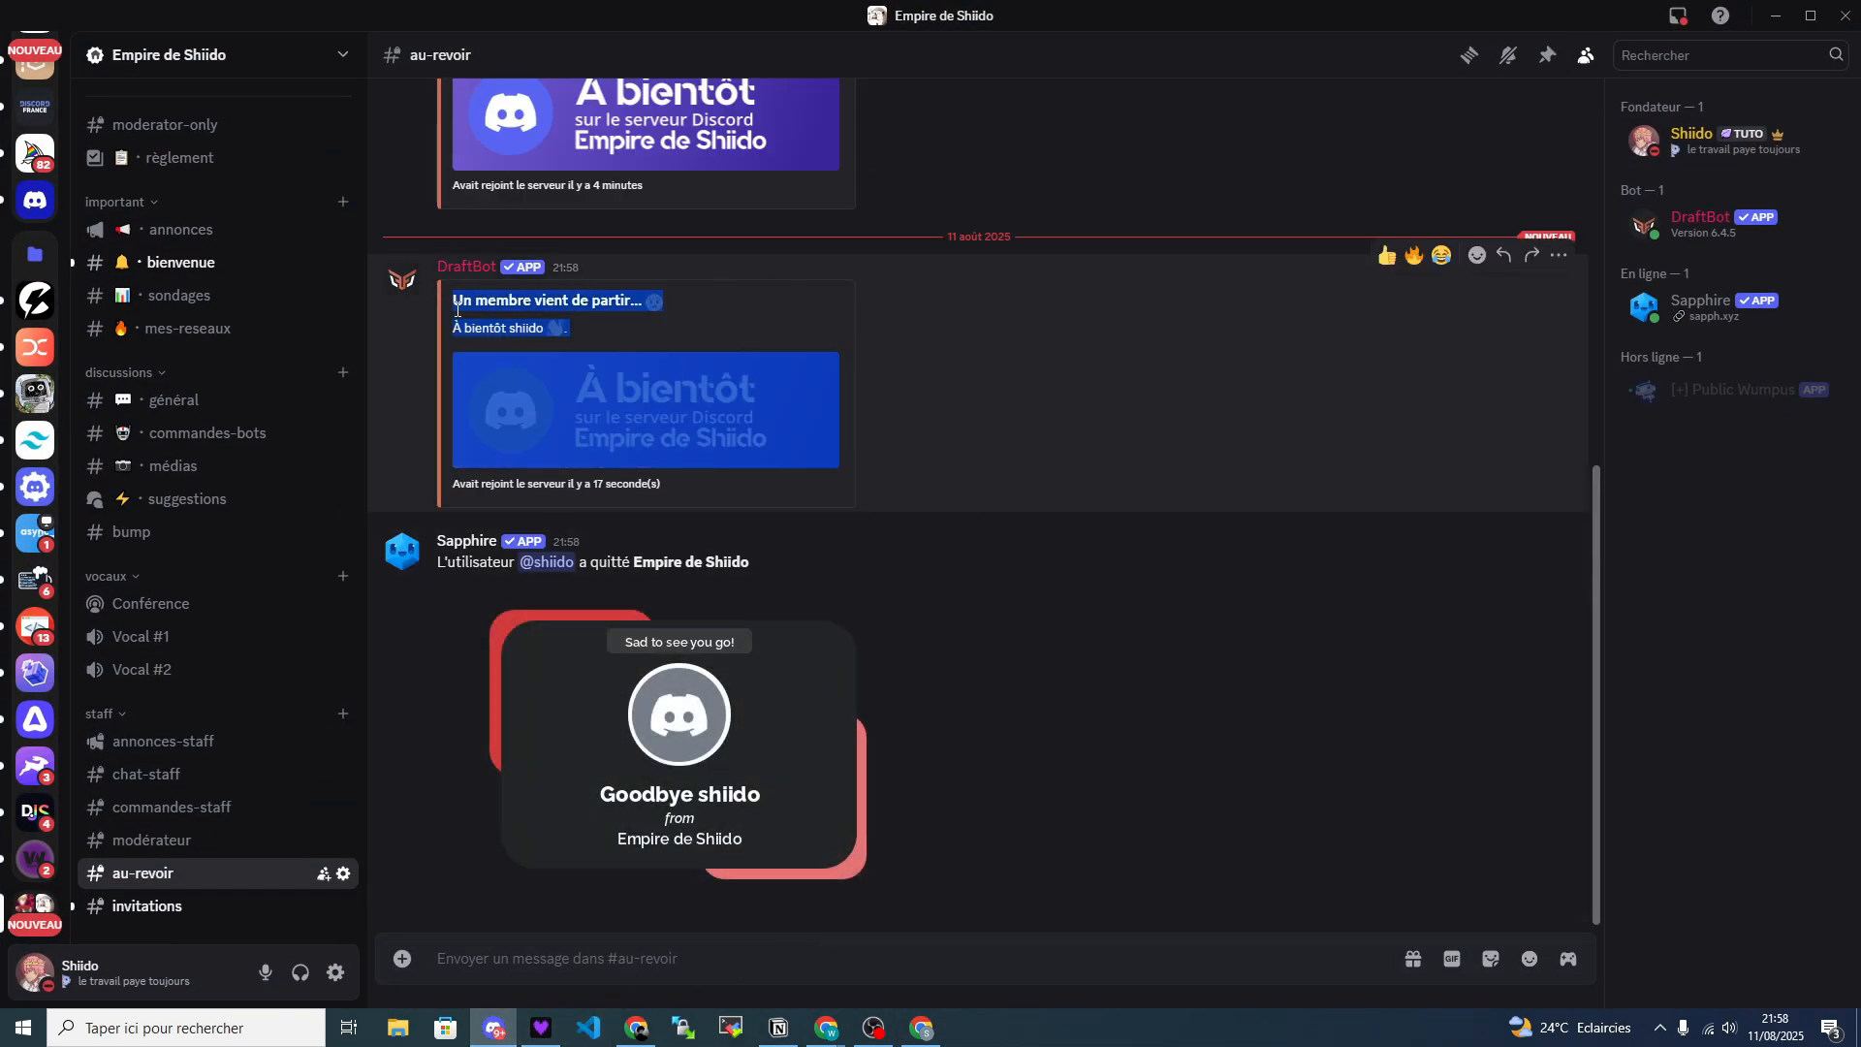
pyautogui.moveTo(916, 573); pyautogui.dragTo(405, 572)
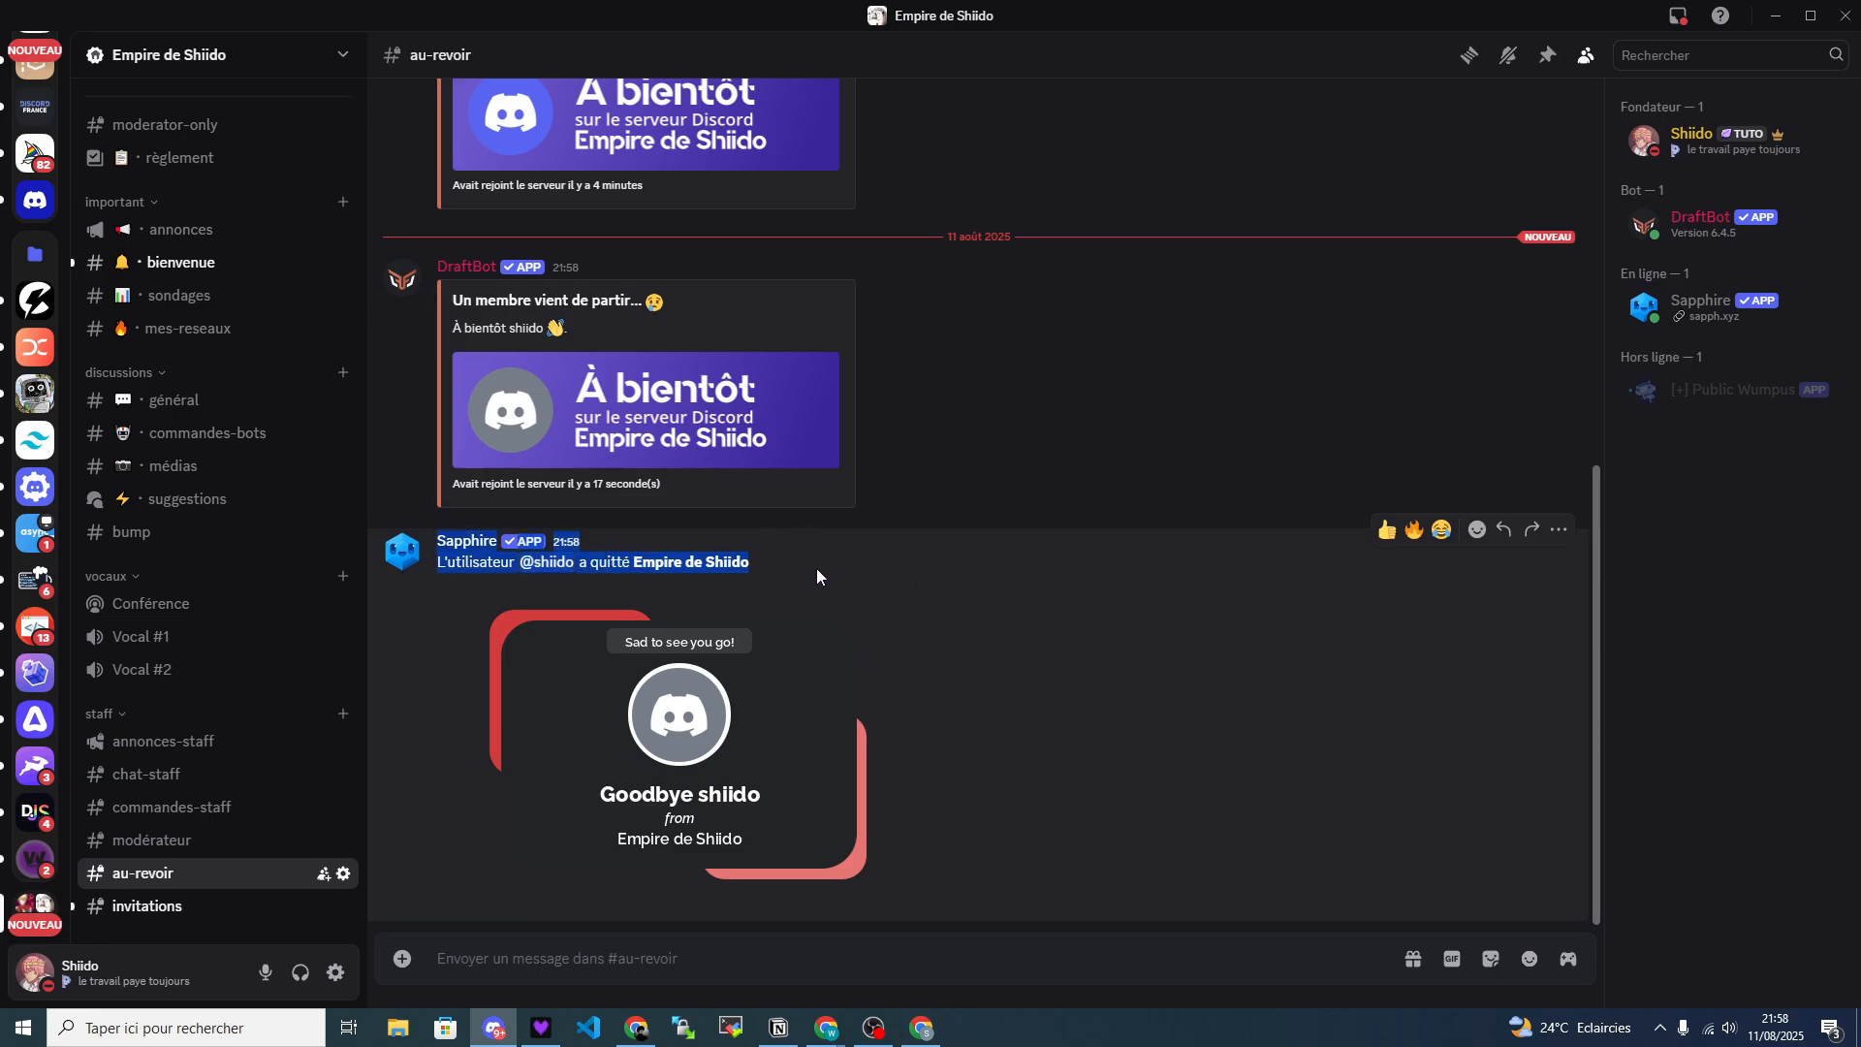
pyautogui.click(1137, 777)
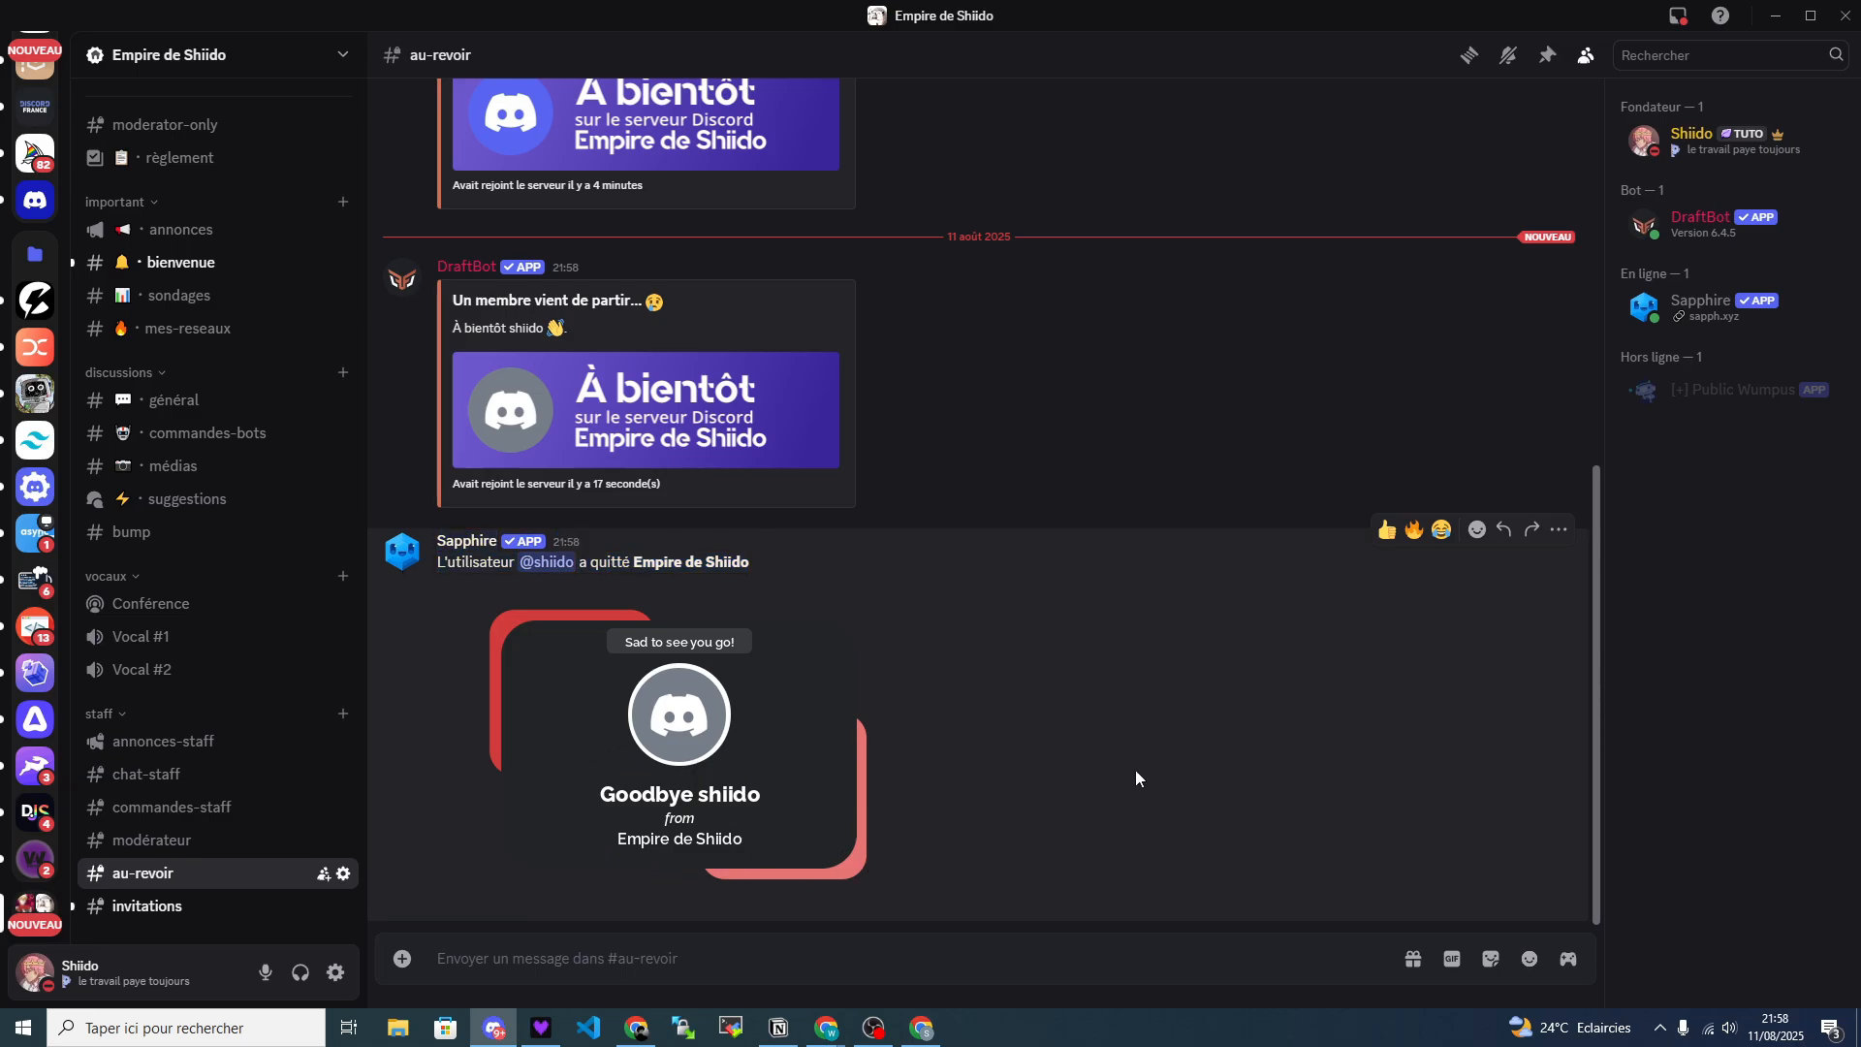
pyautogui.scroll(-10, 39, 625)
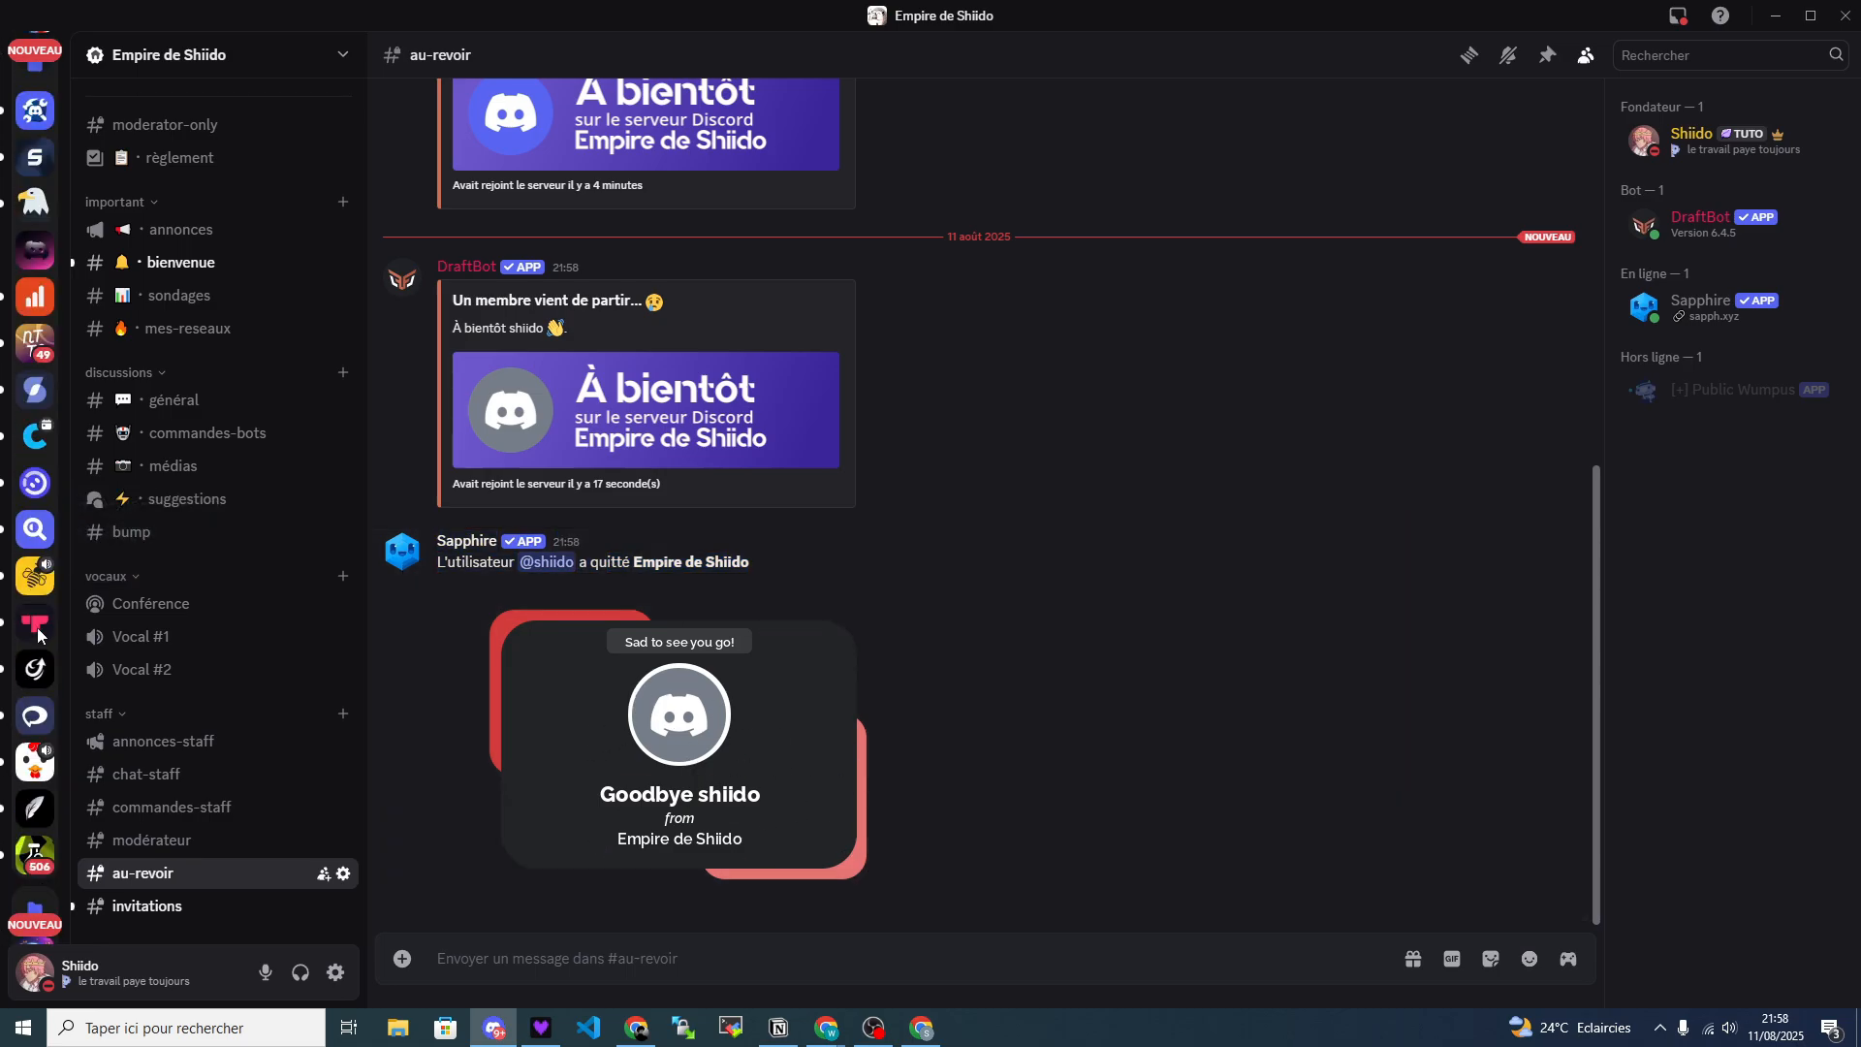
pyautogui.scroll(10, 41, 626)
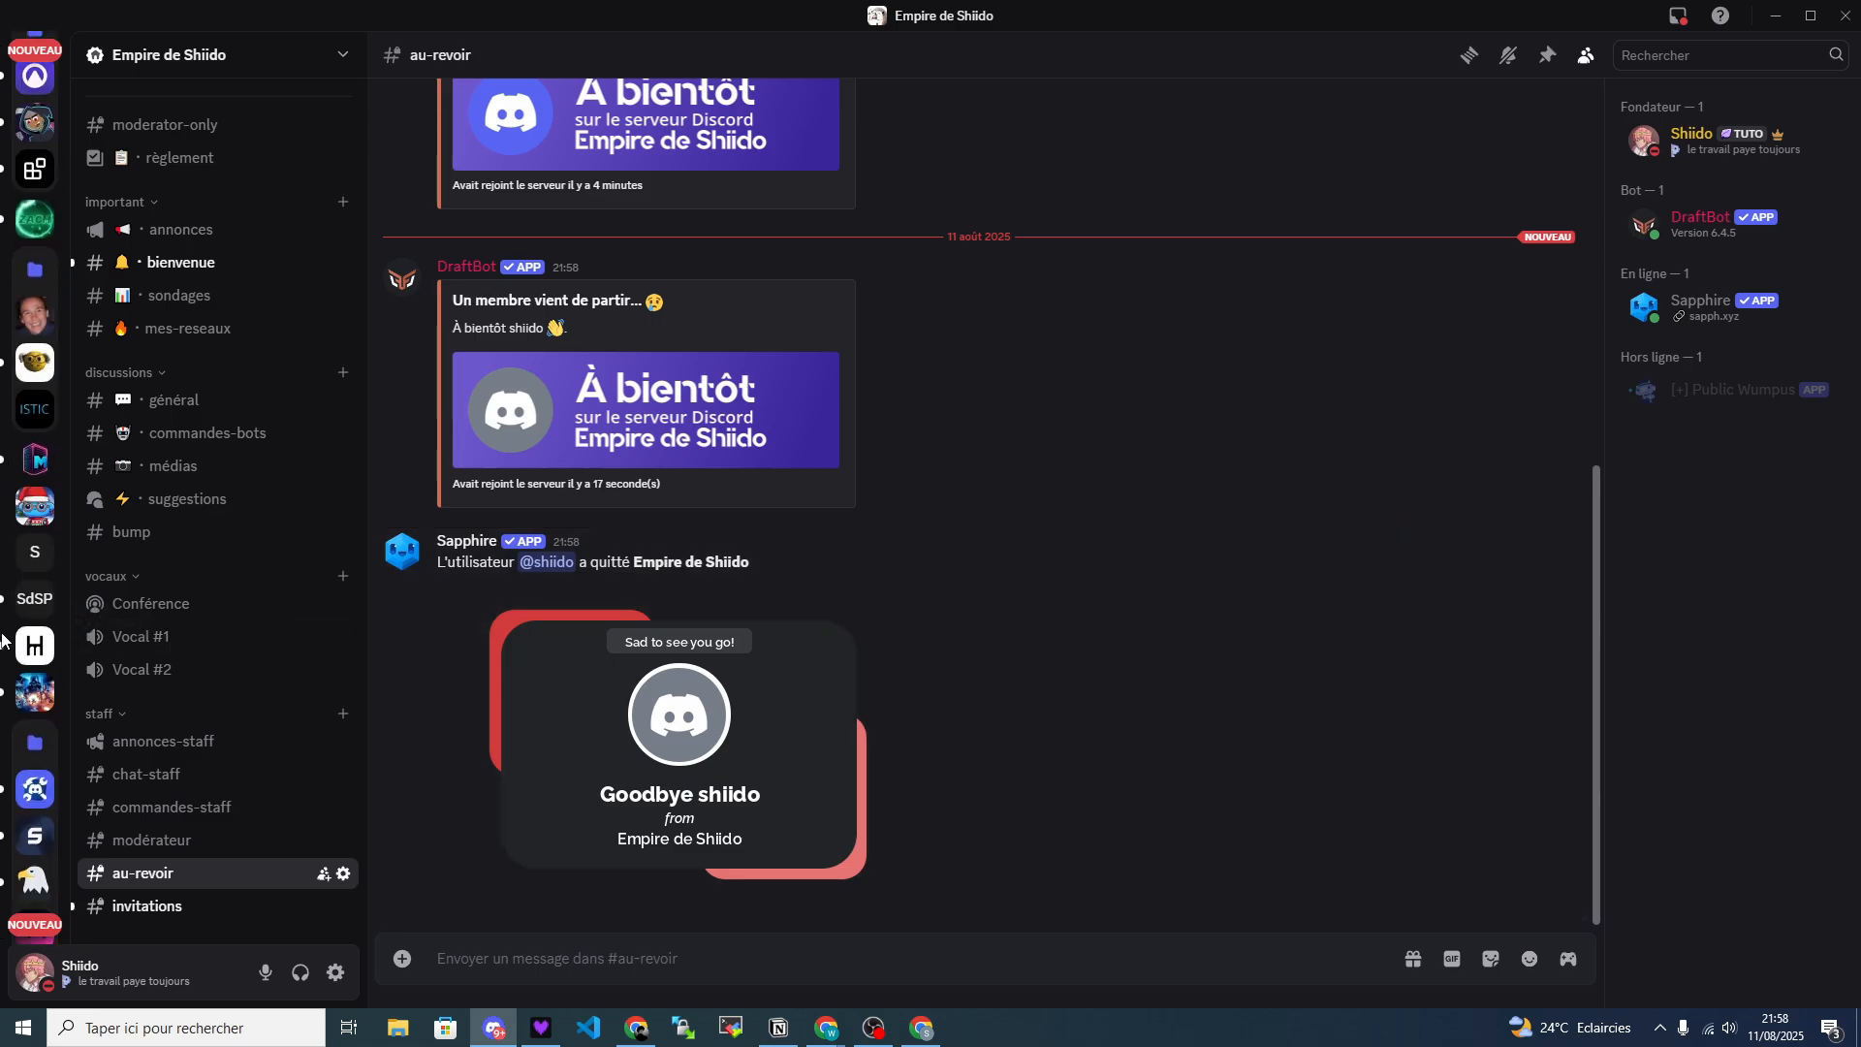